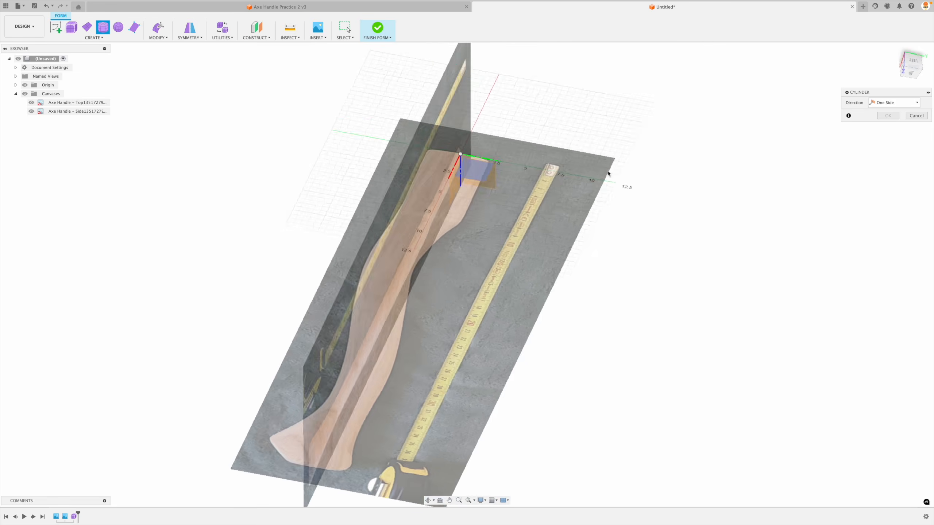
Step: Create a form cylinder at the handle's head end and extend its open edge loop along the top canvas image
left_click(434, 164)
left_click(429, 161)
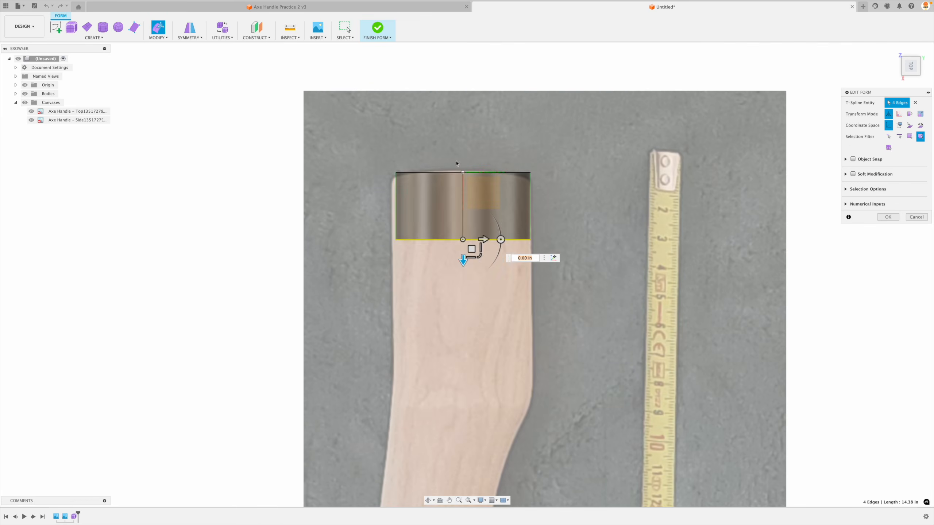
left_click_drag(465, 250, 464, 371)
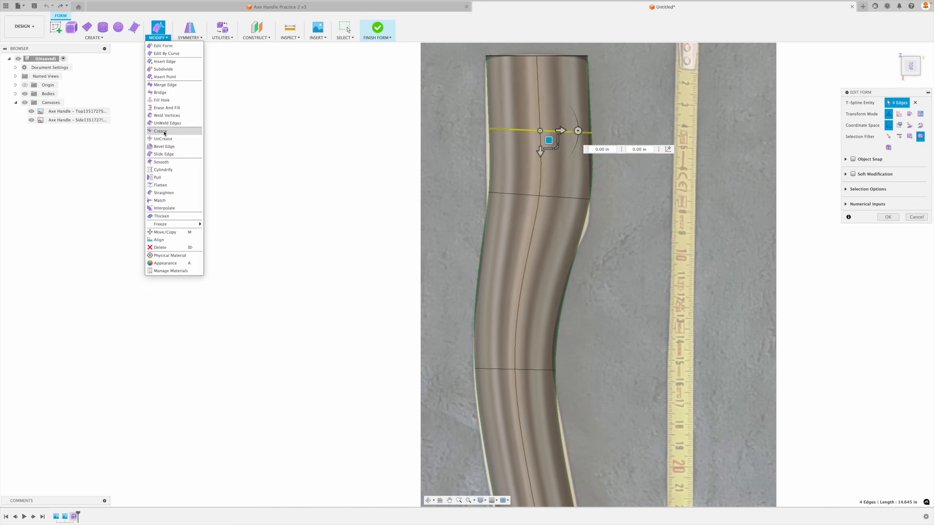
Step: Fill the open head end of the handle form with Keep Creases turned off, and choose another fill hole mode
left_click(166, 133)
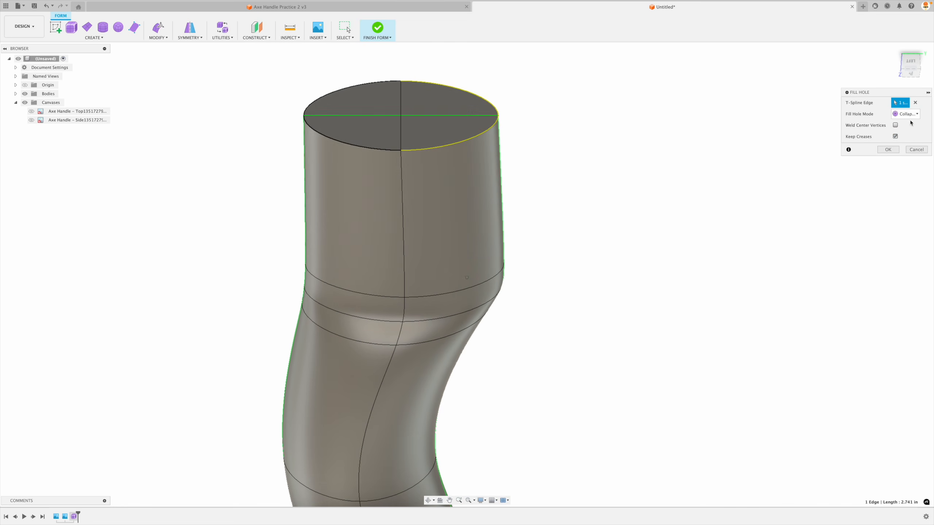
left_click(895, 136)
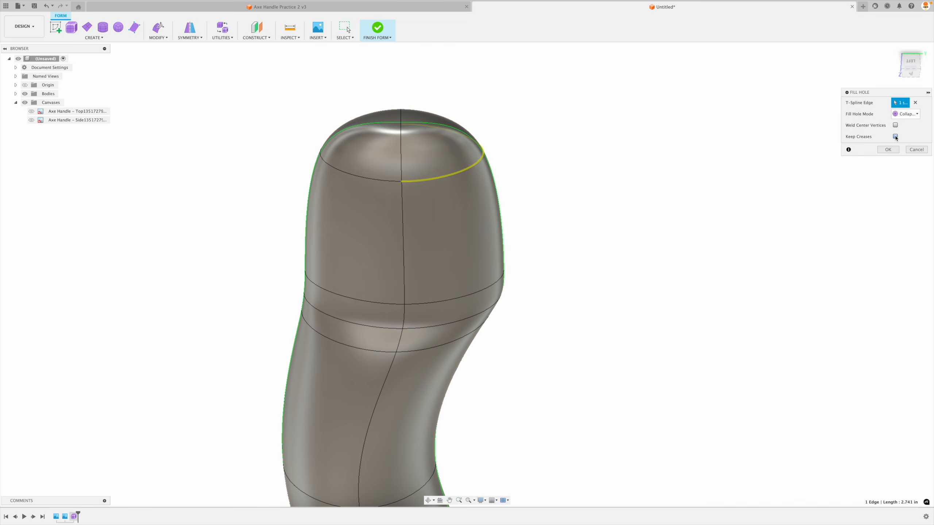
left_click(906, 114)
left_click(903, 124)
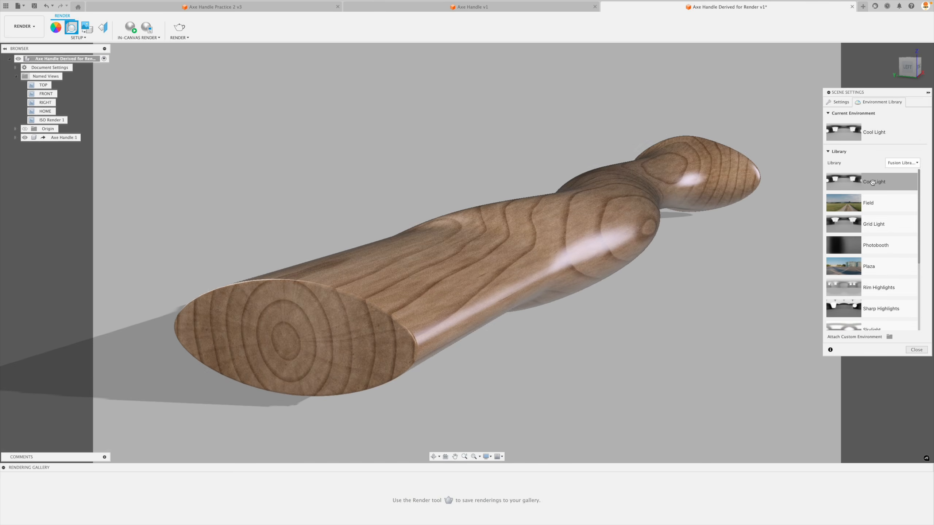
Step: Apply the Field environment to the axe handle render scene and open the general scene settings
left_click(868, 203)
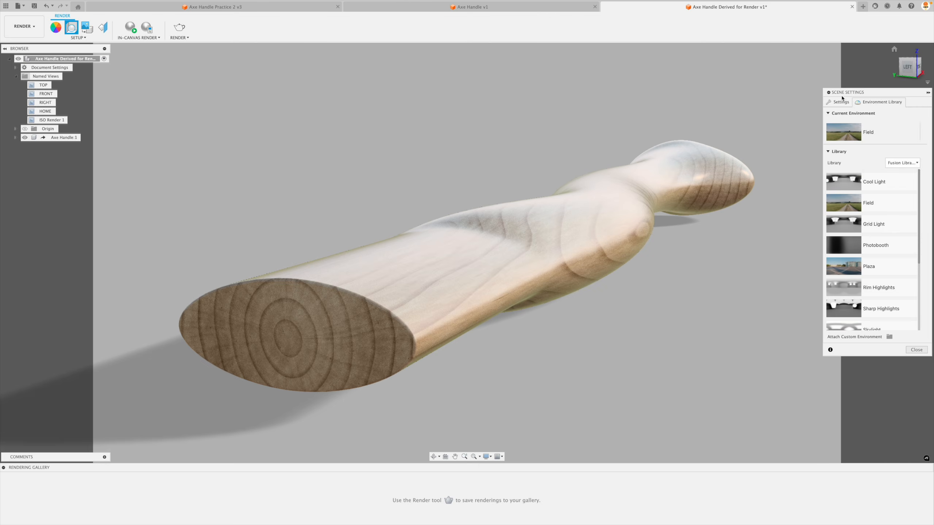
left_click(840, 102)
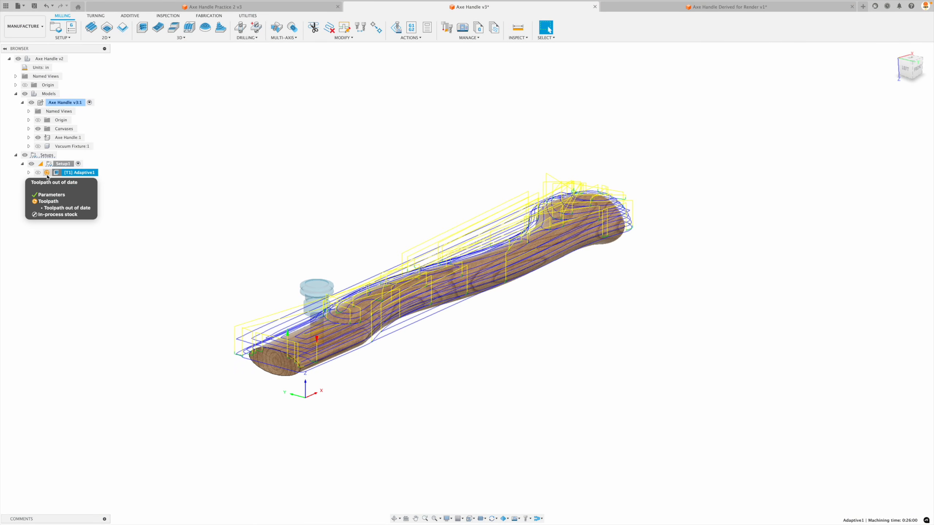
Step: Regenerate the out-of-date Adaptive1 toolpath and play its machining simulation
right_click(55, 173)
left_click(80, 216)
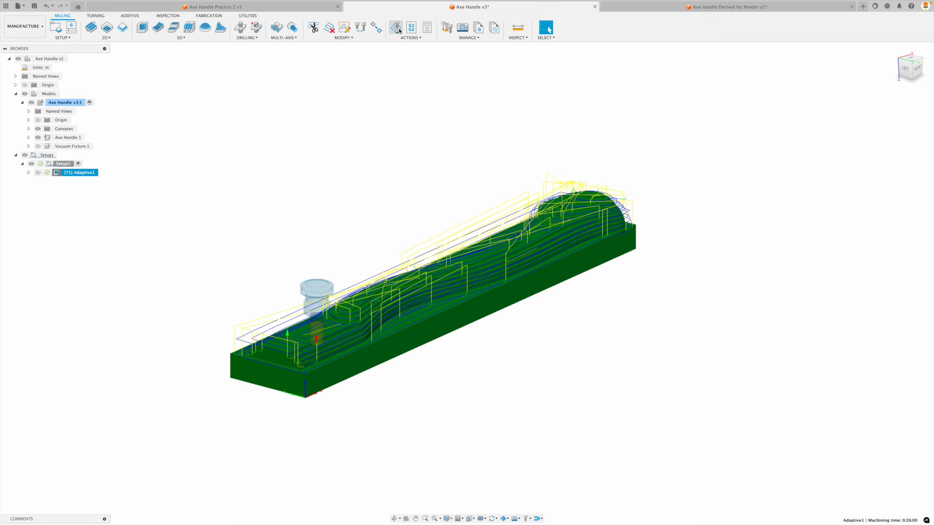
left_click(466, 483)
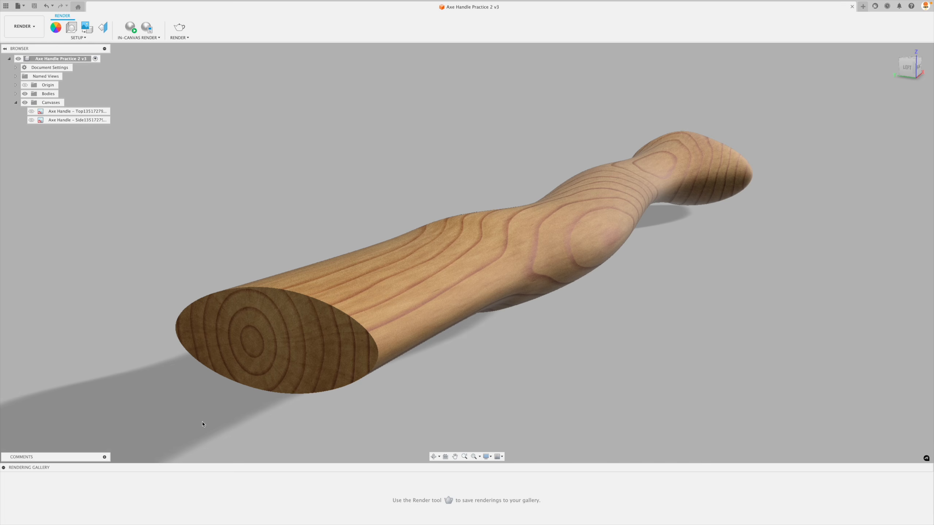
Step: Switch the Axe Handle Practice 2 model from the Render workspace to the Design workspace
middle_click_drag(202, 425, 481, 174, "shift")
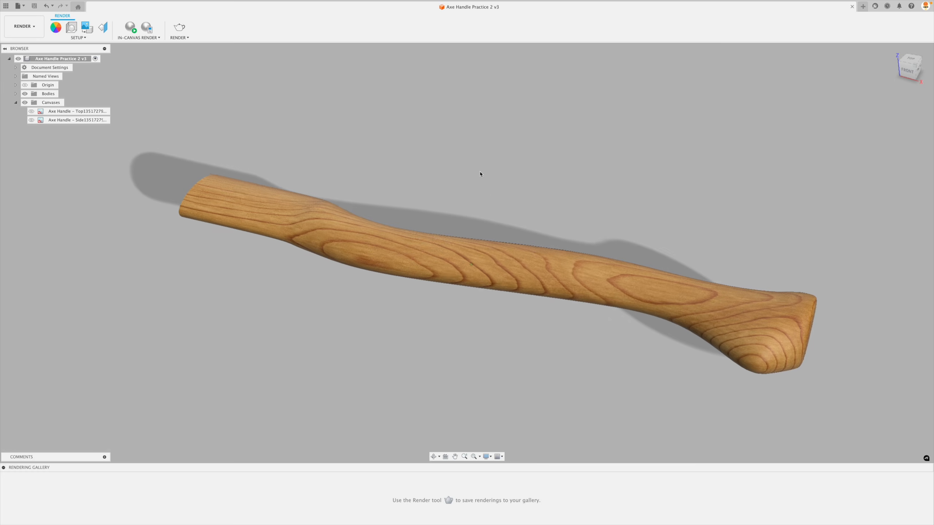
left_click(24, 27)
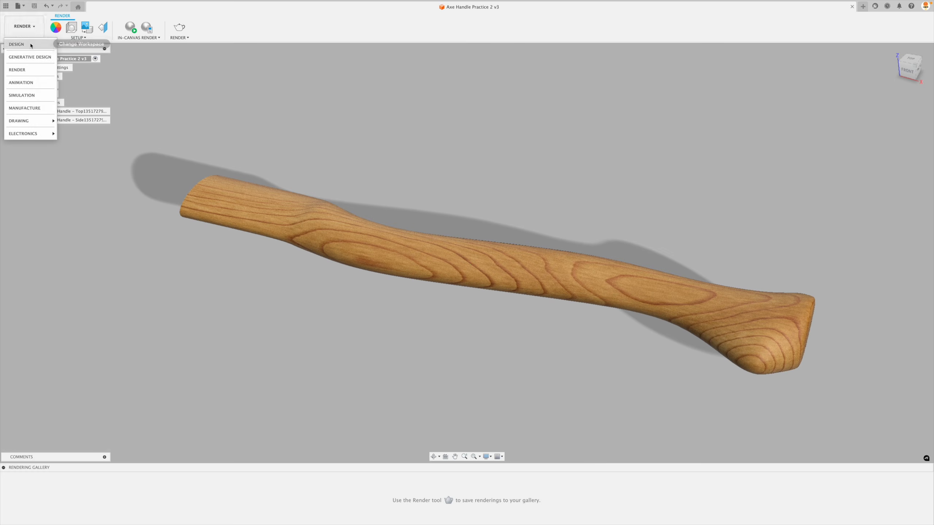
left_click(20, 52)
Step: Examine the finished axe handle's shape from the front, the top and both ends
middle_click_drag(467, 279, 487, 274, "shift")
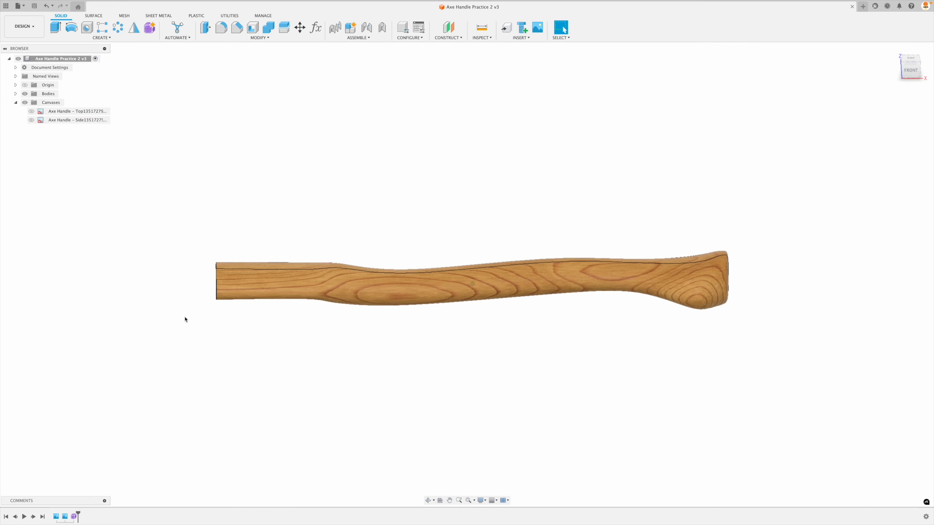
middle_click_drag(186, 318, 302, 250, "shift")
scroll(270, 400, "down", 10, "shift")
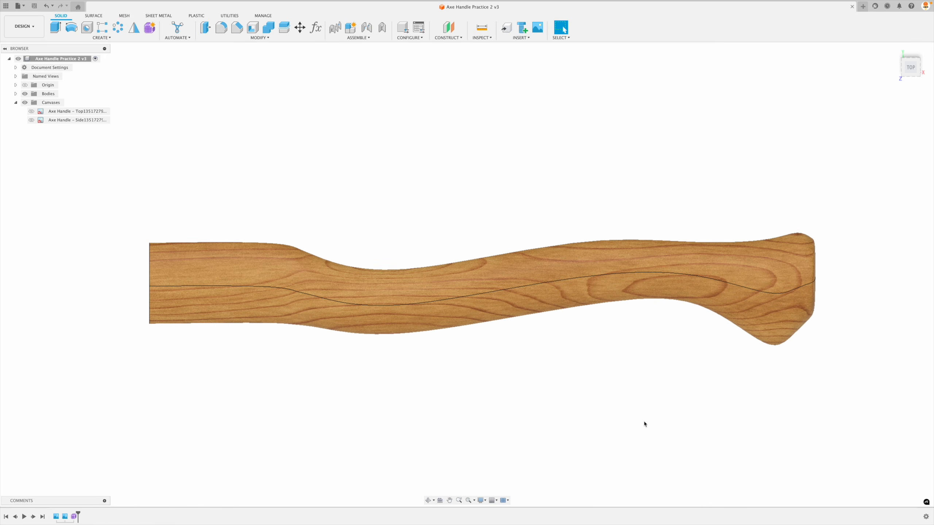
scroll(645, 425, "down", 10, "shift")
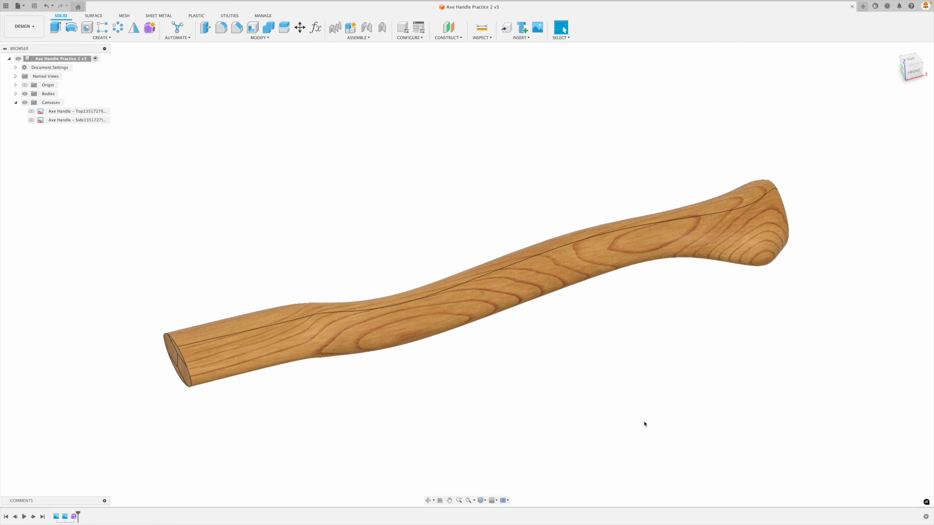
scroll(644, 424, "down", 10, "shift")
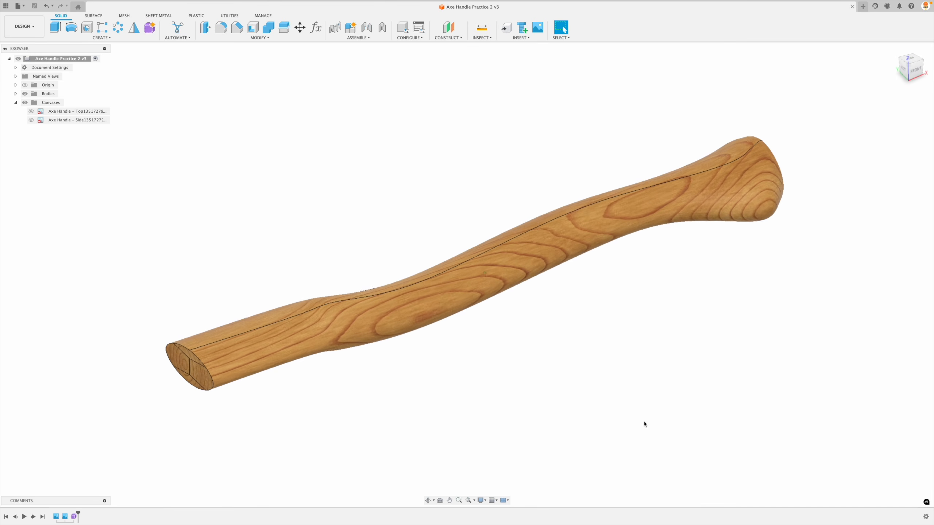
scroll(645, 424, "left", 10, "shift")
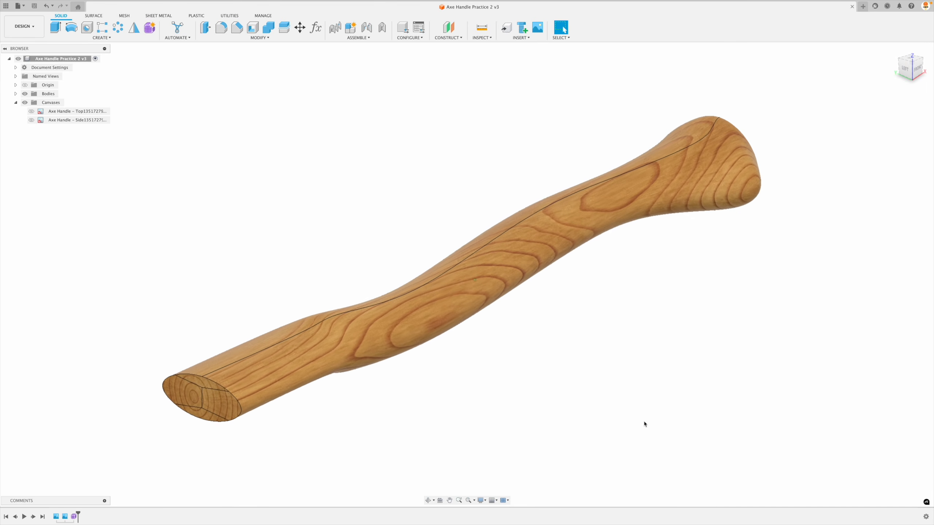
scroll(644, 424, "down", 2, "shift")
scroll(644, 424, "left", 5, "shift")
scroll(644, 424, "right", 8, "shift")
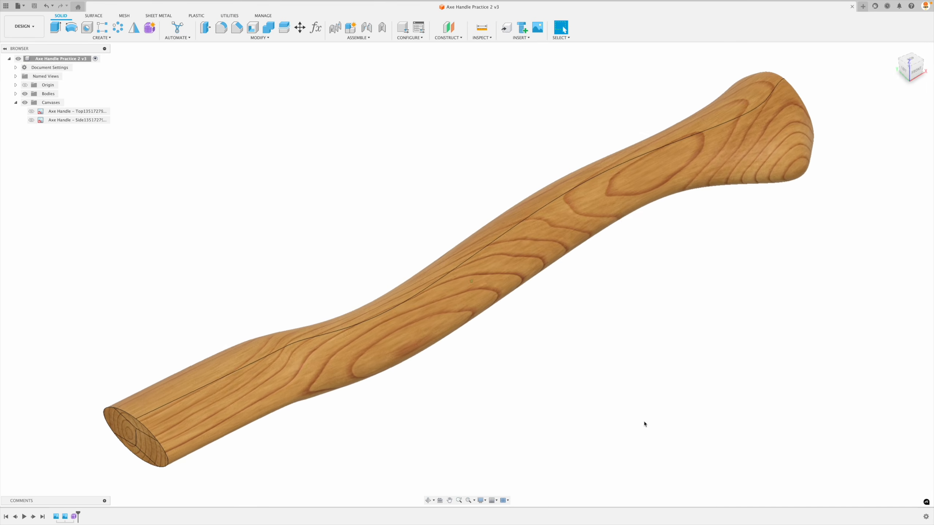
scroll(645, 424, "up", 10, "shift")
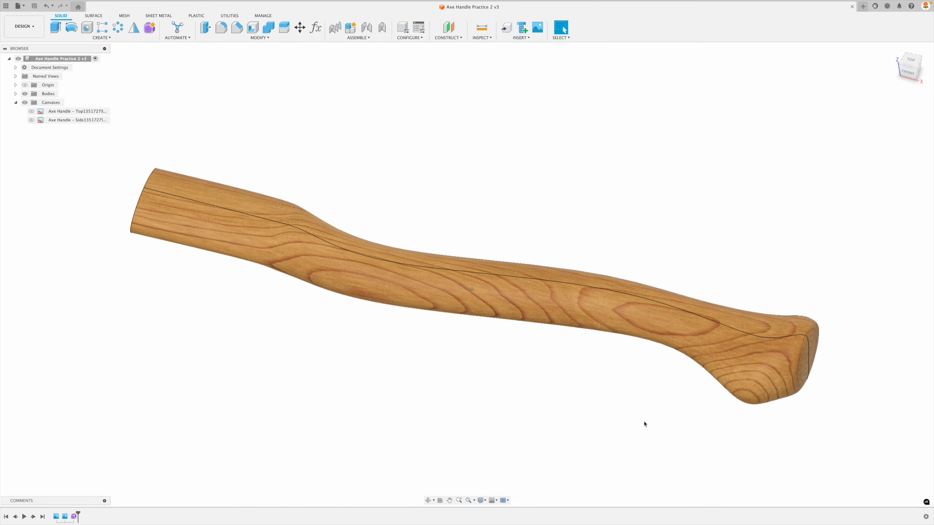
scroll(644, 424, "right", 6, "shift")
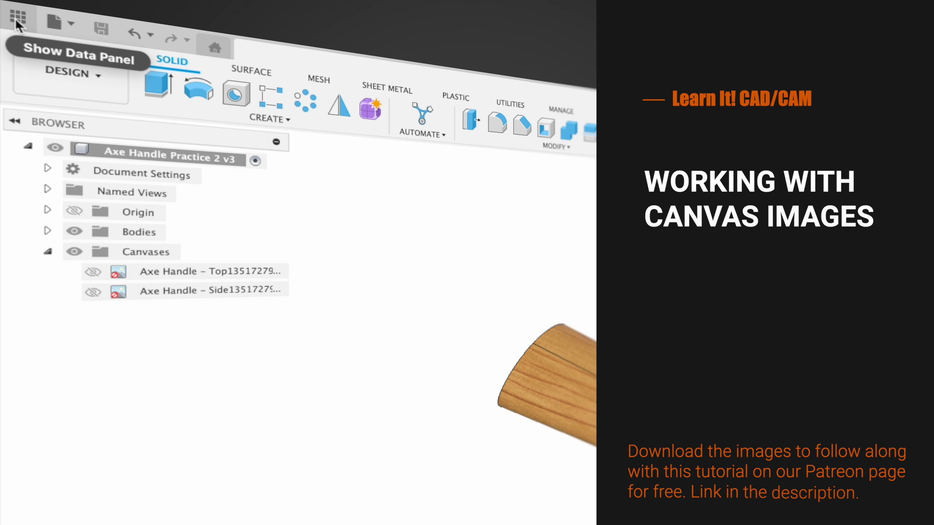
Step: Show the project files in the Lesson 48 - Axe Handle folder, and view the file upload dialog without uploading anything
left_click(17, 21)
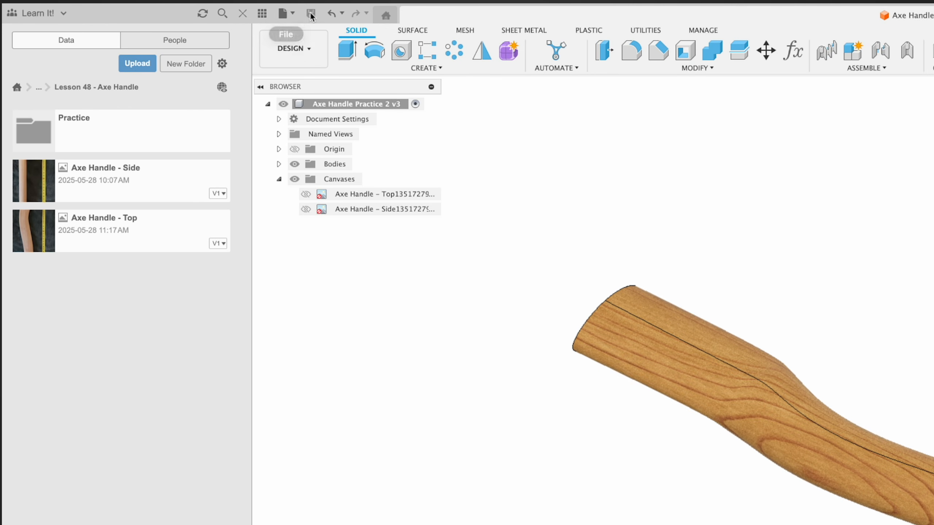
left_click(286, 14)
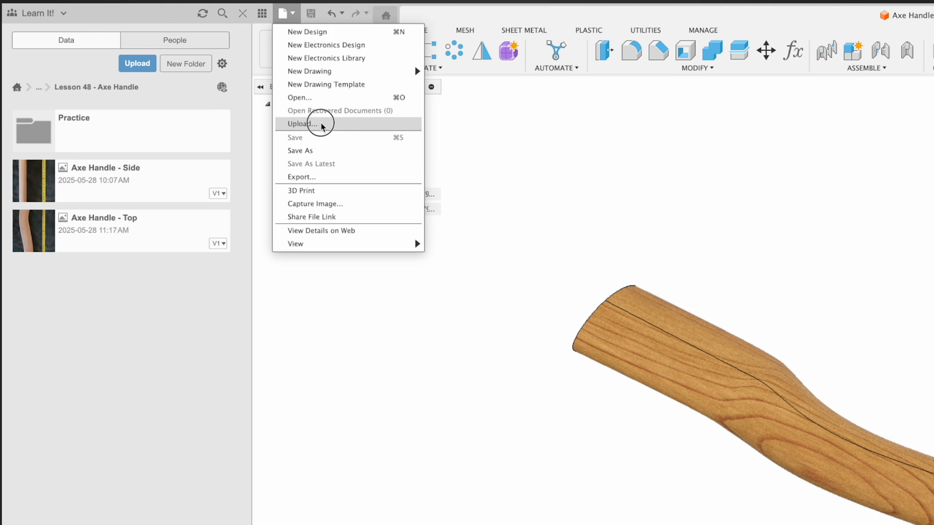
left_click(309, 124)
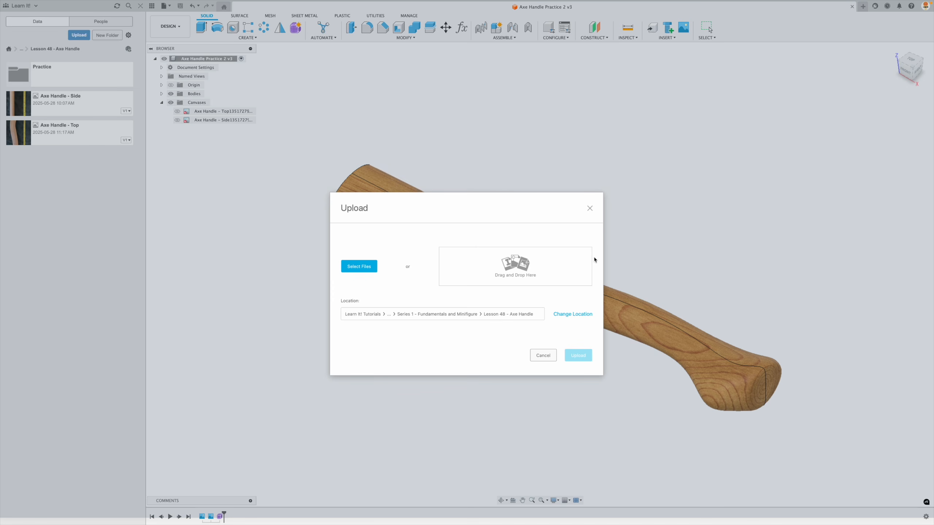
left_click(590, 209)
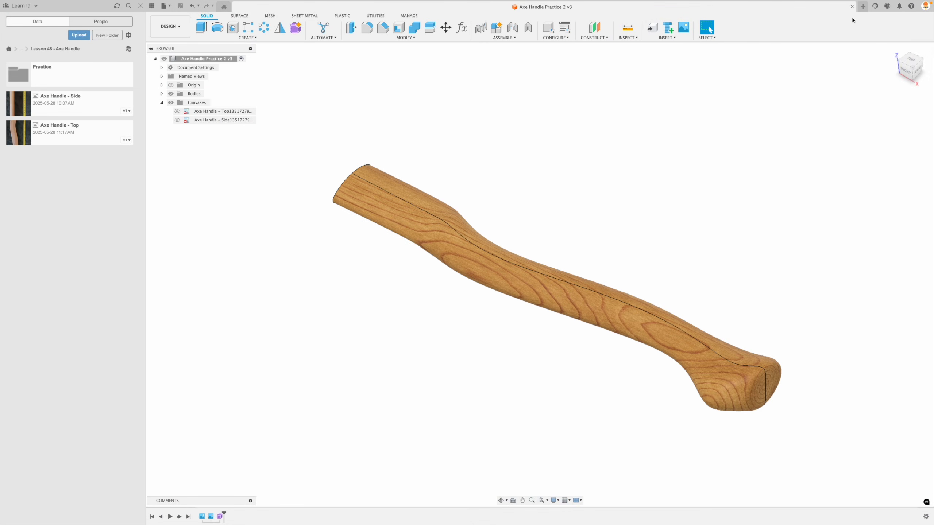
Step: Create a new blank design alongside the finished axe handle document
left_click(863, 6)
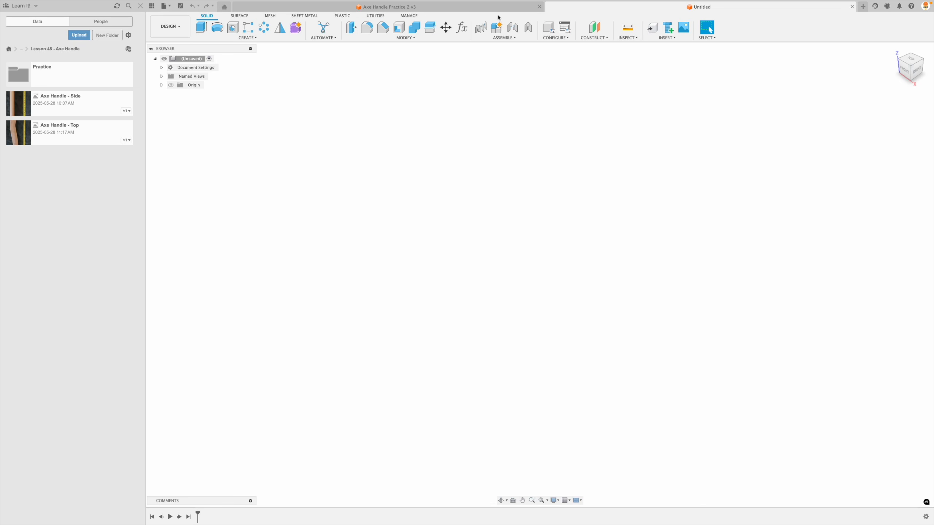
left_click(467, 7)
left_click(562, 7)
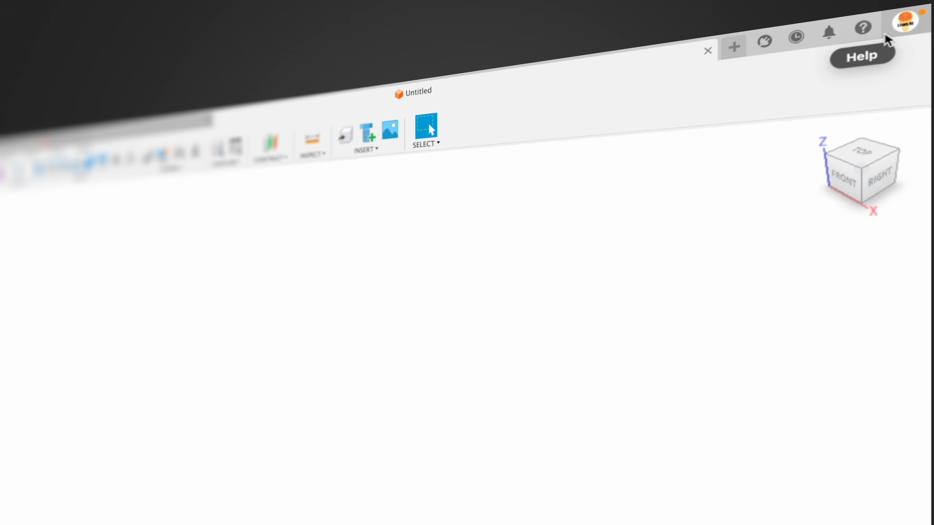
Step: Check the default modeling orientation in the general preferences and leave them without changes
left_click(905, 21)
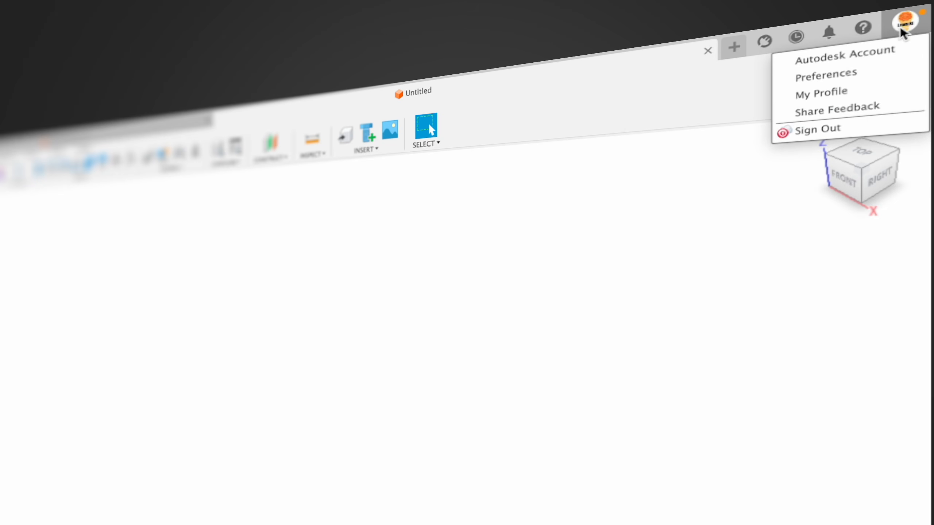
left_click(862, 72)
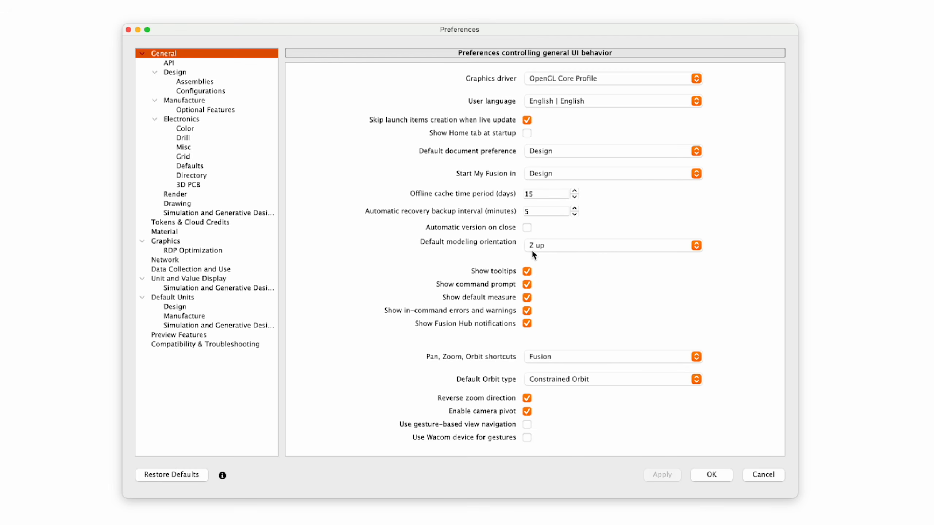
left_click(763, 474)
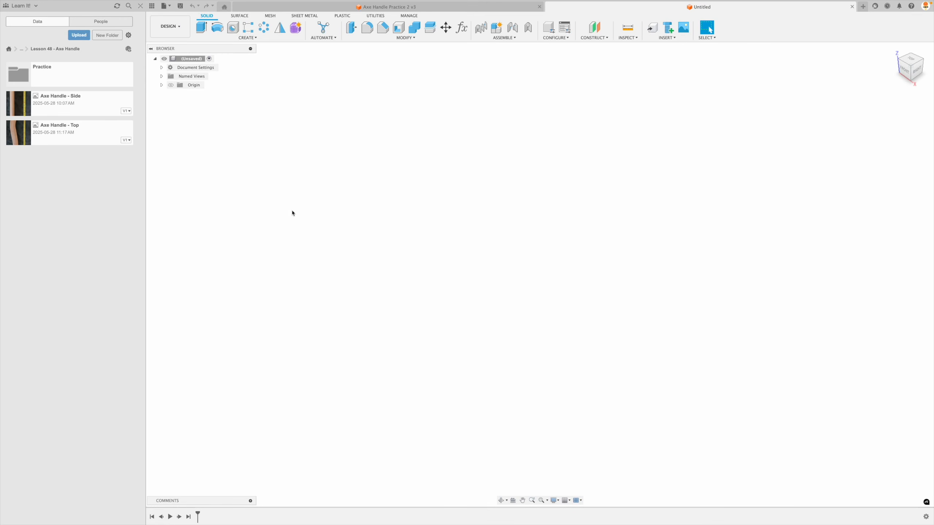
Step: View the origin planes and hide them again, and look at the file options for the Axe Handle - Top image
left_click(170, 85)
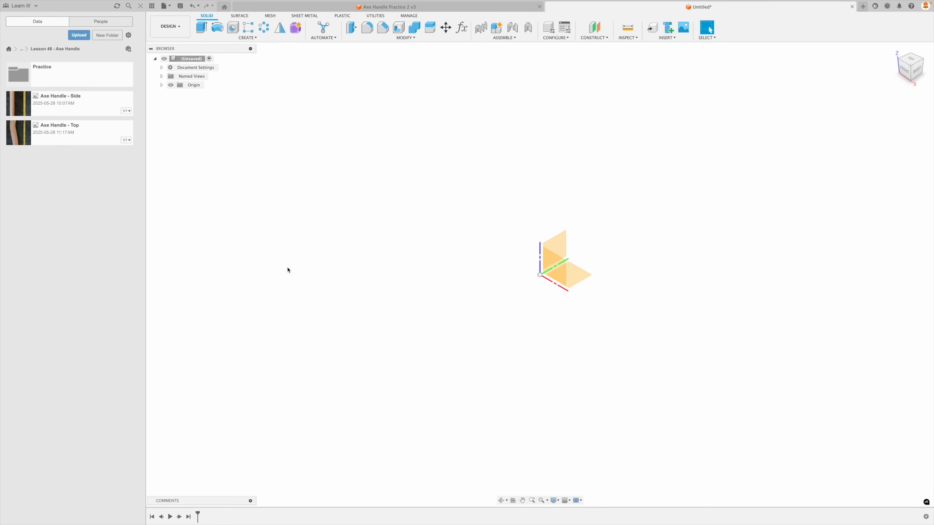
left_click(172, 85)
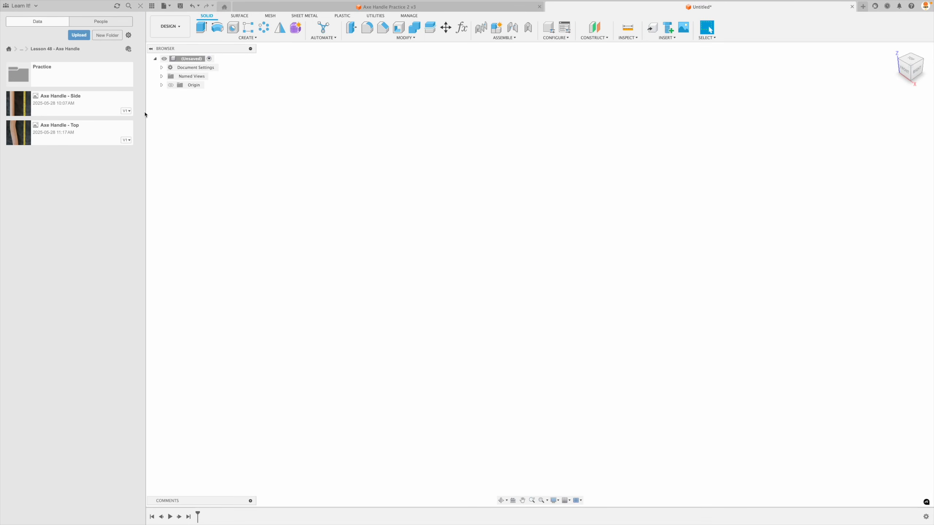
right_click(70, 134)
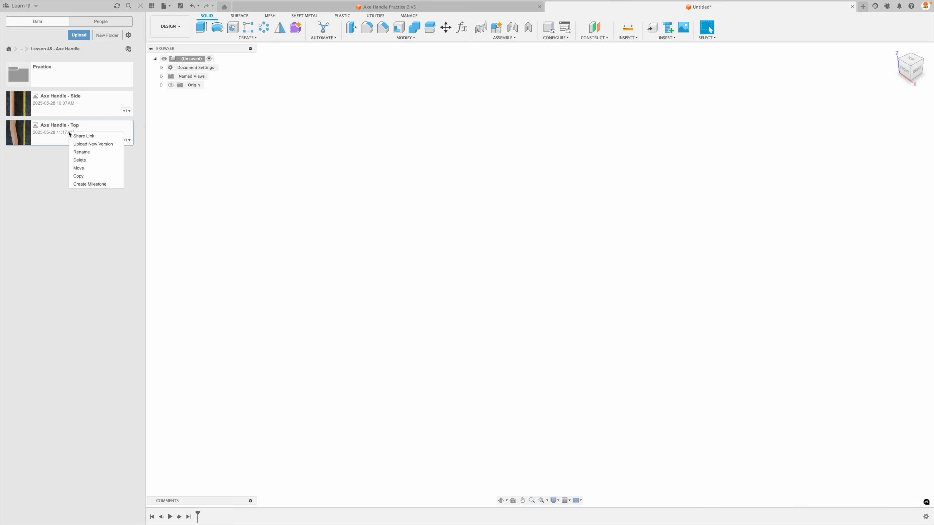
left_click(48, 170)
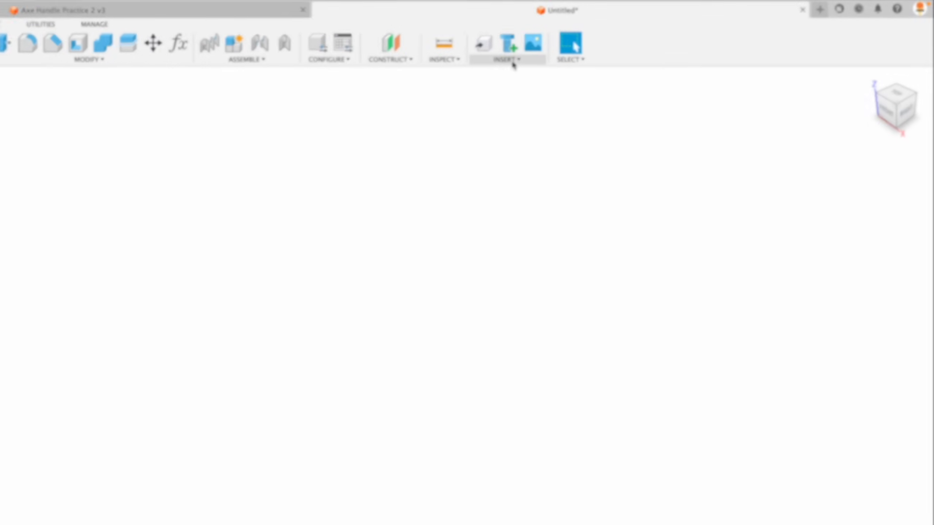
Step: Insert the Axe Handle - Top image as a canvas on the XY plane, rotated 90 degrees about Z
left_click(514, 64)
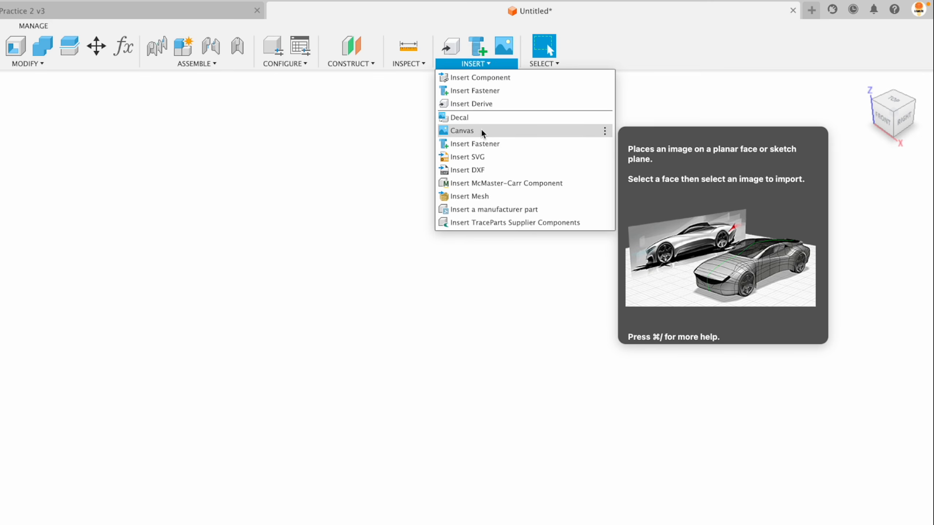
left_click(474, 130)
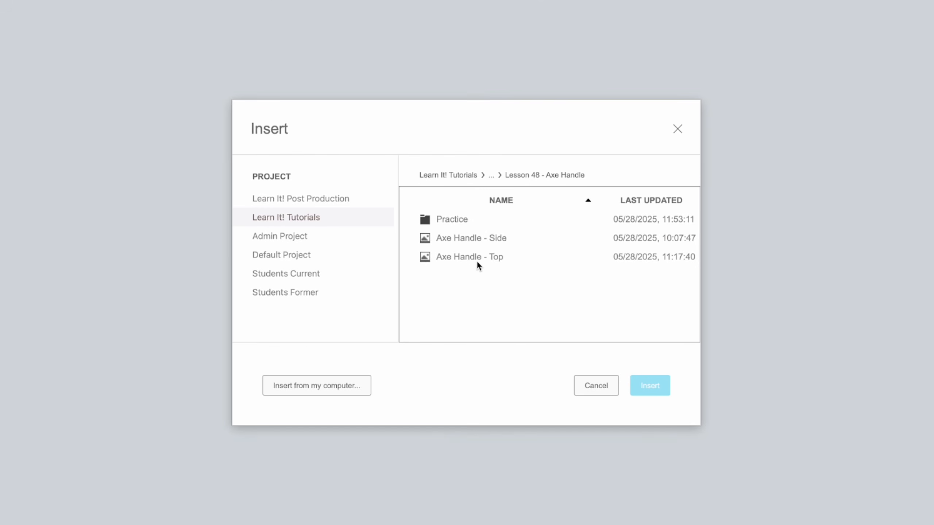
left_click(465, 257)
left_click(647, 385)
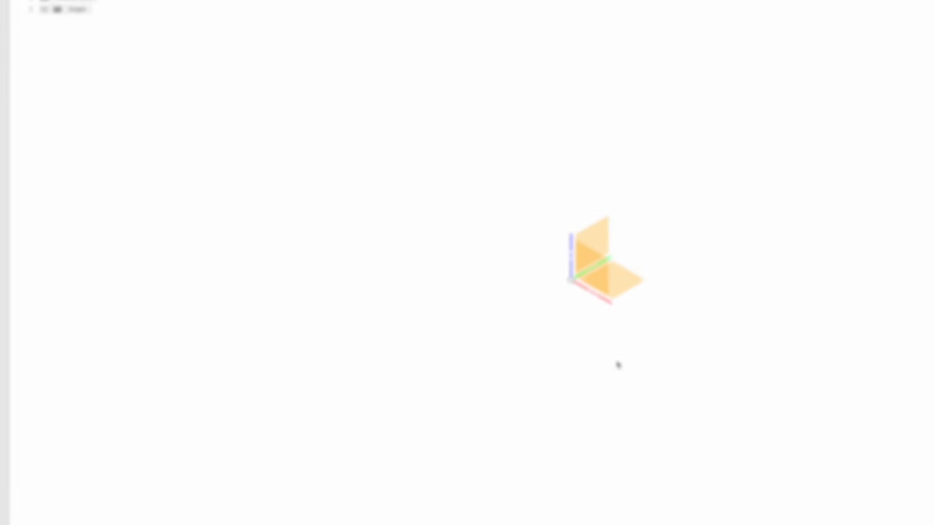
left_click(621, 281)
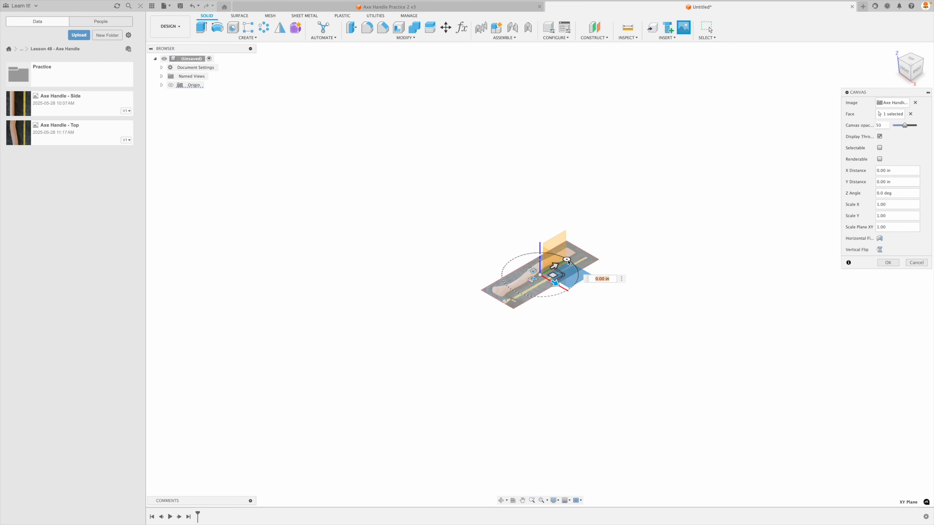
left_click_drag(566, 259, 514, 260)
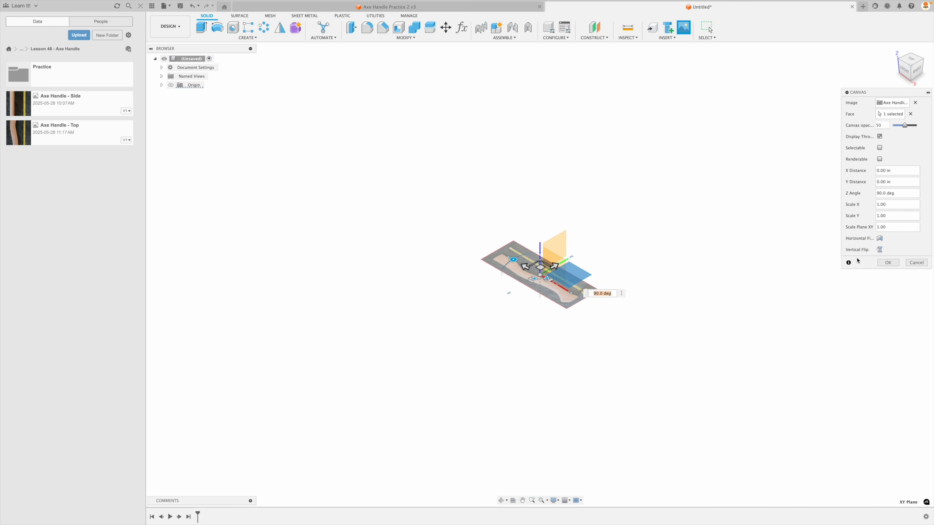
left_click(887, 263)
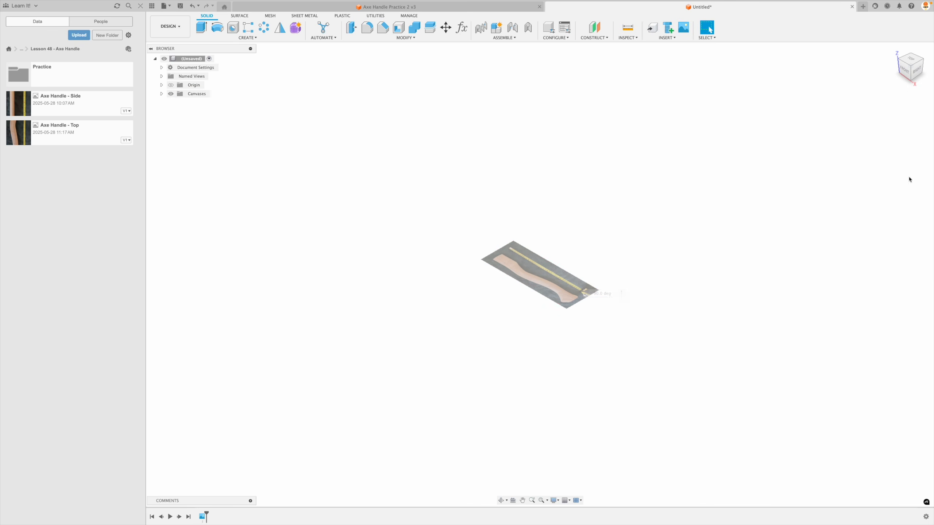
Step: Start calibrating the Axe Handle - Top canvas, with the first point at the tape measure's 2-inch mark
left_click(911, 59)
scroll(694, 276, "up", 5)
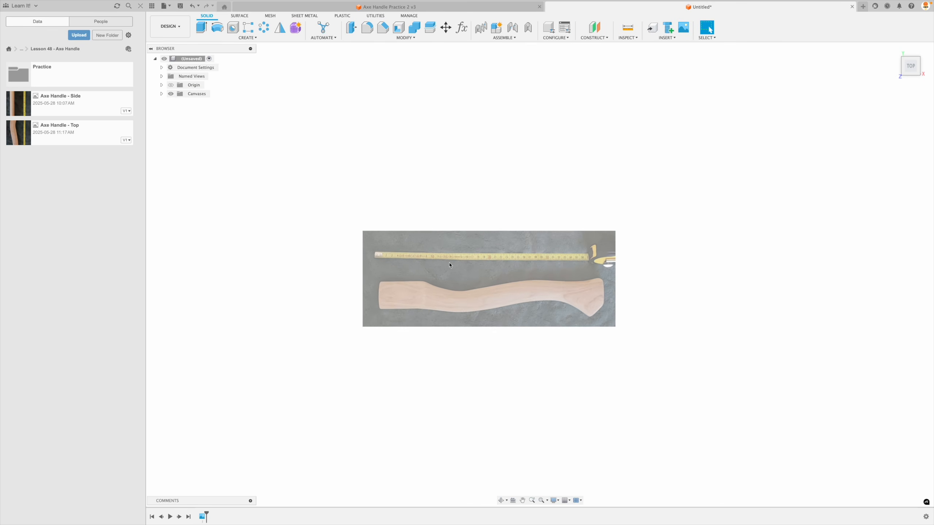
left_click(161, 94)
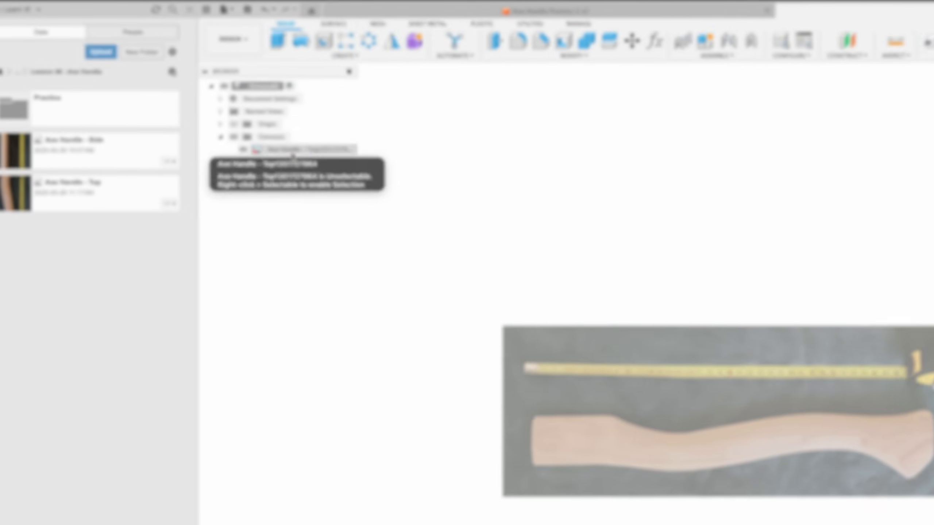
right_click(215, 103)
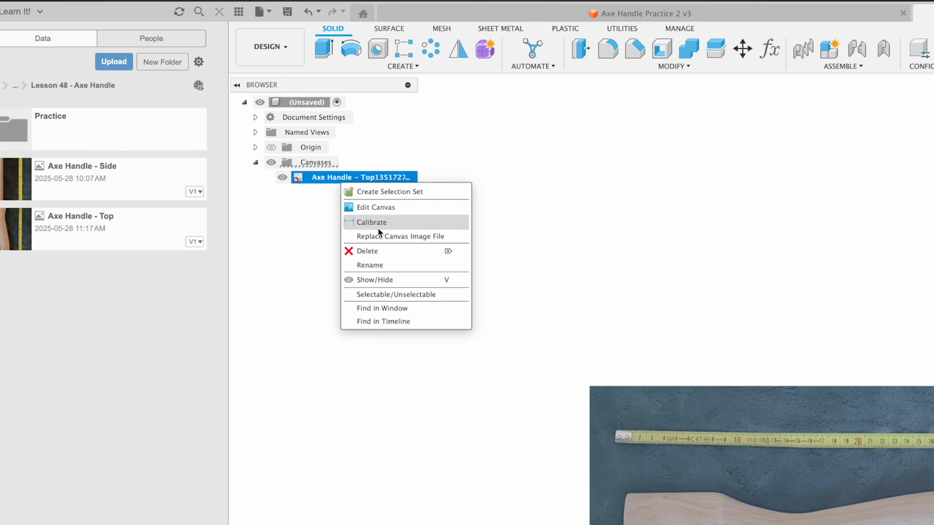
left_click(256, 164)
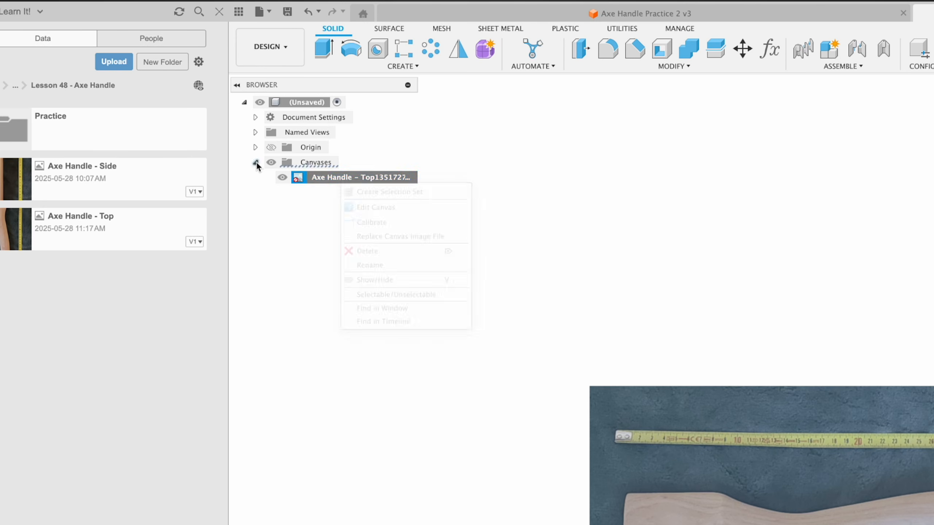
left_click(255, 163)
left_click(255, 163)
right_click(317, 182)
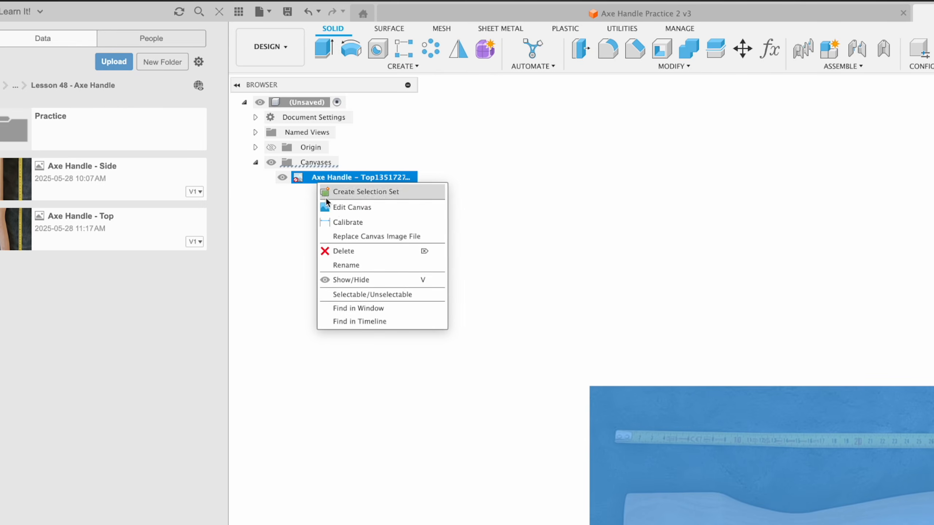
left_click(346, 224)
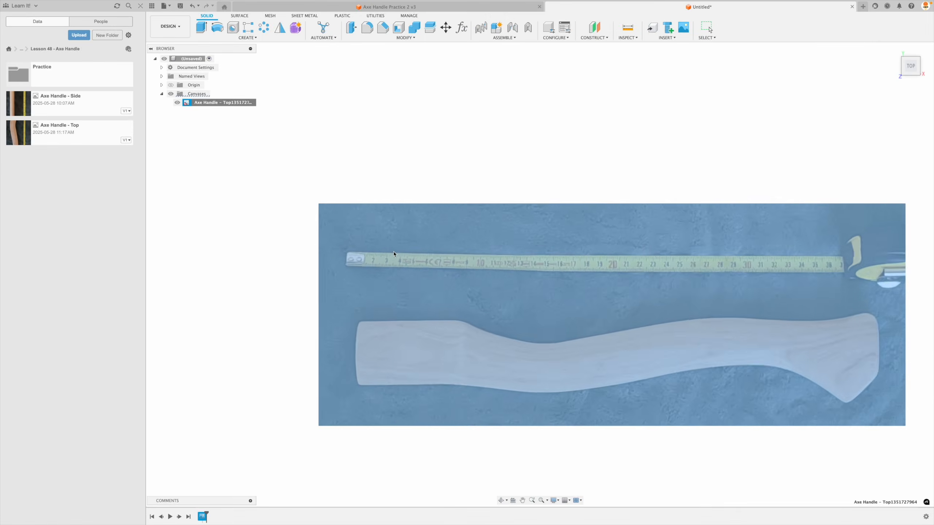
scroll(377, 242, "up", 10)
scroll(377, 242, "down", 5)
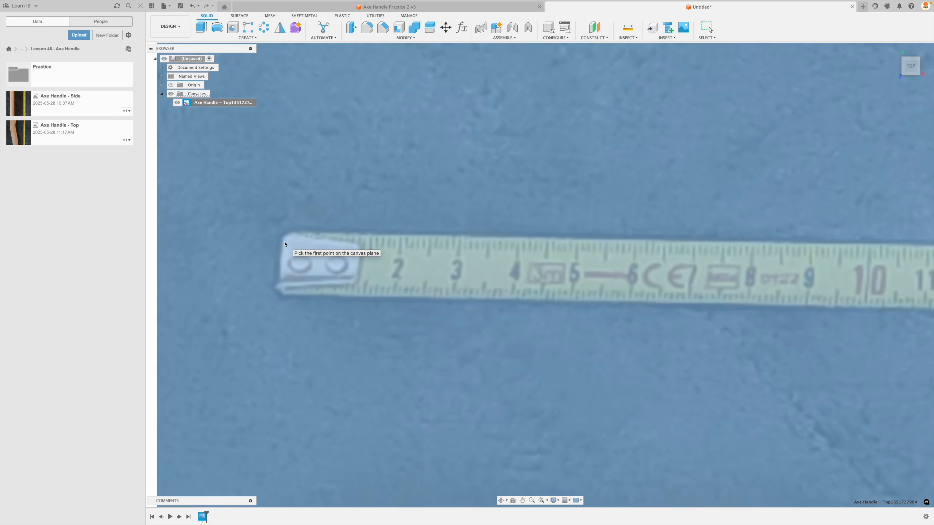
left_click(400, 243)
Step: Place the second calibration point at the tape's 32-inch mark and set the calibrated distance to 30 in
scroll(400, 243, "down", 10)
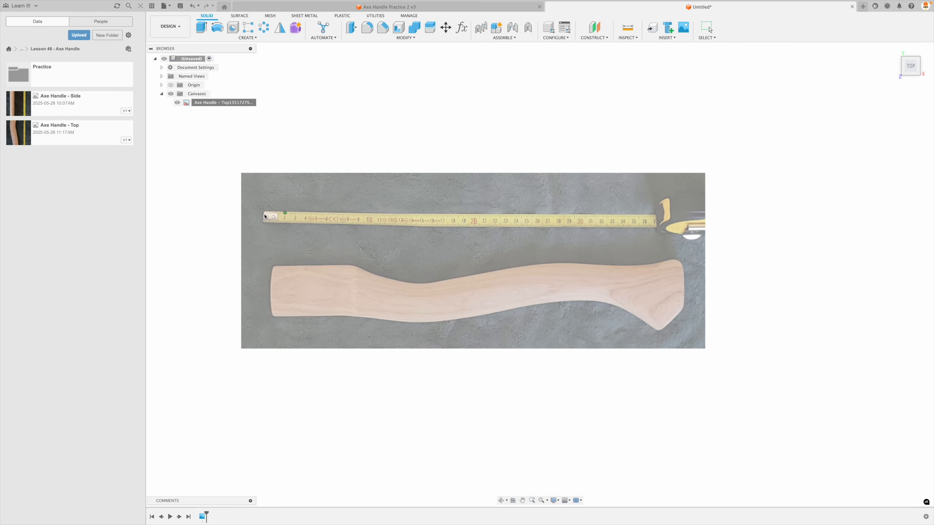
scroll(658, 212, "up", 3)
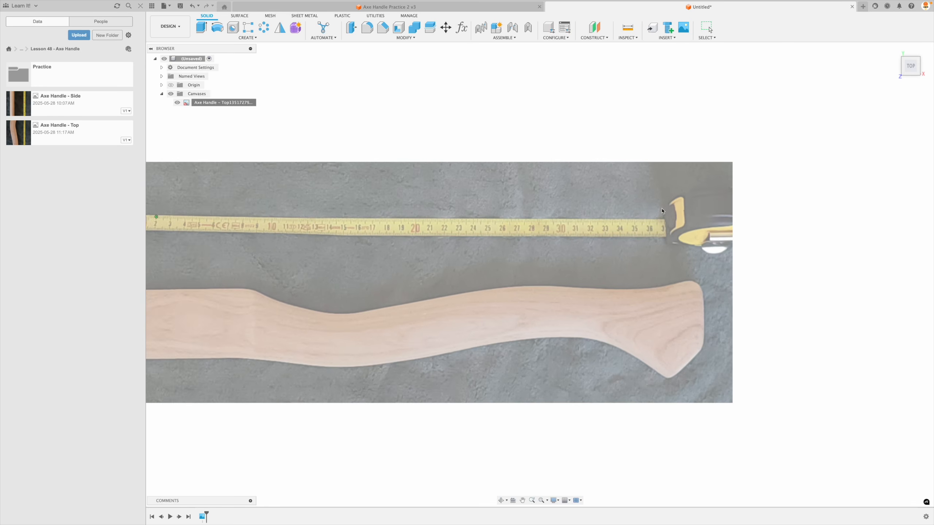
scroll(659, 212, "up", 10)
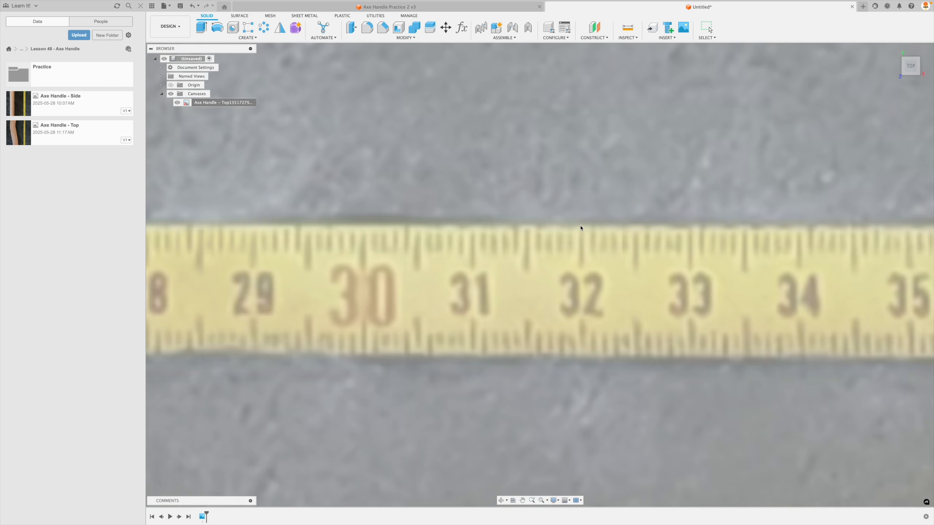
left_click(581, 237)
scroll(600, 230, "down", 5)
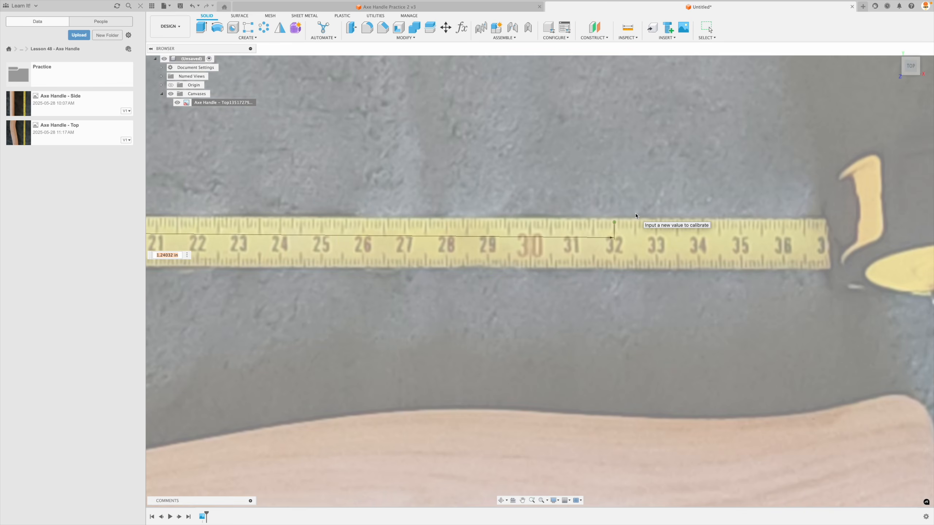
type("30")
scroll(649, 250, "down", 10)
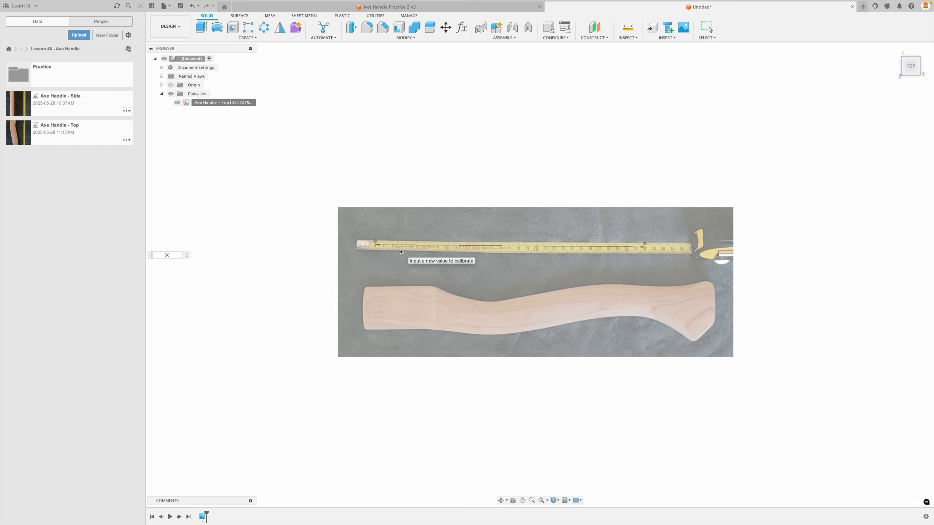
key("Return")
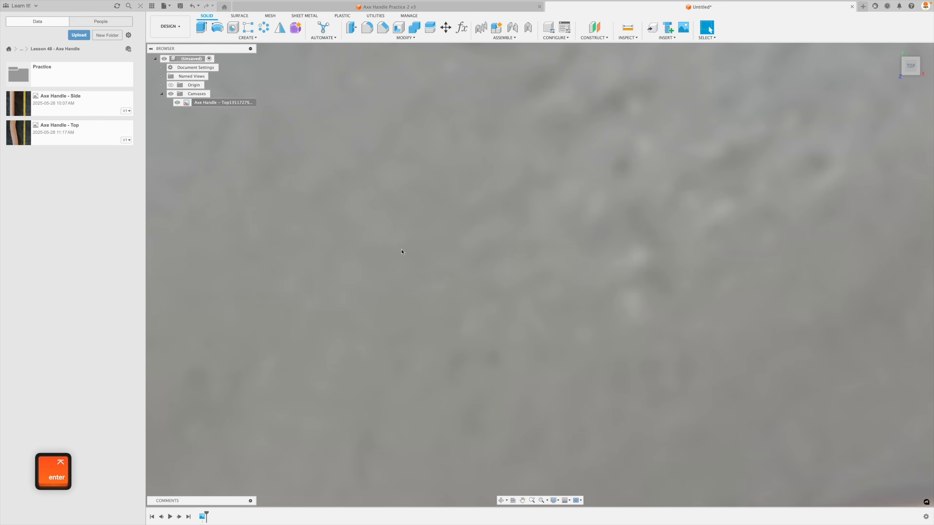
Step: Show the origin and move the top canvas about 19.183 in along X and 2.832 in along Y, aligning the handle's straight end with the origin
left_click(542, 500)
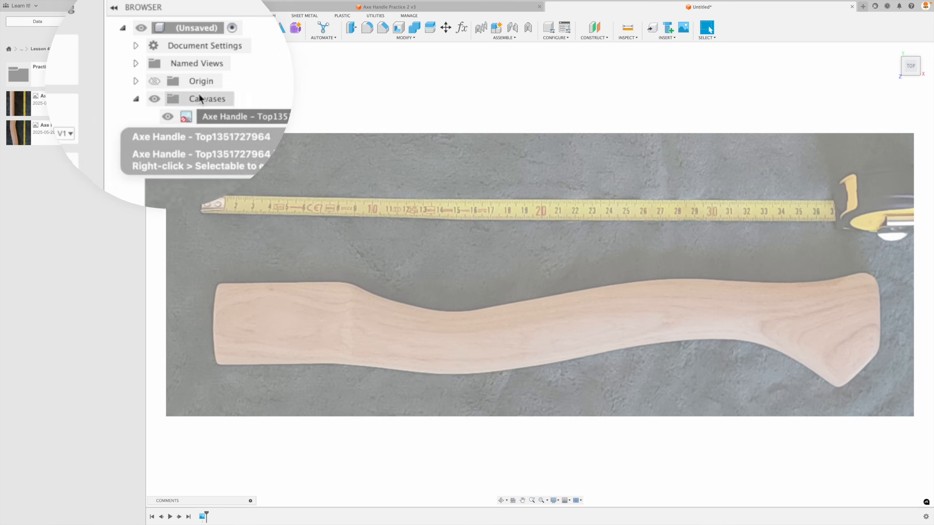
left_click(171, 85)
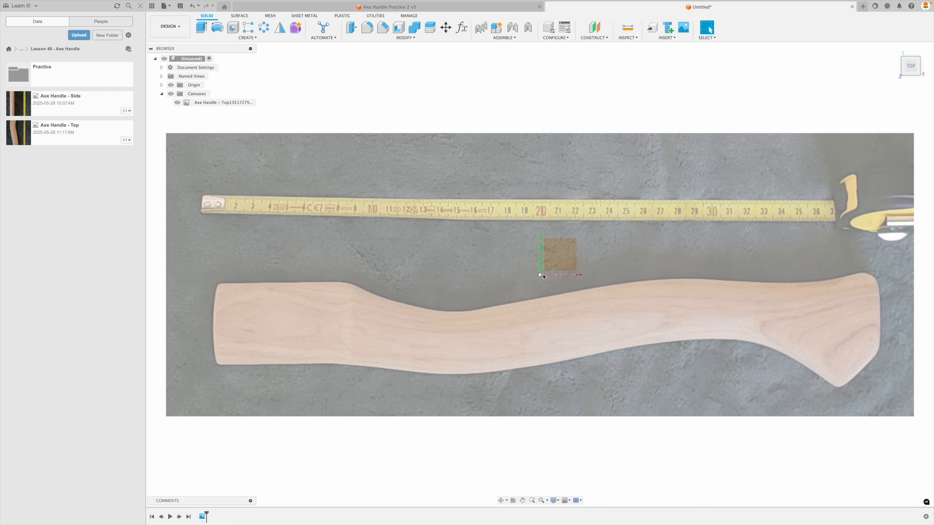
right_click(206, 102)
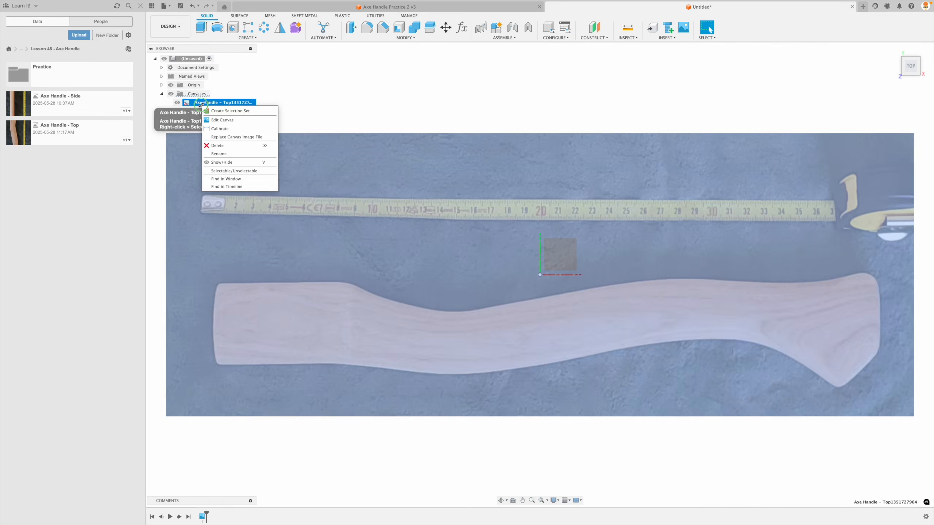
left_click(213, 119)
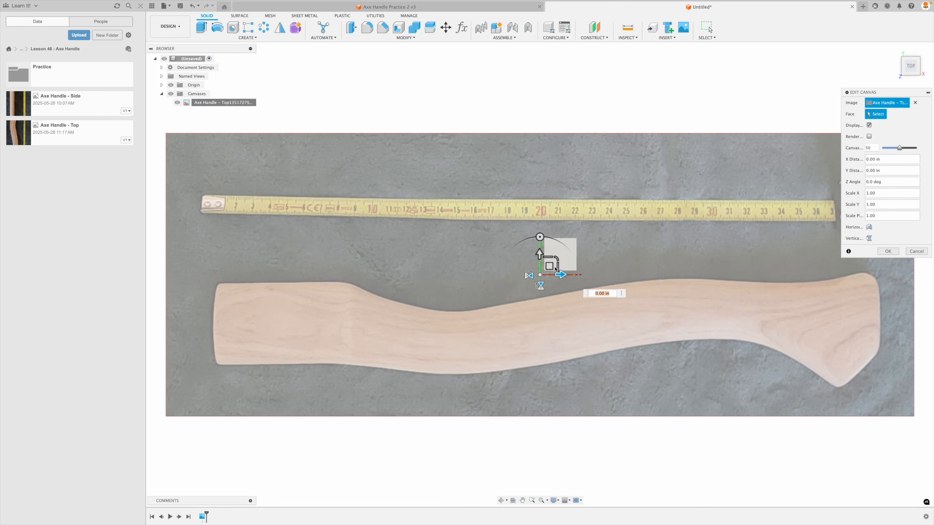
left_click_drag(550, 266, 877, 219)
scroll(529, 281, "up", 5)
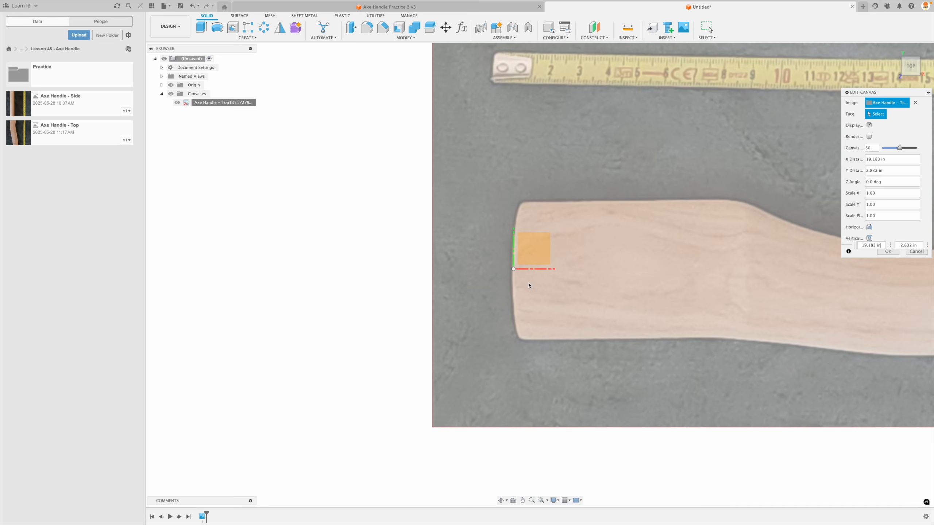
scroll(514, 274, "down", 6)
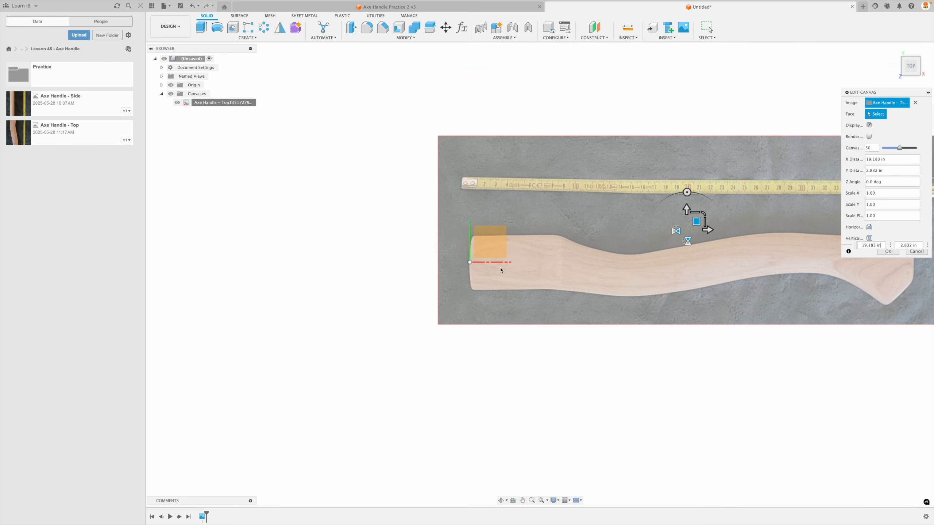
scroll(468, 259, "up", 5)
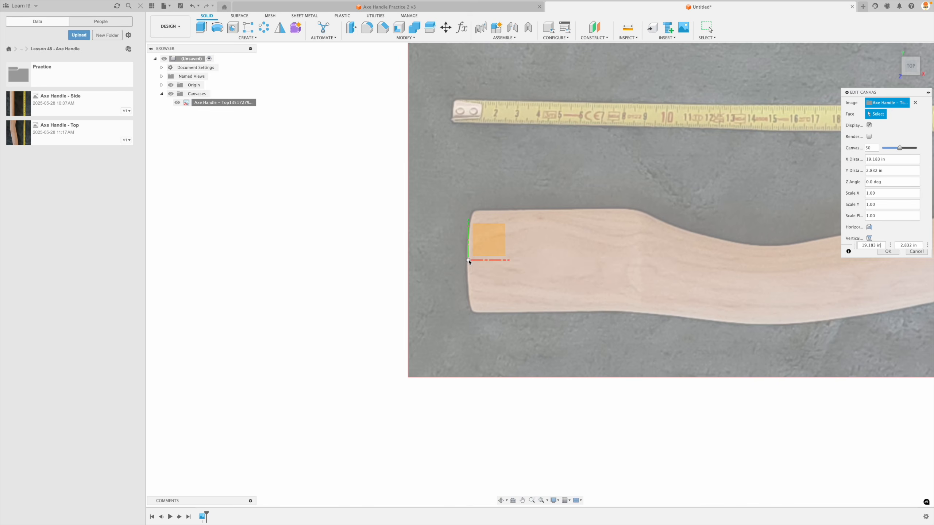
scroll(416, 258, "down", 5)
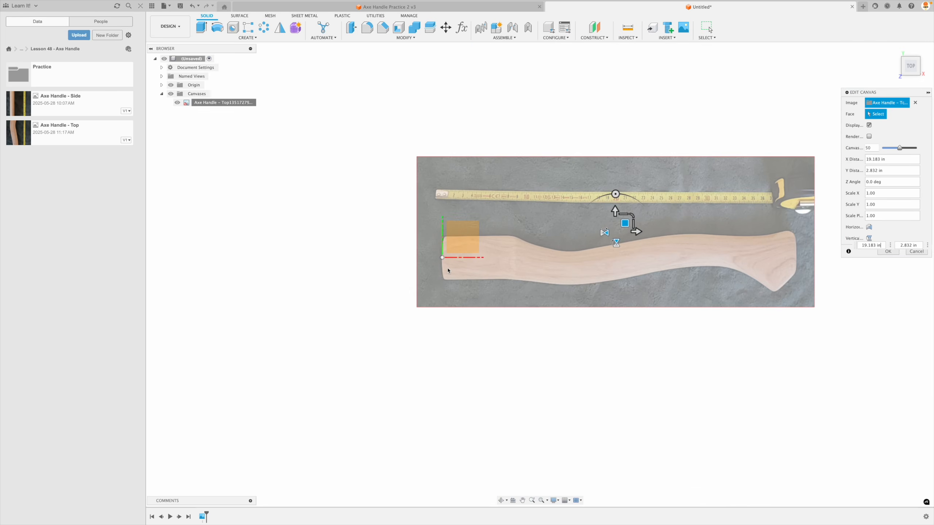
left_click(888, 251)
Step: Insert the Axe Handle - Side image as a canvas on the XZ plane, scaled up to about 7.864
left_click(896, 51)
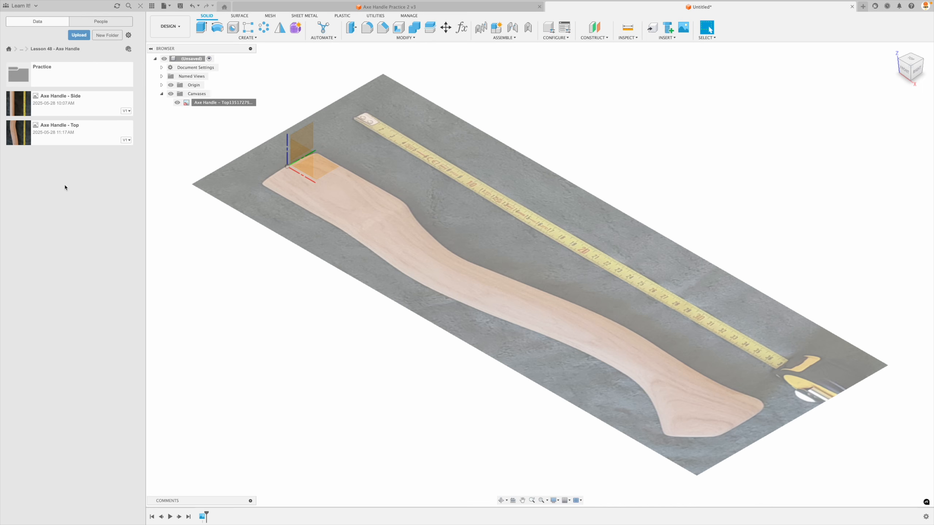
left_click(668, 37)
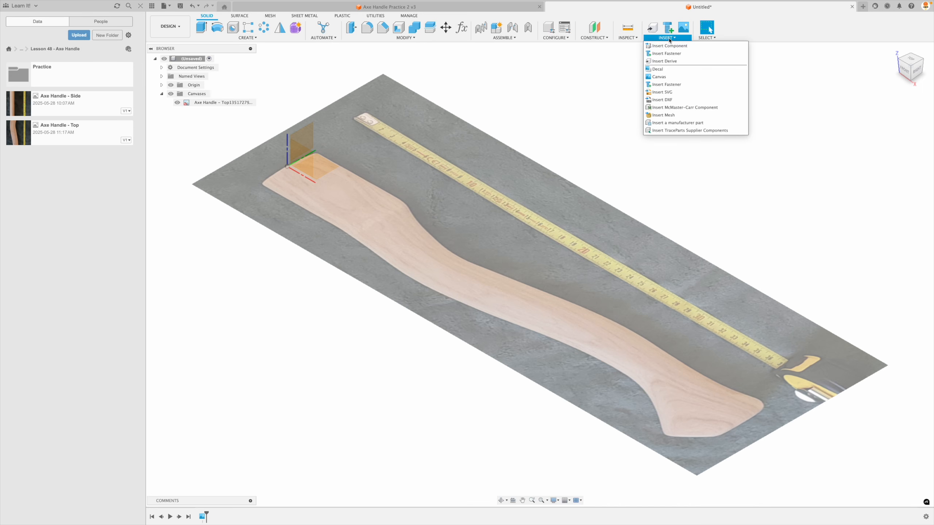
left_click(672, 77)
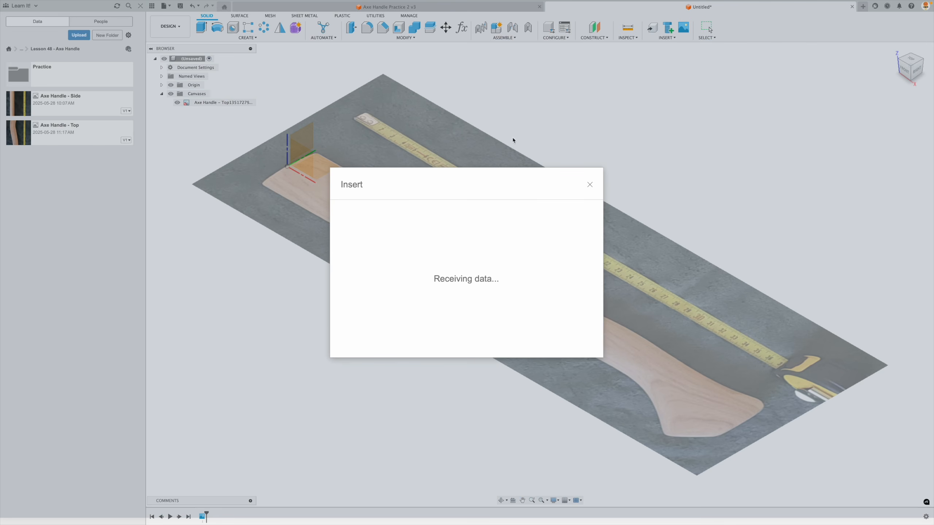
double_click(478, 250)
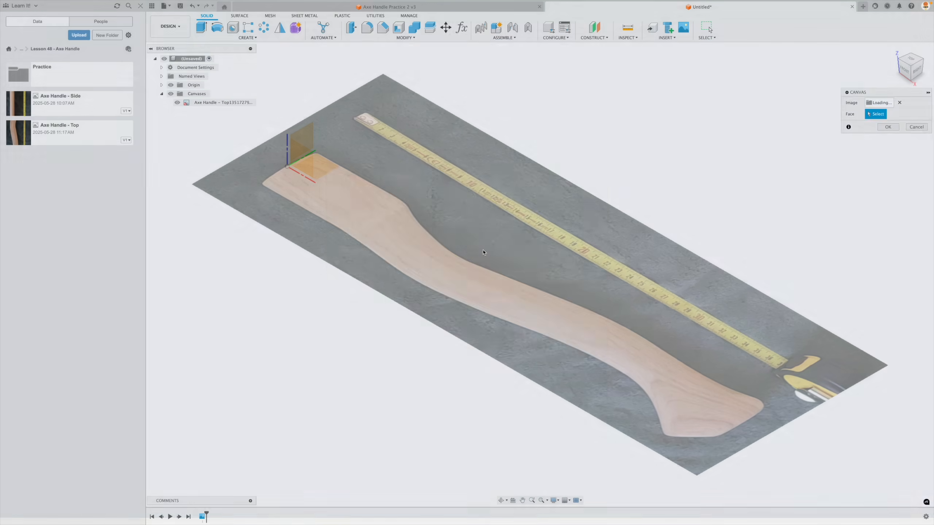
left_click(305, 165)
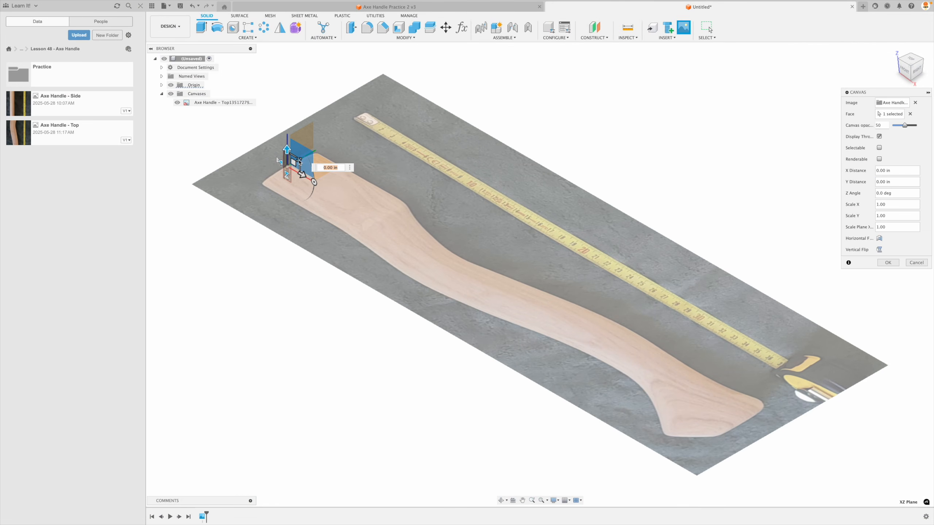
left_click_drag(299, 160, 766, 81)
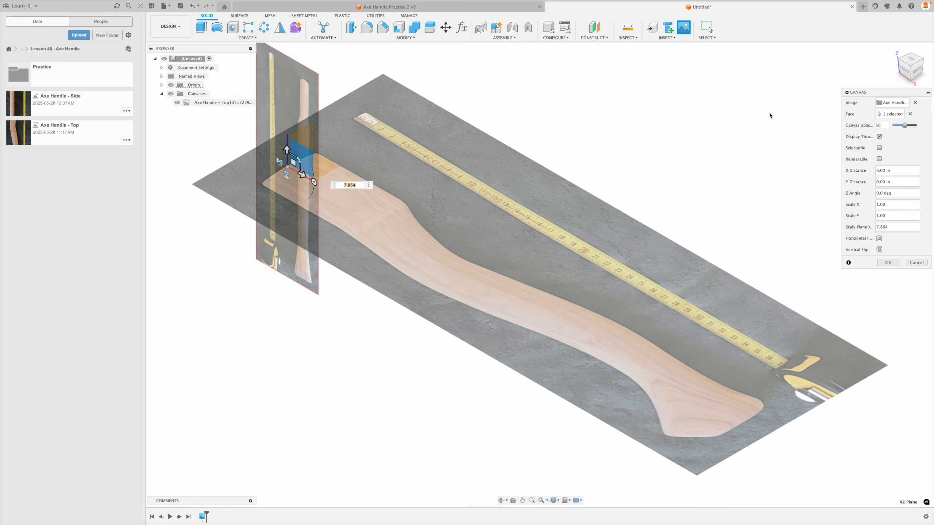
left_click(891, 263)
left_click(891, 264)
scroll(841, 238, "down", 2)
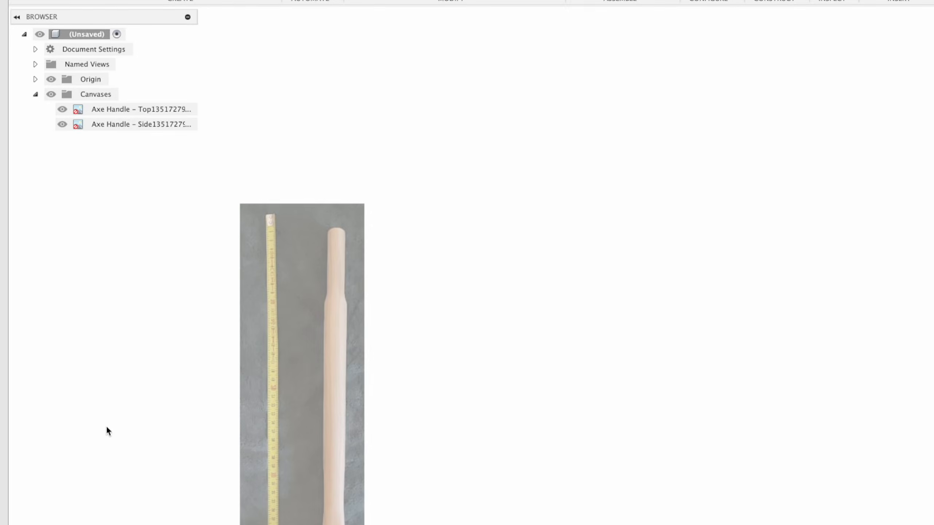
scroll(161, 427, "up", 2)
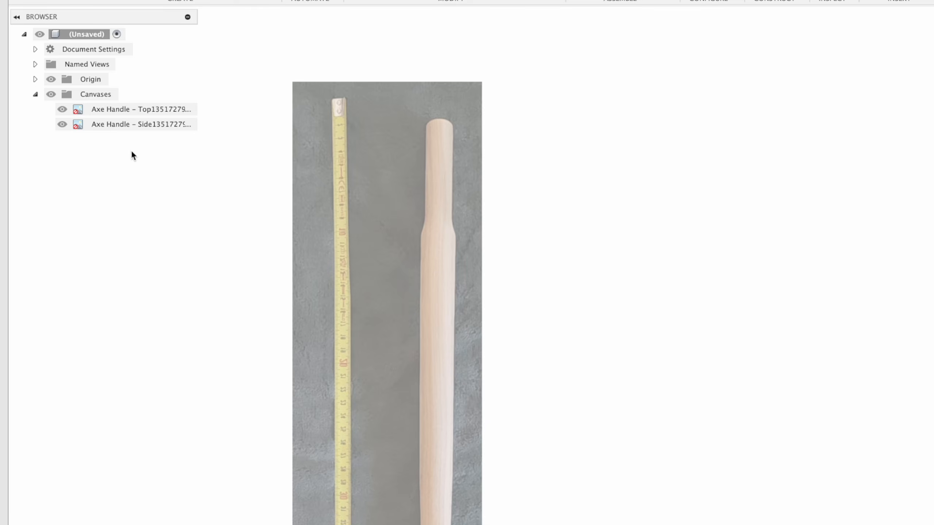
Step: Edit the Axe Handle - Side canvas, rotating it to lie horizontally and moving it to about -5.959 in along X and -1.481 in along Y
right_click(114, 126)
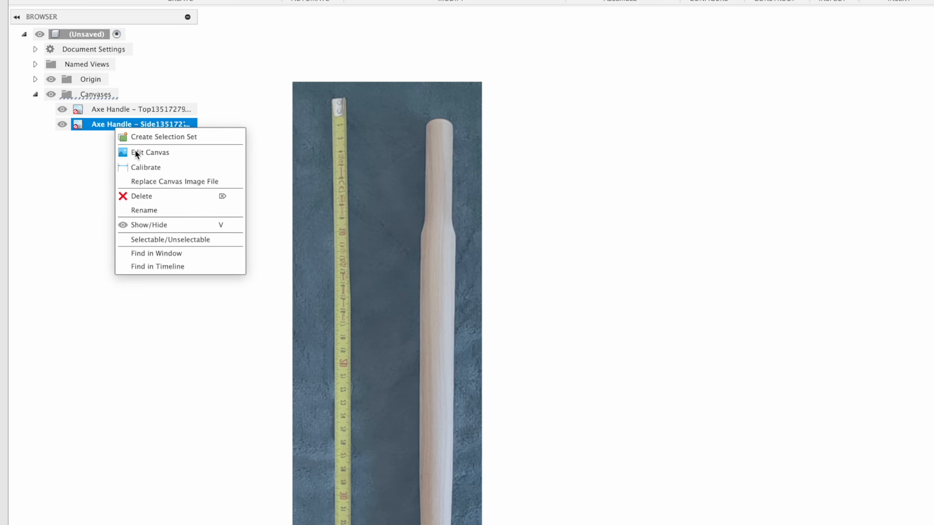
left_click(135, 152)
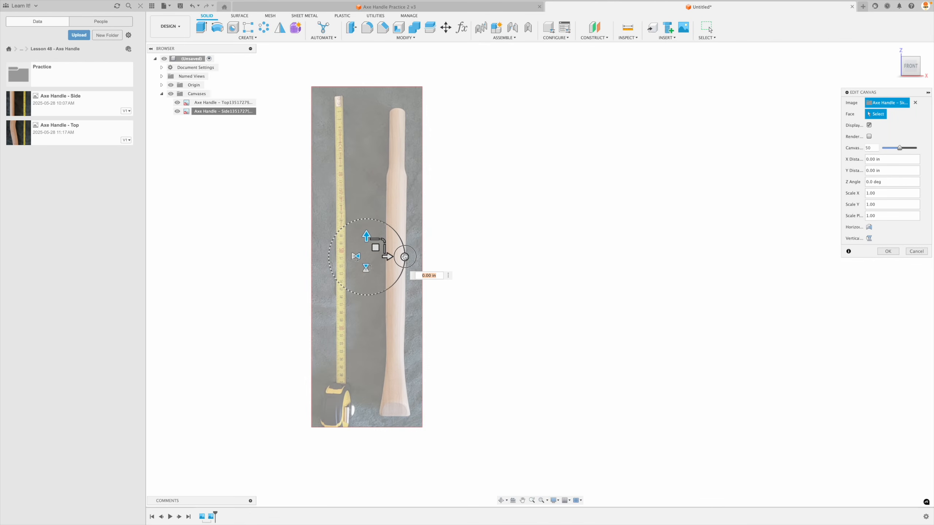
left_click_drag(405, 257, 470, 278)
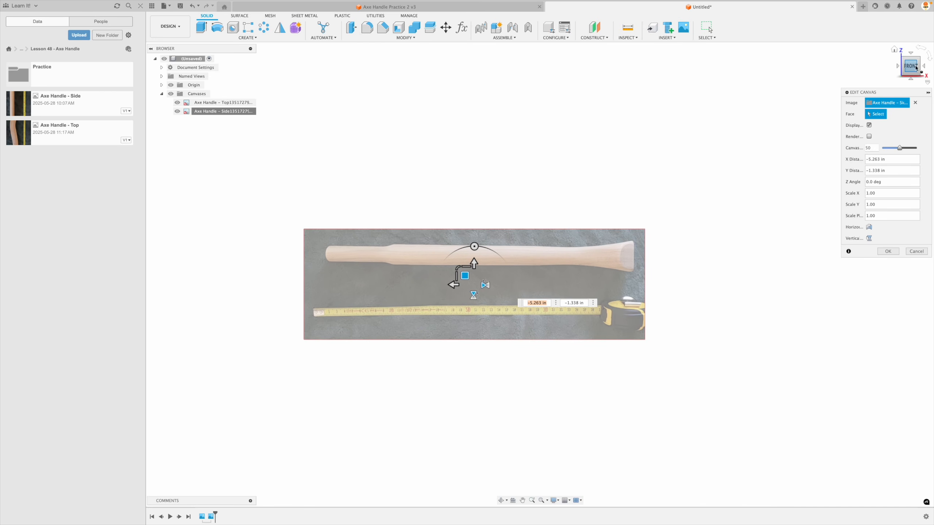
left_click_drag(912, 67, 912, 71)
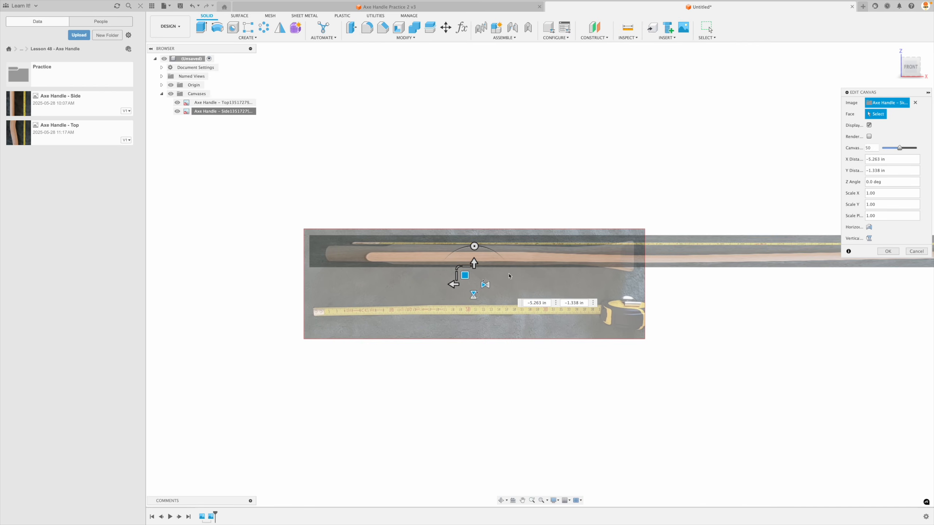
left_click_drag(465, 275, 478, 280)
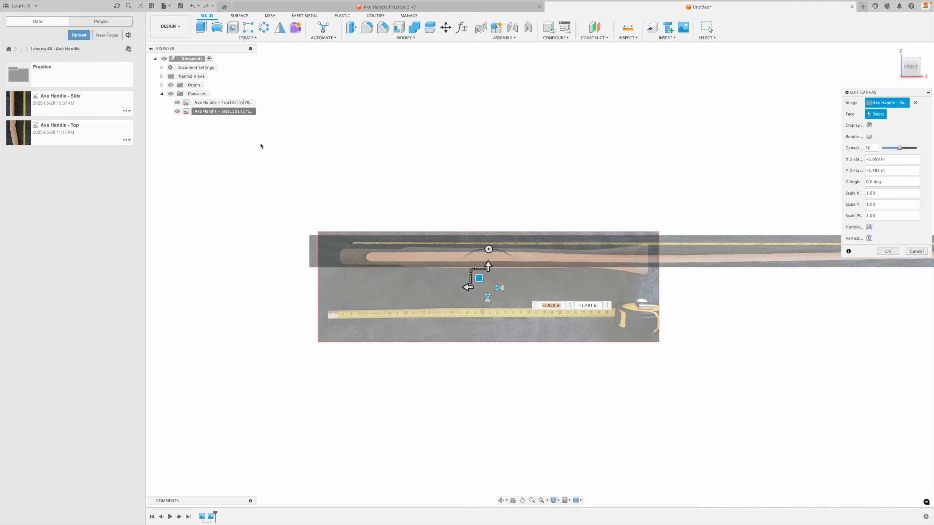
Step: Show the origin and move the side canvas to about -7.275 in X and -1.509 in Y, bringing the handle's straight end to the origin
left_click(171, 88)
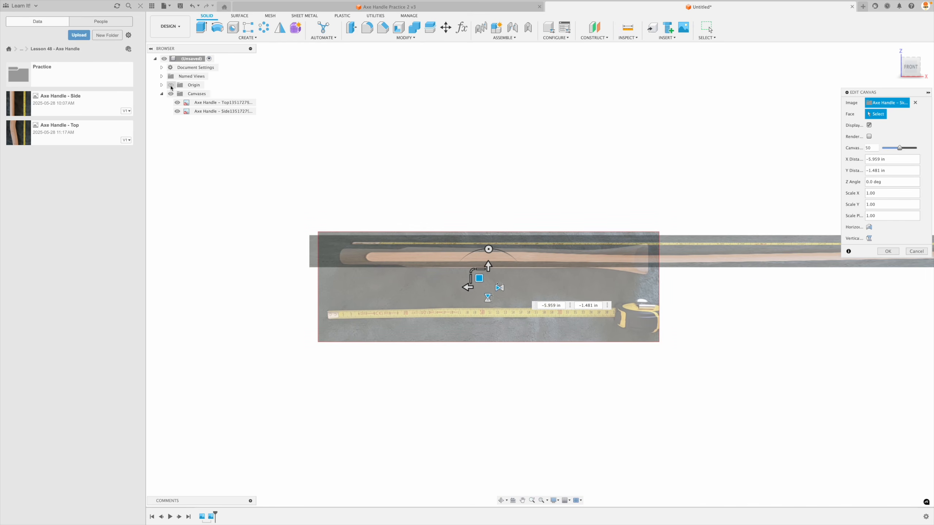
left_click(911, 67)
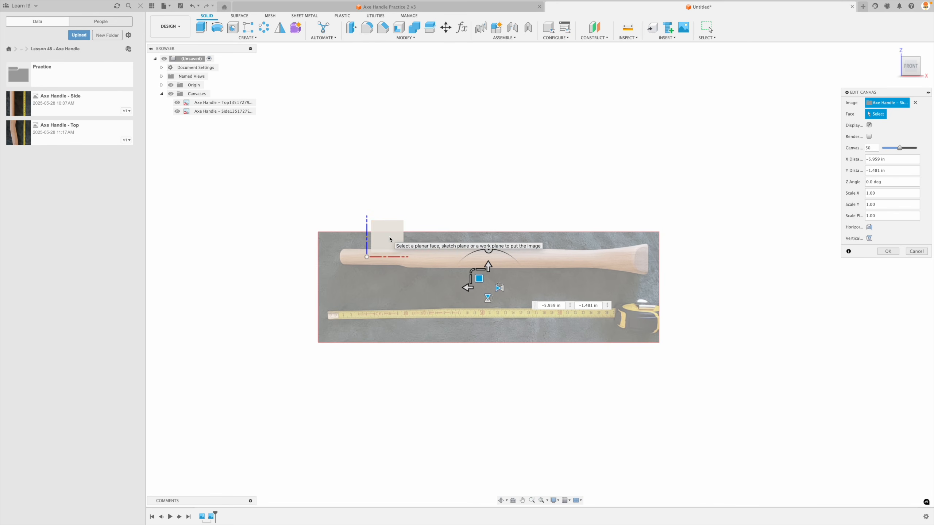
left_click(170, 85)
left_click(171, 85)
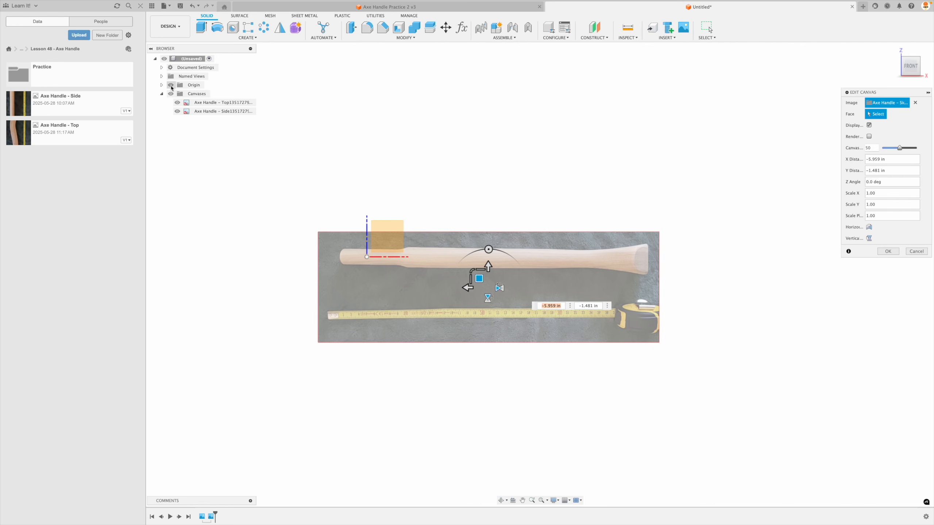
left_click_drag(479, 279, 503, 280)
scroll(370, 264, "up", 5)
scroll(369, 264, "up", 2)
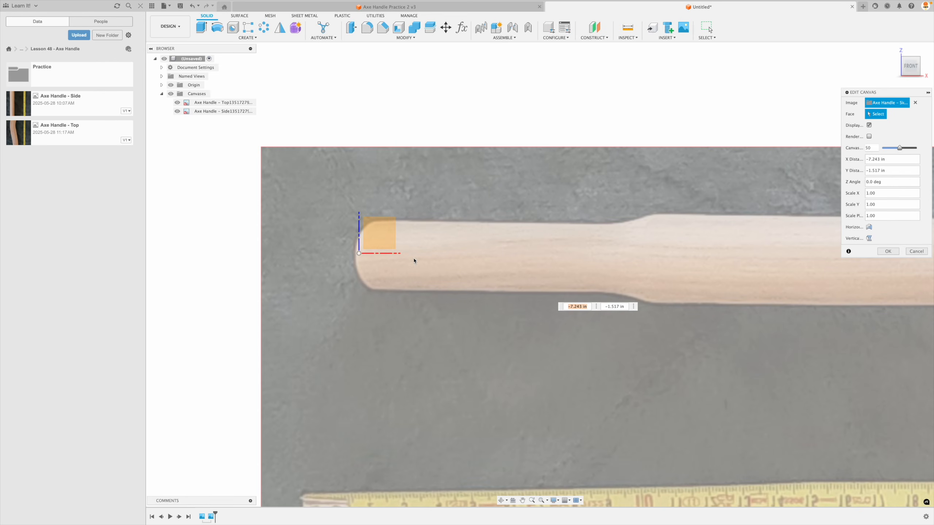
scroll(309, 262, "down", 3)
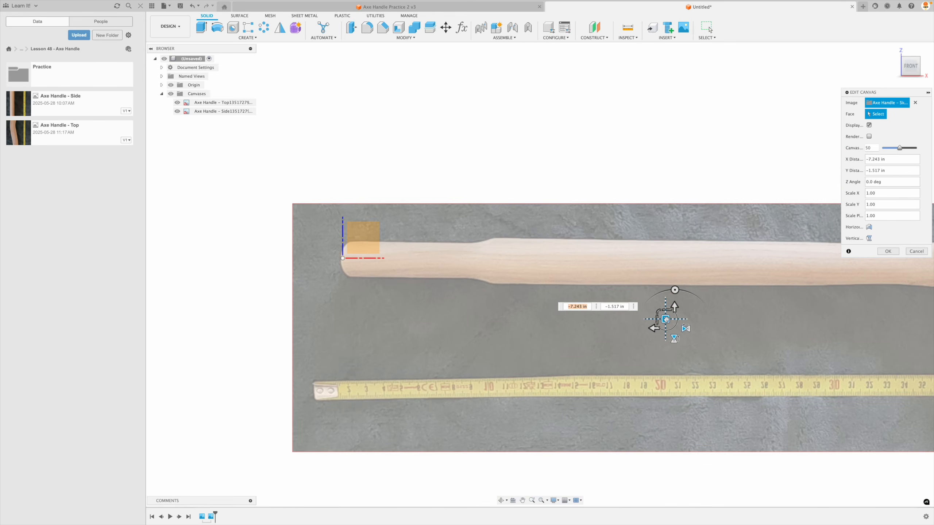
left_click_drag(660, 322, 661, 321)
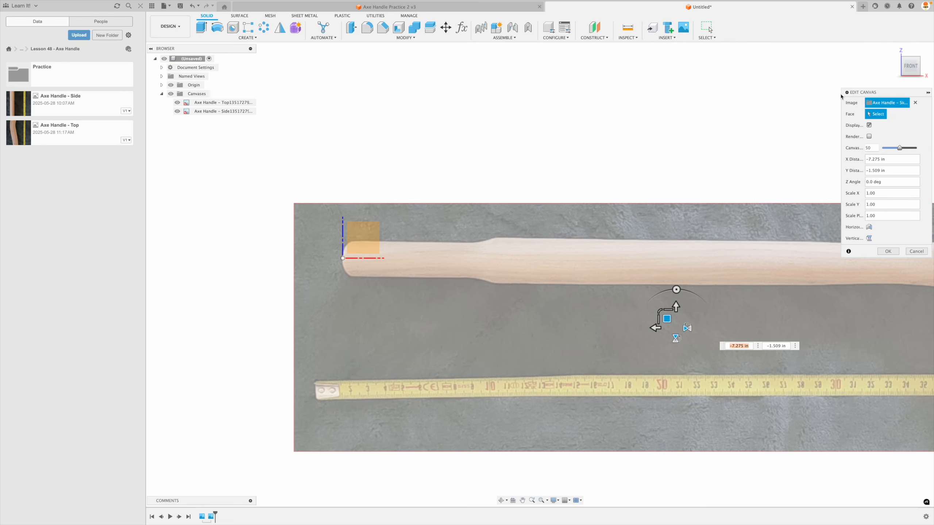
Step: Scale up the side canvas uniformly until its handle roughly matches the length of the handle in the top canvas
left_click(911, 70)
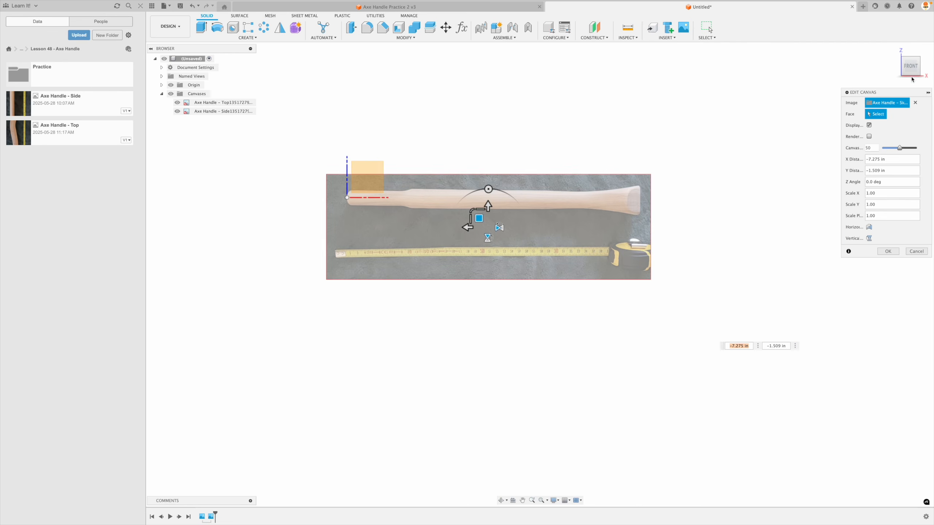
left_click_drag(911, 69, 911, 74)
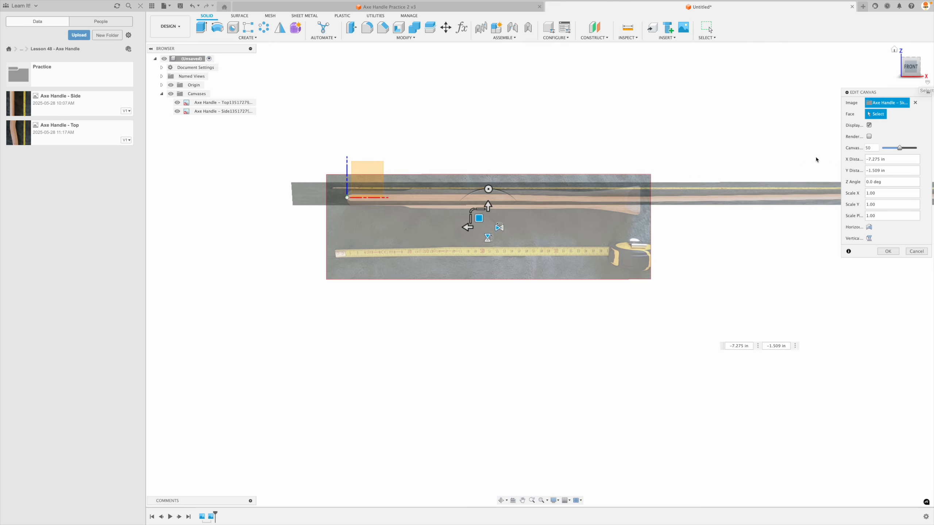
scroll(655, 236, "down", 10)
scroll(707, 300, "up", 4)
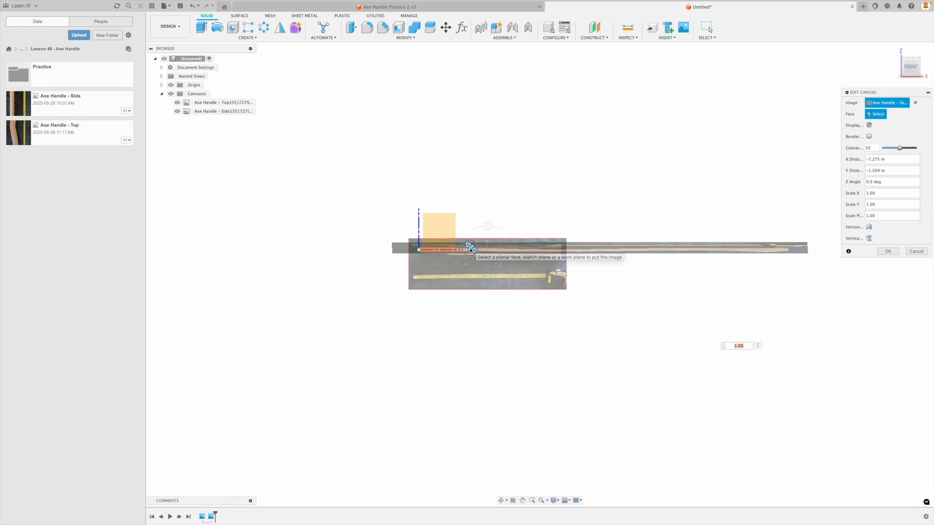
left_click_drag(470, 250, 577, 284)
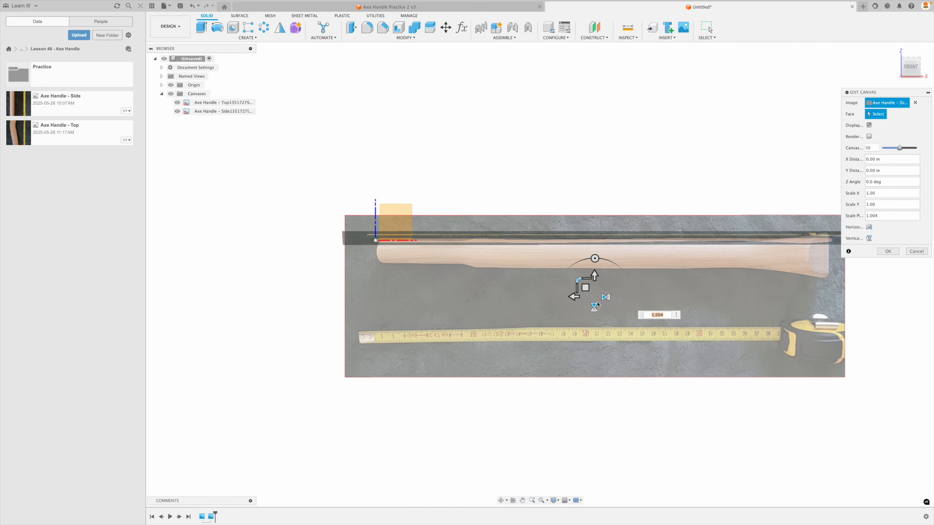
left_click_drag(587, 286, 579, 281)
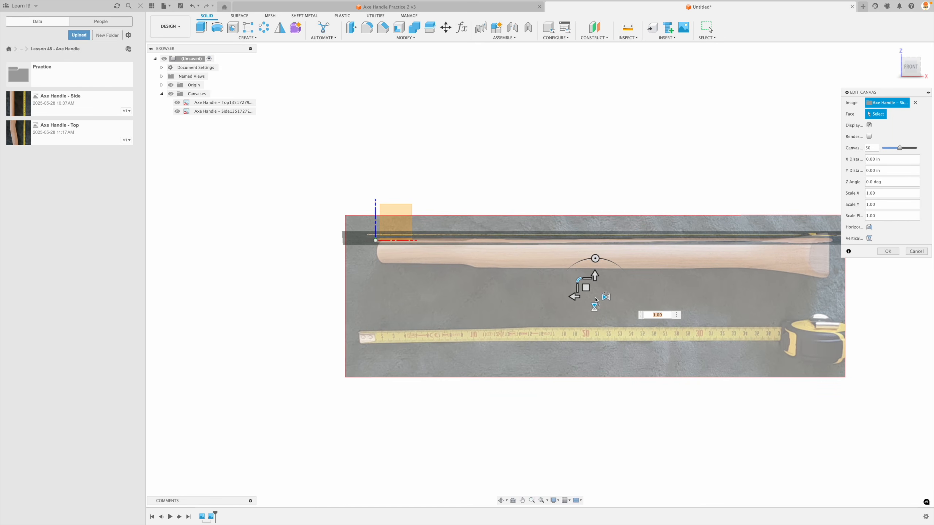
Step: Fine-tune the side canvas size by setting its plane scale to 1.01
scroll(596, 300, "up", 1)
left_click_drag(578, 280, 611, 291)
middle_click_drag(895, 307, 811, 309)
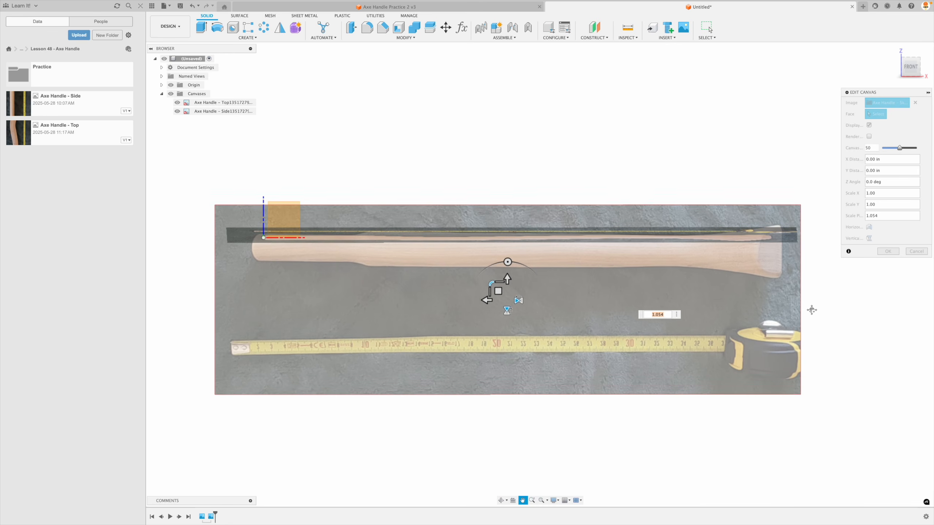
type("1.02")
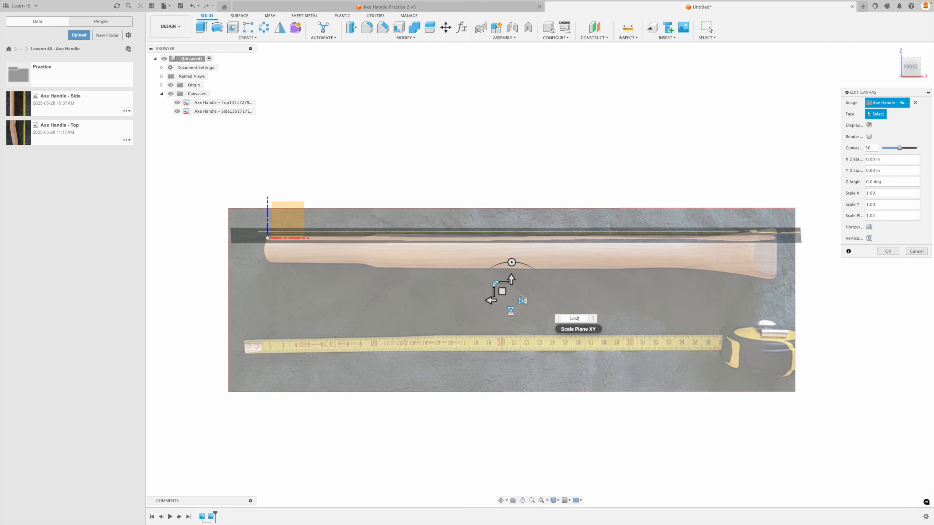
key("BackSpace")
type("1")
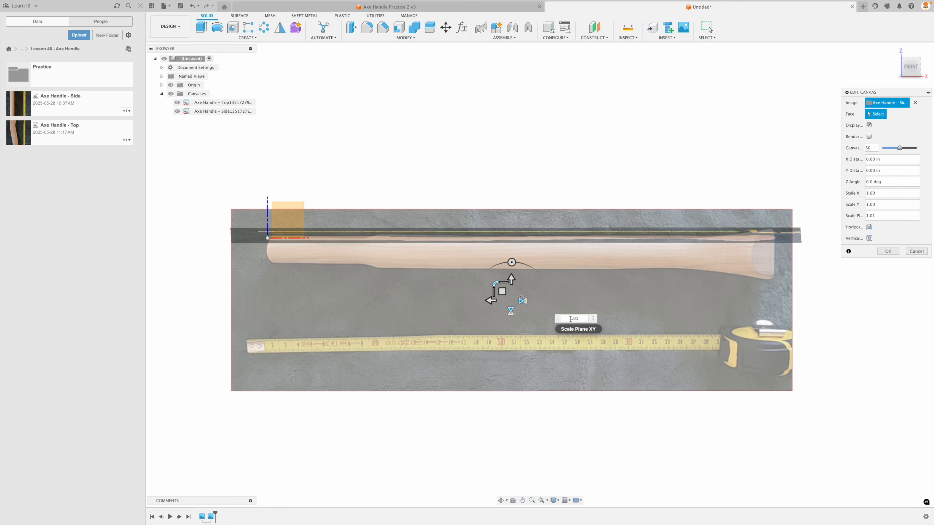
Step: Centre the side handle on the X axis, moving it about 0.818 in along Y, rotating it -1 deg and shifting it about 0.365 in
left_click_drag(503, 293, 503, 282)
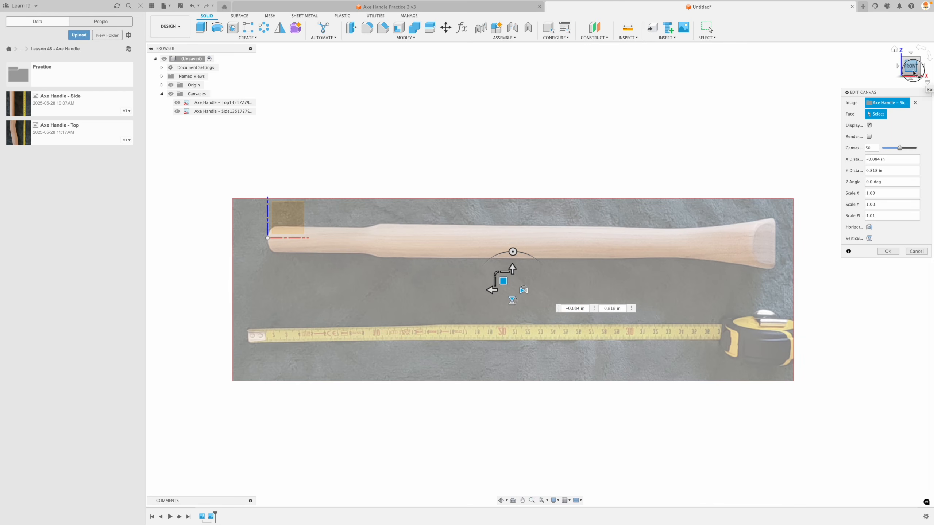
left_click_drag(914, 71, 913, 73)
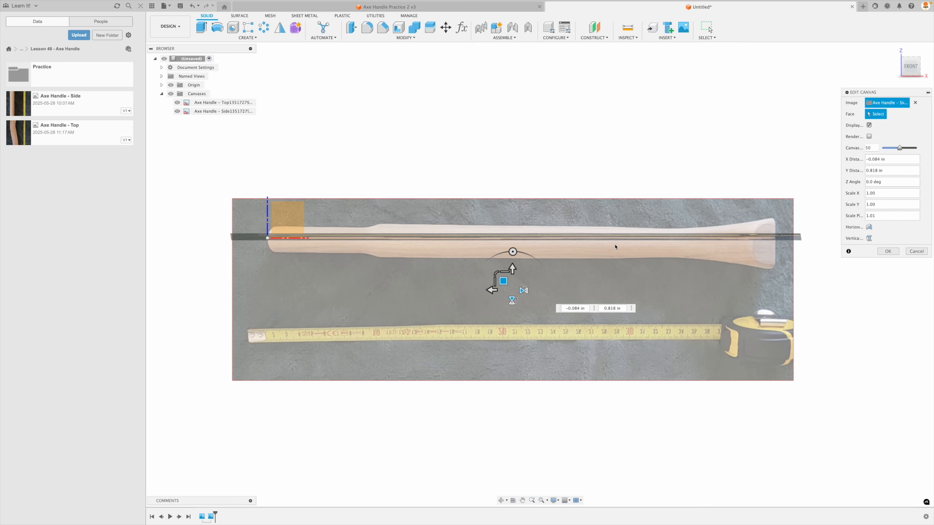
mouse_move(513, 252)
left_mouse_down()
mouse_move(496, 255)
mouse_move(513, 250)
left_mouse_up()
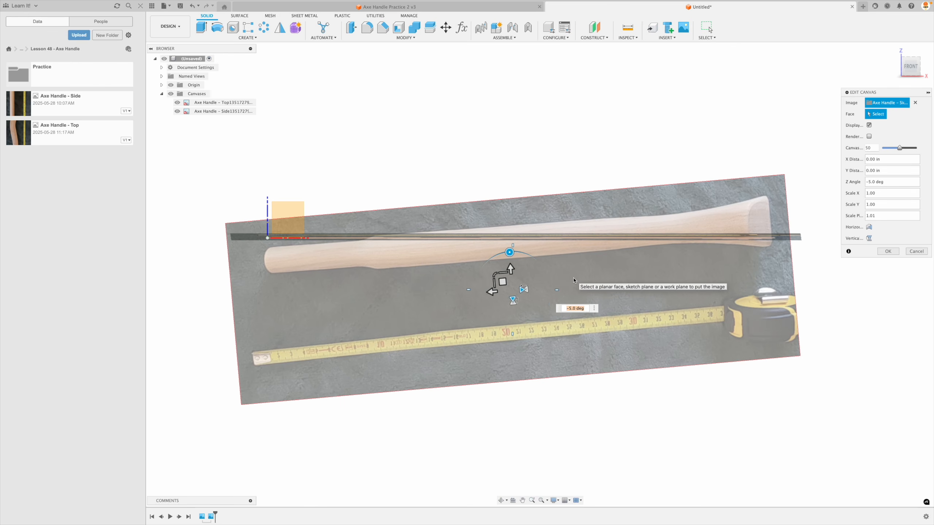
type("-1")
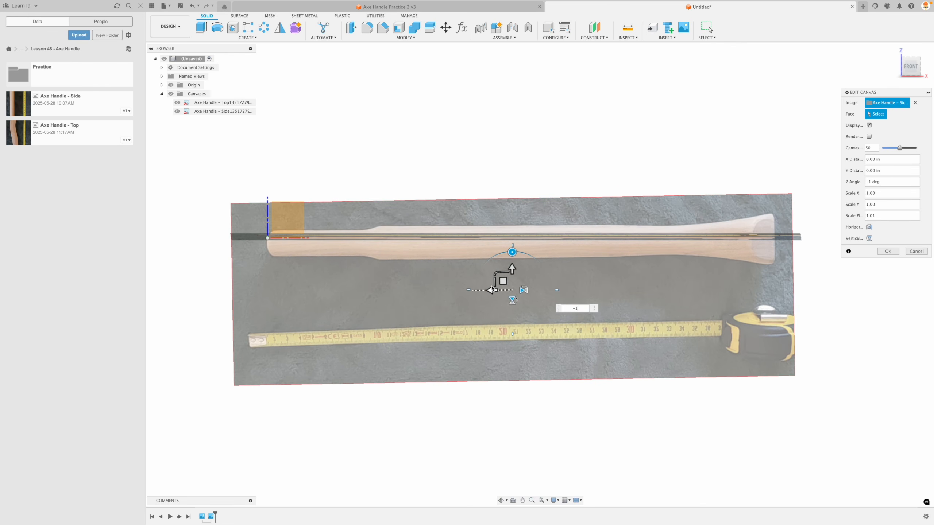
left_click_drag(503, 281, 503, 275)
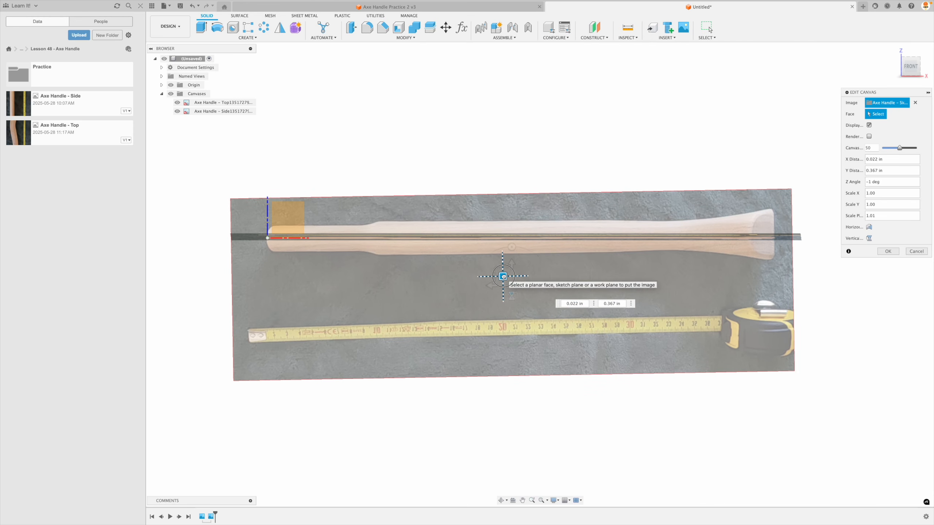
left_click_drag(502, 276, 504, 276)
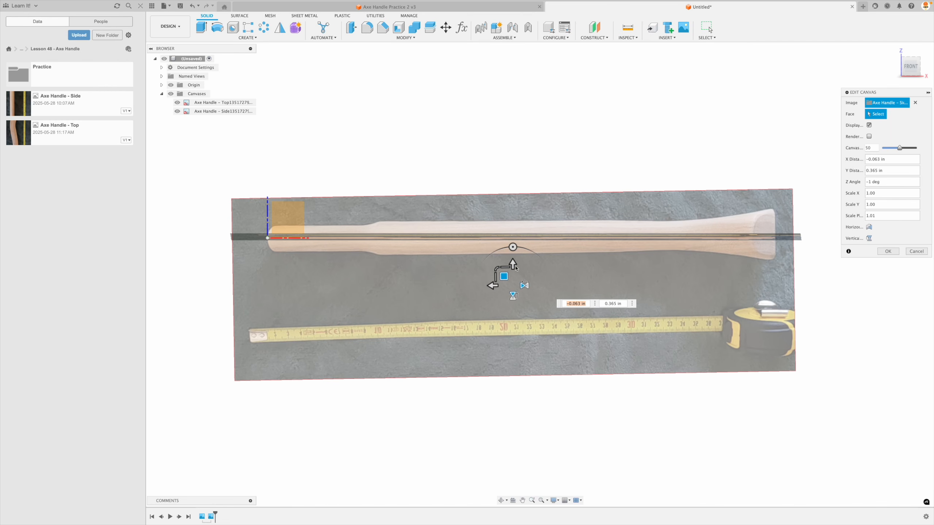
Step: Rotate the side canvas by 0.5 deg, move it about -0.113 in along Y, and apply the canvas edit
left_click(513, 247)
left_click_drag(513, 248, 515, 248)
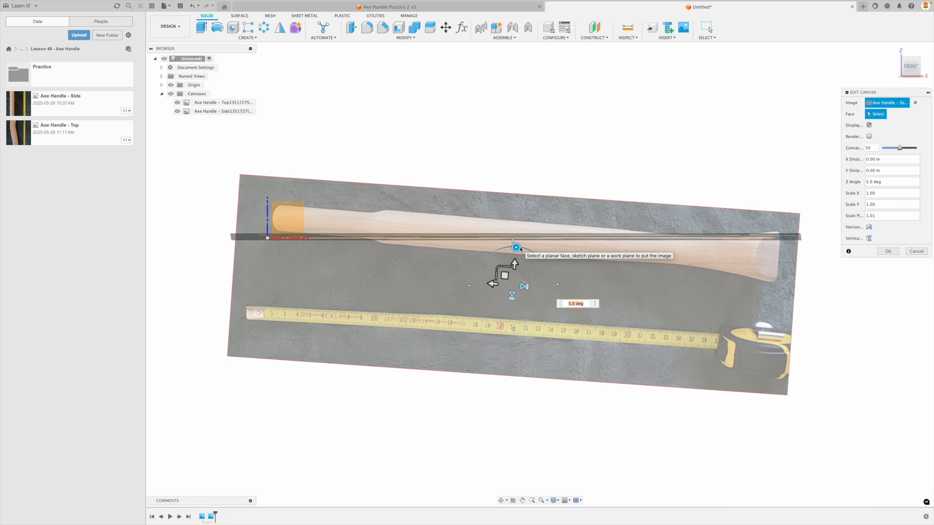
type(".5")
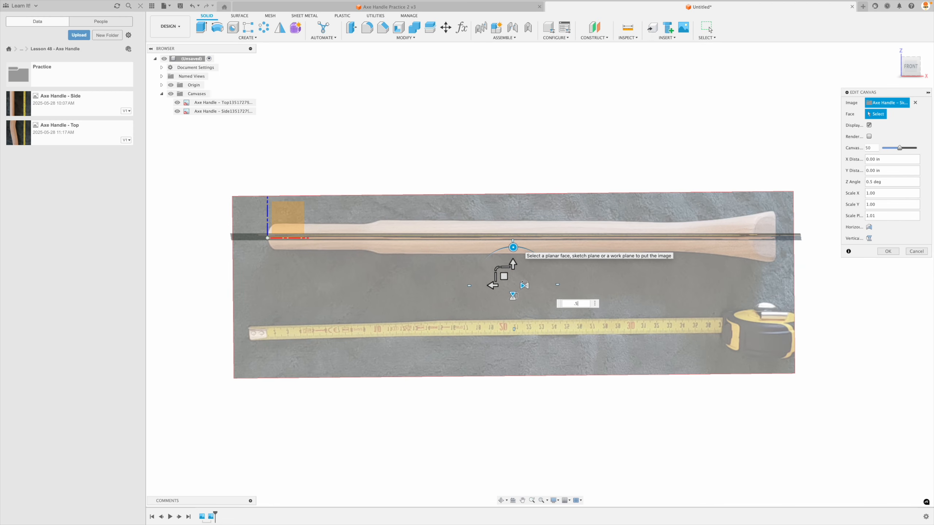
left_click_drag(504, 276, 504, 280)
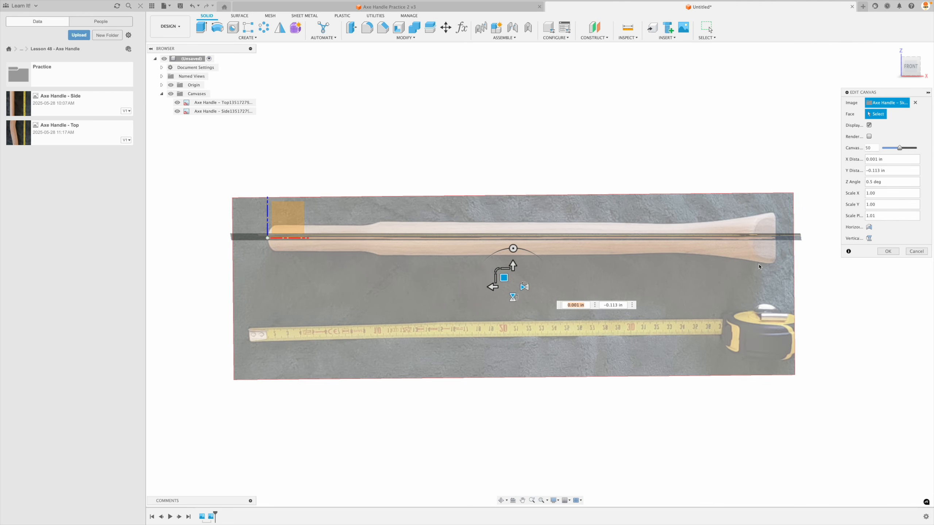
left_click(888, 252)
left_click(894, 50)
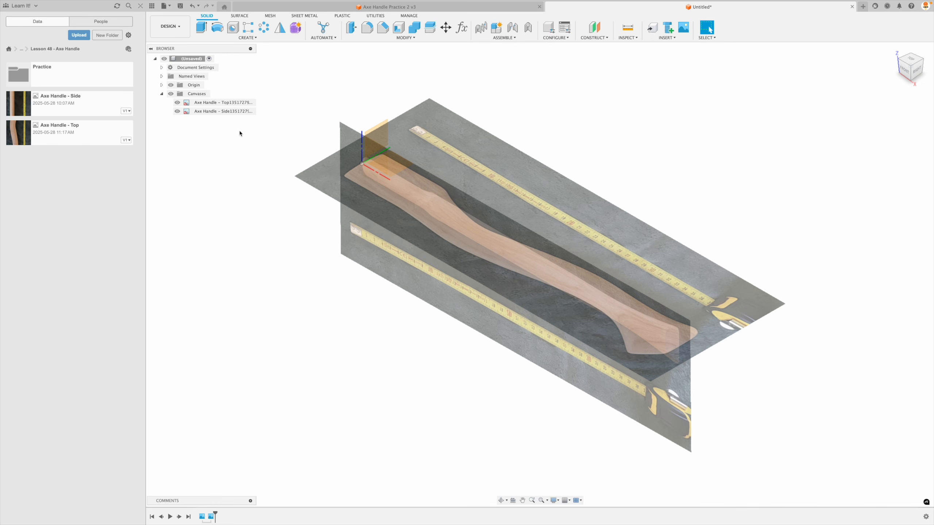
Step: Create an internal component named Visibility Check under the top-level design, and undo its creation
right_click(191, 60)
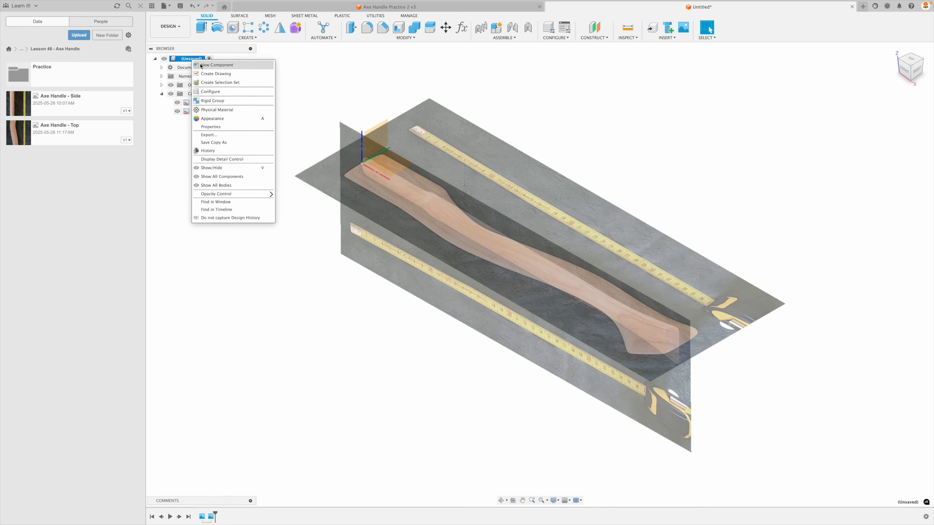
left_click(205, 66)
left_click(887, 127)
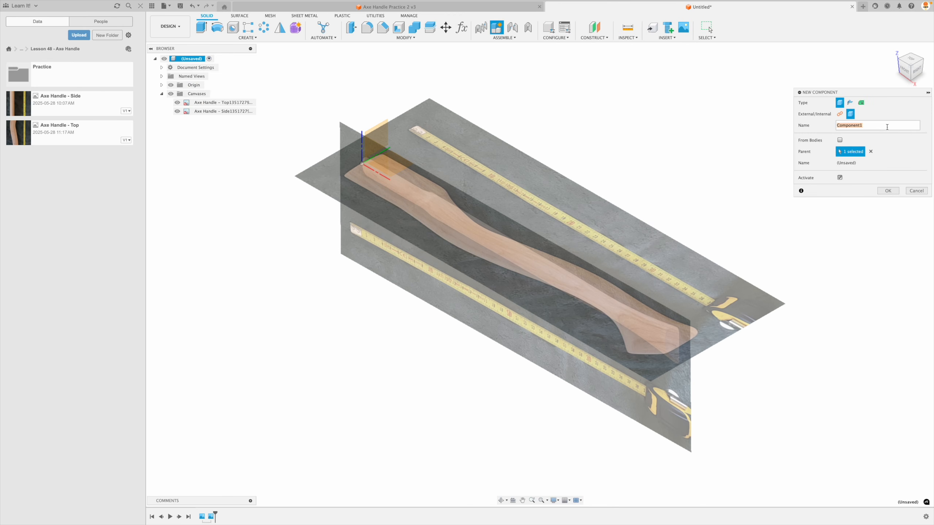
type("Visibi")
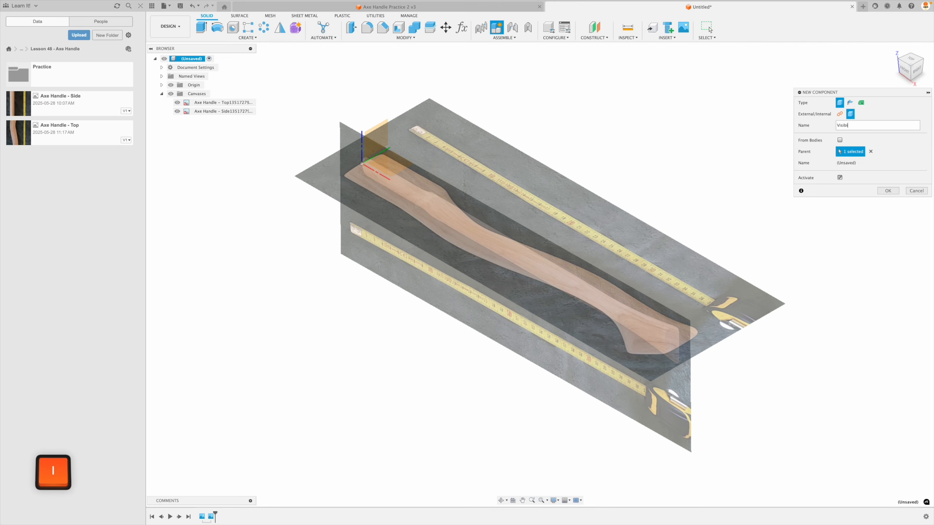
type("lity Check")
key("Return")
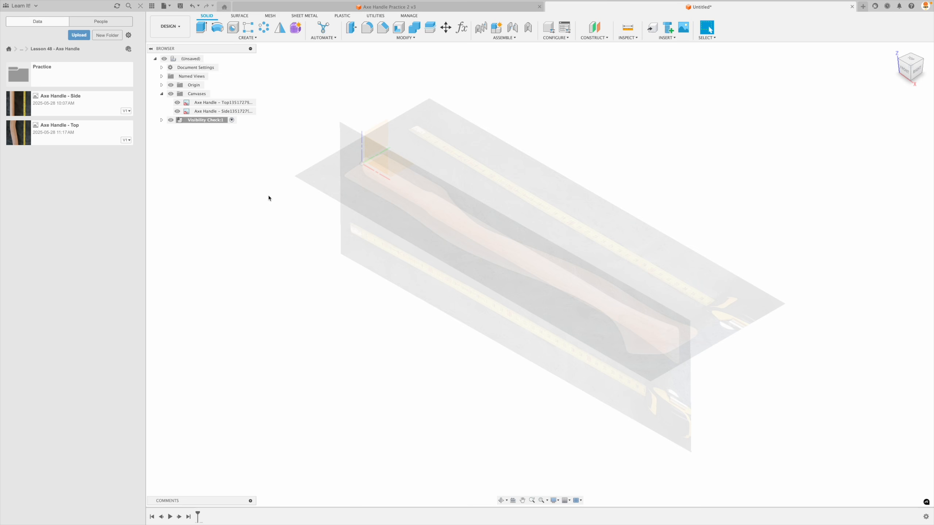
key("super+z")
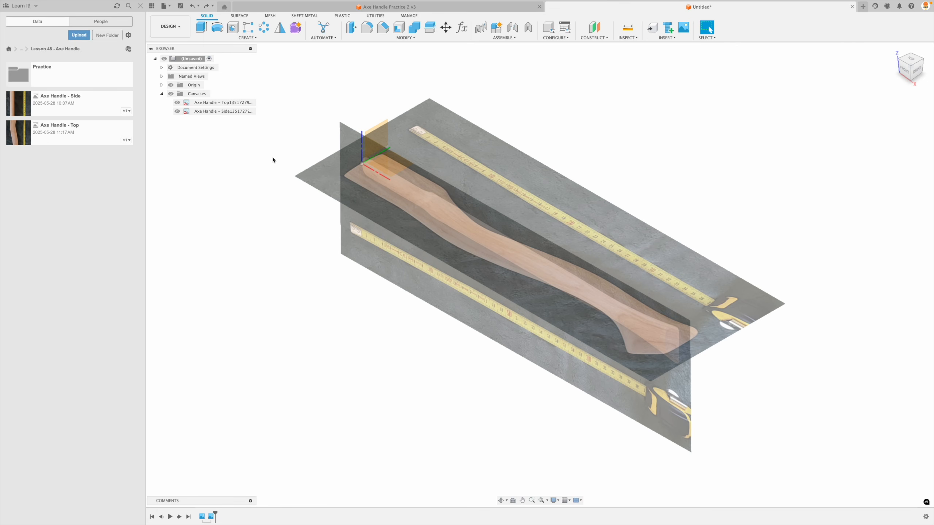
Step: Hide the project file list to widen the modelling area
left_click(196, 60)
left_click(140, 5)
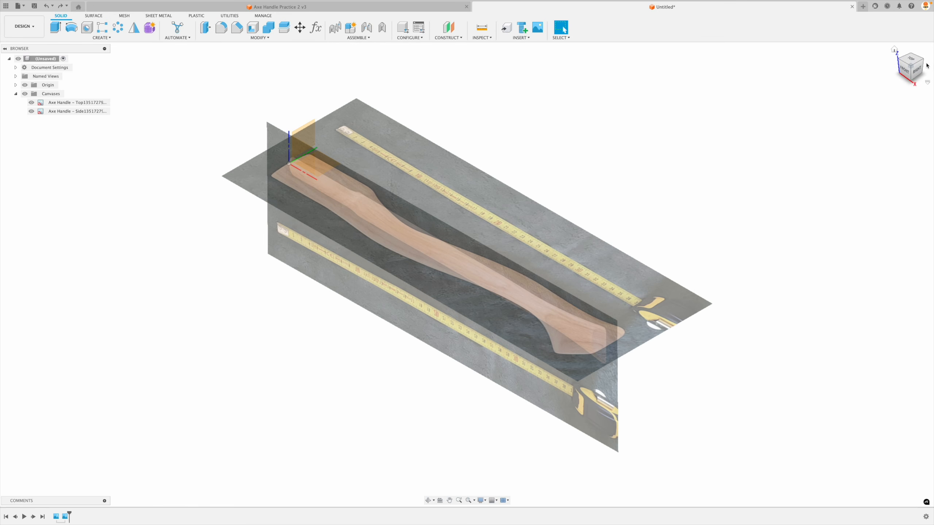
Step: Start a new form in the design with the handle seen from the top
left_click(912, 59)
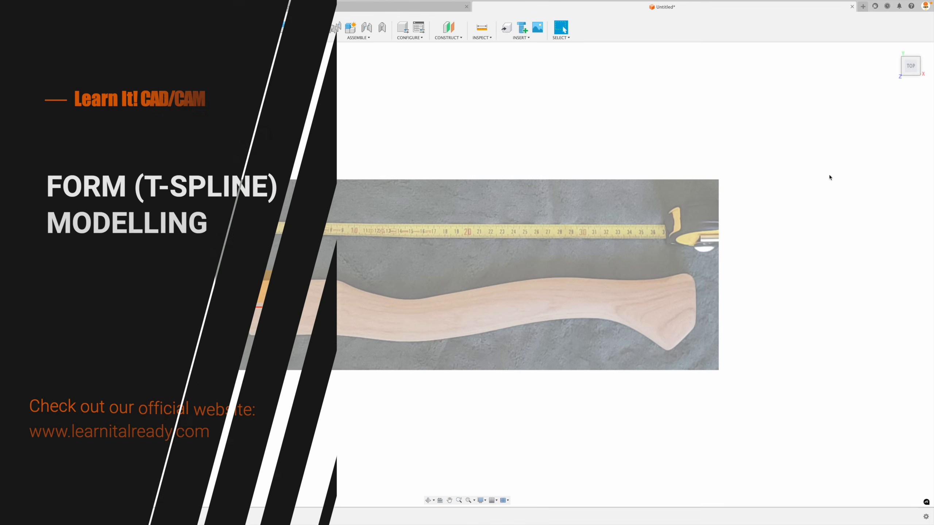
left_click(928, 59)
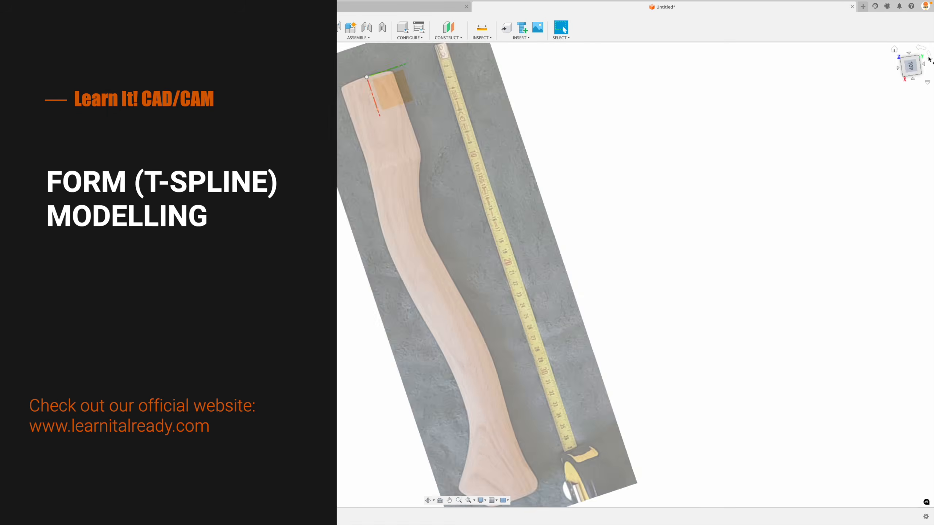
scroll(695, 166, "down", 5)
middle_click_drag(699, 181, 642, 247)
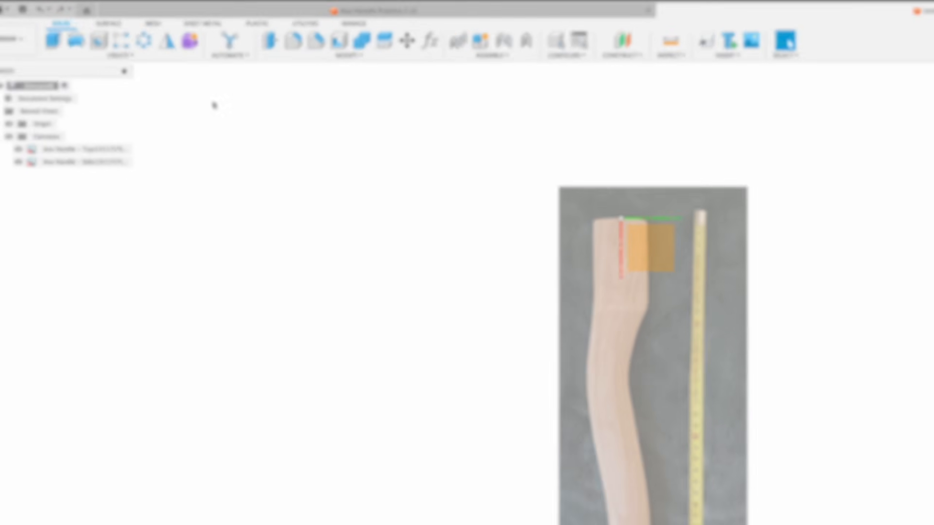
left_click(189, 41)
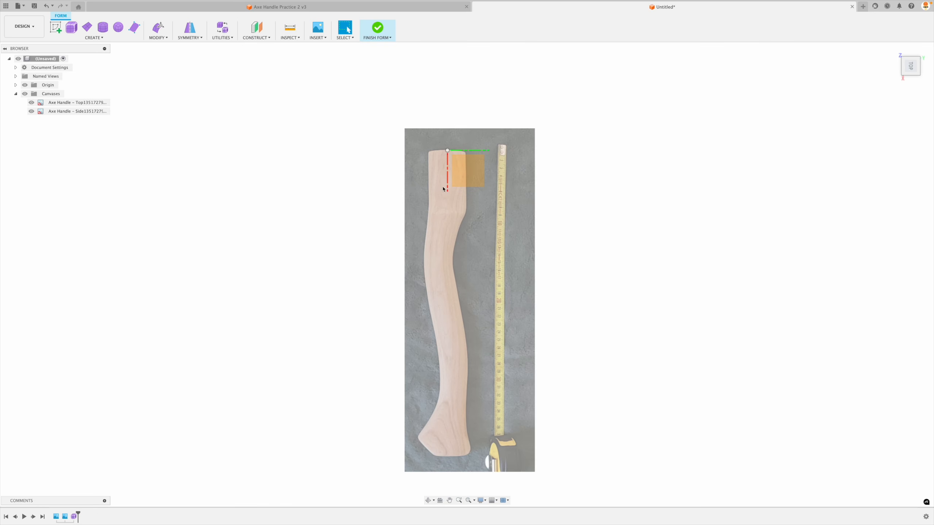
Step: Draw a T-spline cylinder on the YZ plane at the handle's head end, centred on the origin with a diameter of about 4.64 in
scroll(506, 181, "up", 3)
mouse_move(678, 119)
middle_mouse_down("shift")
mouse_move(679, 131)
mouse_move(861, 89)
middle_mouse_up("shift")
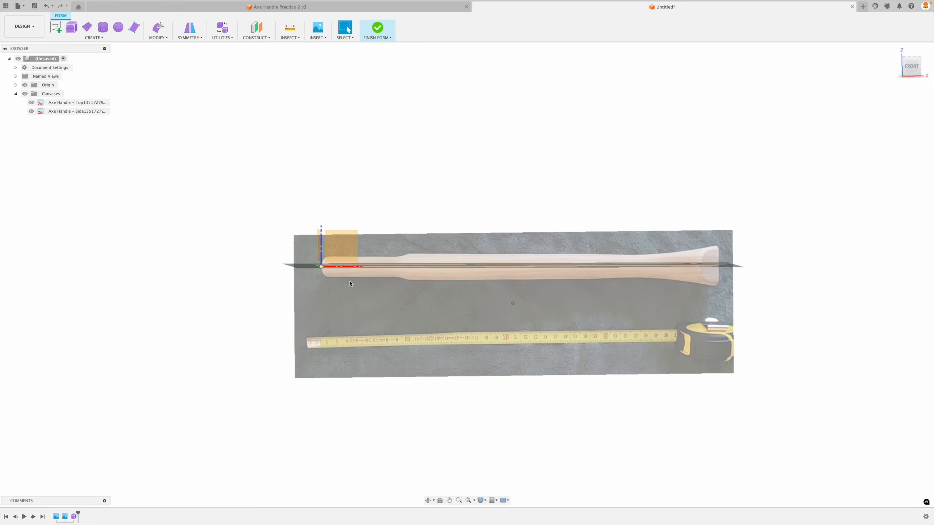
scroll(349, 287, "up", 3)
middle_click_drag(335, 271, 901, 72, "shift")
left_click(909, 60)
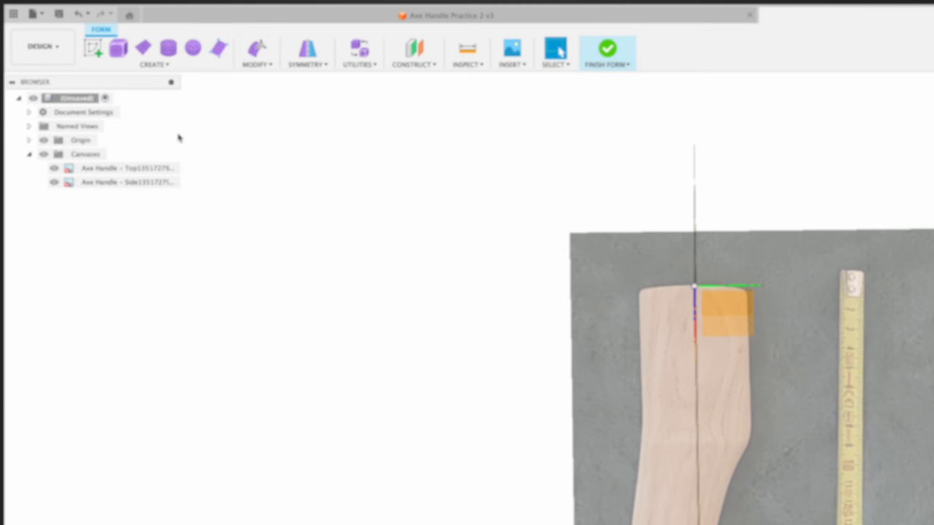
left_click(165, 65)
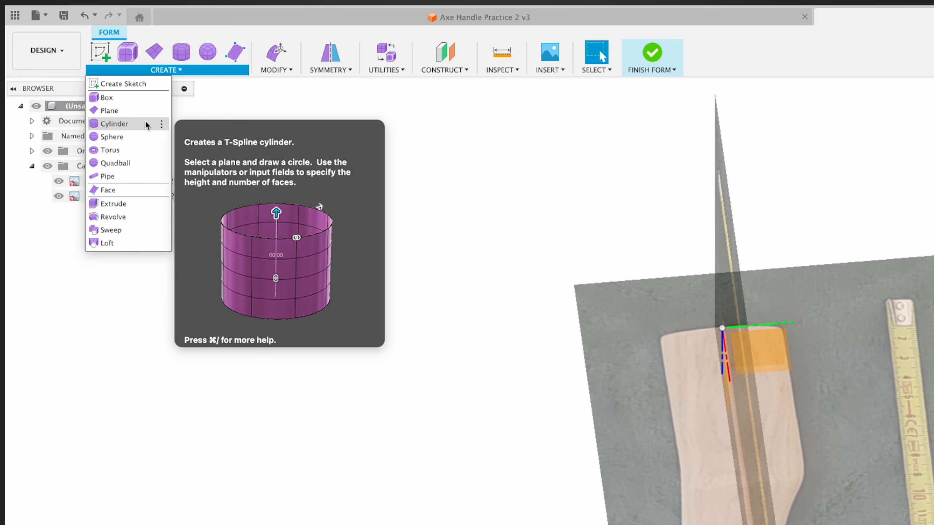
left_click(130, 123)
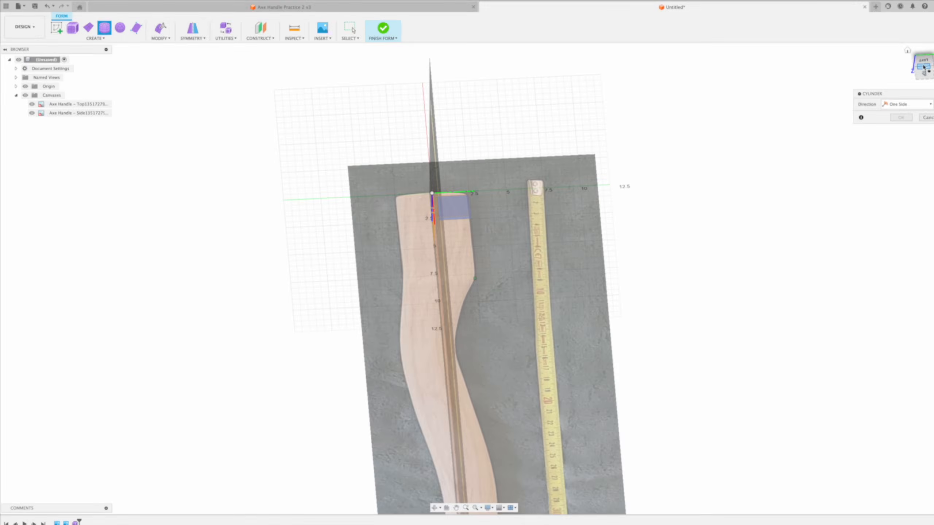
left_click(923, 67)
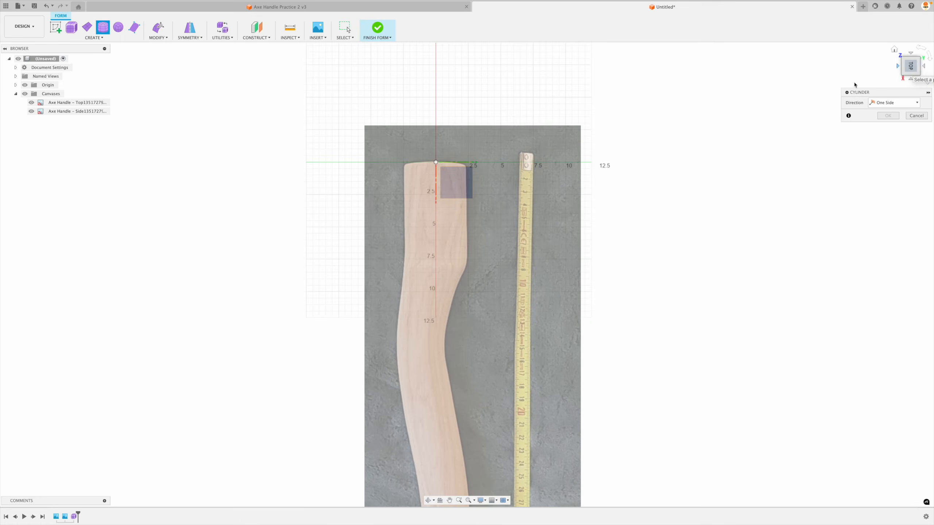
middle_click_drag(787, 106, 739, 127, "shift")
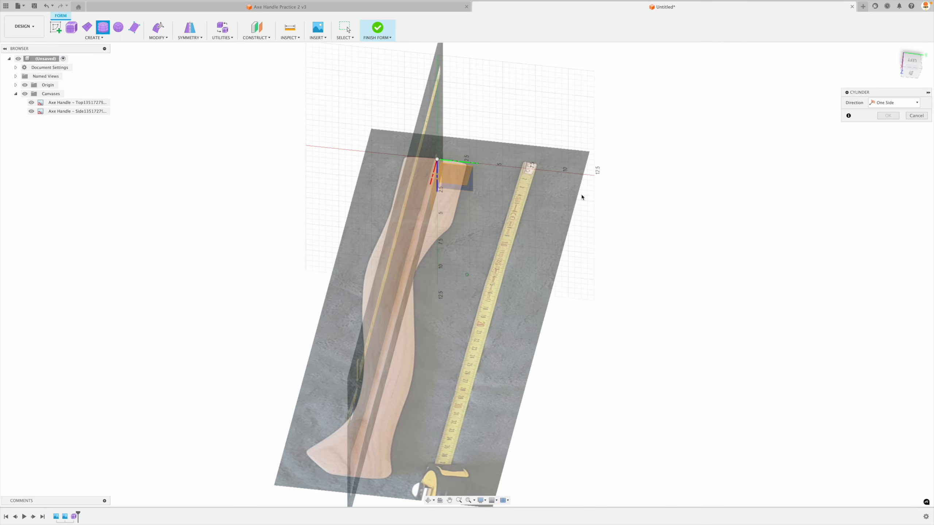
mouse_move(447, 181)
middle_mouse_down("shift")
mouse_move(513, 191)
mouse_move(516, 167)
mouse_move(418, 162)
mouse_move(446, 191)
mouse_move(443, 181)
middle_mouse_up("shift")
scroll(443, 180, "up", 3)
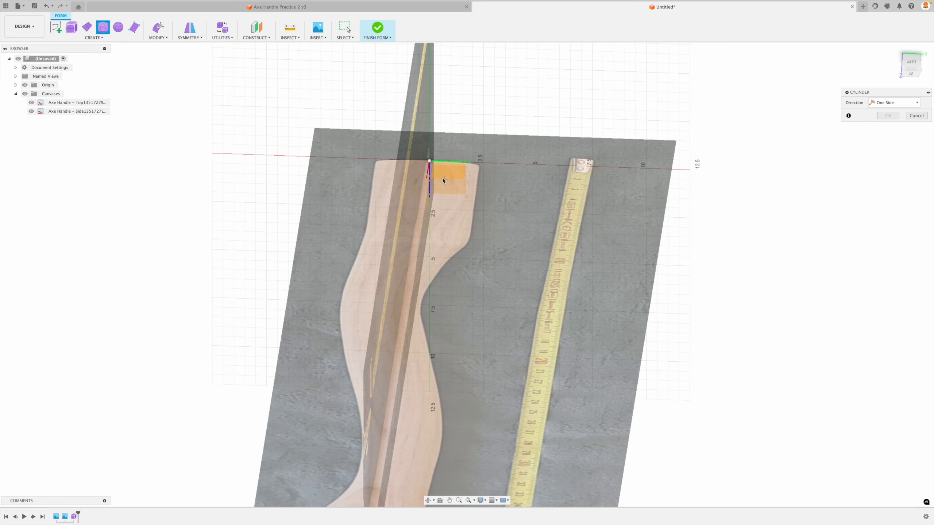
left_click(430, 163)
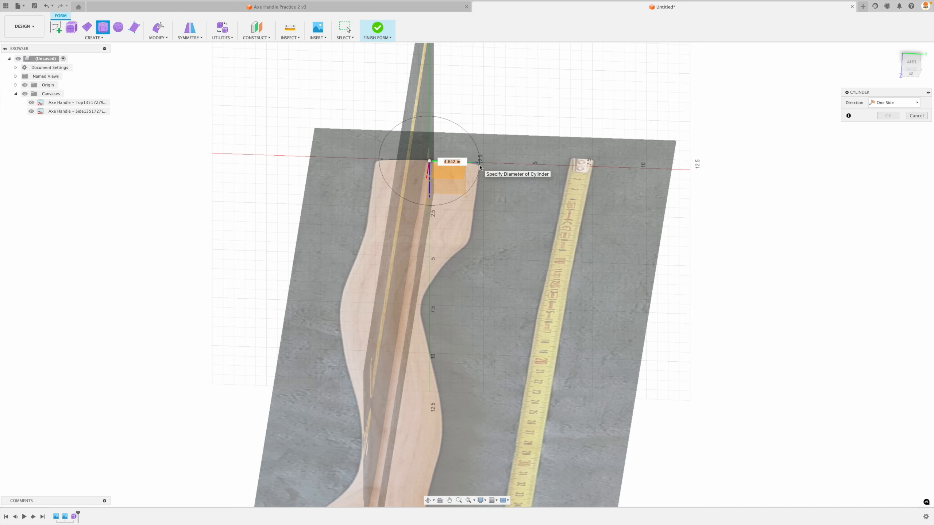
left_click(480, 168)
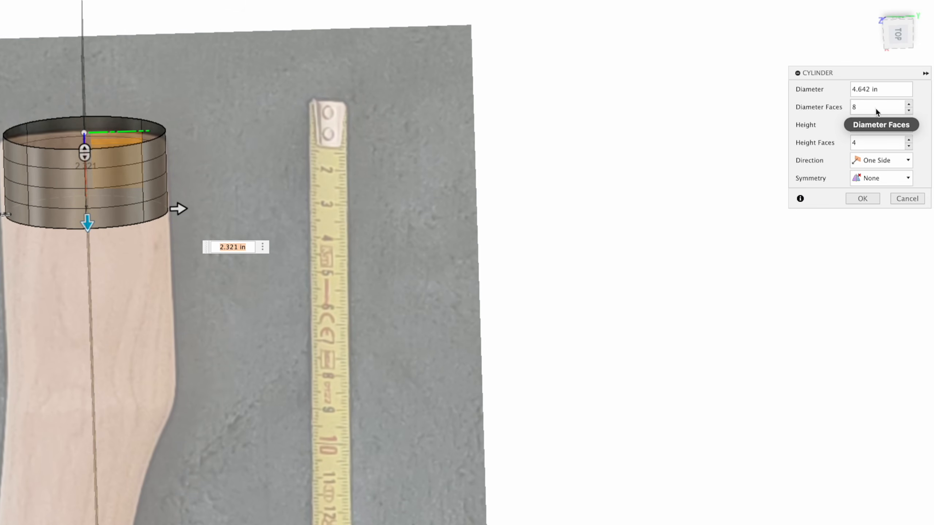
Step: Set the cylinder to 4 diameter faces and 1 height face
left_click(909, 112)
left_click(909, 113)
left_click(908, 112)
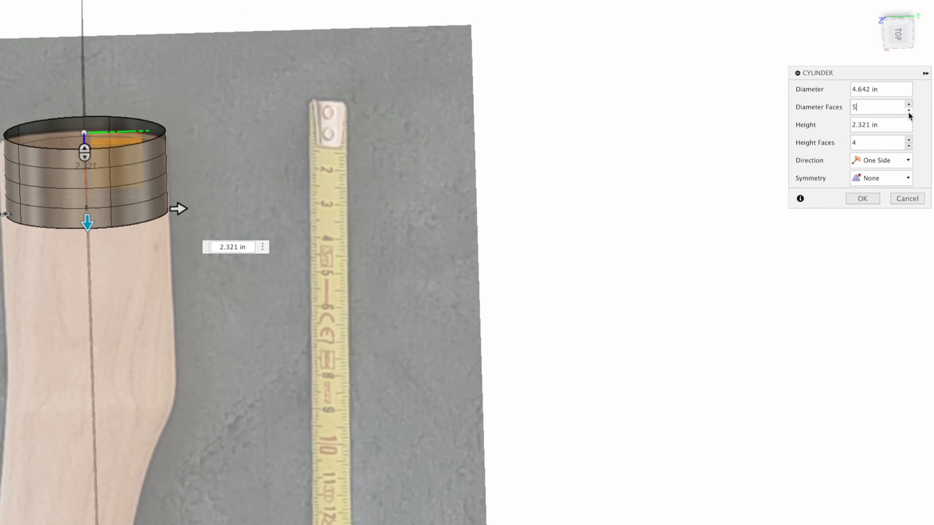
left_click(908, 113)
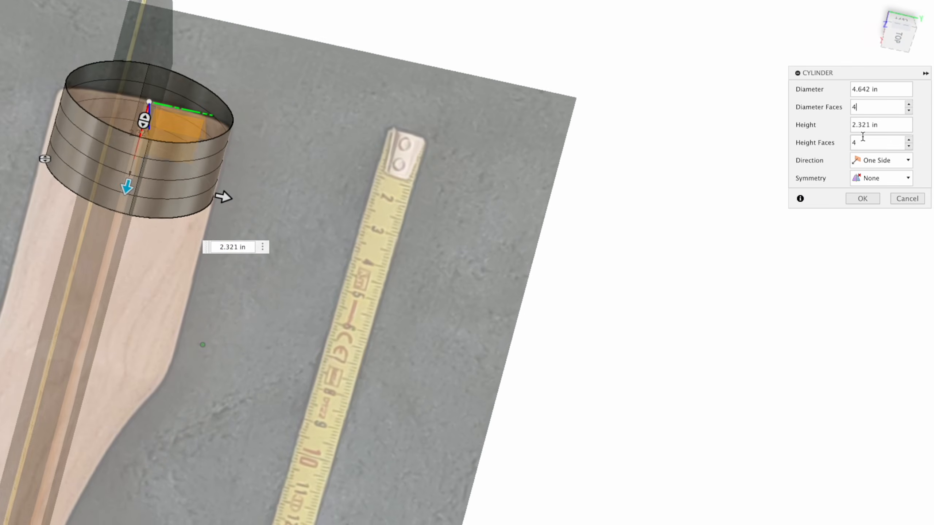
middle_click_drag(421, 189, 430, 159, "shift")
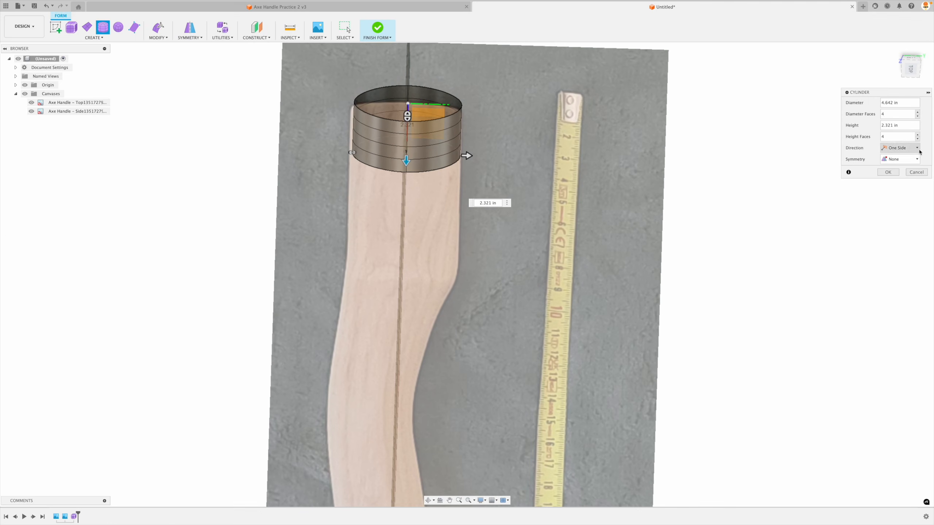
left_click(918, 139)
left_click(919, 139)
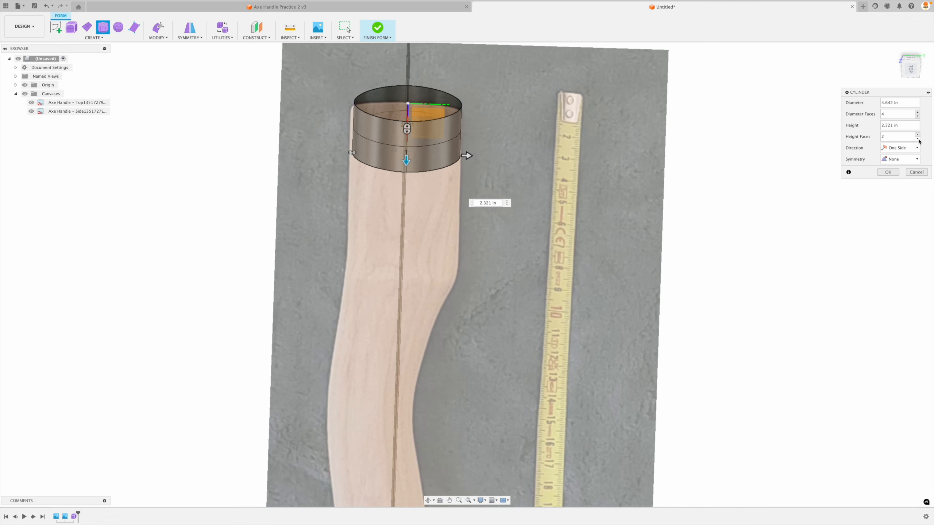
left_click(918, 139)
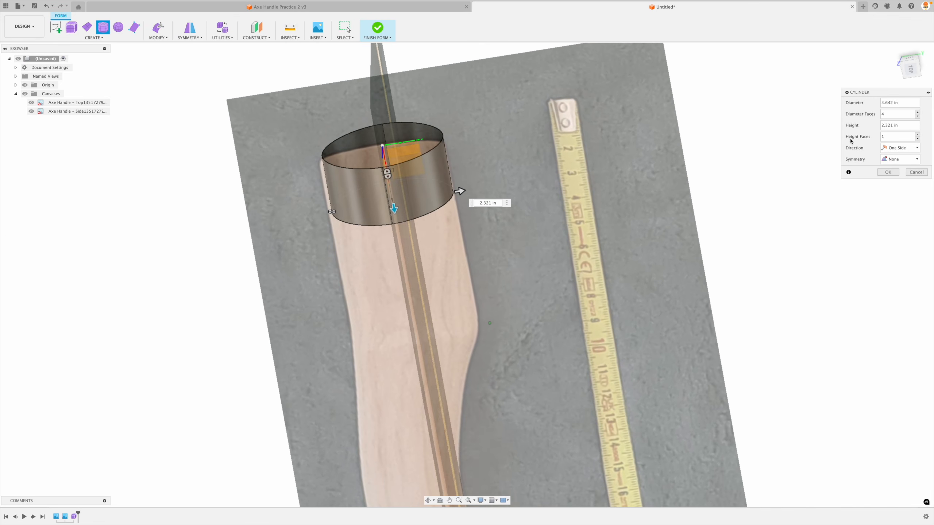
Step: Keep the cylinder's symmetry at None and create it with a one-sided height of 2.321 in
middle_click_drag(439, 181, 422, 206, "shift")
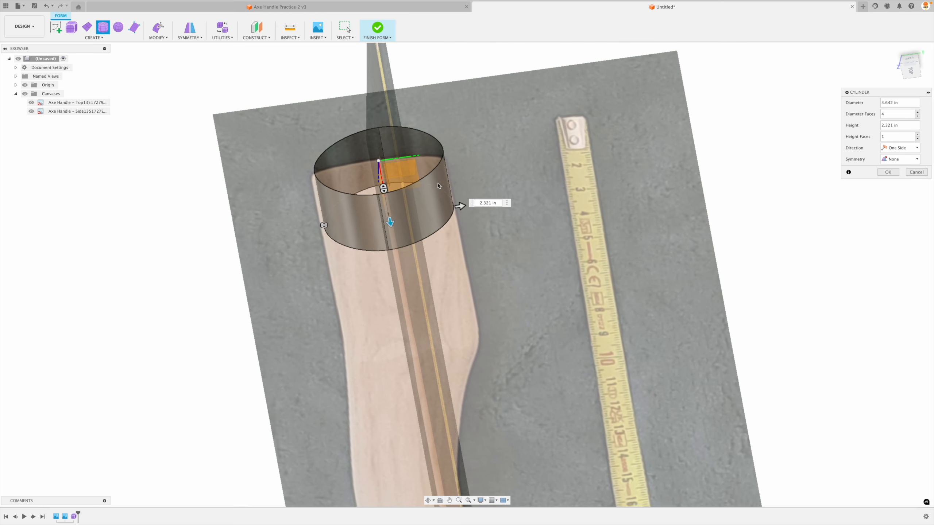
middle_click_drag(465, 194, 449, 211, "shift")
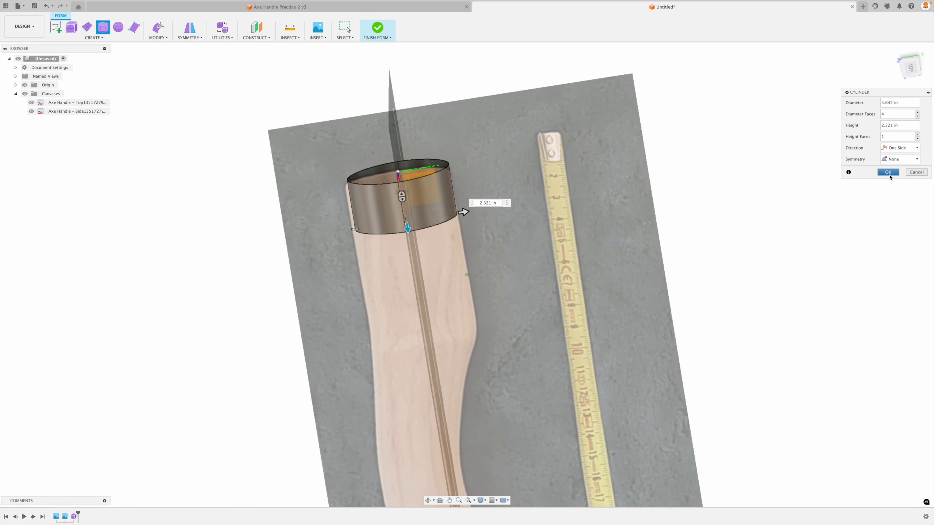
left_click(894, 160)
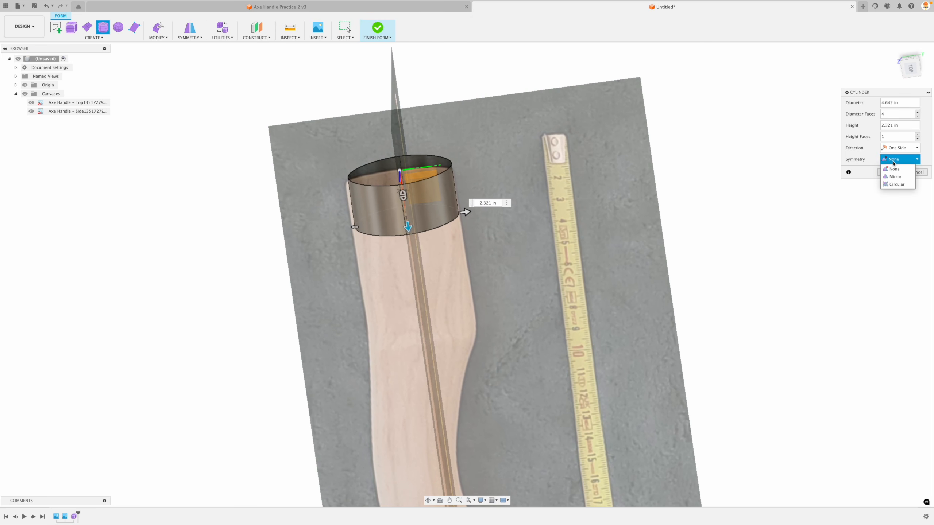
left_click(898, 161)
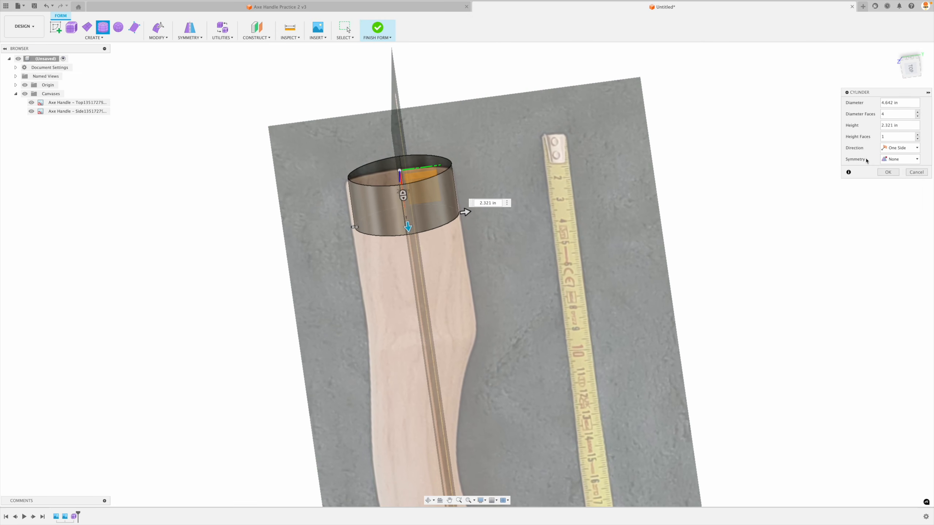
left_click(888, 173)
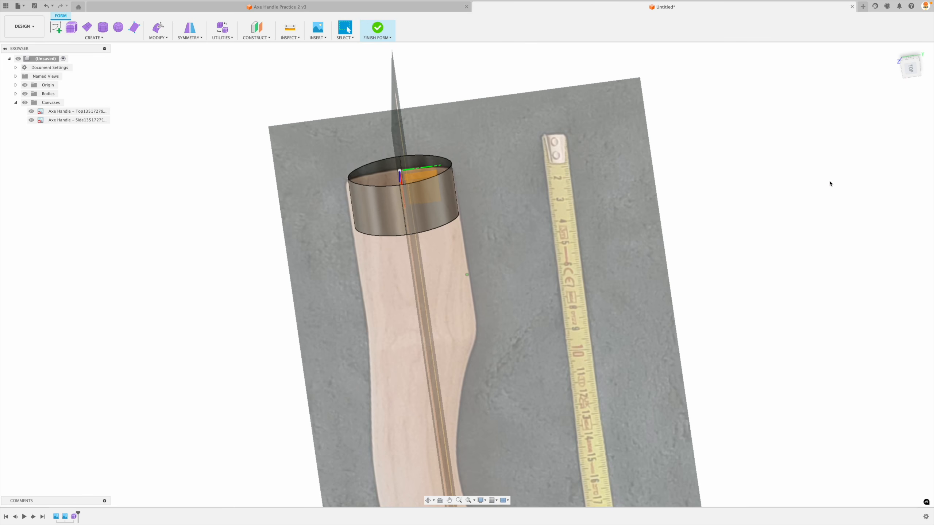
Step: Apply an internal mirror symmetry to the cylinder using its adjacent upper and lower side faces
middle_click_drag(696, 245, 470, 232, "shift")
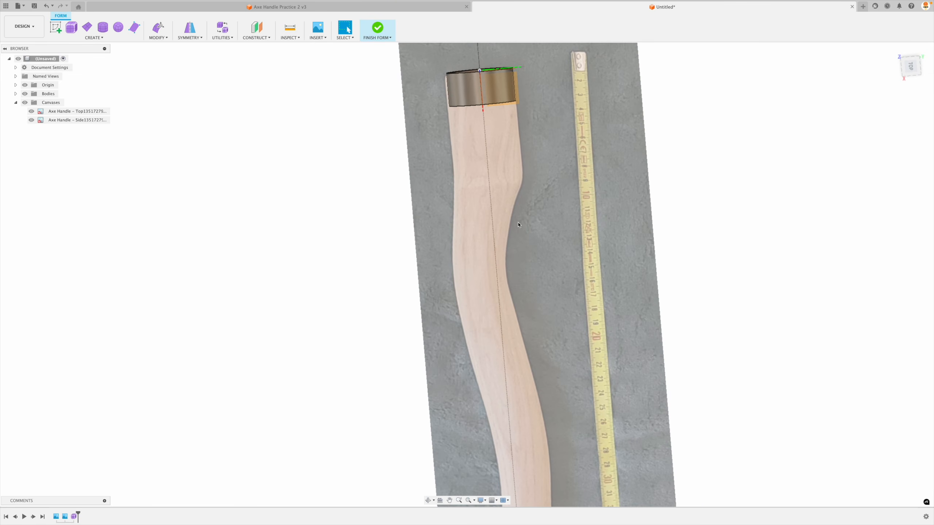
middle_click_drag(486, 227, 753, 186, "shift")
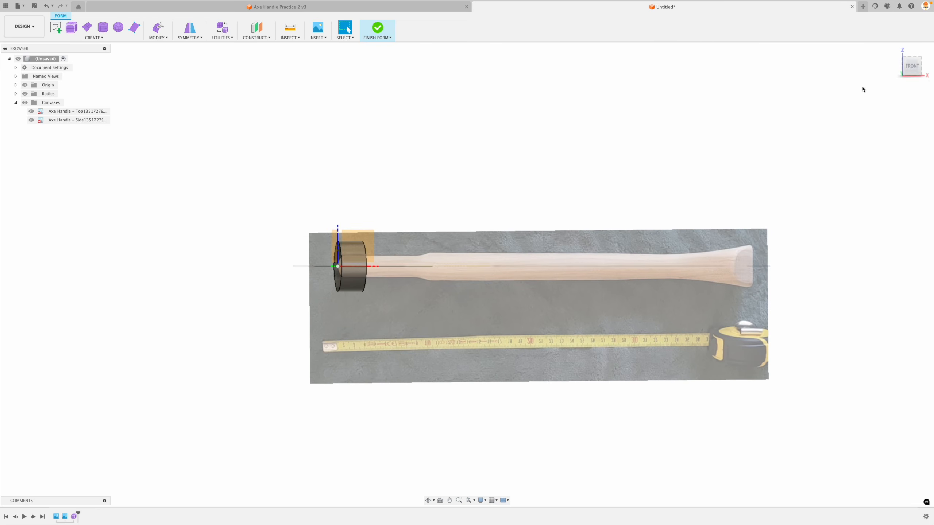
left_click(911, 65)
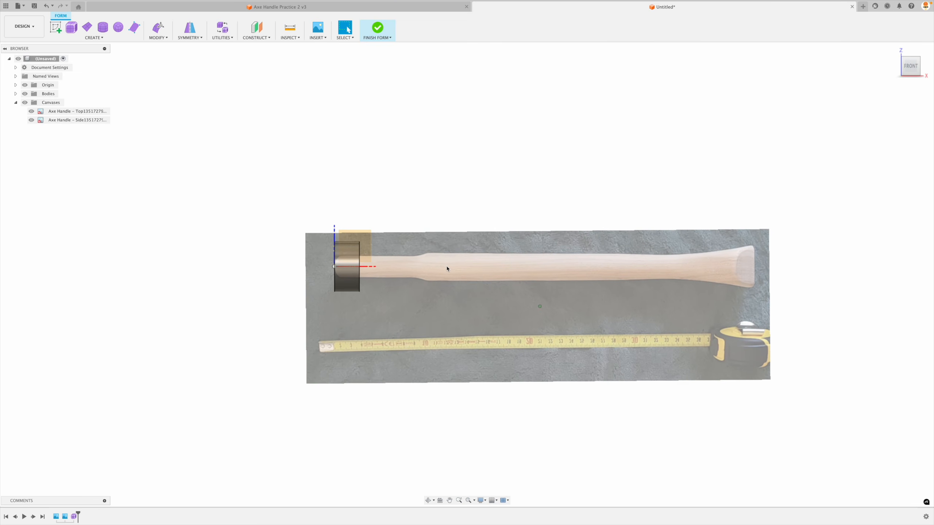
middle_click_drag(447, 269, 299, 141, "shift")
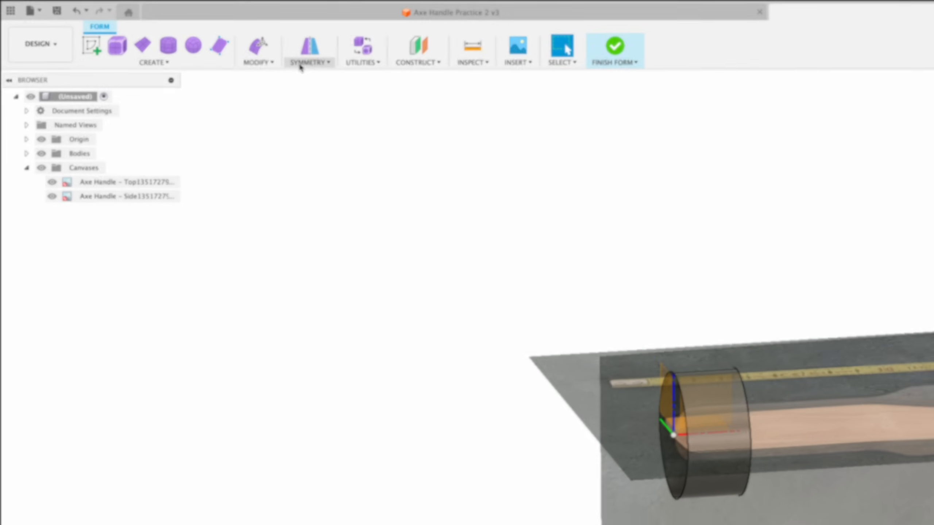
left_click(187, 38)
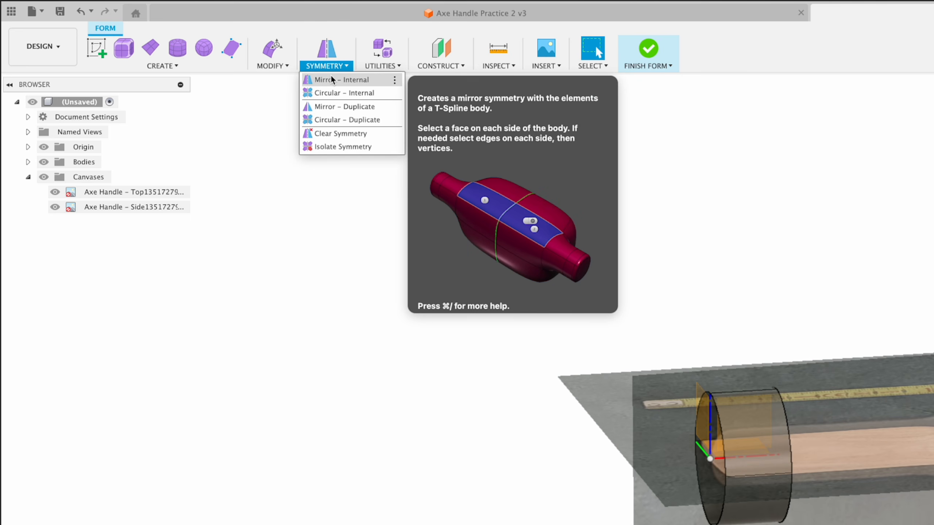
left_click(331, 77)
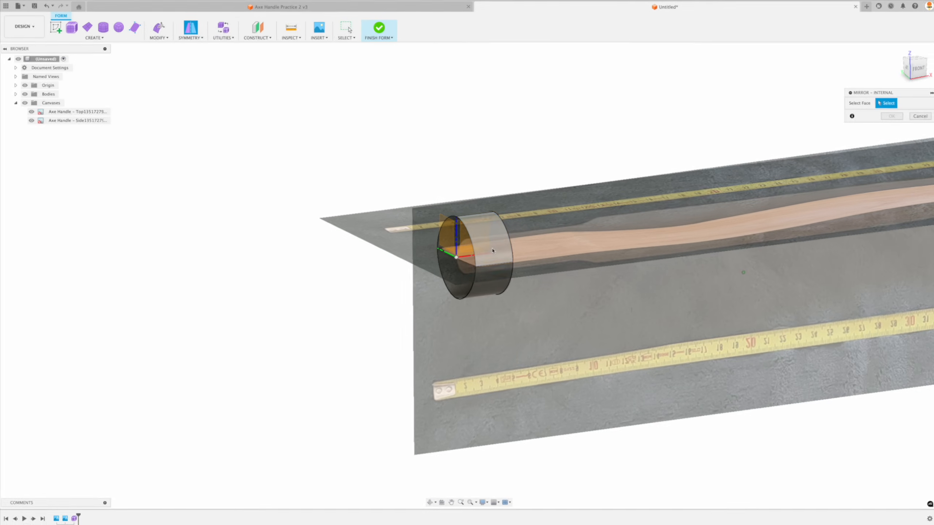
left_click(493, 251)
left_click(495, 274)
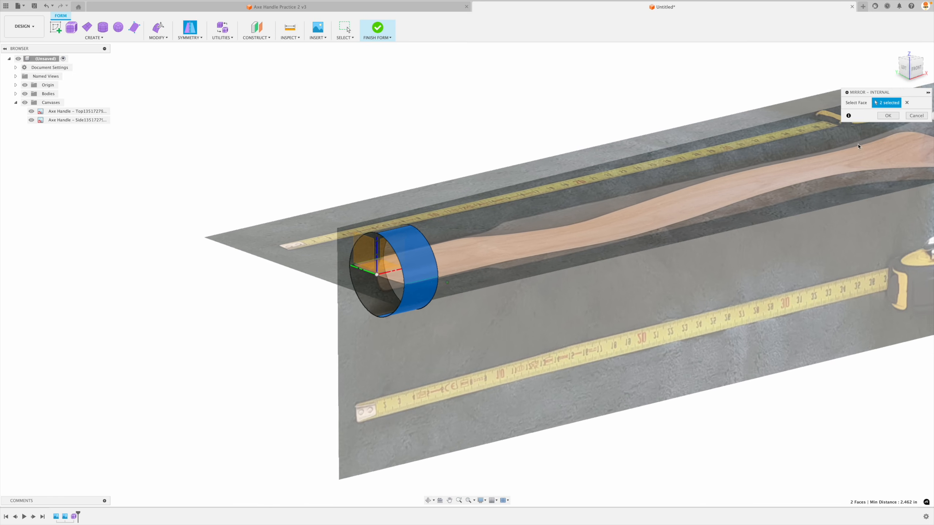
left_click(887, 116)
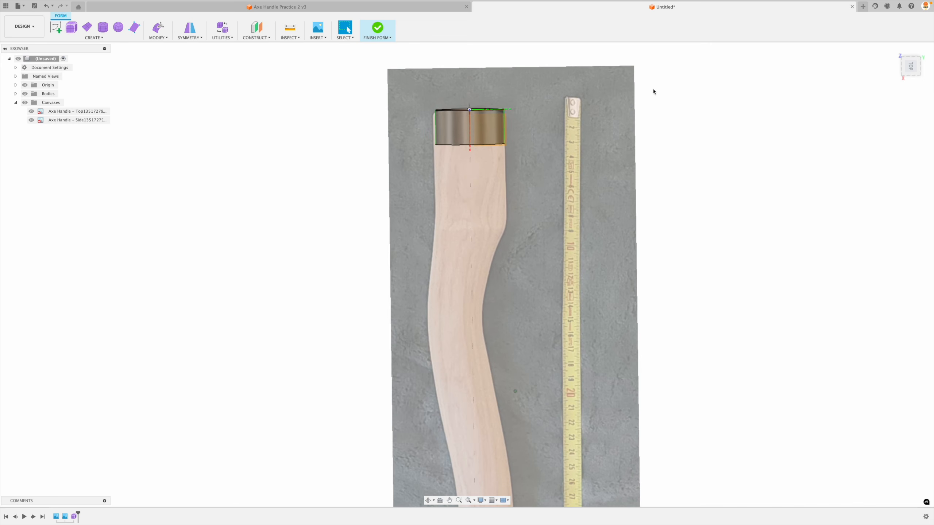
left_click(911, 66)
scroll(514, 153, "up", 2)
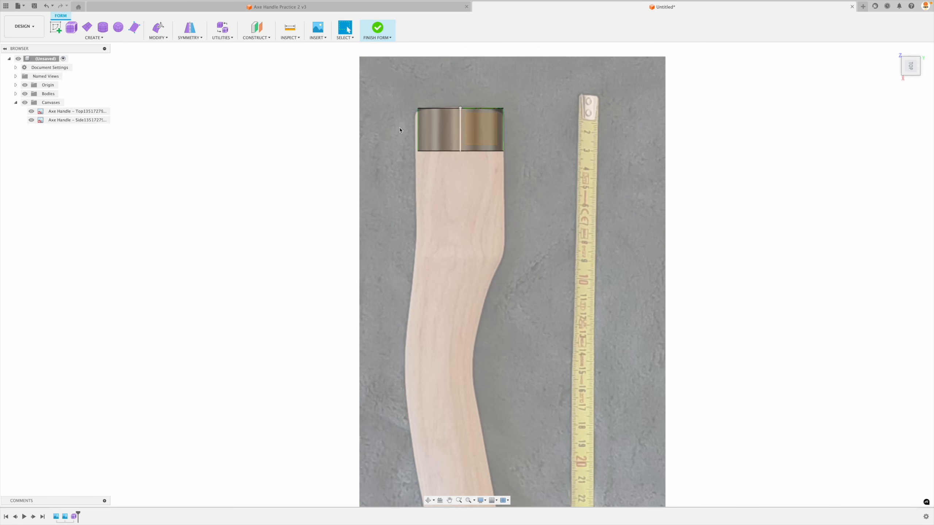
scroll(456, 133, "down", 2)
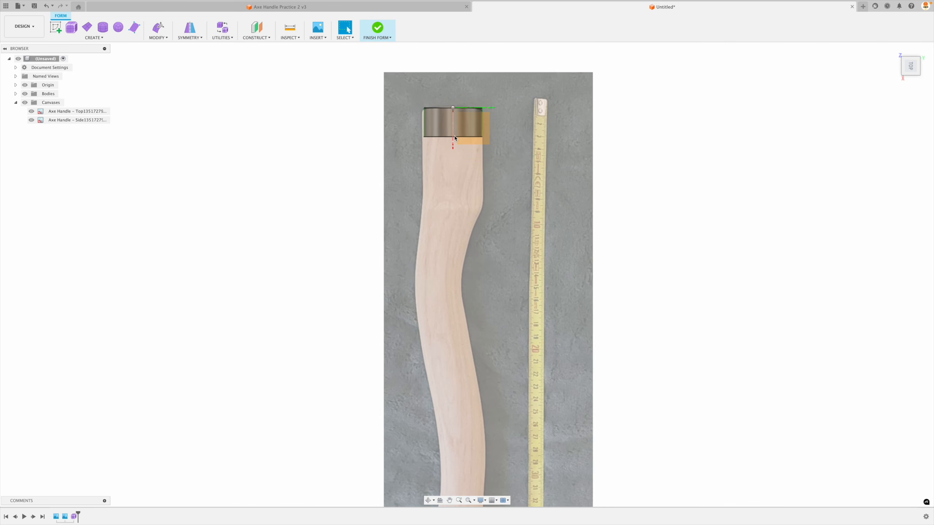
scroll(452, 144, "up", 2)
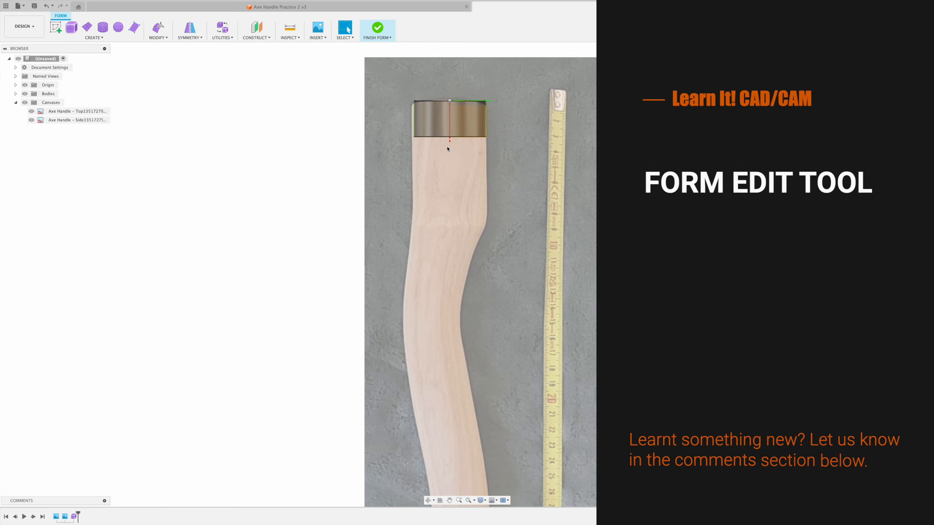
middle_click_drag(448, 148, 464, 217, "shift")
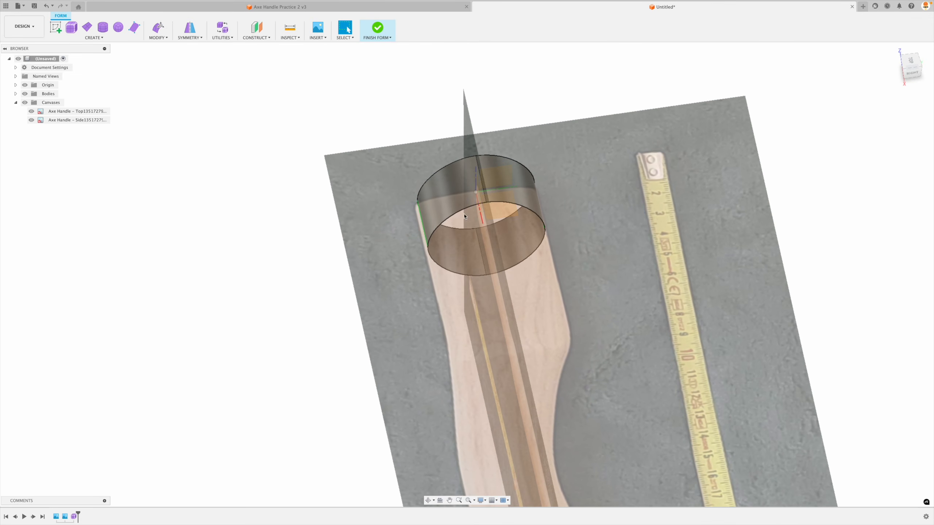
middle_click_drag(492, 288, 429, 213, "shift")
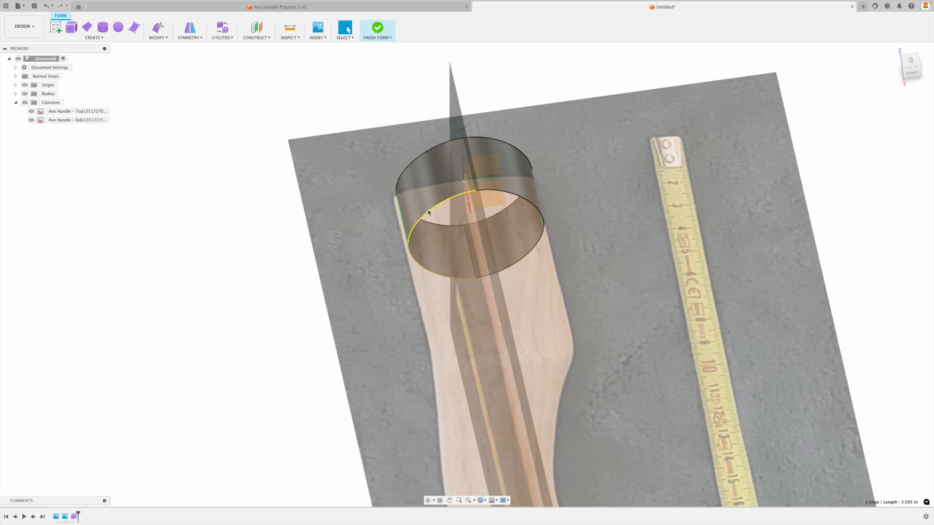
left_click(434, 188)
left_click(475, 191)
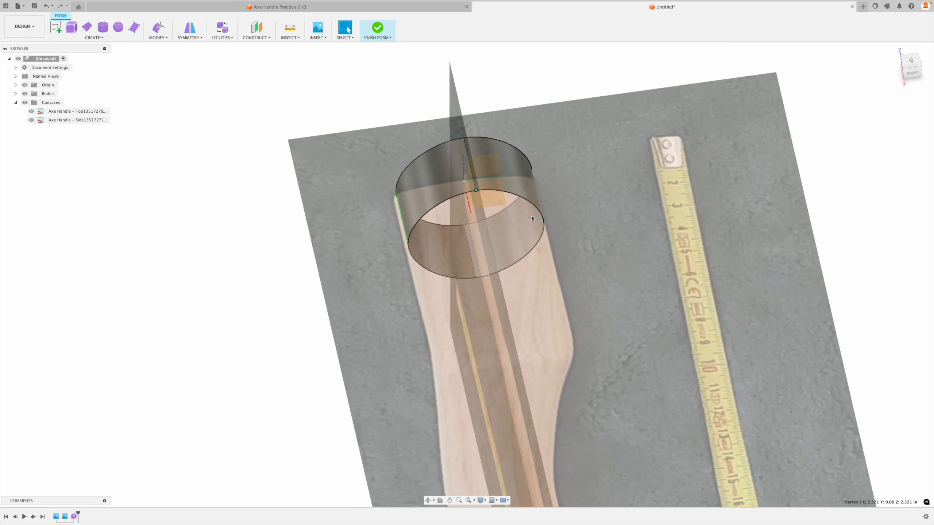
middle_click_drag(538, 219, 521, 217)
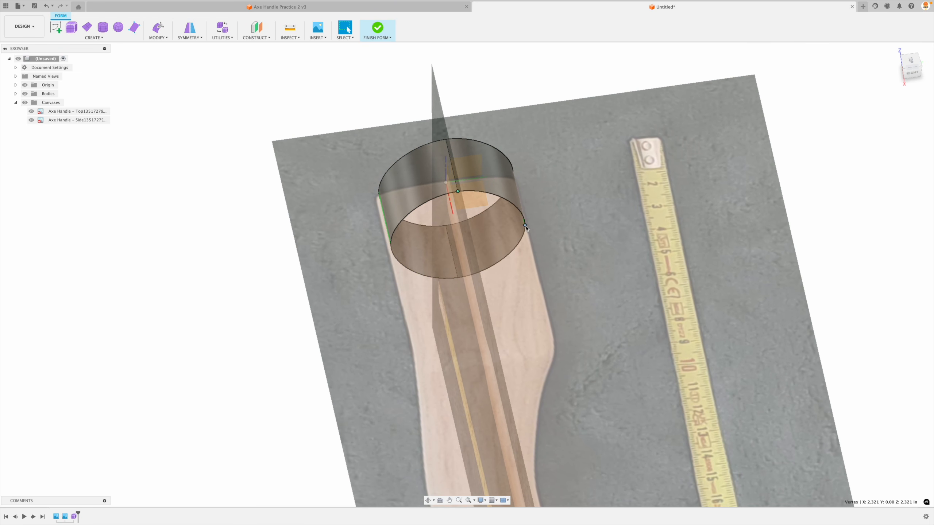
left_click(525, 225, "shift")
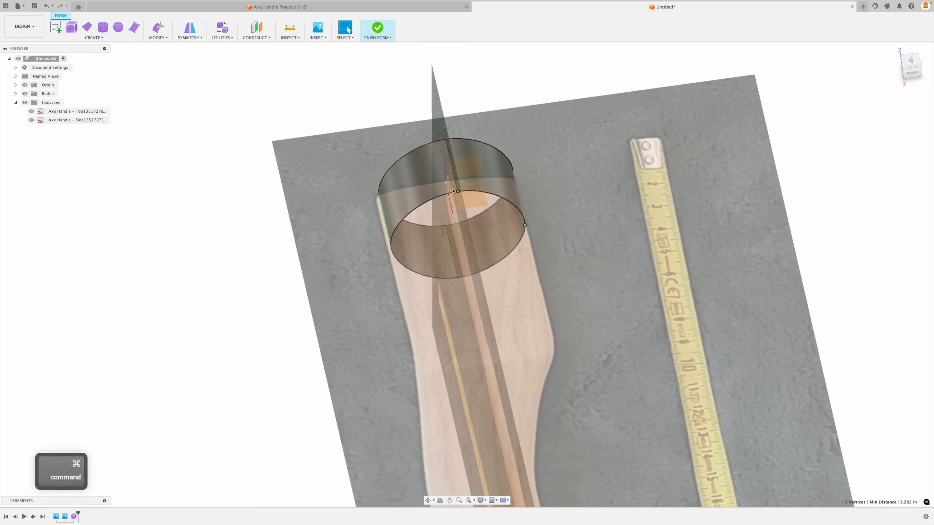
left_click(576, 75)
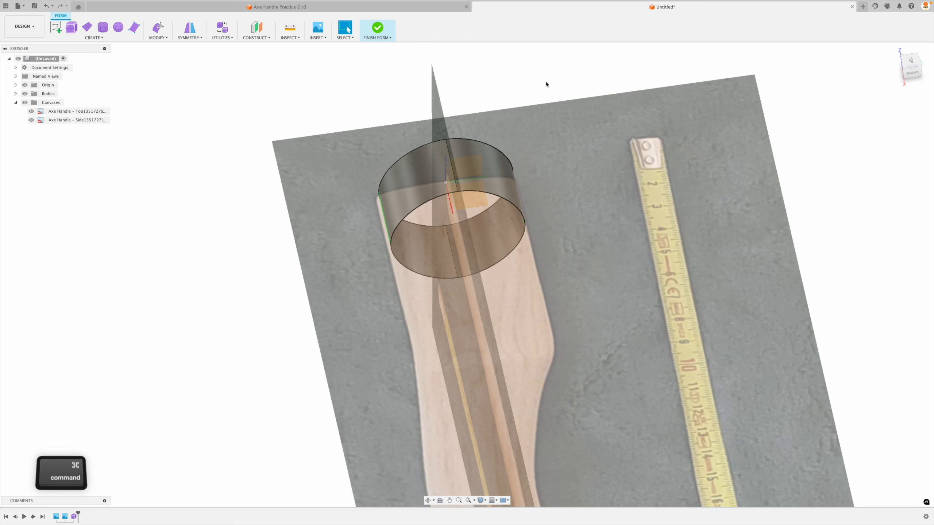
Step: Select the cylinder's open lower edge loop and move it 5.70 in along the handle with Edit Form, to where the outline starts curving
middle_click_drag(450, 188, 429, 199, "shift")
double_click(411, 208)
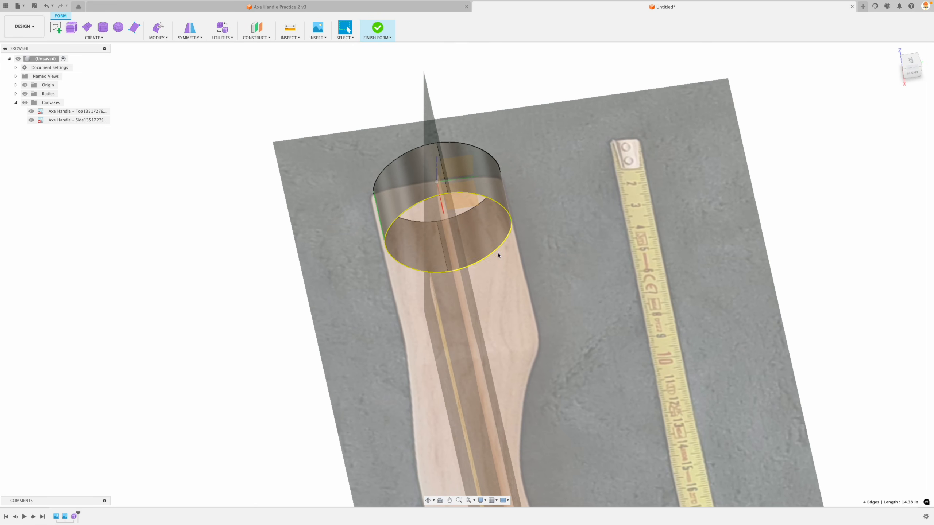
left_click(911, 62)
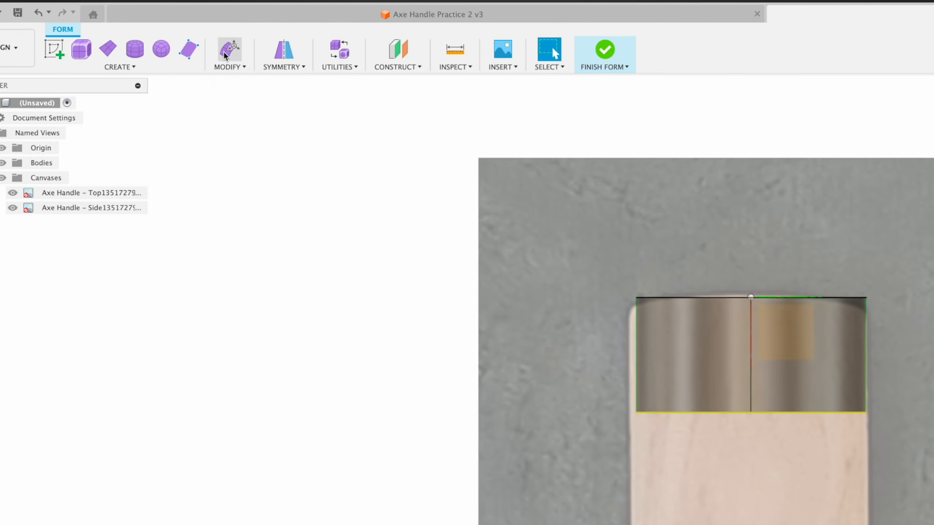
left_click(224, 51)
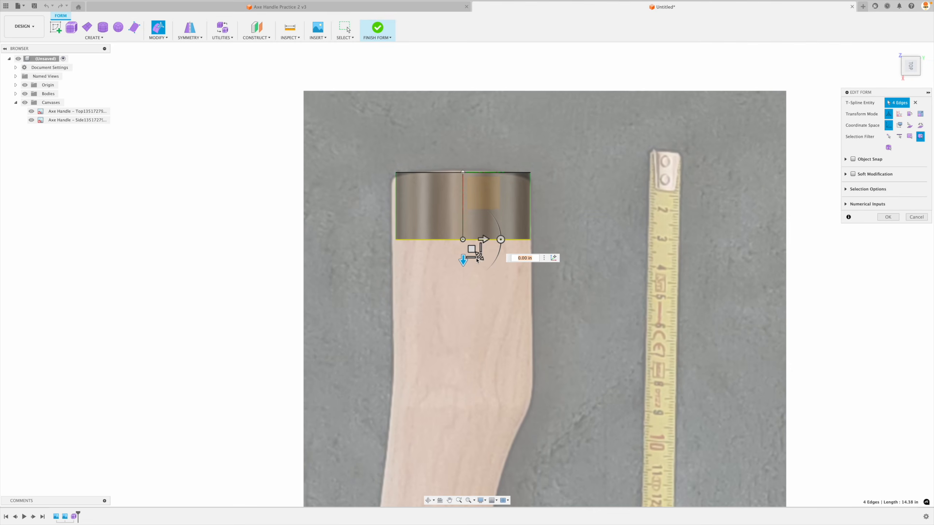
left_click_drag(464, 264, 463, 429)
scroll(432, 405, "down", 3)
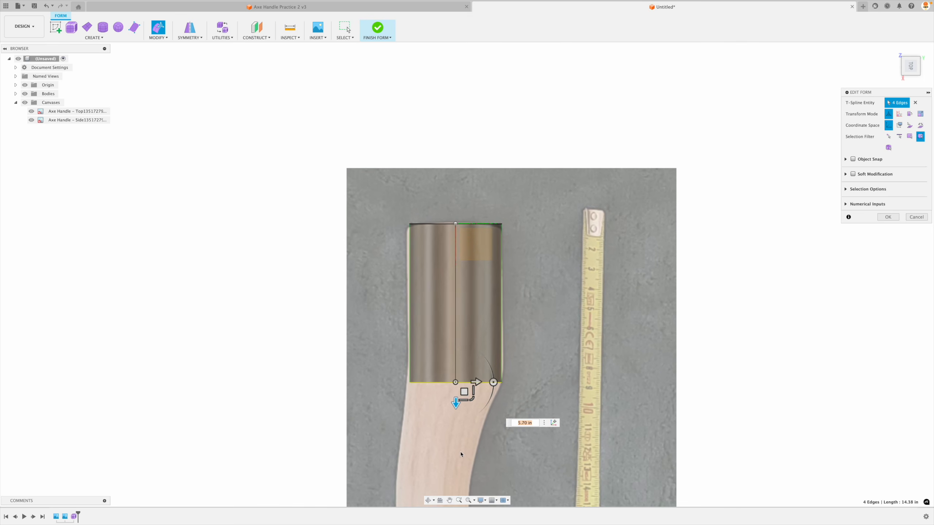
scroll(456, 460, "up", 3)
middle_click_drag(521, 417, 576, 380)
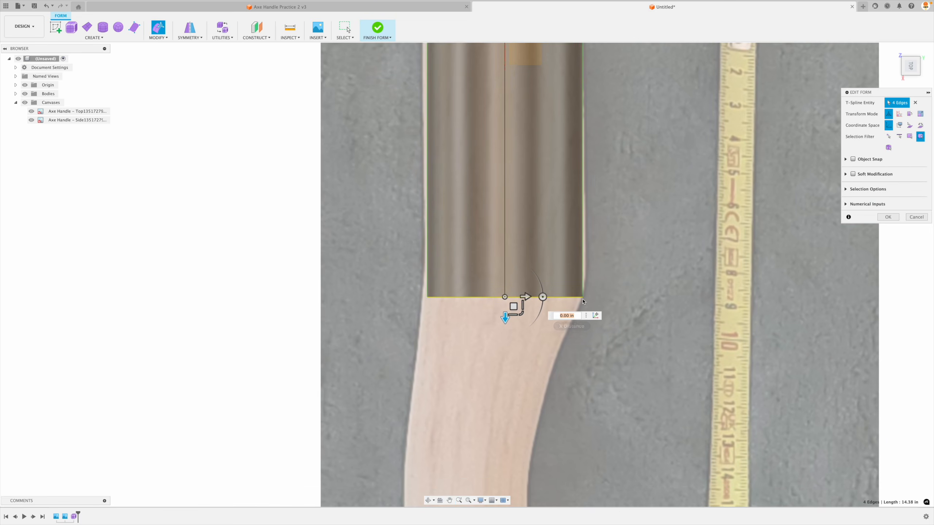
Step: Examine the handle's outline on the top canvas along its length for the places where the shape changes direction
scroll(544, 299, "down", 5)
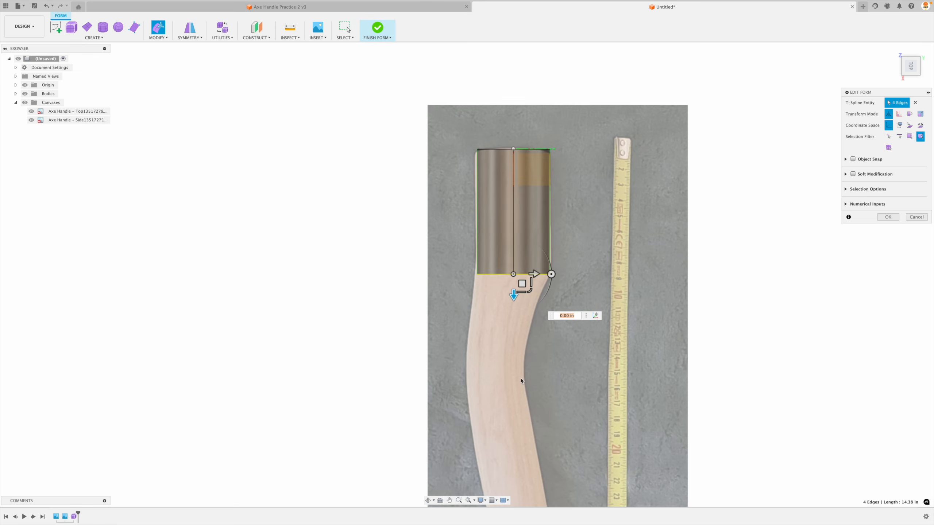
scroll(521, 381, "up", 2)
middle_click_drag(606, 428, 572, 381)
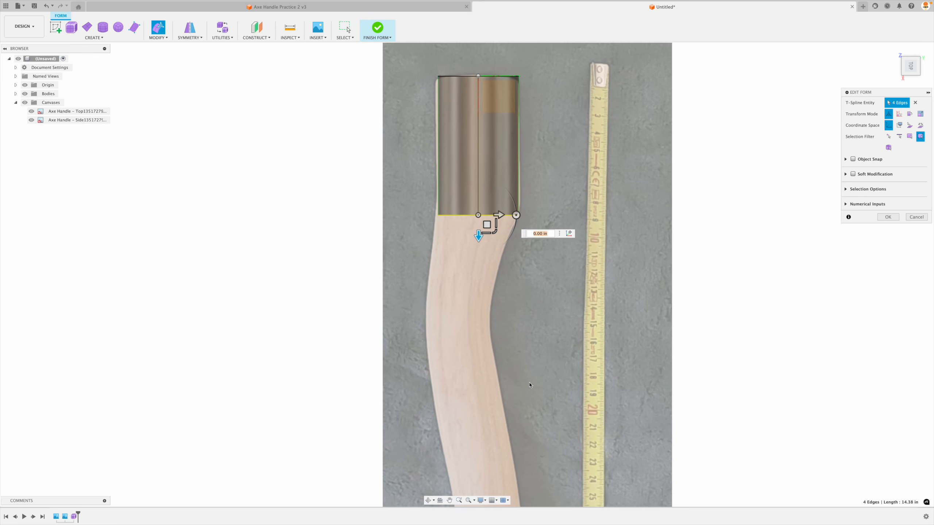
scroll(530, 386, "up", 1)
scroll(531, 388, "down", 2)
middle_click_drag(603, 321, 584, 251)
scroll(584, 251, "down", 2)
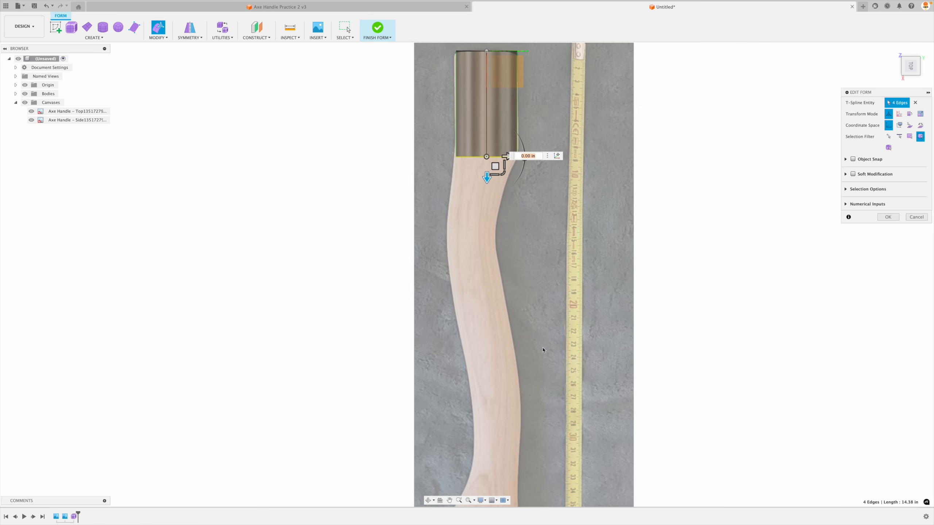
middle_click_drag(493, 205, 492, 310)
scroll(490, 309, "up", 4)
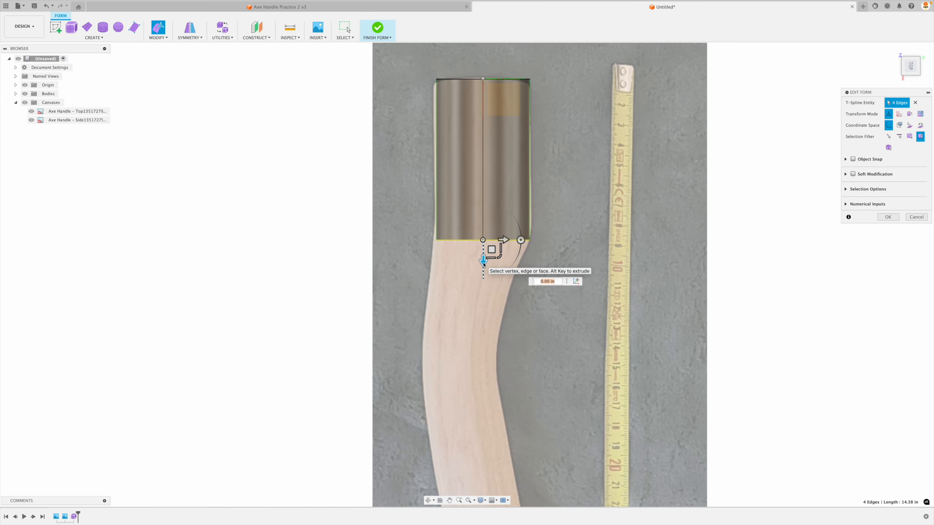
Step: Extrude the end edge loop down the handle and adjust its distance to 6.00 in, around the first bend
key("alt")
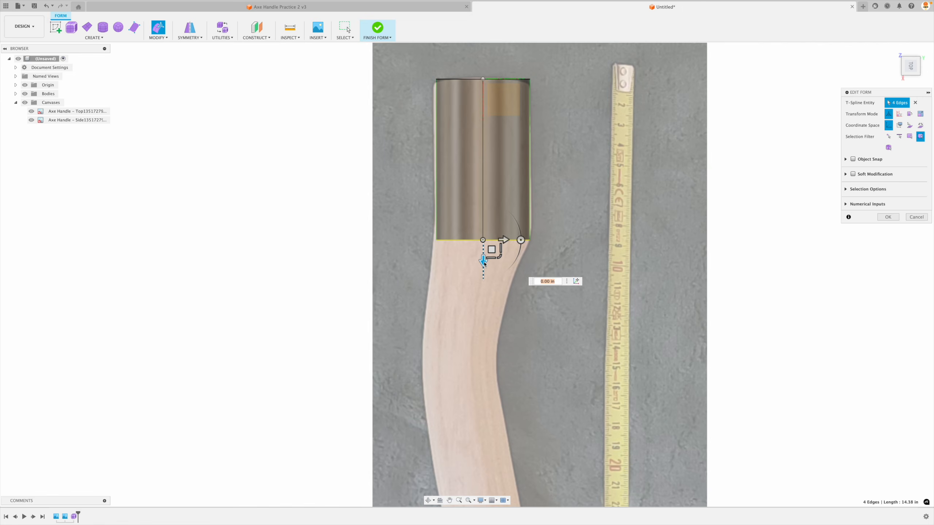
key("alt")
left_click_drag(483, 261, 499, 405, "alt")
scroll(391, 208, "down", 2)
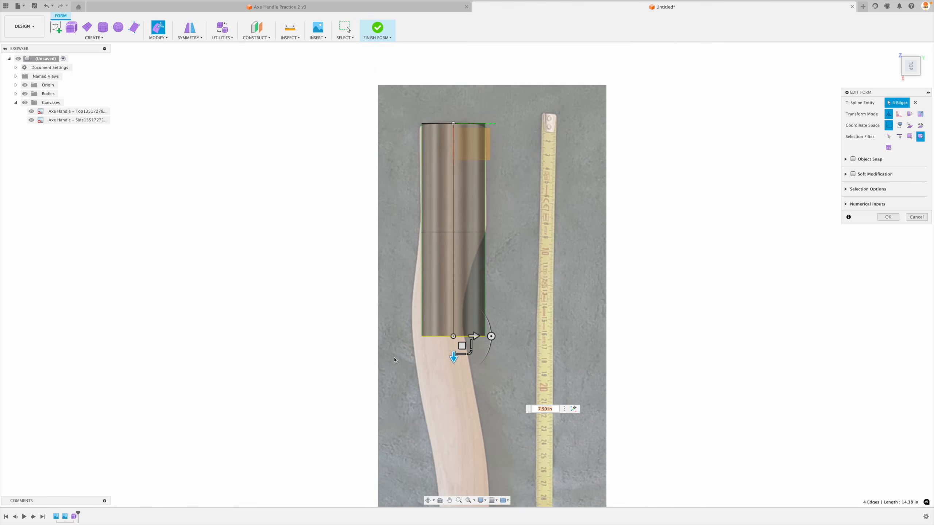
scroll(394, 360, "up", 2)
left_click_drag(468, 352, 469, 323)
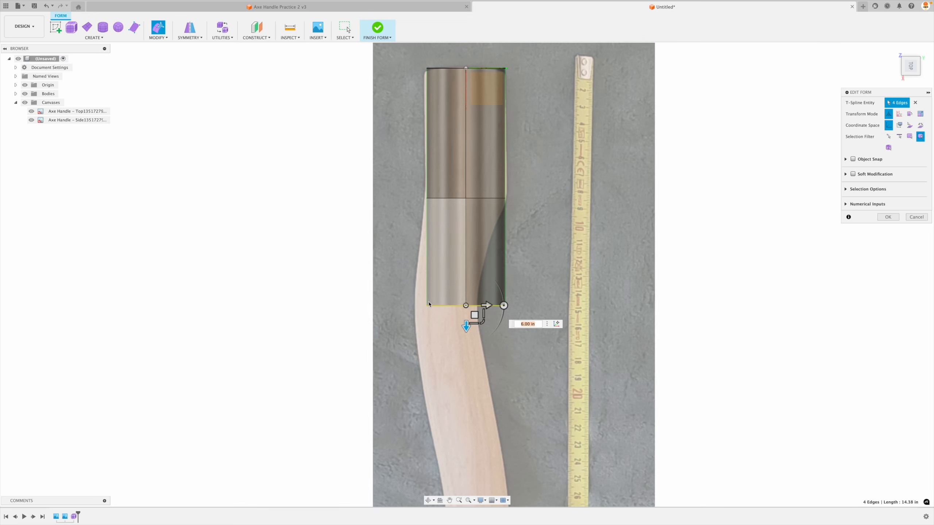
Step: Extrude a longer section from the end loop toward the knob and fine-tune it to finish 1.00 in farther down the handle
scroll(397, 243, "down", 2)
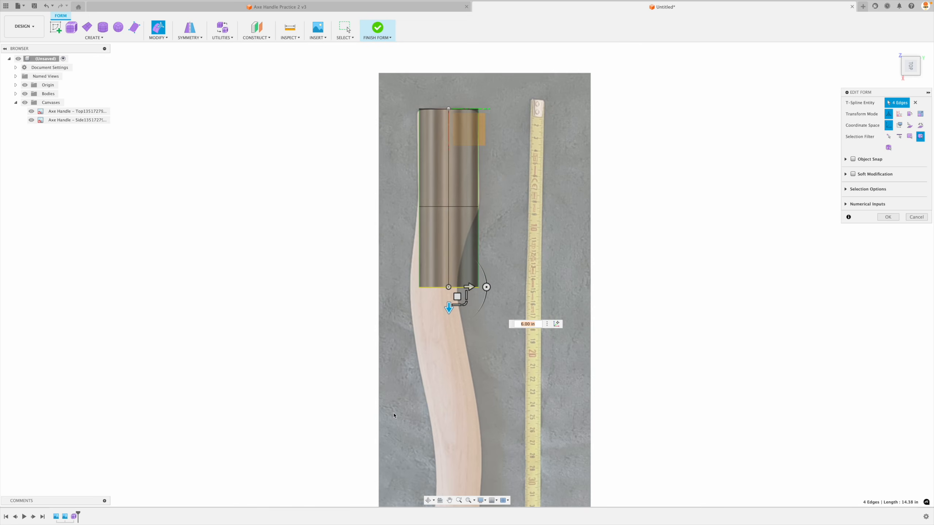
left_click_drag(449, 308, 464, 482)
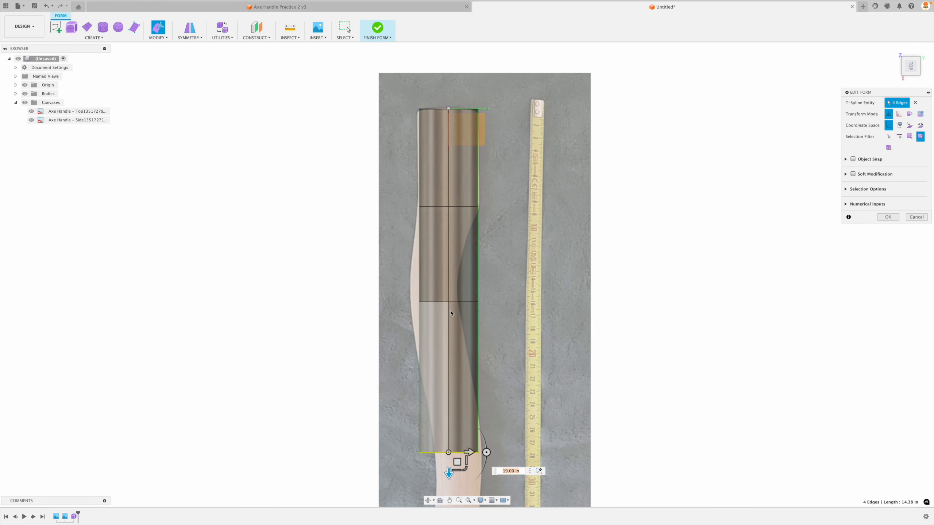
middle_click_drag(659, 350, 711, 278)
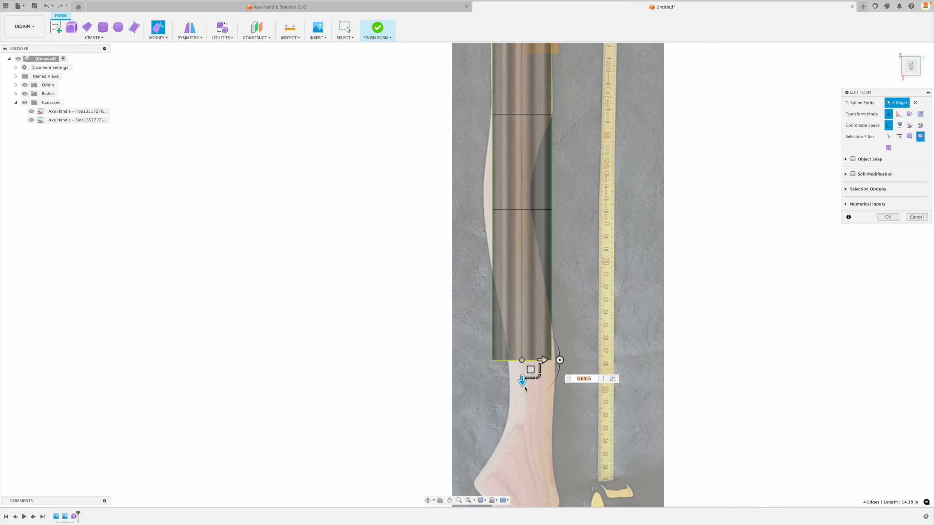
left_click_drag(523, 380, 522, 342)
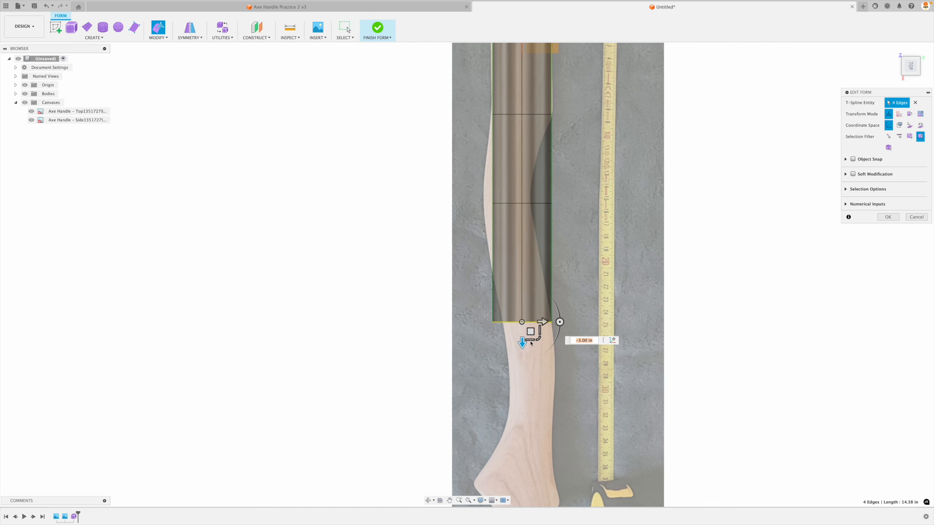
left_click_drag(522, 342, 531, 393)
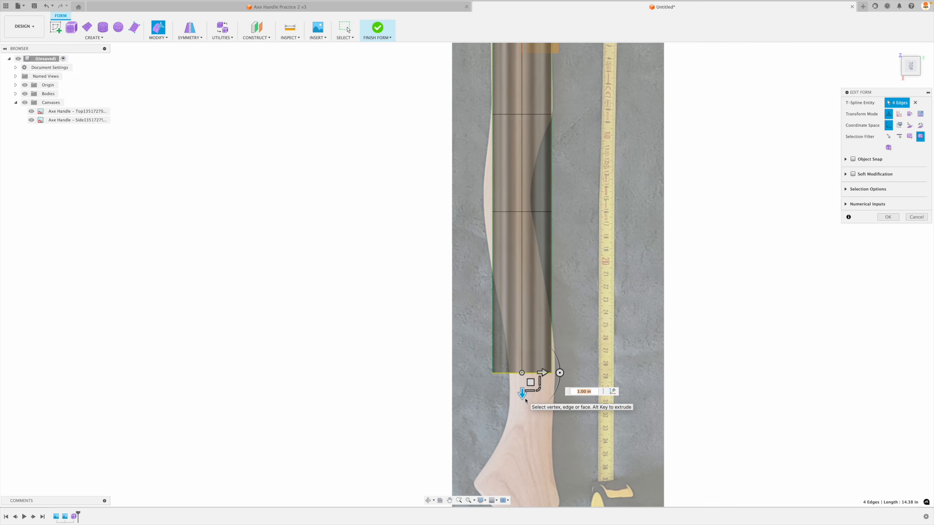
Step: Extrude another section from the end loop to the start of the flared knob, bringing the distance to 6.50 in
scroll(520, 335, "down", 2)
scroll(519, 384, "up", 2)
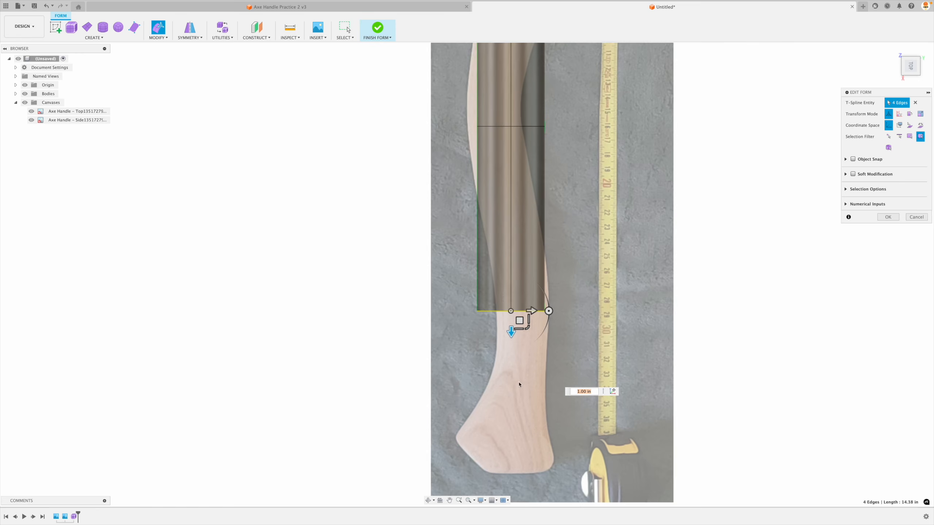
left_click_drag(514, 326, 516, 417)
scroll(513, 379, "down", 2)
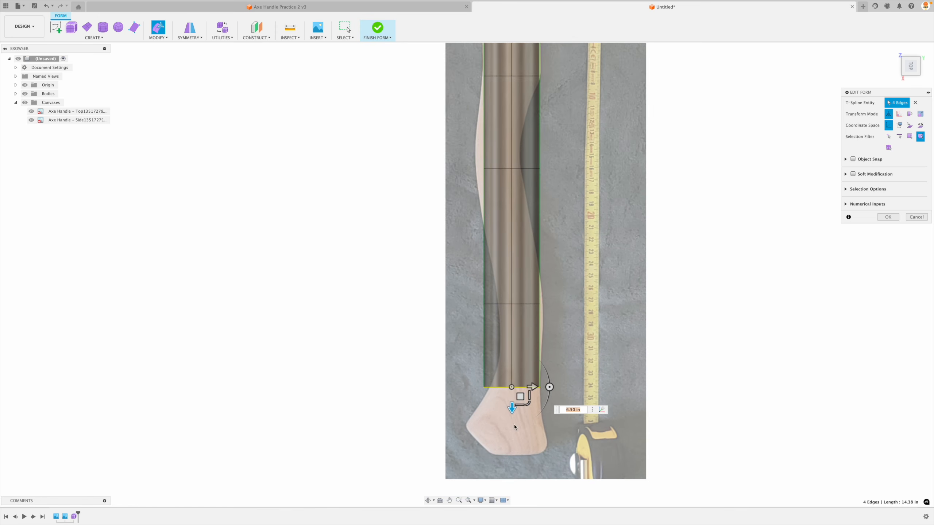
Step: Extrude two more sections through the knob and adjust the last edge loop to the handle's very end, at a distance of 12.20 in
scroll(513, 438, "up", 3)
left_click_drag(513, 381, 513, 471, "alt")
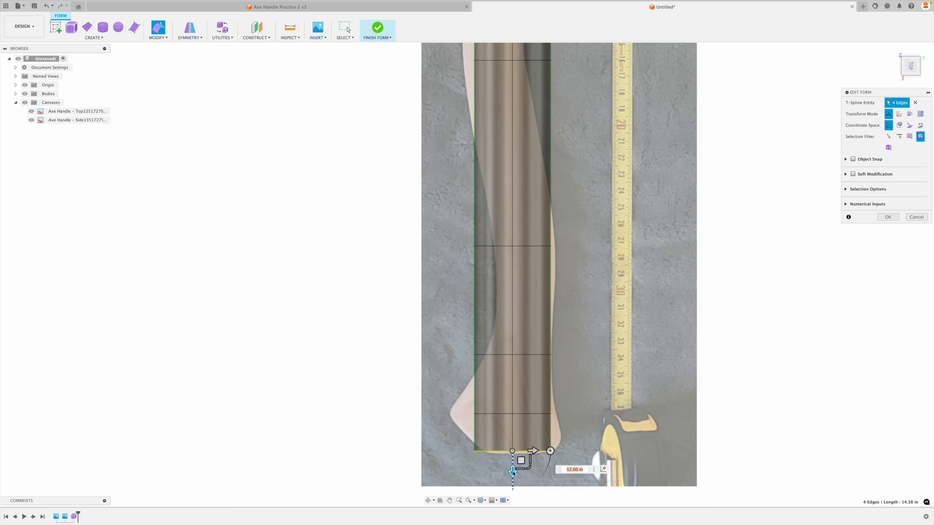
scroll(512, 472, "up", 2)
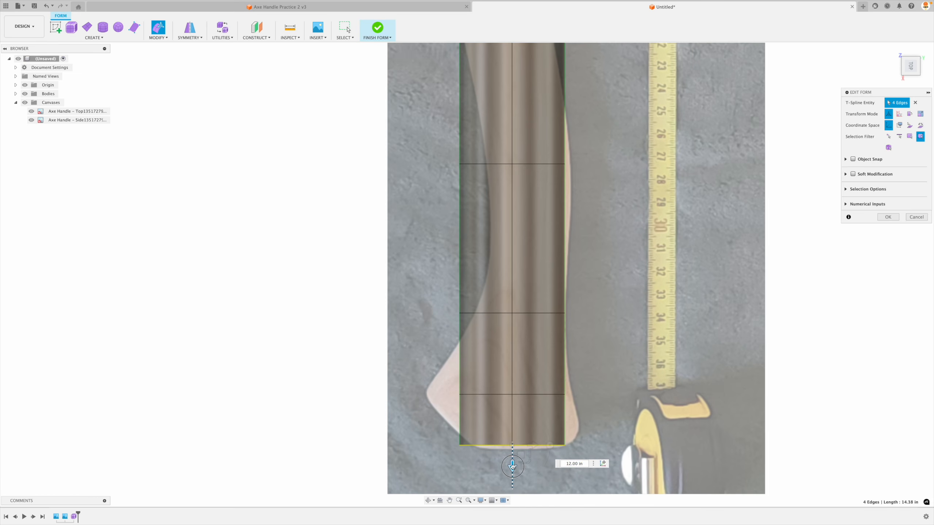
scroll(521, 456, "up", 3)
scroll(524, 427, "up", 3)
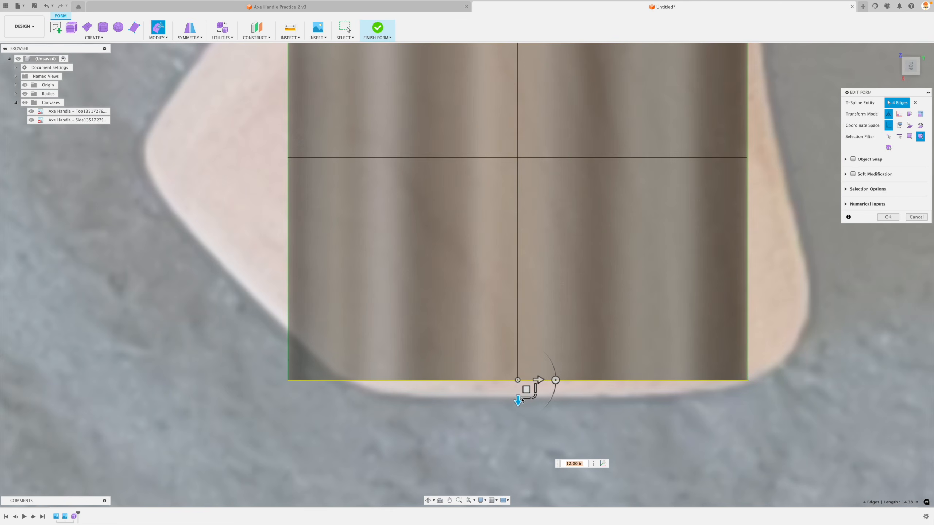
left_click_drag(518, 401, 519, 417)
scroll(519, 417, "down", 6)
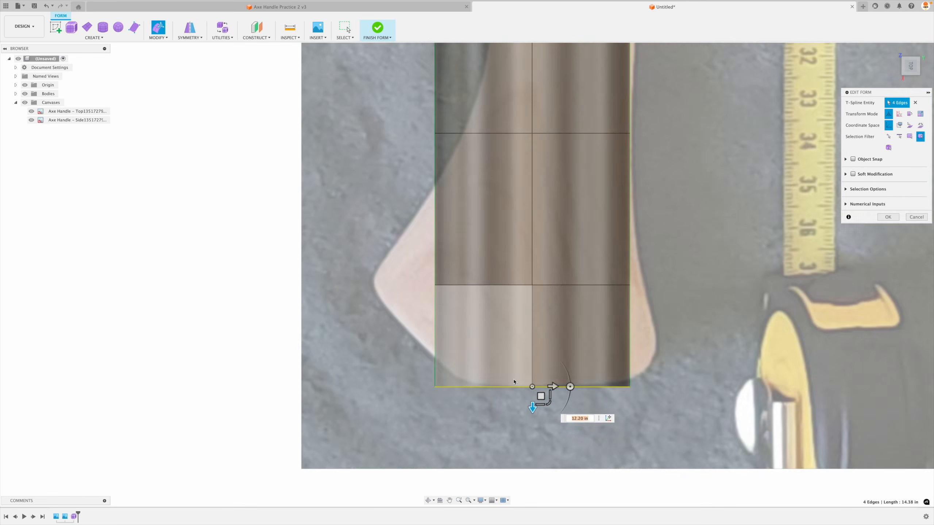
Step: Move the first edge loop below the head end about 0.468 in toward the head and 0.038 in sideways, and finish the edit
scroll(483, 395, "down", 5)
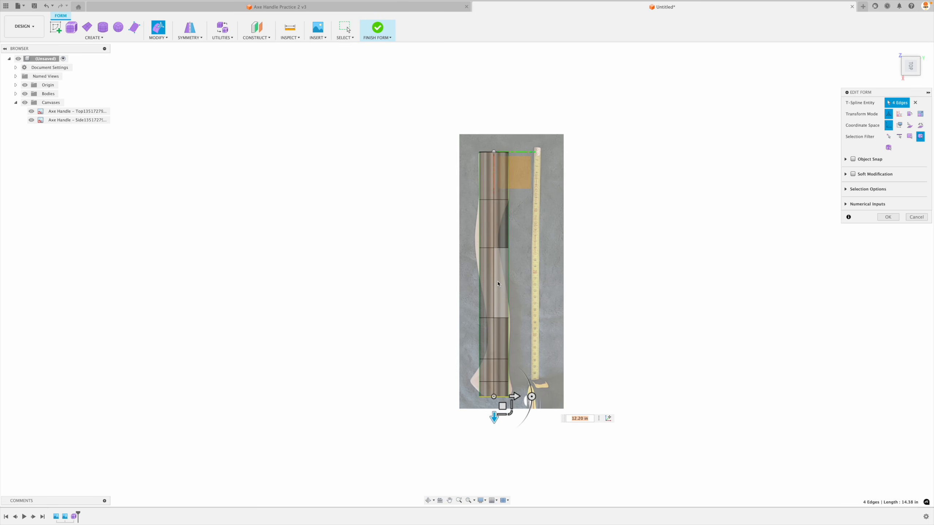
scroll(480, 244, "up", 3)
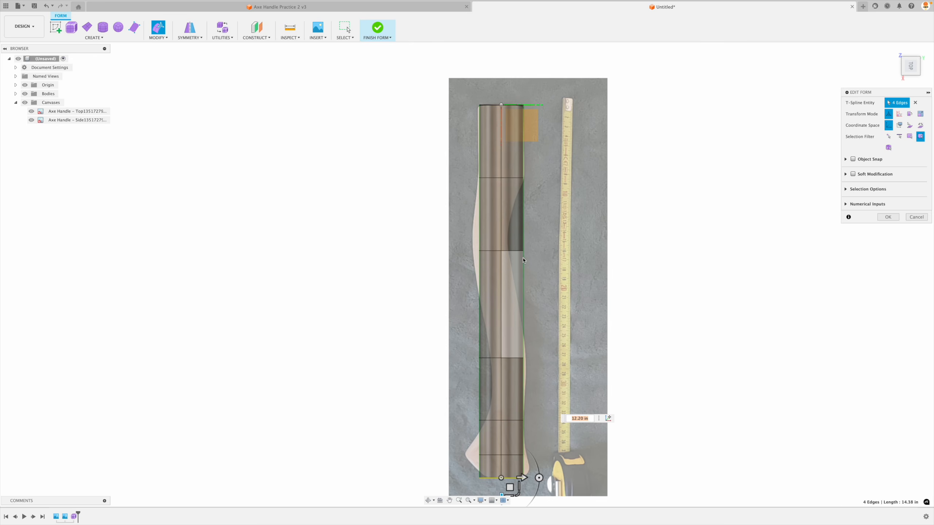
scroll(518, 257, "up", 2)
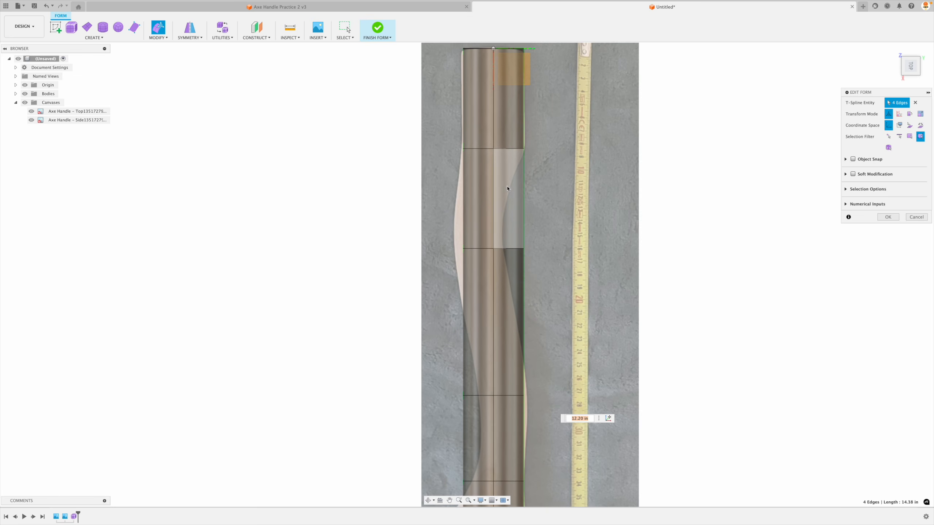
scroll(513, 152, "up", 2)
scroll(519, 133, "up", 2)
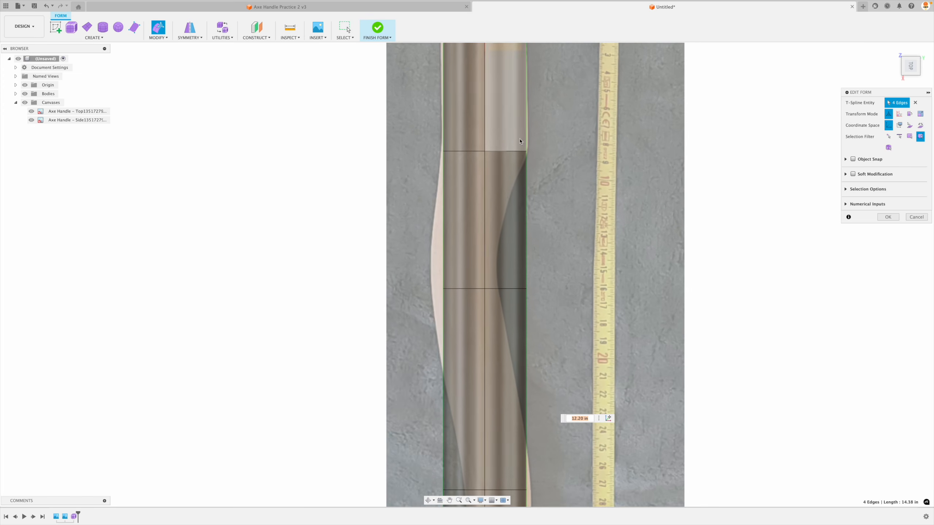
middle_click_drag(531, 196, 562, 247)
scroll(532, 214, "up", 1)
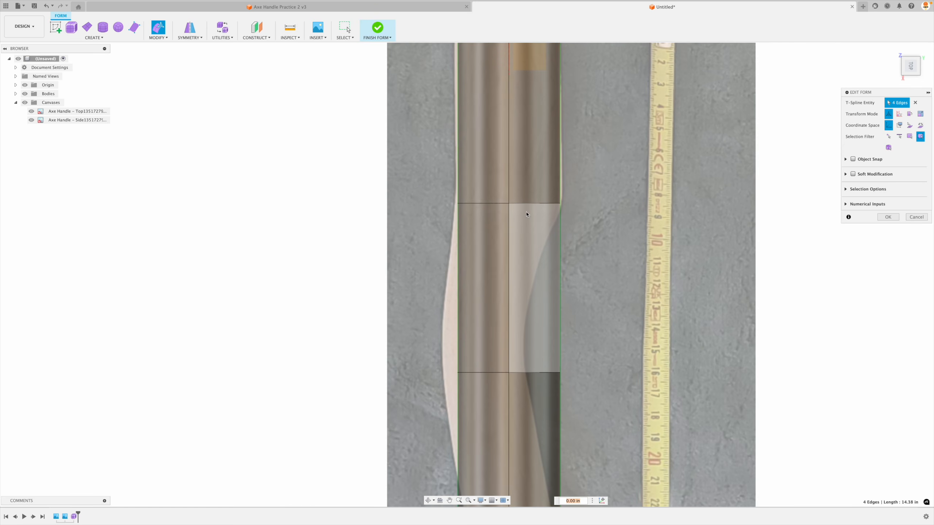
double_click(527, 204)
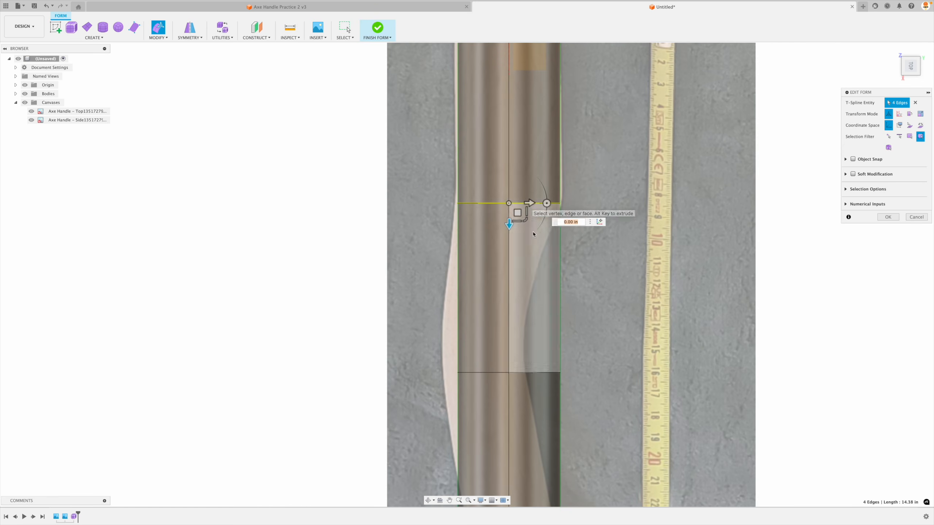
left_click_drag(547, 204, 514, 197)
scroll(518, 208, "up", 3)
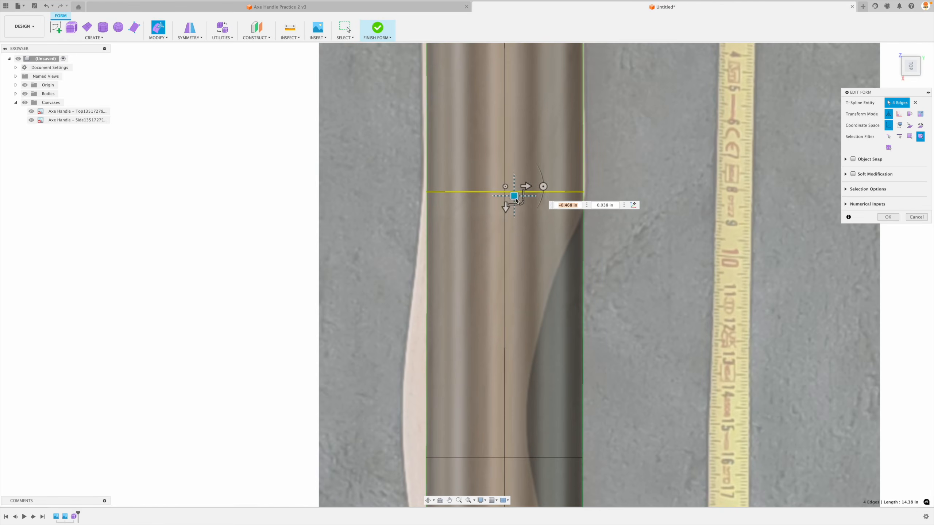
scroll(516, 200, "down", 4)
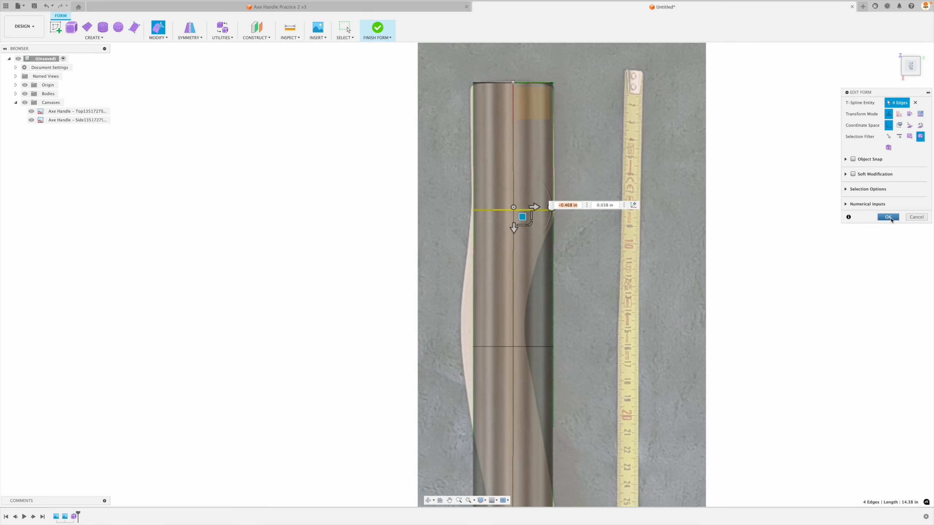
left_click(890, 218)
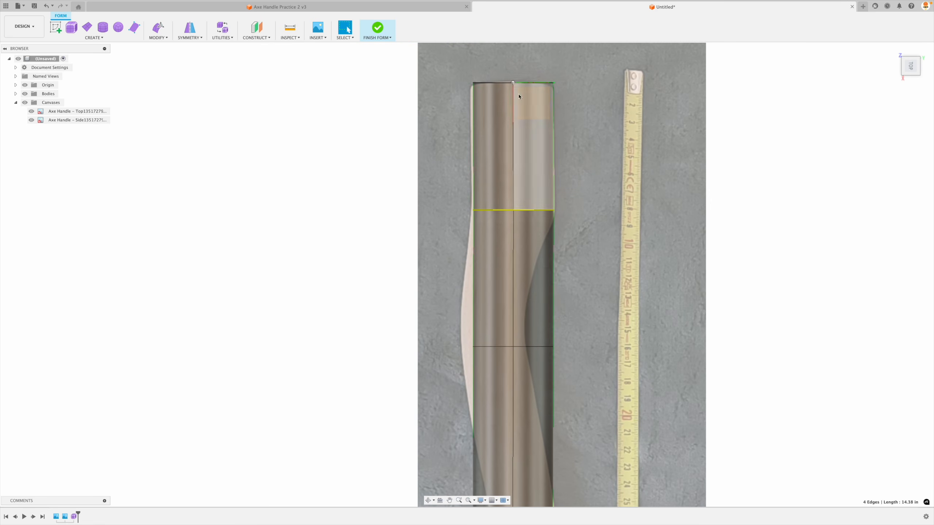
Step: Edit the top-view canvas and shift it sideways to a Y distance of 0.063 in to centre it on the form
right_click(63, 112)
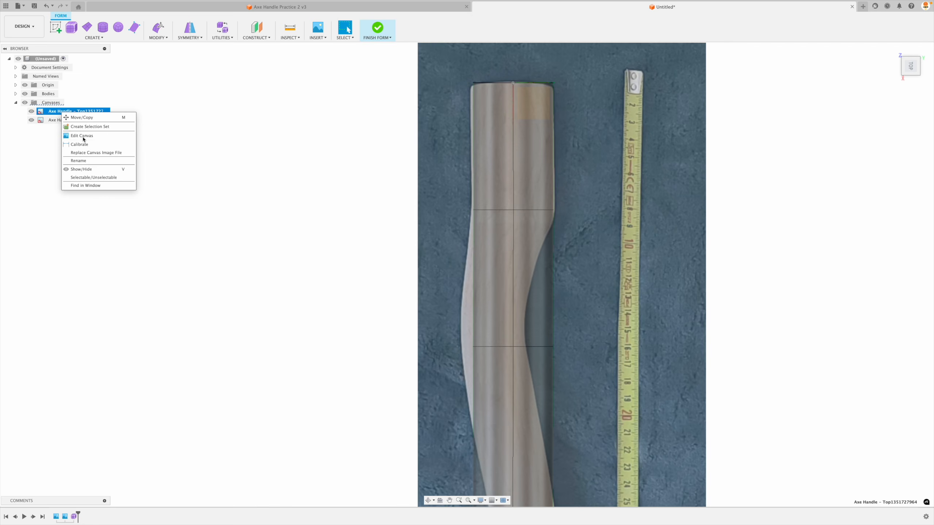
left_click(82, 135)
left_click_drag(571, 428, 573, 428)
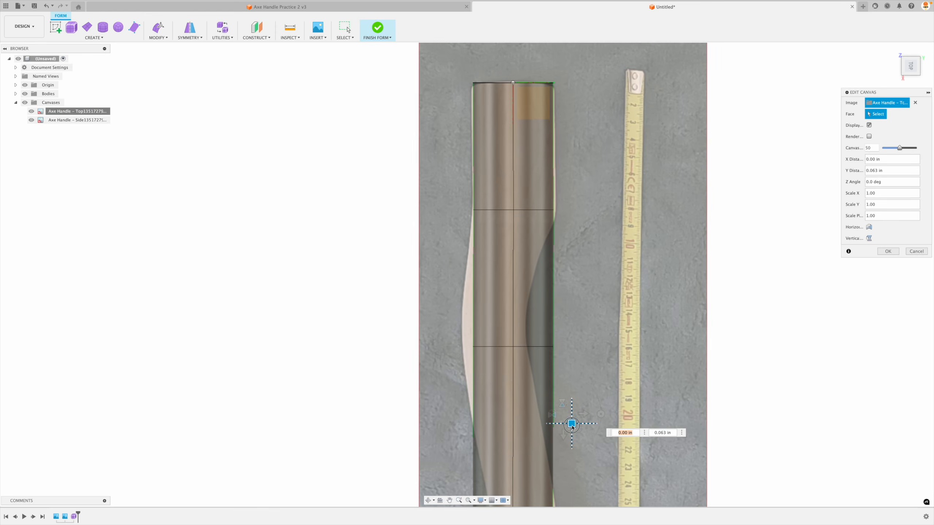
left_click(887, 252)
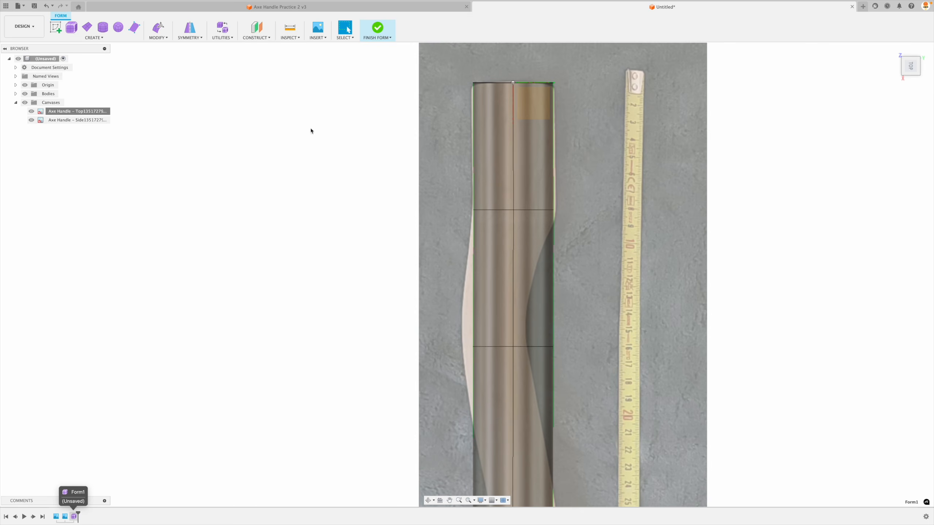
Step: Edit the form and scale the head-end edge loop sideways by about 1.025 to match the handle's width on the canvas
scroll(539, 206, "up", 1)
scroll(539, 206, "up", 2)
scroll(536, 203, "down", 2)
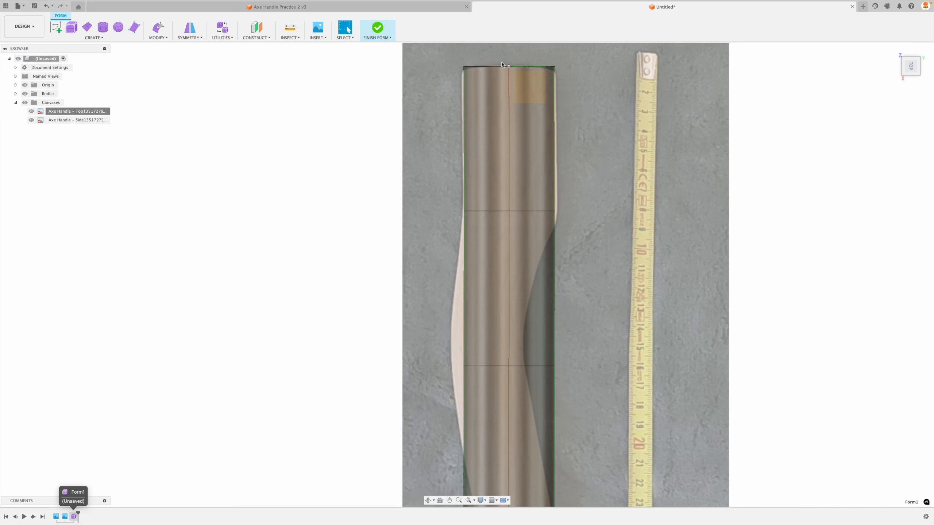
scroll(519, 69, "up", 1)
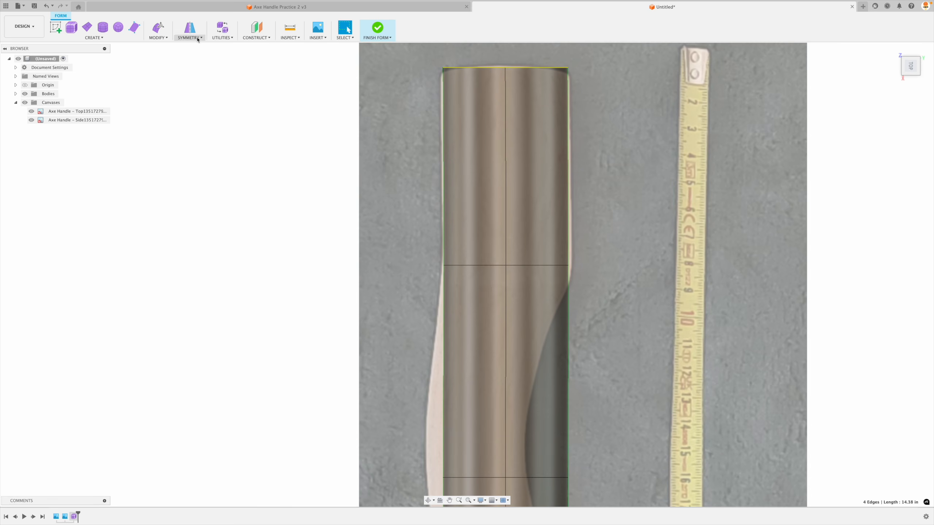
left_click(156, 29)
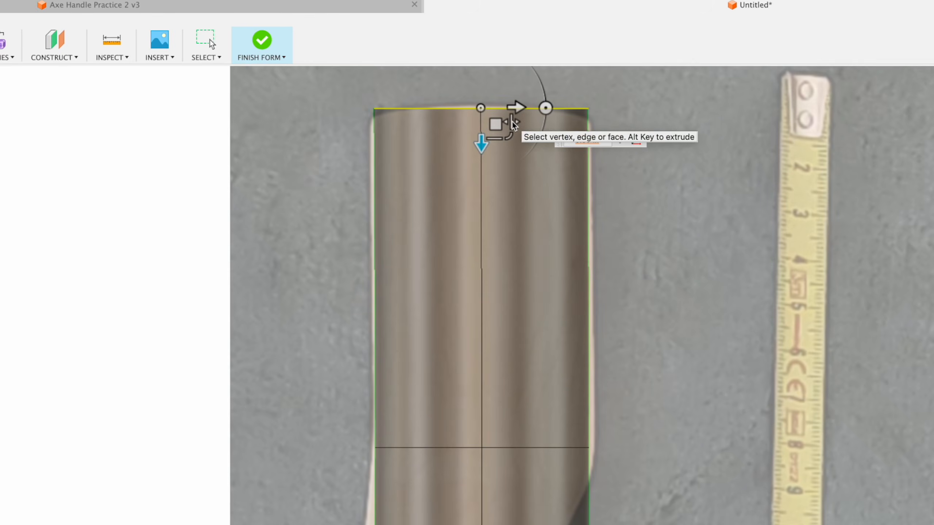
left_click_drag(513, 125, 515, 126)
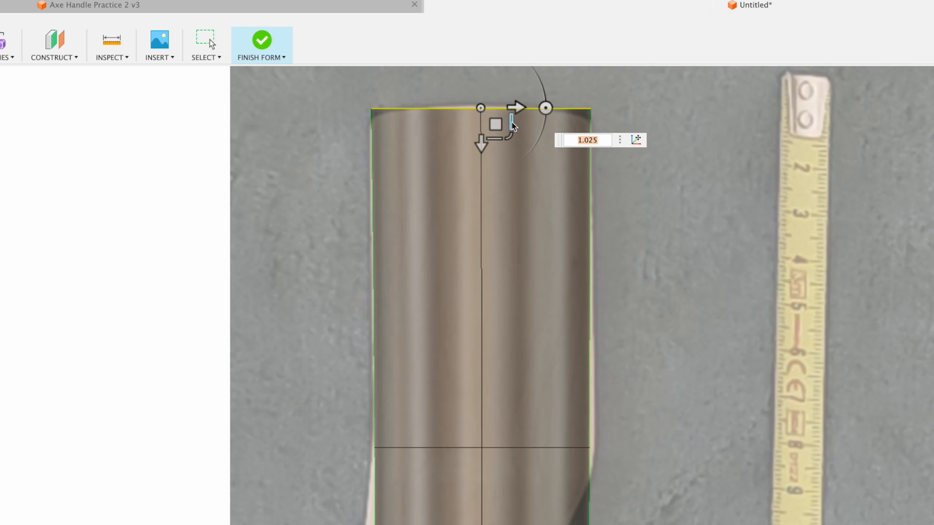
mouse_move(511, 122)
left_mouse_down()
mouse_move(545, 127)
mouse_move(511, 129)
left_mouse_up()
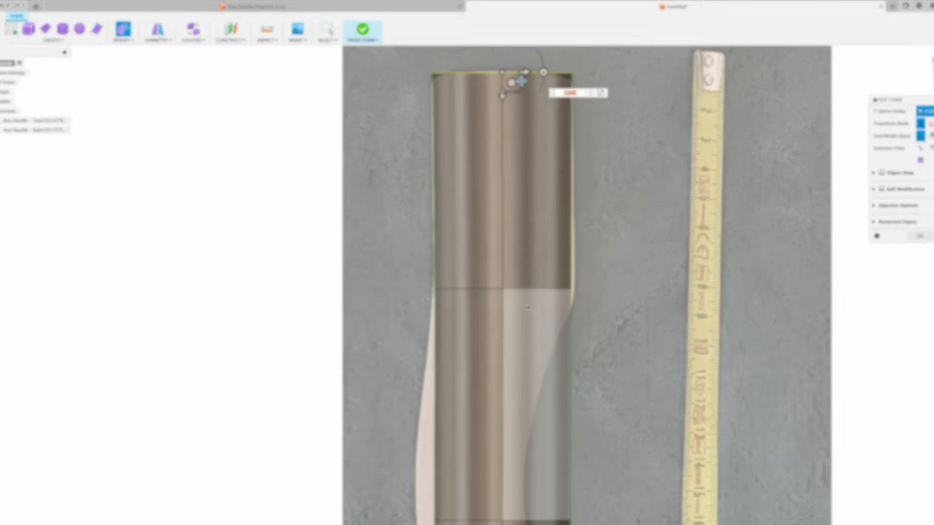
Step: Fit the edge loop at the start of the first bend to the outline by adjusting its width, tilting it slightly and shifting it
double_click(502, 447)
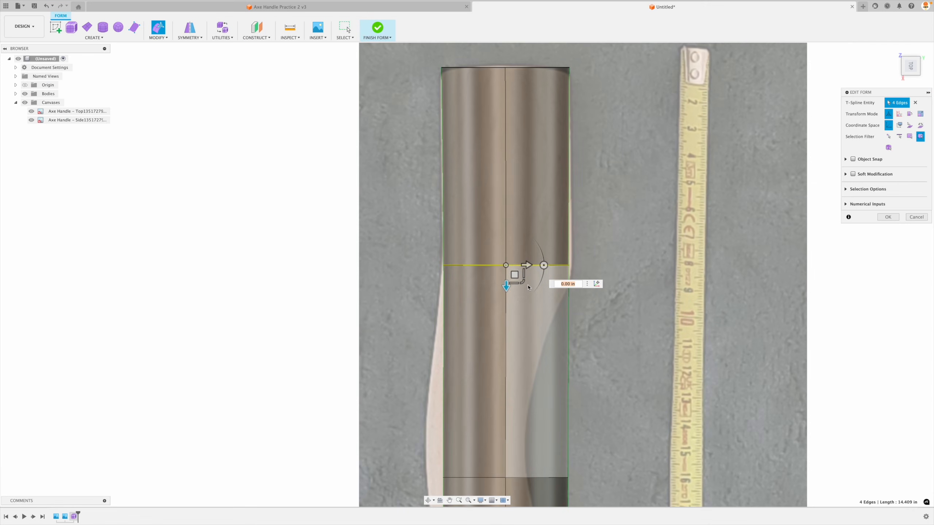
left_click_drag(525, 274, 524, 275)
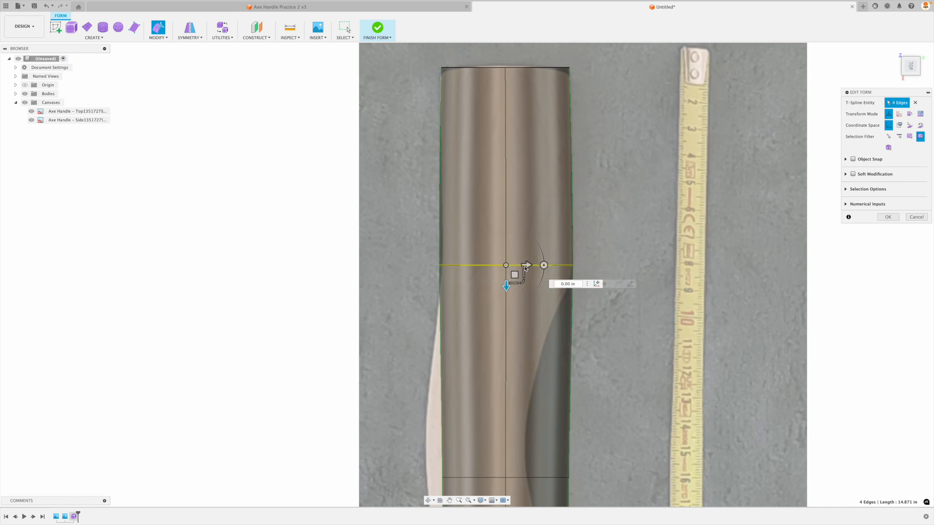
type("0.96")
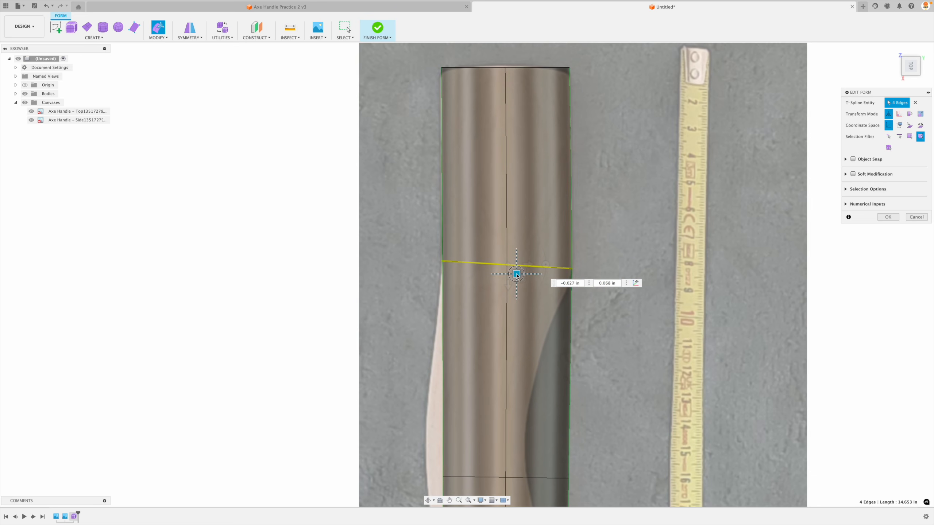
scroll(540, 270, "up", 3)
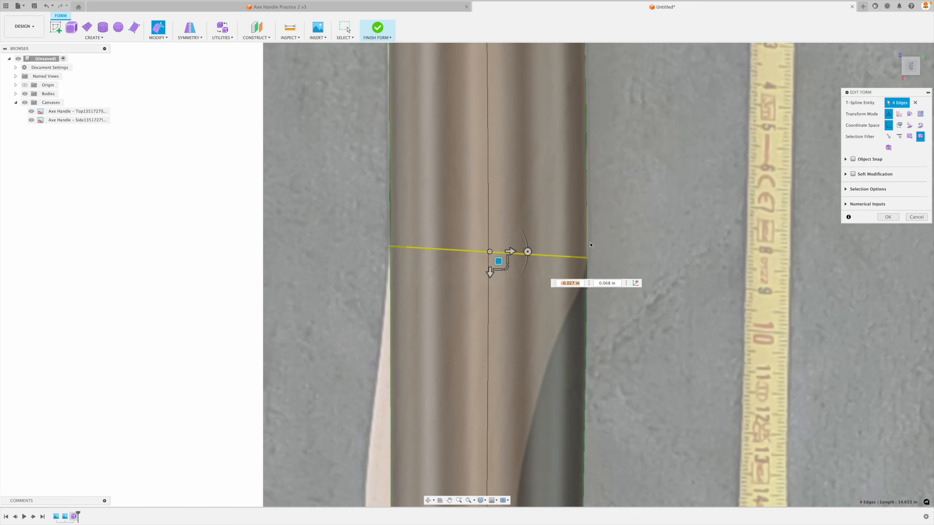
left_click_drag(501, 260, 499, 250)
scroll(504, 248, "down", 4)
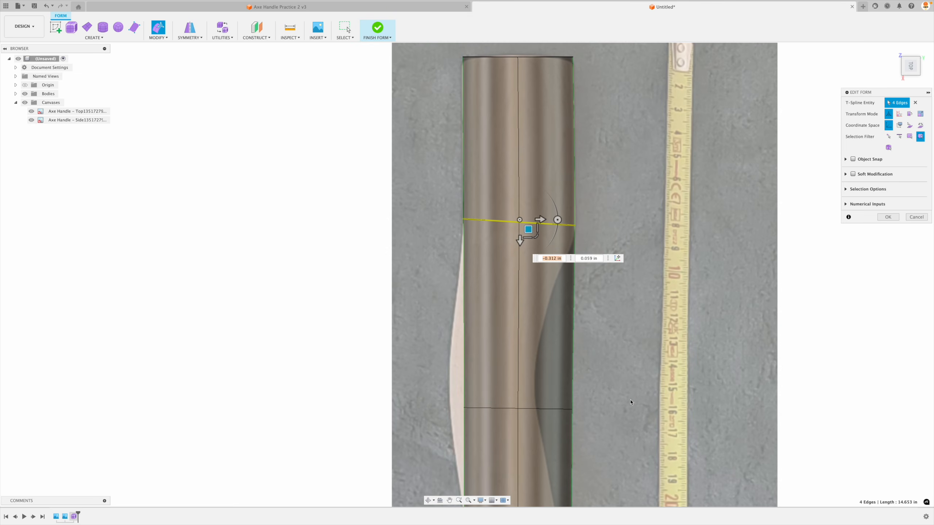
Step: Shift the edge loop at the middle of the first bend onto the curved outline and scale its width to about 0.694
middle_click_drag(631, 402, 657, 278)
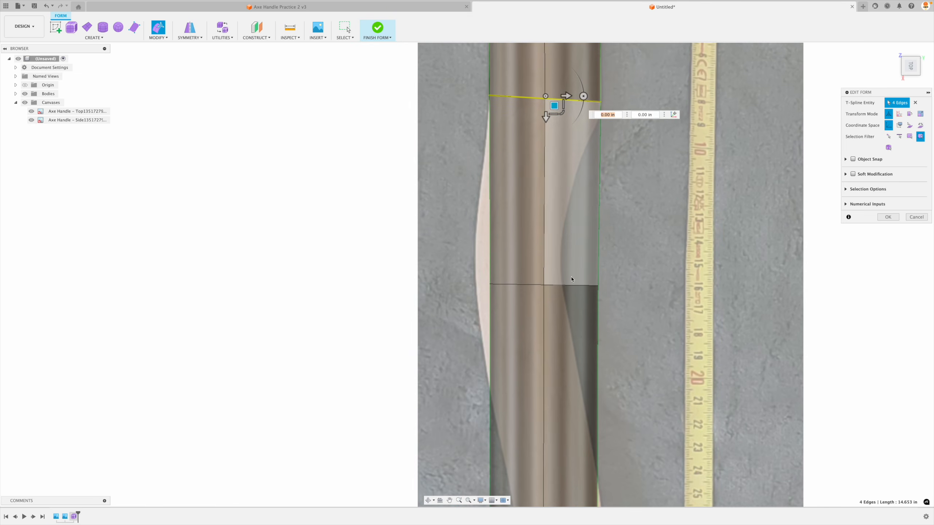
double_click(554, 285)
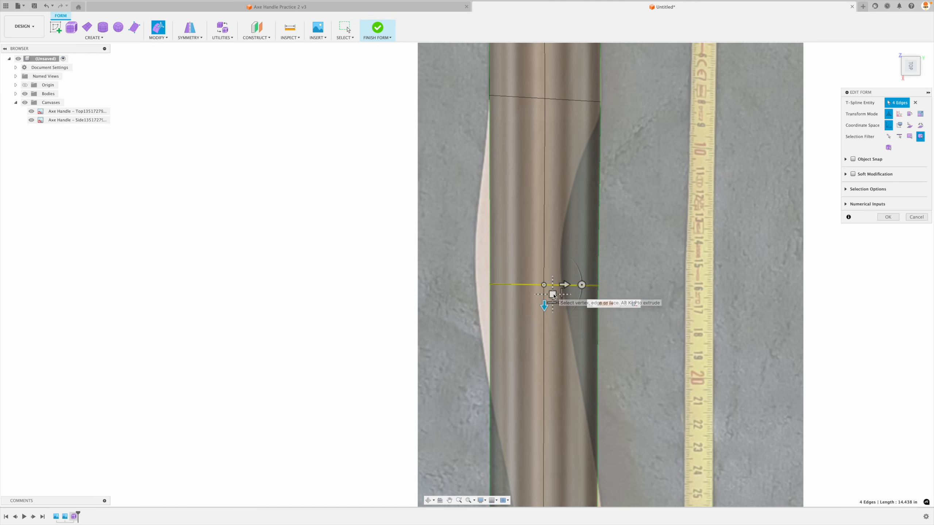
left_click_drag(553, 295, 514, 277)
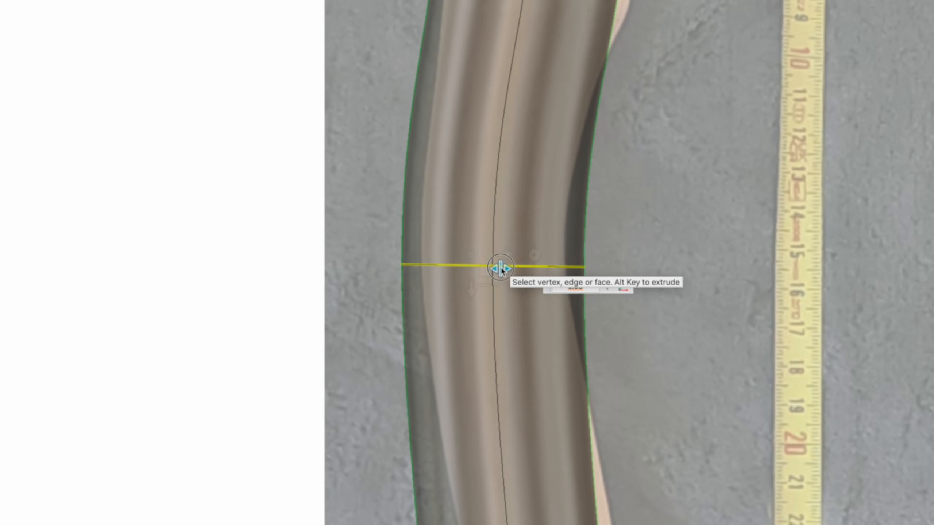
left_click_drag(522, 272, 490, 268)
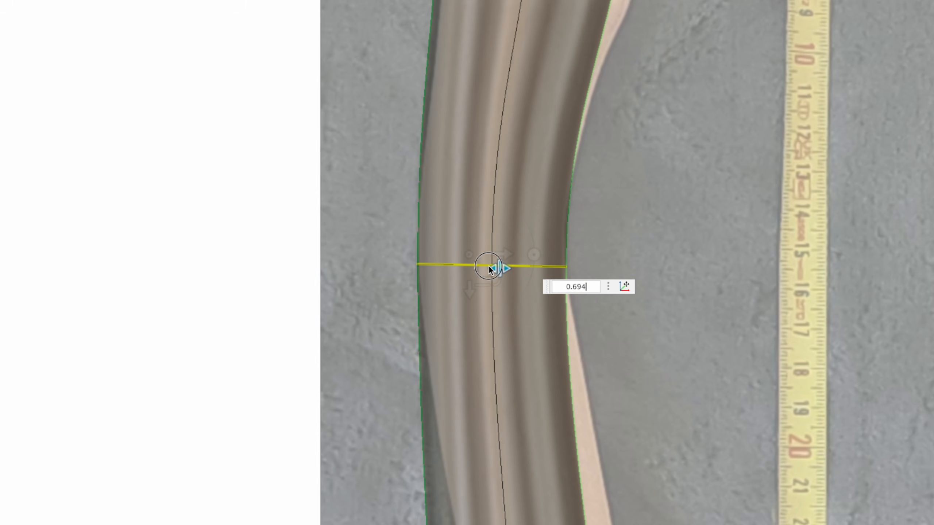
scroll(693, 202, "down", 4)
scroll(659, 61, "up", 5)
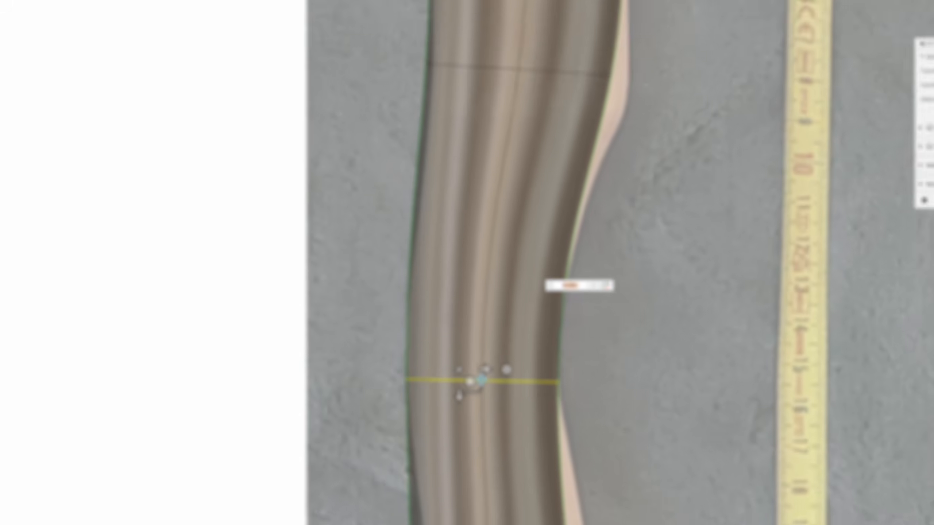
Step: Move the edge loop at the start of the first bend about 0.105 in down the handle and 0.255 in outward toward the outline
scroll(686, 61, "down", 3)
middle_click_drag(686, 60, 666, 170)
double_click(553, 187)
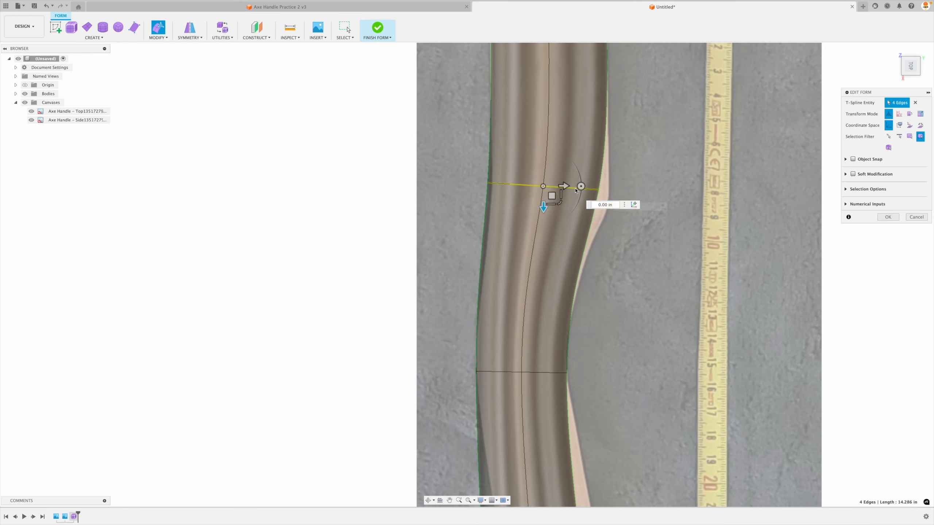
left_click_drag(555, 197, 560, 199)
scroll(560, 199, "down", 3)
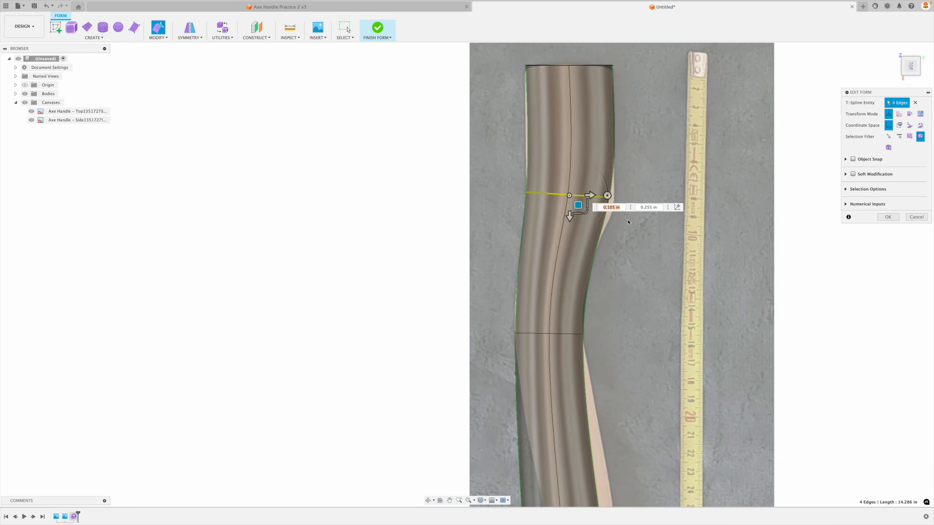
scroll(654, 209, "up", 3)
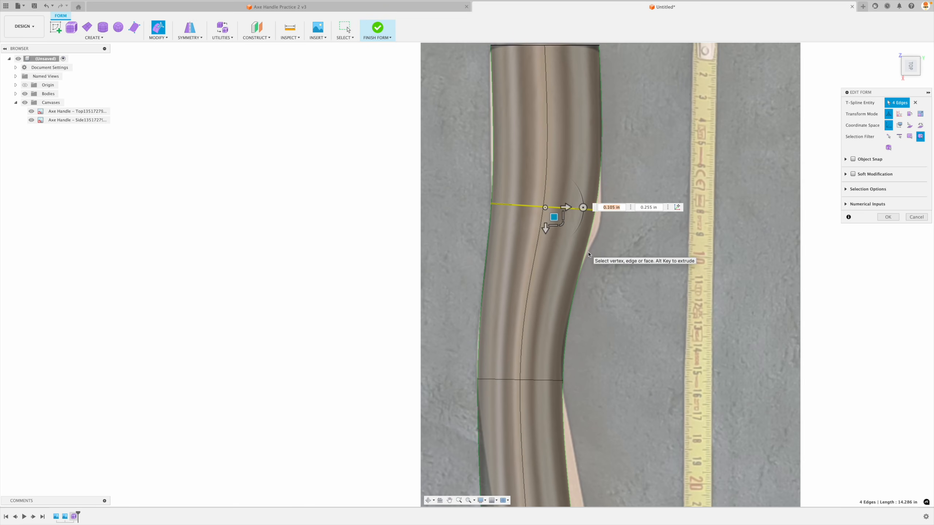
middle_click_drag(651, 250, 628, 255)
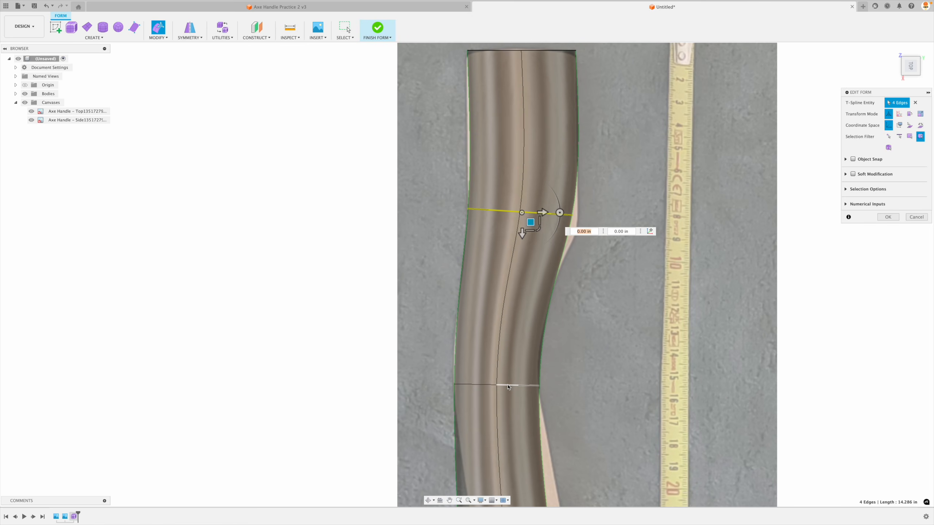
Step: Move the edge loop at the lower bend about 0.207 in toward the head and 1.554 in sideways, and narrow it to the outline
scroll(604, 390, "down", 2)
middle_click_drag(604, 390, 606, 241)
scroll(630, 318, "down", 3)
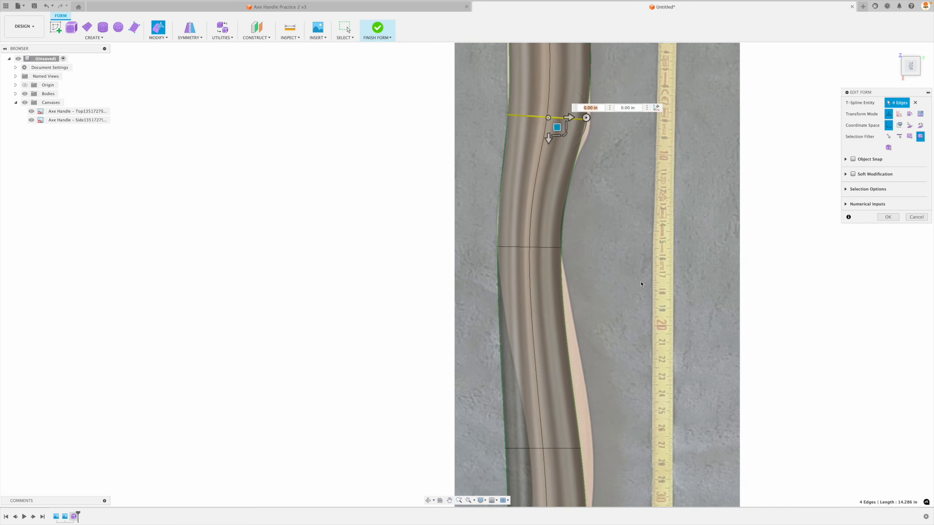
middle_click_drag(629, 321, 628, 172)
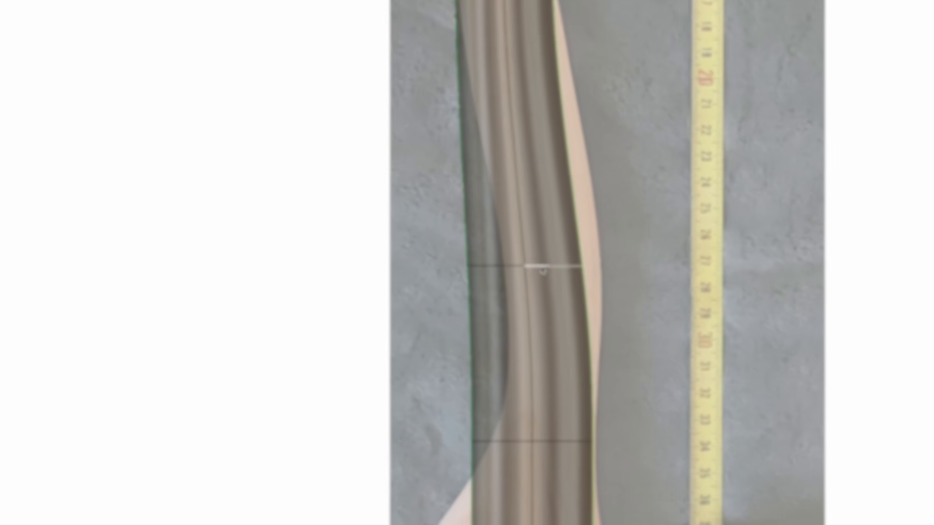
double_click(532, 257)
scroll(536, 266, "up", 3)
left_click_drag(522, 271, 578, 266)
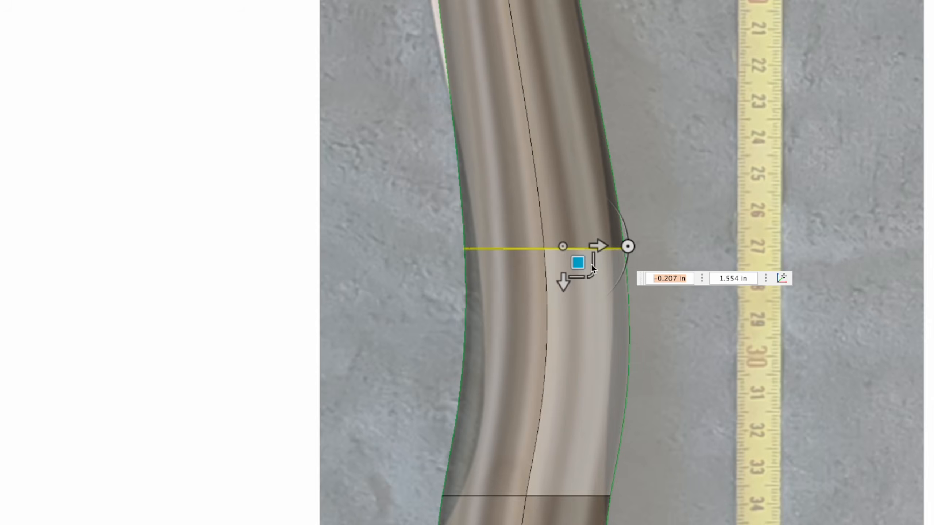
left_click_drag(594, 260, 588, 263)
middle_click_drag(698, 61, 660, 315)
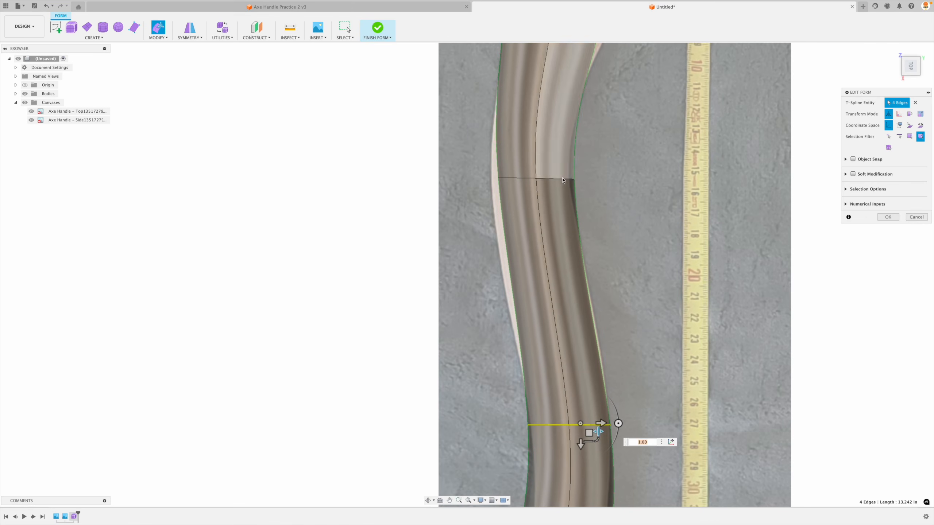
Step: Shift the mid-bend edge loop about 0.518 in down the handle and 0.397 in sideways, and the lower-bend loop about 0.38 in toward the head
double_click(562, 179)
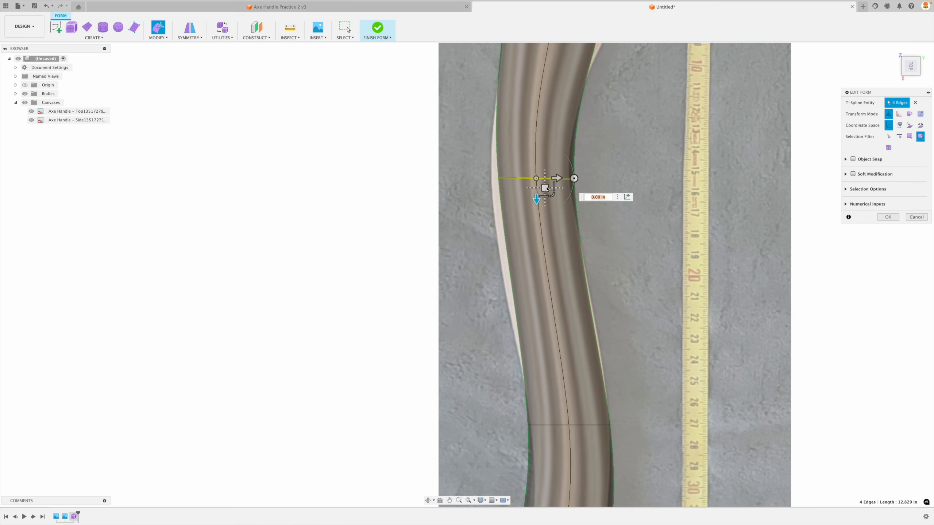
left_click_drag(546, 189, 538, 199)
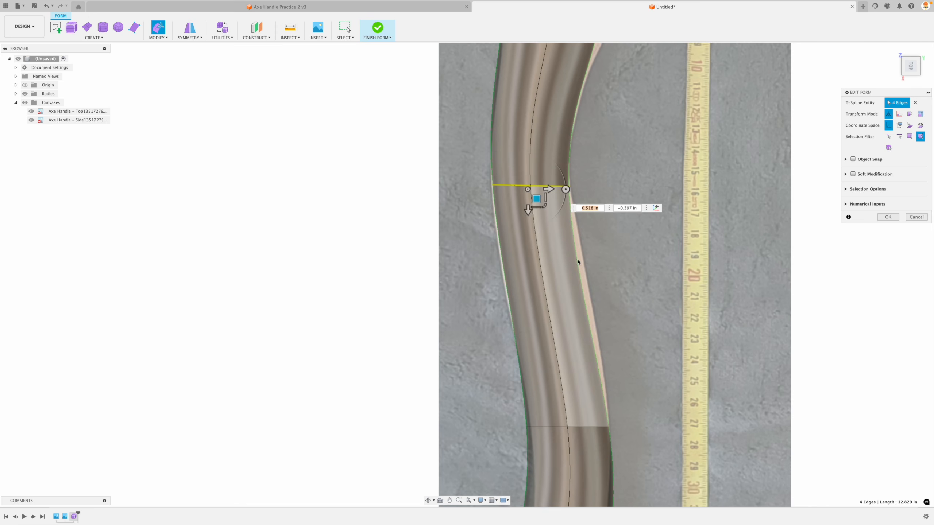
middle_click_drag(654, 376, 669, 258)
double_click(602, 312)
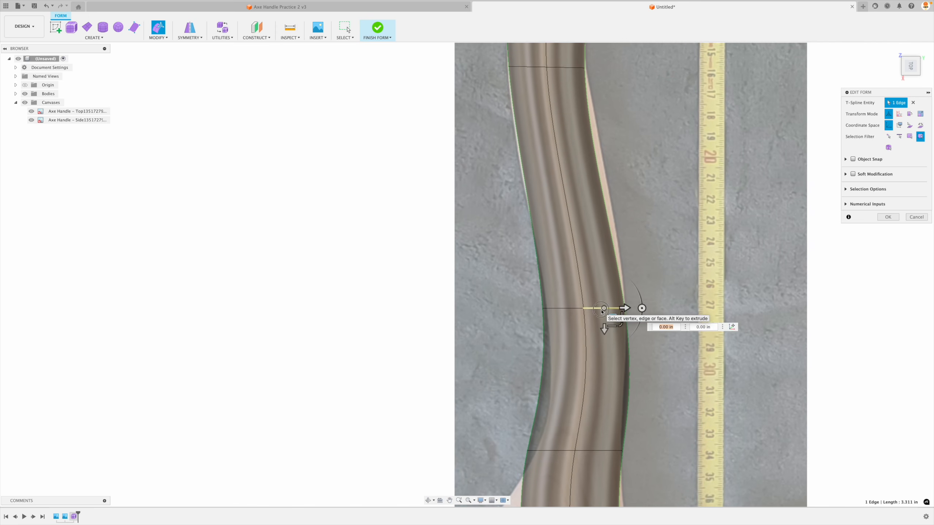
left_click_drag(598, 314, 599, 311)
scroll(665, 257, "down", 2)
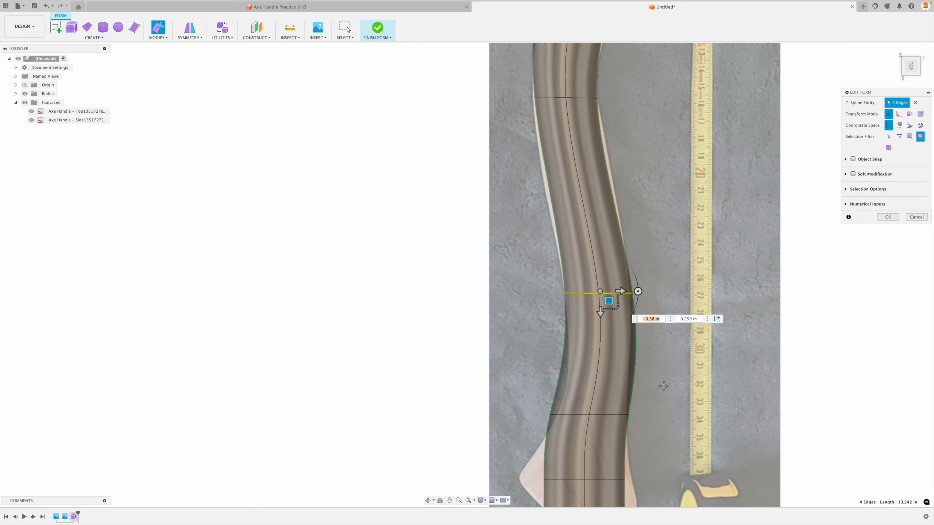
Step: Narrow the edge loop just above the knob, tilt it about 10 degrees and shift it about 0.085 in by 0.135 in onto the outline
middle_click_drag(663, 386, 670, 217)
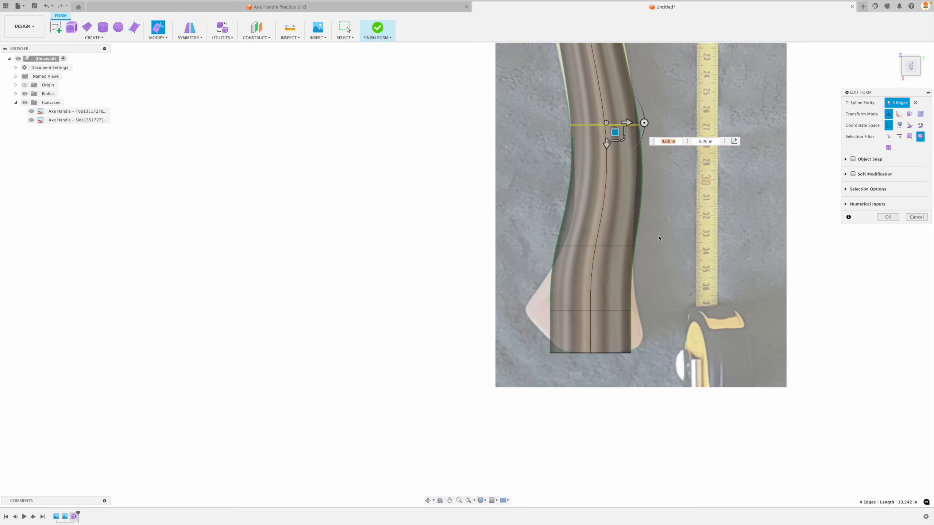
scroll(639, 251, "up", 2)
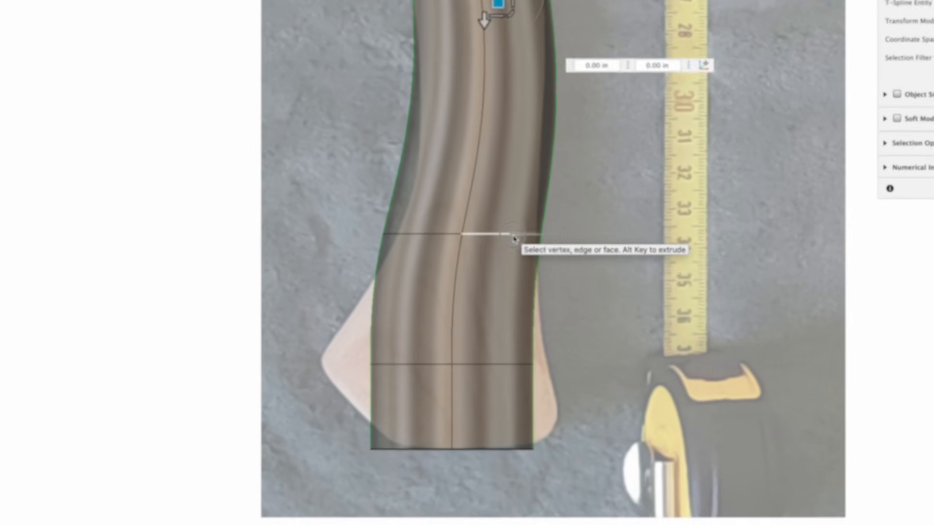
double_click(619, 246)
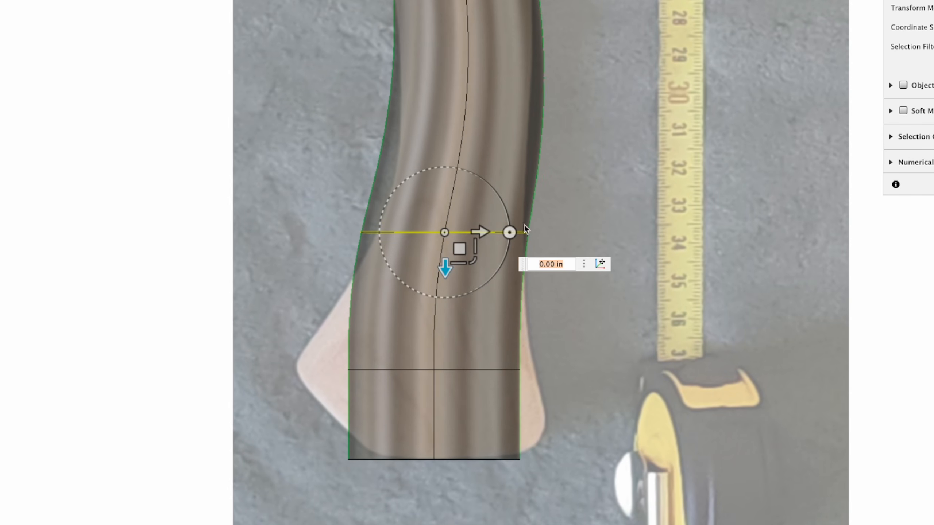
left_click_drag(509, 233, 476, 254)
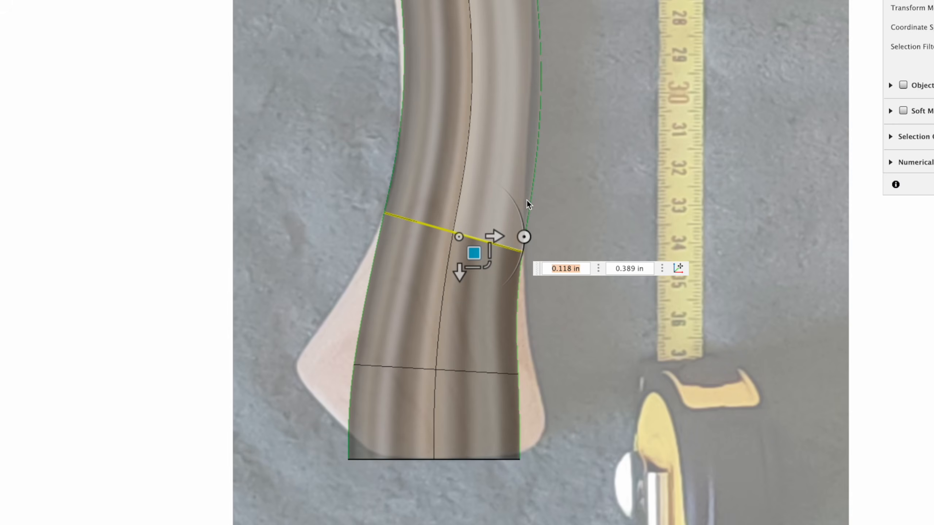
left_click_drag(524, 237, 521, 209)
left_click_drag(470, 257, 463, 251)
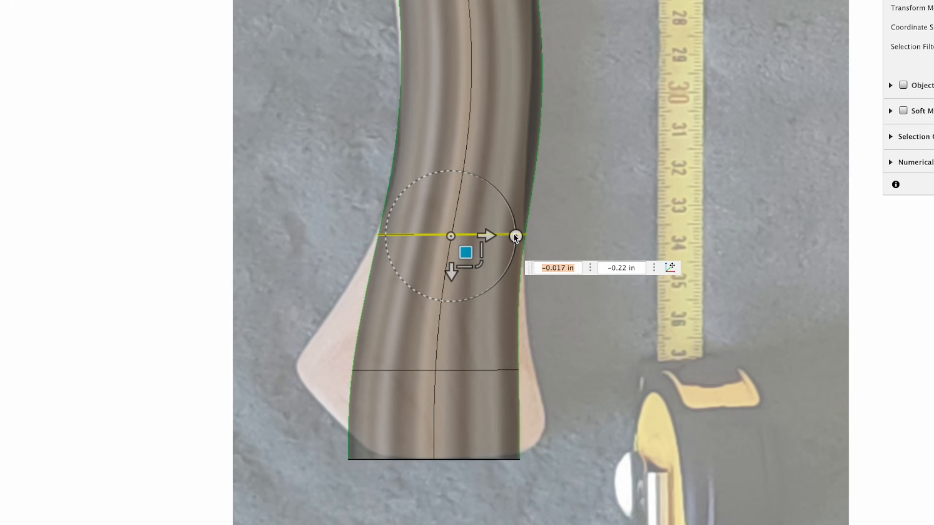
left_click_drag(515, 237, 514, 225)
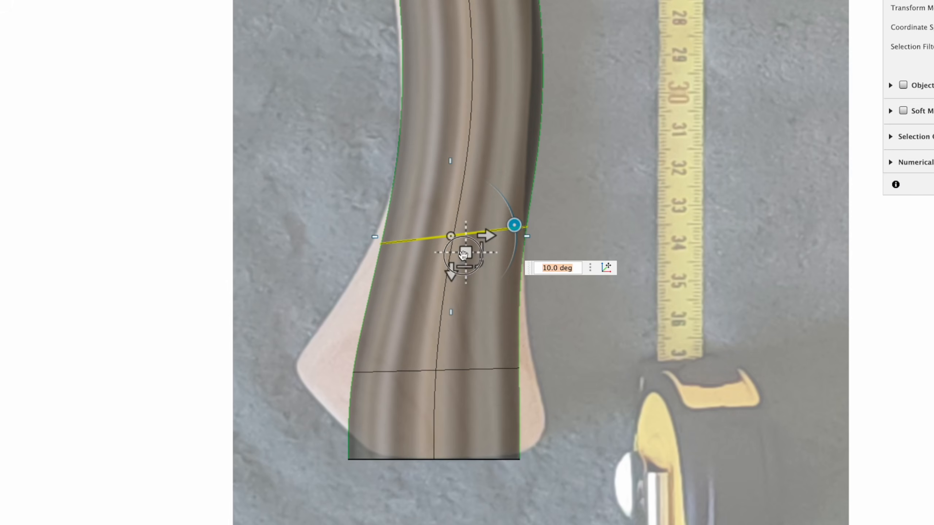
left_click_drag(463, 254, 466, 256)
Step: Widen and tilt the edge loop at the middle of the knob and shift it toward the outline, with a final scale of about 1.049
scroll(572, 139, "down", 3)
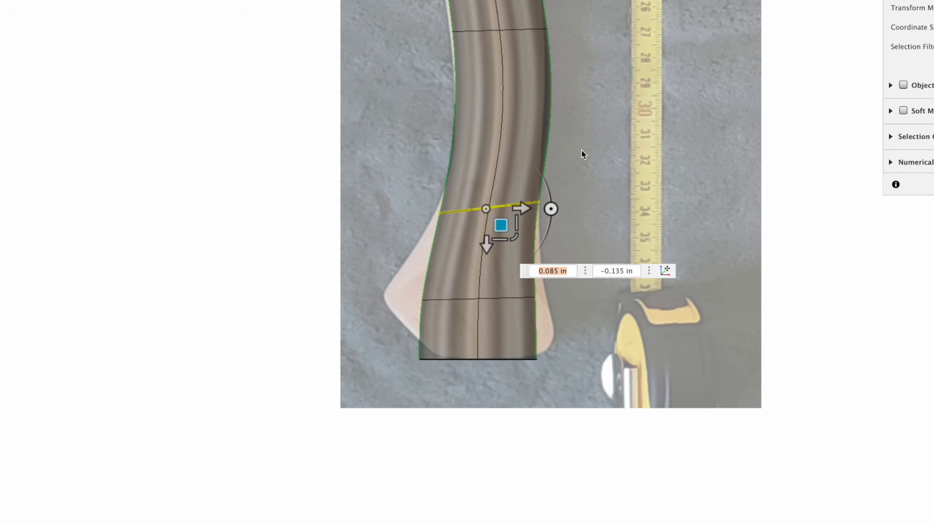
scroll(599, 119, "down", 2)
scroll(577, 319, "up", 2)
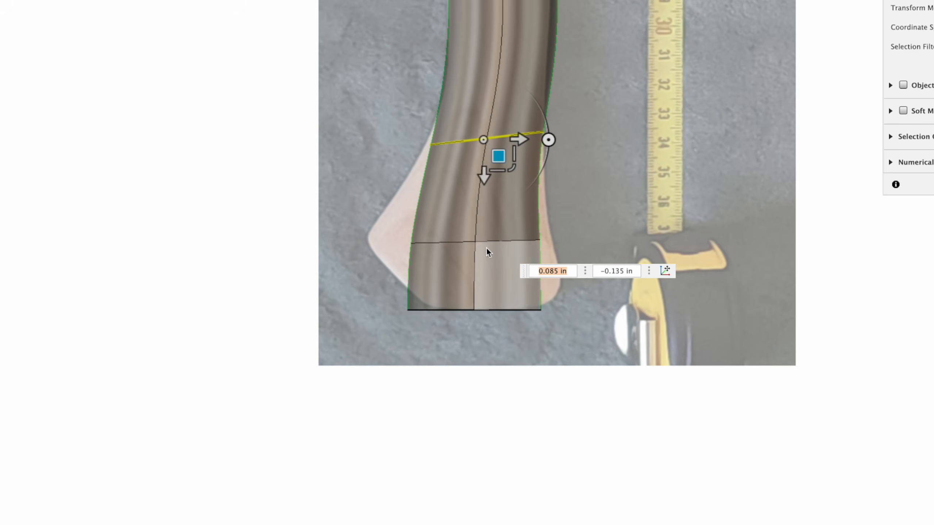
double_click(493, 242)
left_click_drag(547, 243, 490, 252)
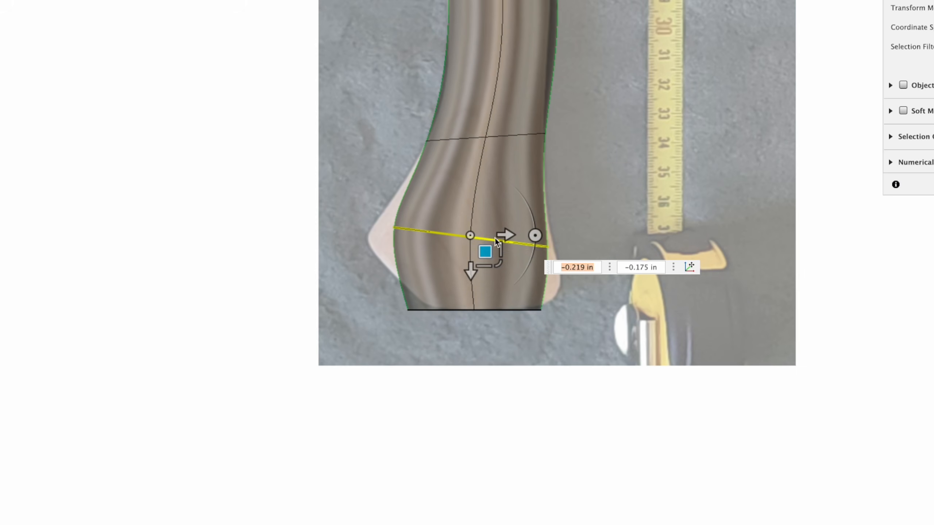
left_click(507, 235)
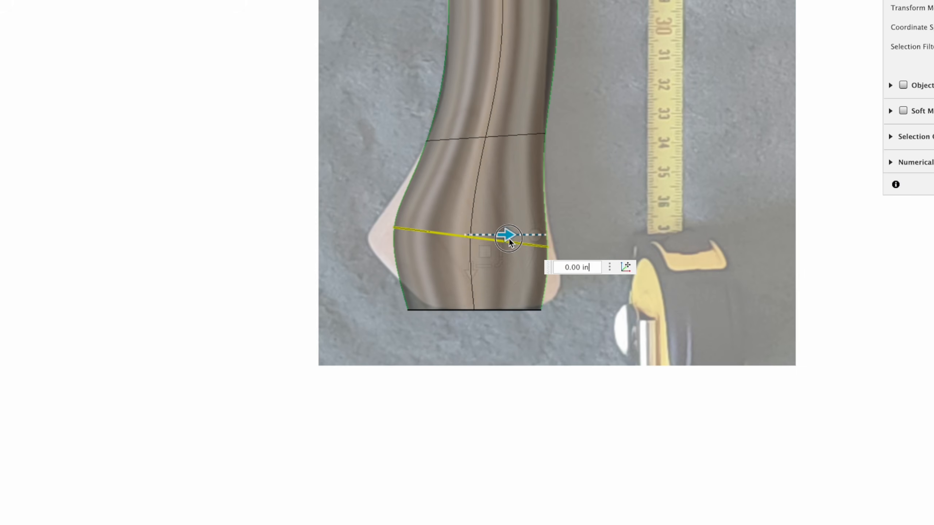
mouse_move(492, 255)
left_mouse_down()
mouse_move(507, 252)
mouse_move(481, 253)
mouse_move(496, 251)
left_mouse_up()
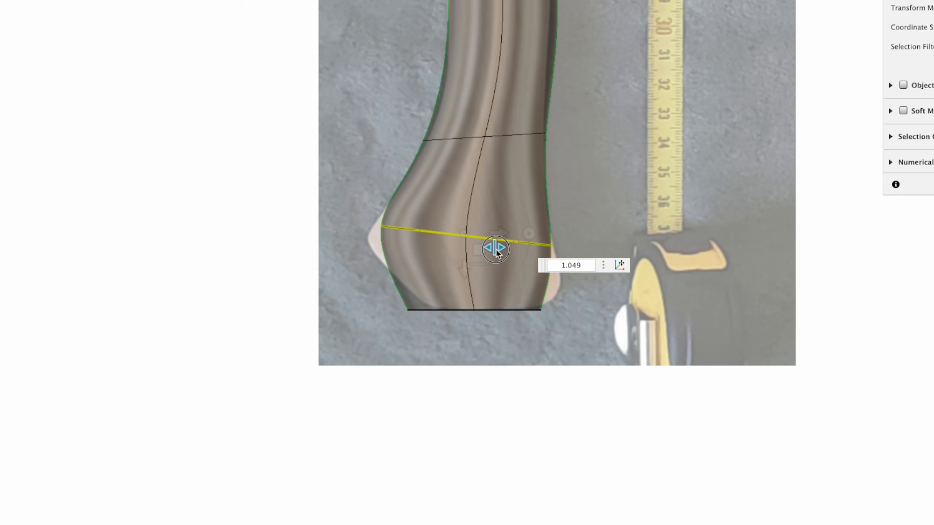
Step: Narrow the handle's bottom end loop and shift it about 0.103 in inward and 0.31 in sideways, then fit the knob's middle loop to the outline
left_click(497, 310)
scroll(507, 320, "up", 4)
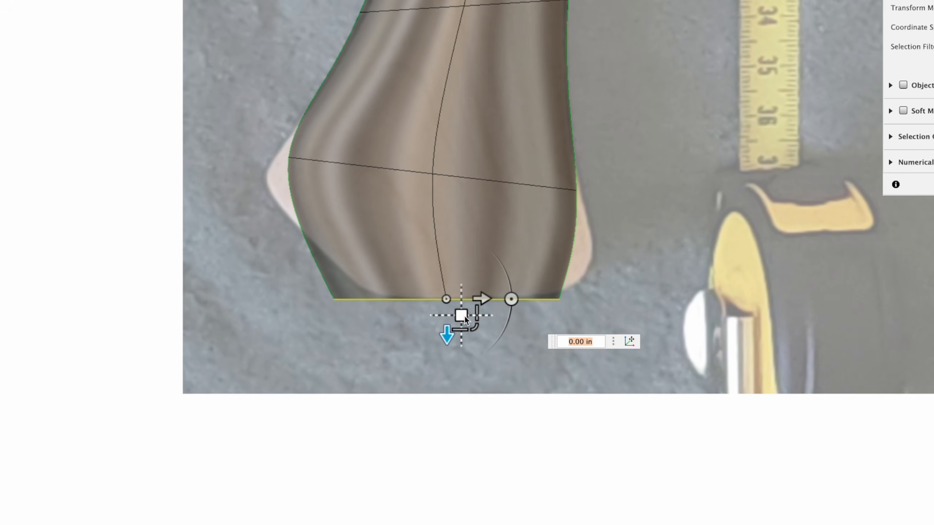
mouse_move(465, 319)
left_mouse_down()
mouse_move(536, 315)
mouse_move(479, 308)
left_mouse_up()
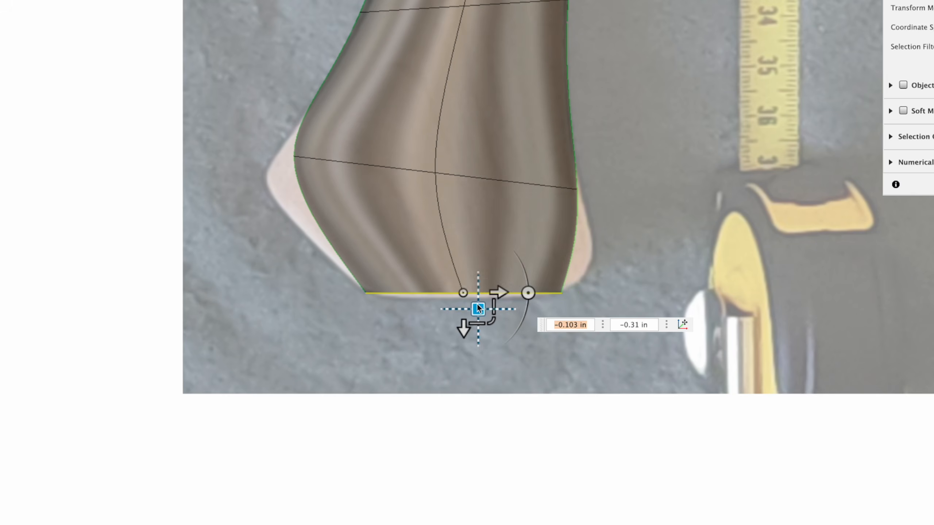
left_click(464, 176)
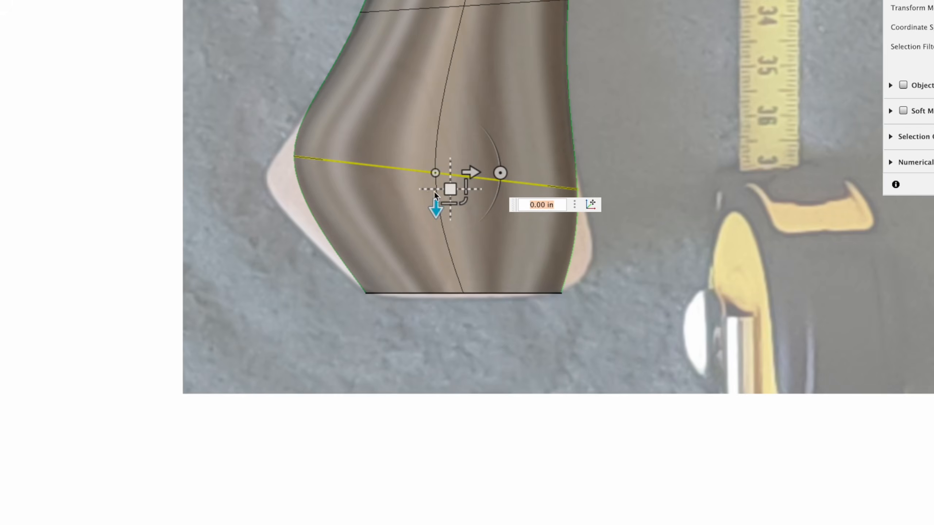
left_click_drag(448, 190, 440, 228)
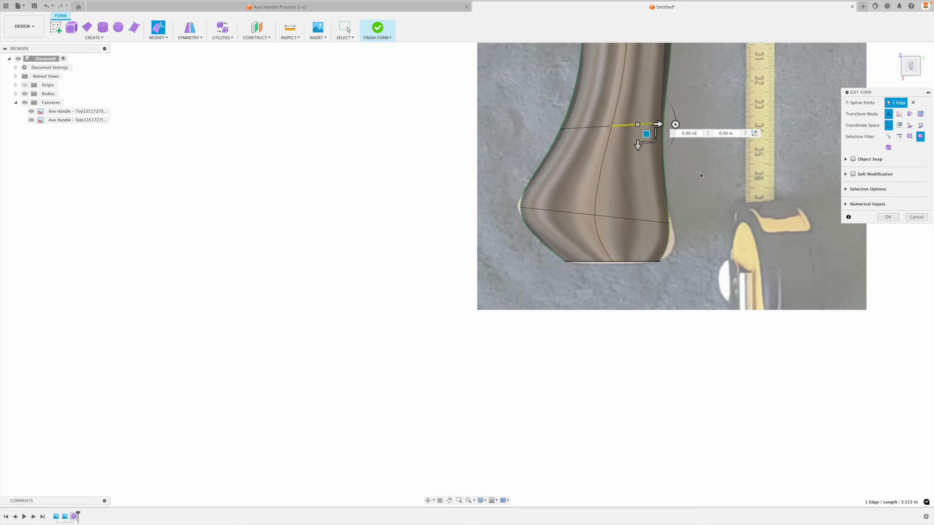
Step: Move the lower-bend edge loop about 0.96 in toward the head and 0.102 in sideways, and narrow it
middle_click_drag(688, 158, 621, 301)
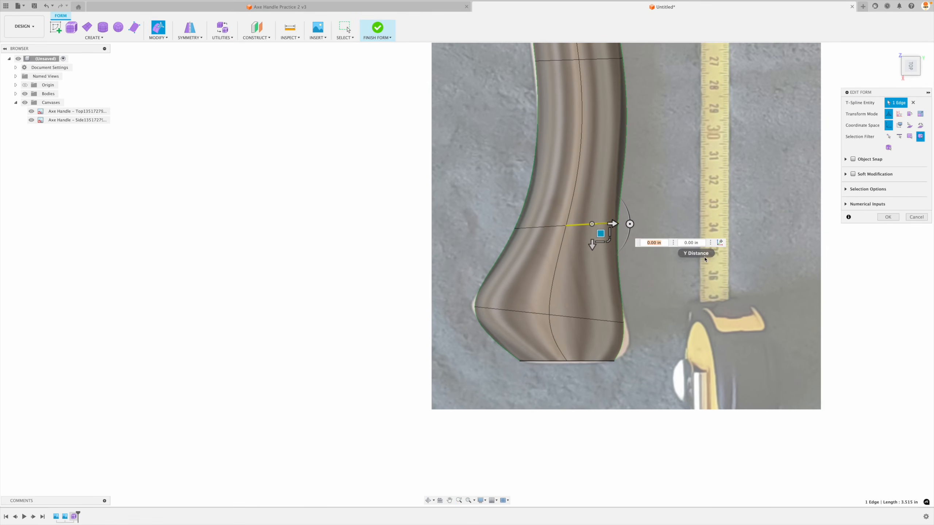
scroll(705, 260, "down", 2)
middle_click_drag(814, 266, 716, 326)
scroll(731, 291, "down", 3)
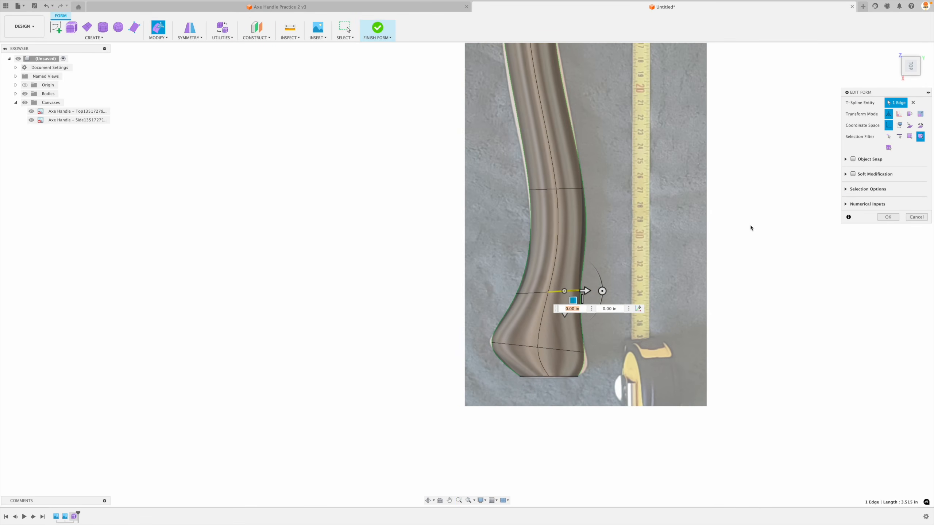
middle_click_drag(751, 228, 715, 277)
scroll(740, 244, "down", 2)
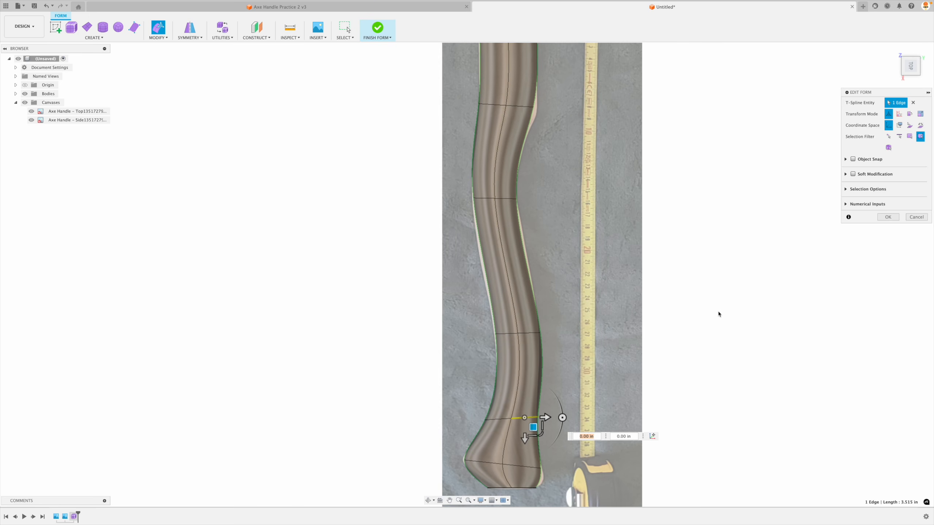
middle_click_drag(727, 306, 797, 282)
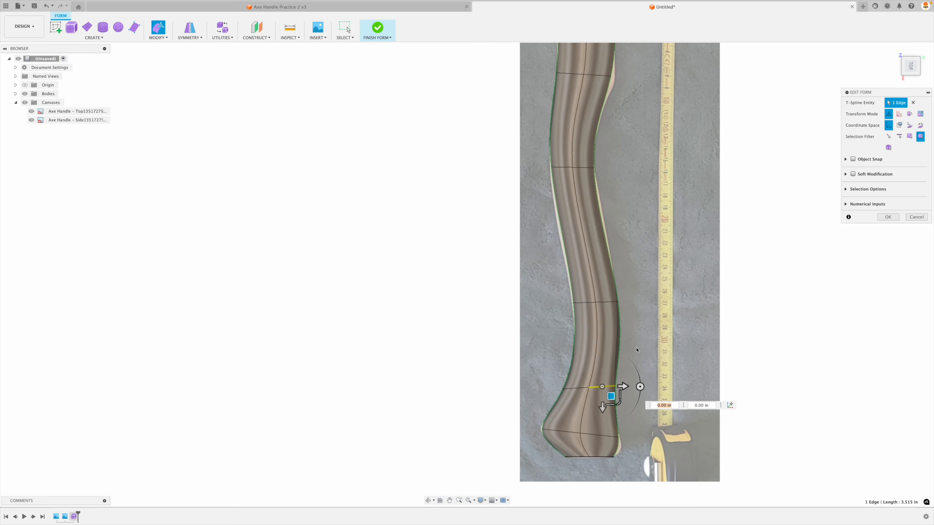
scroll(625, 346, "up", 4)
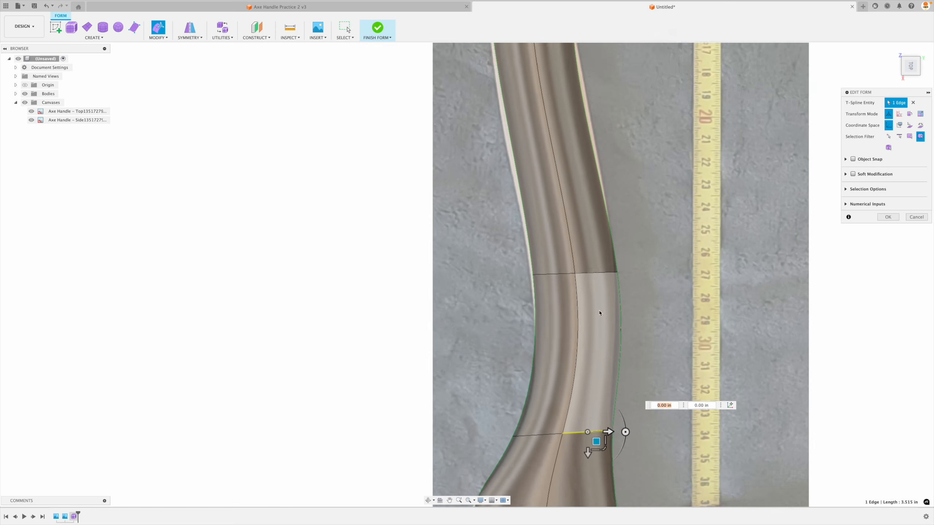
left_click(600, 270)
double_click(600, 270)
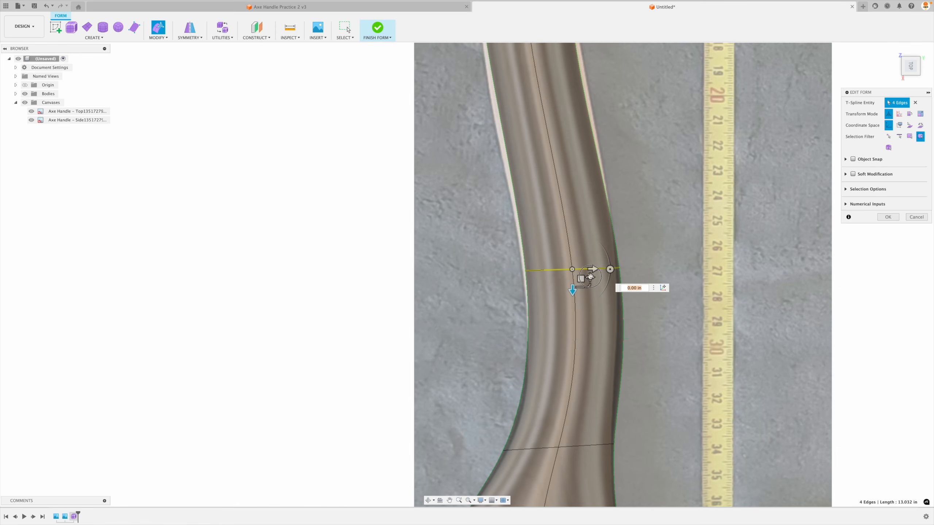
left_click_drag(590, 276, 579, 255)
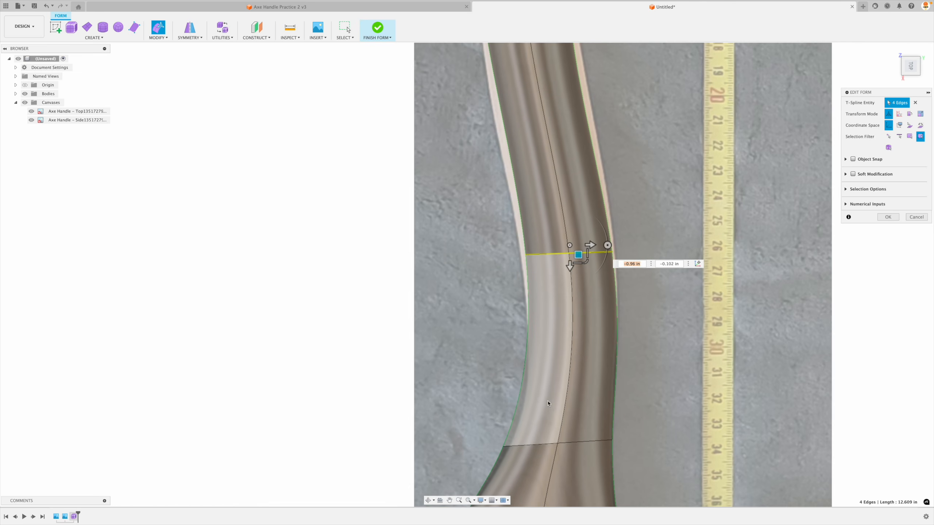
Step: Narrow the loop above the knob and shift it about 0.16 in sideways, then reposition the lower-bend loop and scale its width by about 1.049
double_click(555, 444)
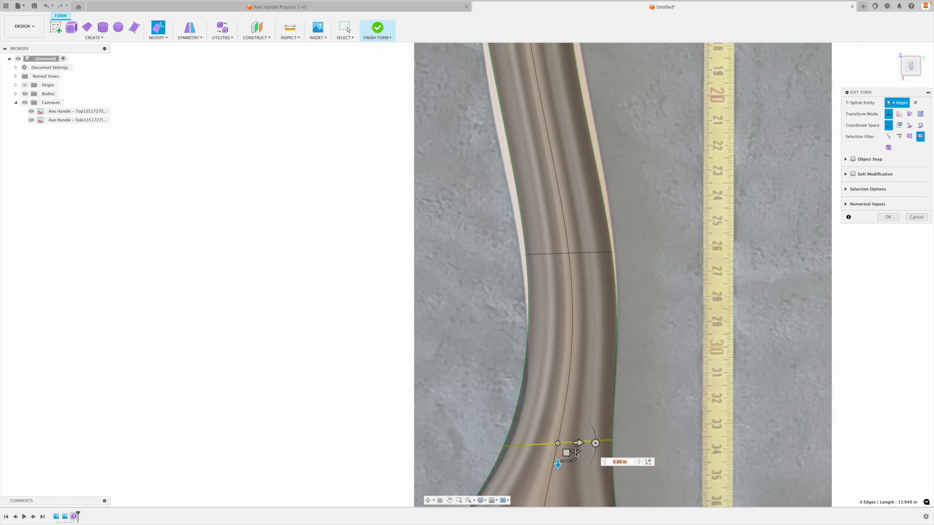
left_click_drag(575, 454, 572, 456)
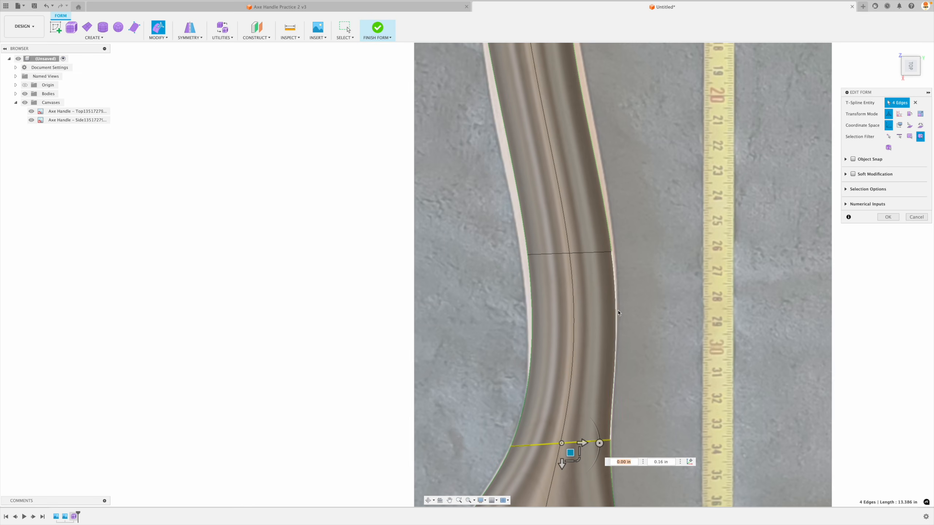
double_click(593, 254)
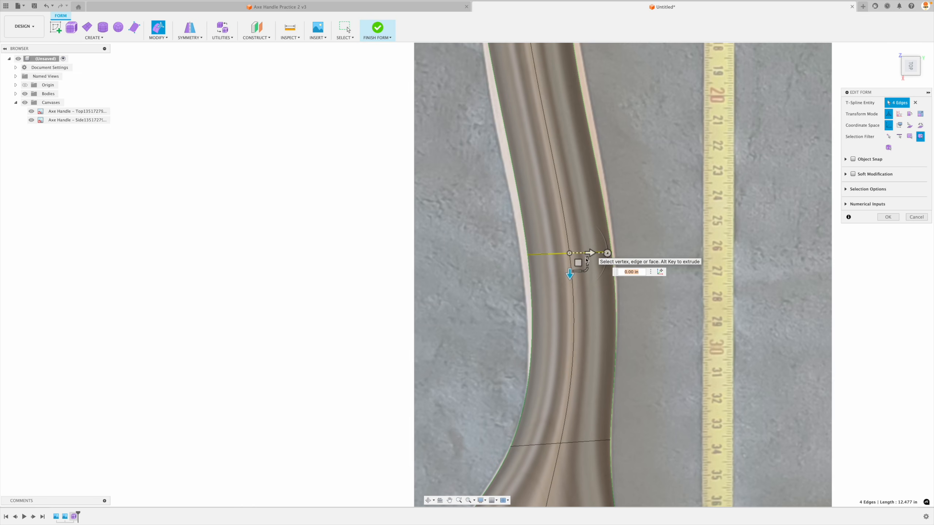
left_click_drag(587, 262, 579, 255)
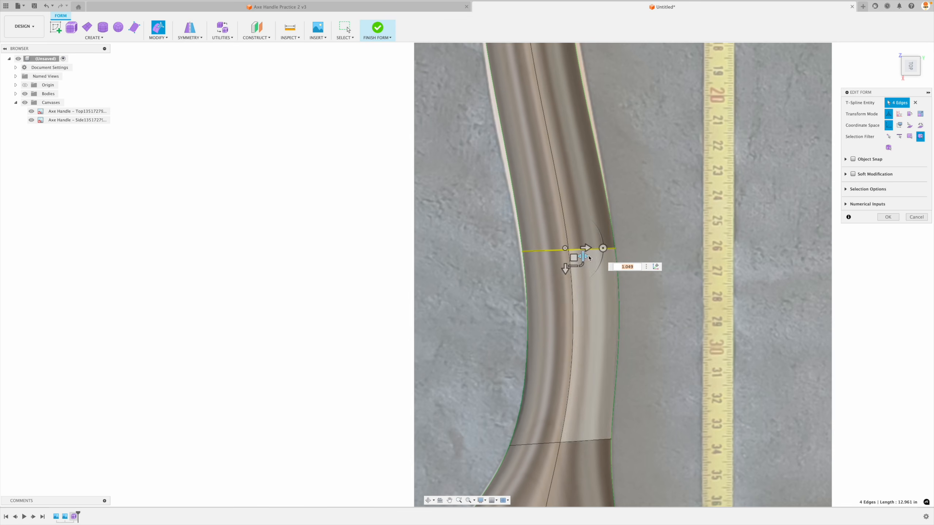
Step: Refine the position and width of the edge loops at the mid bend and the lower bend to follow the outline
scroll(613, 277, "down", 5)
scroll(679, 105, "up", 5)
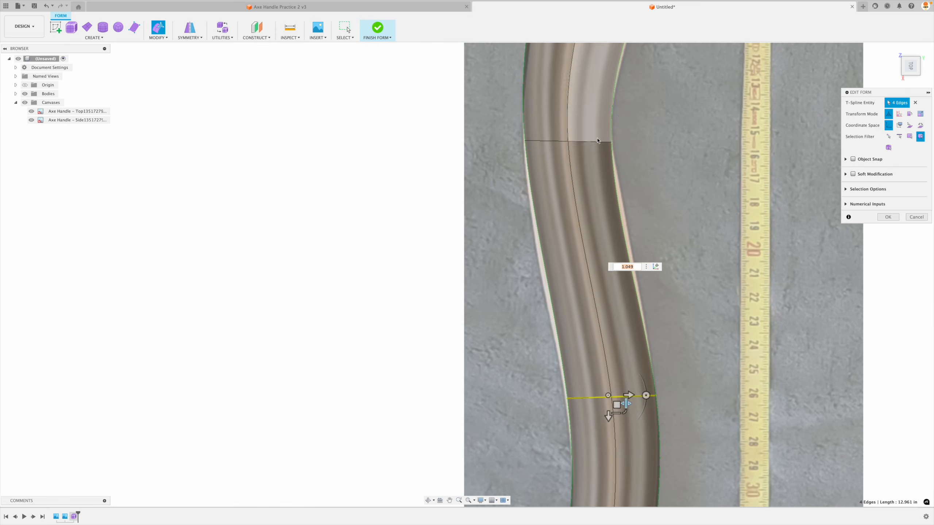
double_click(604, 145)
left_click_drag(578, 151, 587, 154)
left_click_drag(576, 156, 577, 157)
double_click(625, 397)
left_click_drag(629, 405, 617, 406)
double_click(581, 148)
left_click_drag(587, 155, 575, 155)
Step: Shift the edge loop at the middle of the knob slightly toward the head
scroll(635, 217, "down", 5)
scroll(645, 446, "up", 5)
left_click(584, 375)
double_click(583, 380)
left_click_drag(589, 385, 579, 383)
Step: Subdivide the two faces at the head end of the handle into 2 length faces and 1 width face, using Simple insert mode
scroll(657, 357, "down", 5)
scroll(675, 151, "down", 2)
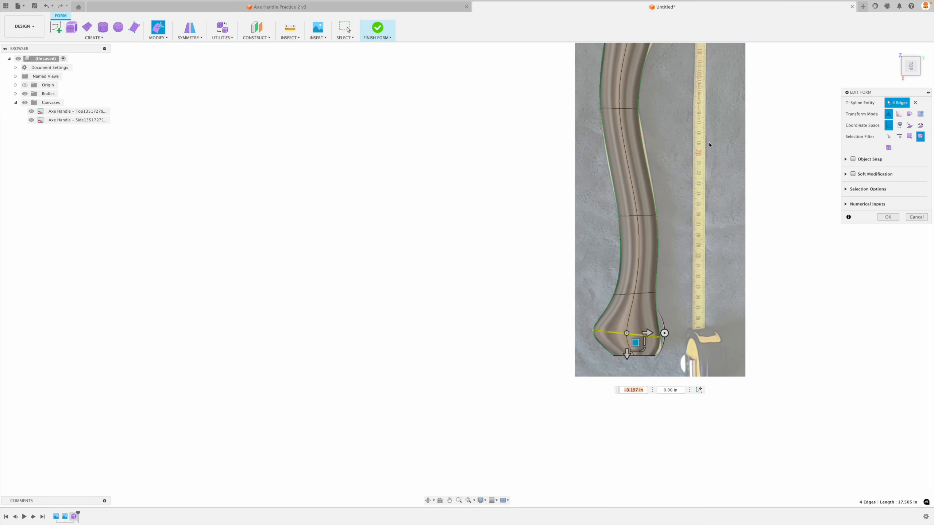
middle_click_drag(709, 145, 651, 265)
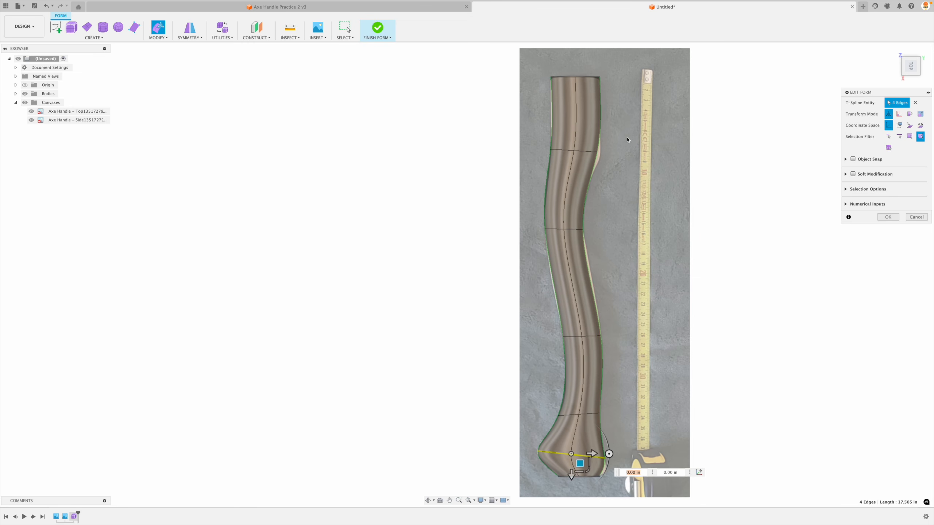
scroll(611, 94, "up", 6)
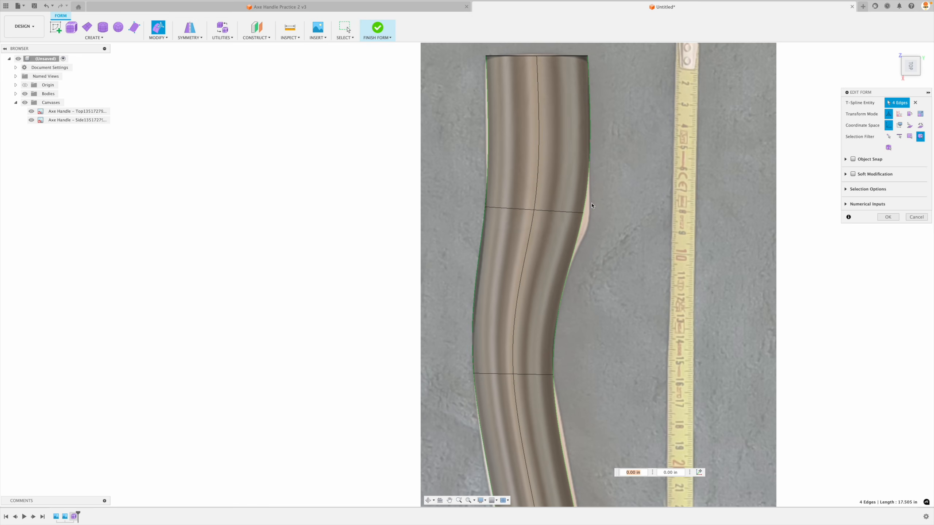
left_click(509, 185)
left_click(552, 180, "super")
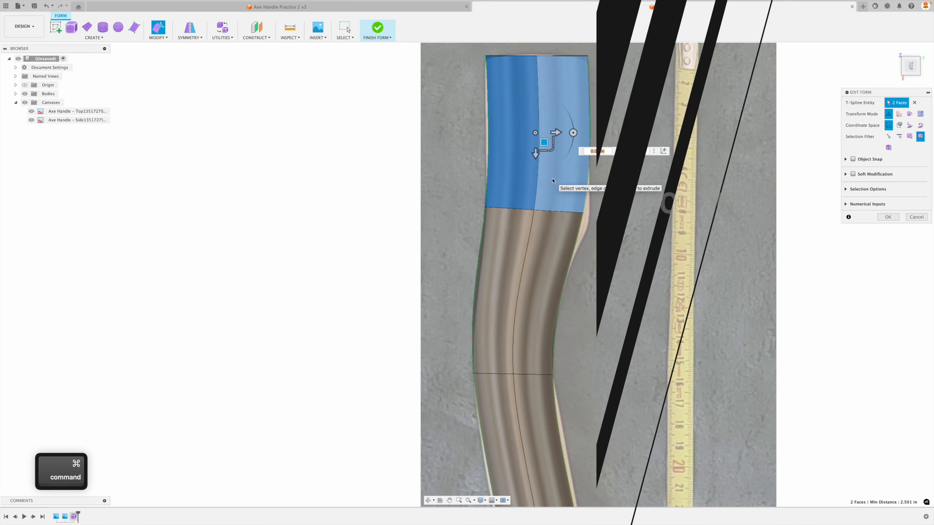
left_click(158, 33)
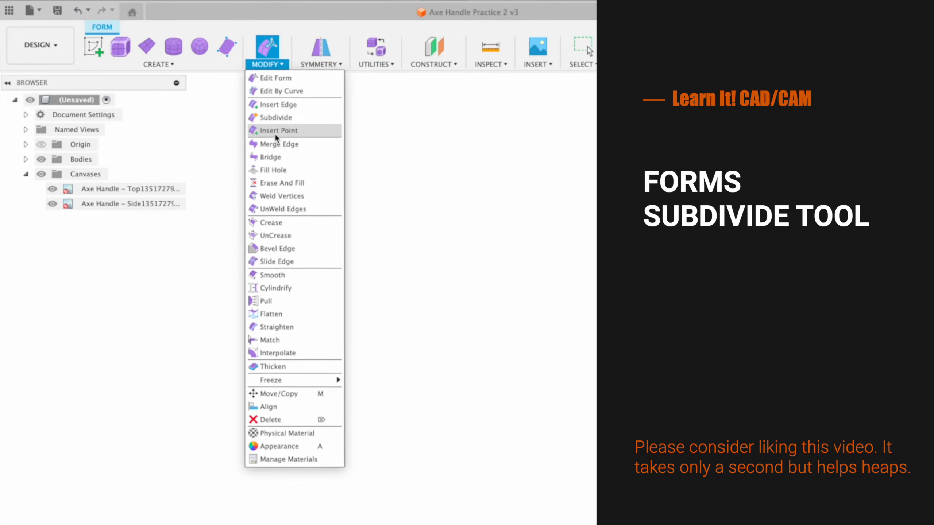
left_click(282, 119)
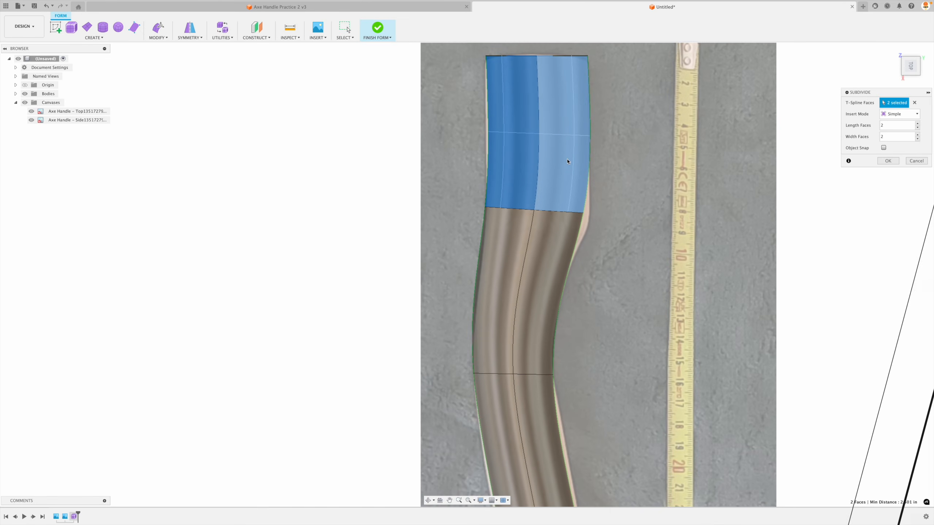
left_click(919, 140)
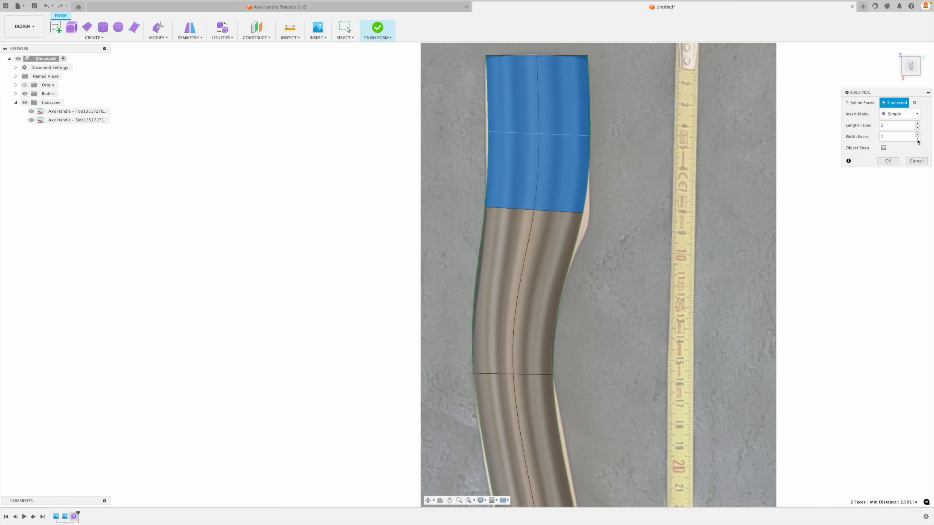
left_click(894, 161)
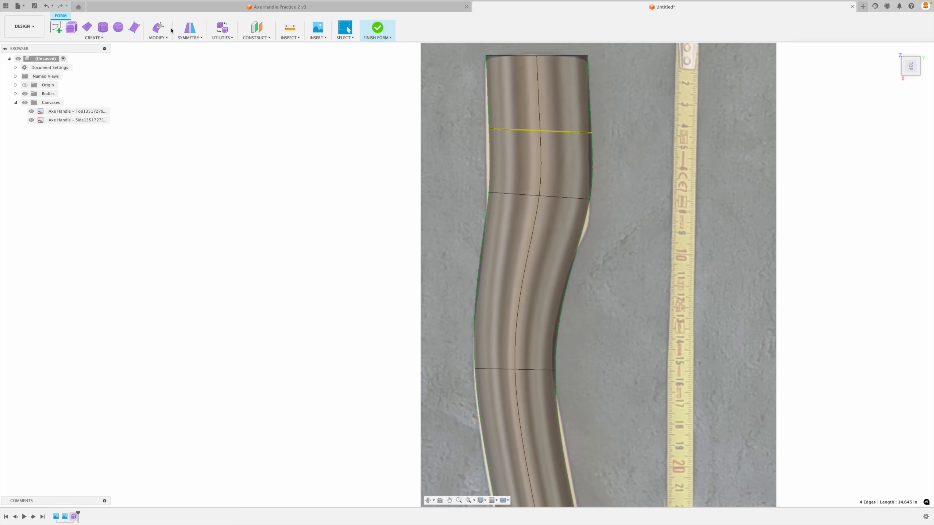
Step: Try to move the newly added head-end edge loop about 4.18 in toward the upper bend, and undo the move
left_click(155, 33)
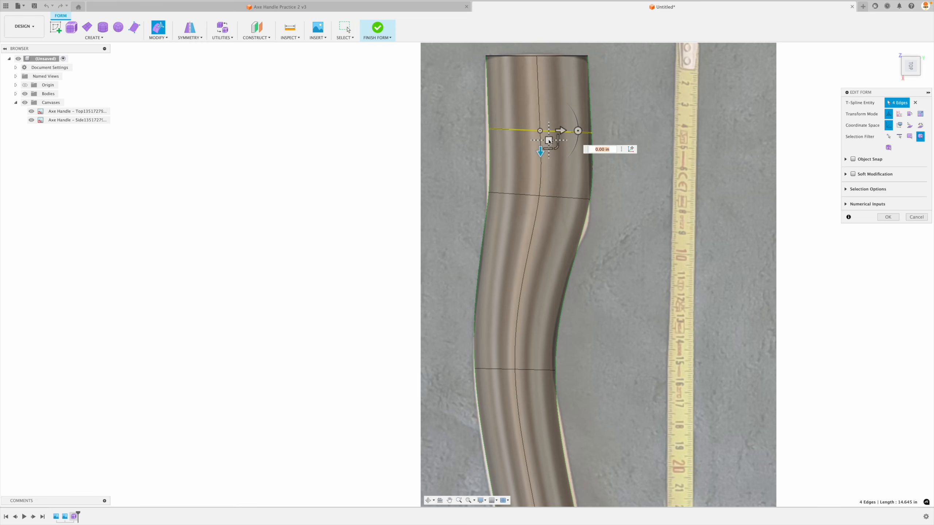
left_click_drag(548, 143, 546, 231)
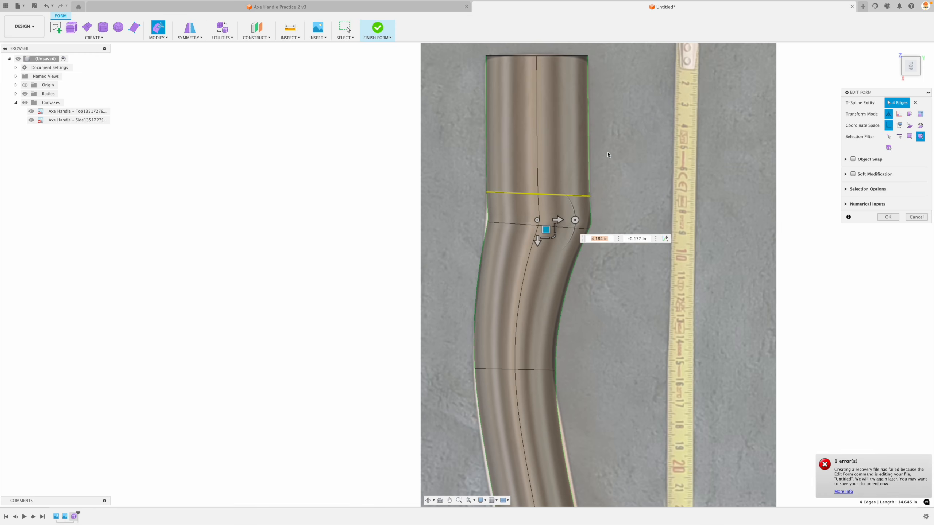
key("super+z")
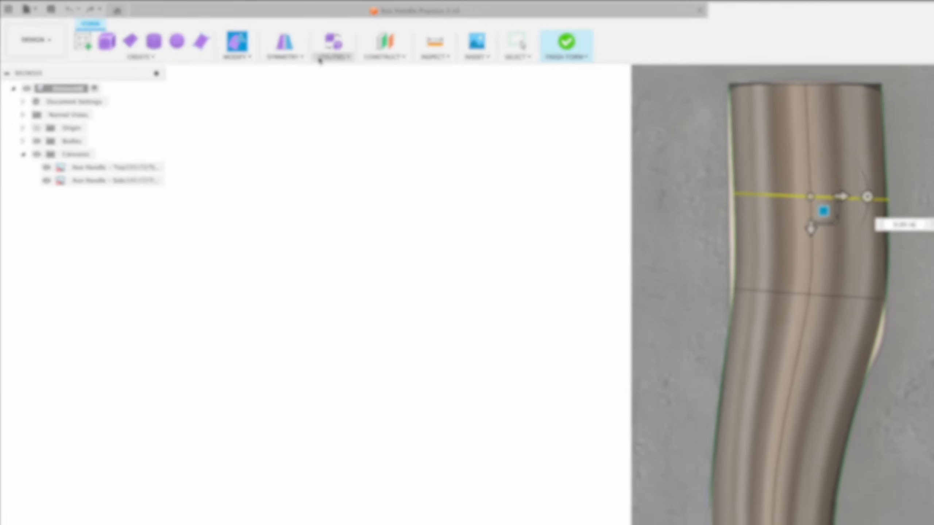
Step: Use Slide Edge to slide the added head-end edge loop toward the upper bend, at a slide location of about -0.51
left_click(243, 58)
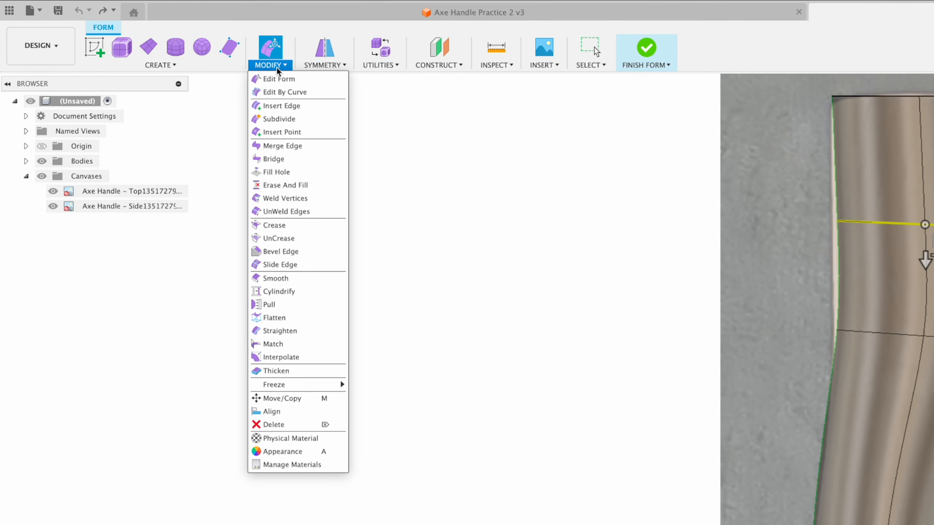
left_click(291, 265)
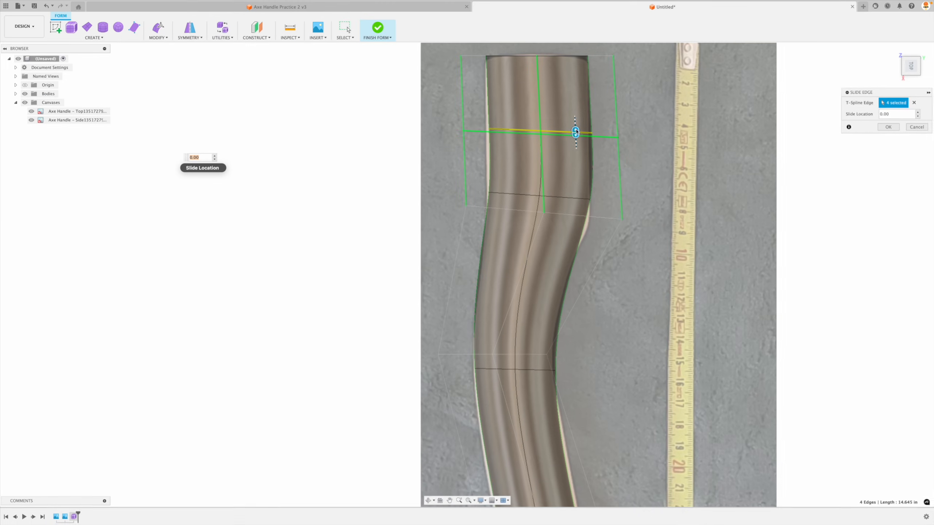
left_click_drag(820, 189, 825, 226)
left_click_drag(578, 158, 579, 166)
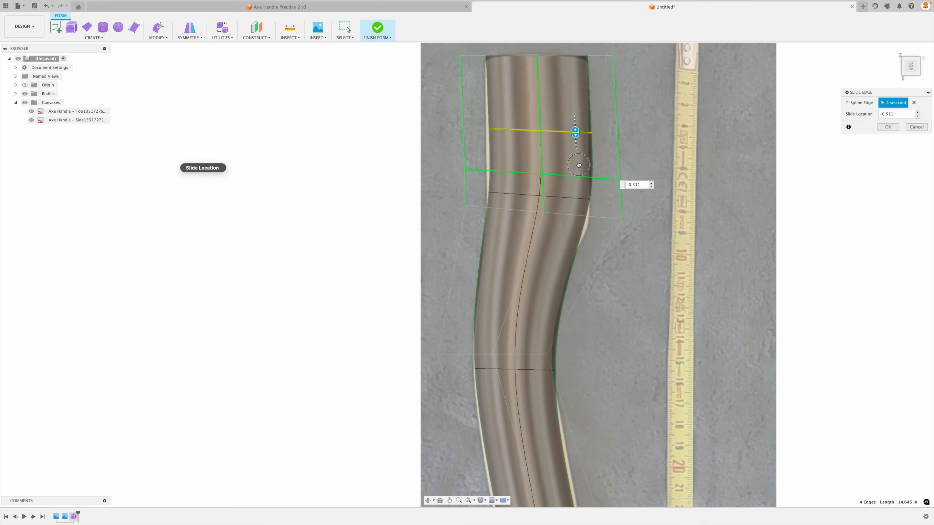
left_click(891, 128)
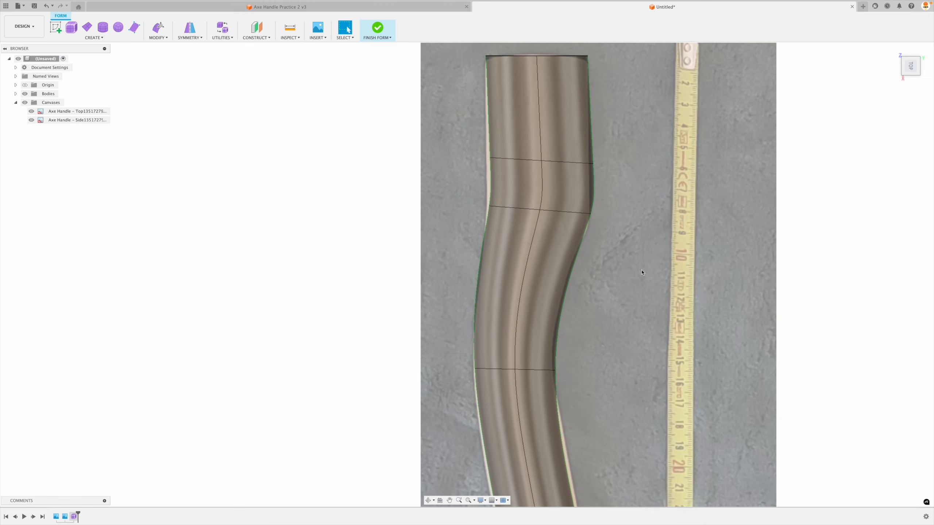
Step: Slide the same edge loop a little farther along the handle toward the upper bend
scroll(531, 125, "up", 3)
double_click(531, 124)
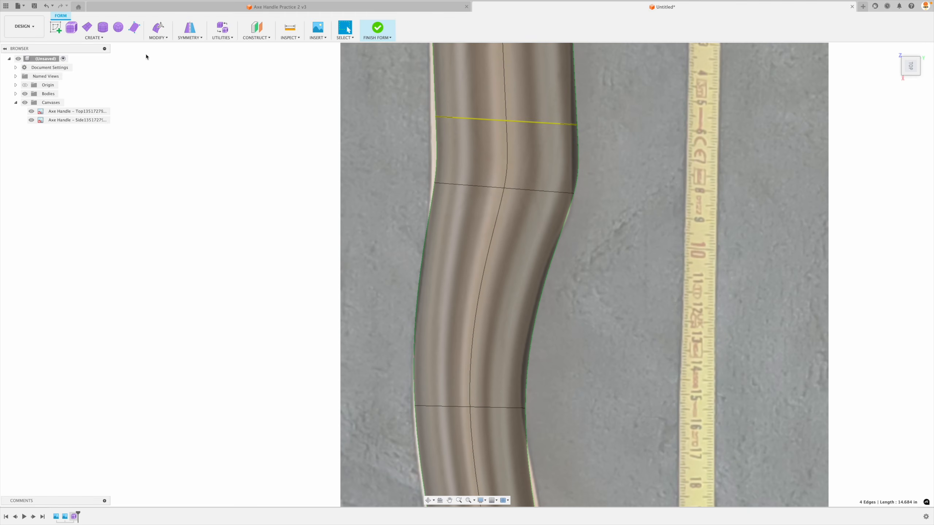
left_click(159, 37)
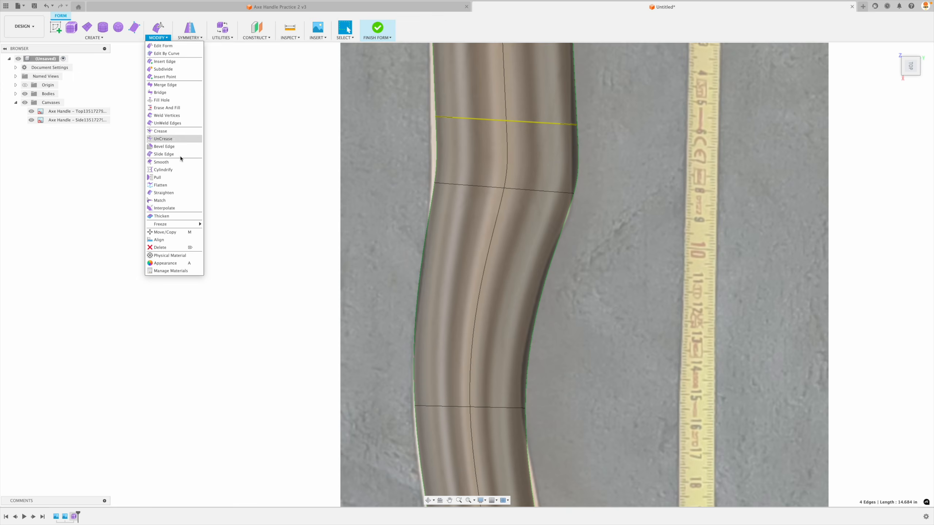
left_click(176, 138)
left_click_drag(553, 127, 588, 180)
left_click(888, 127)
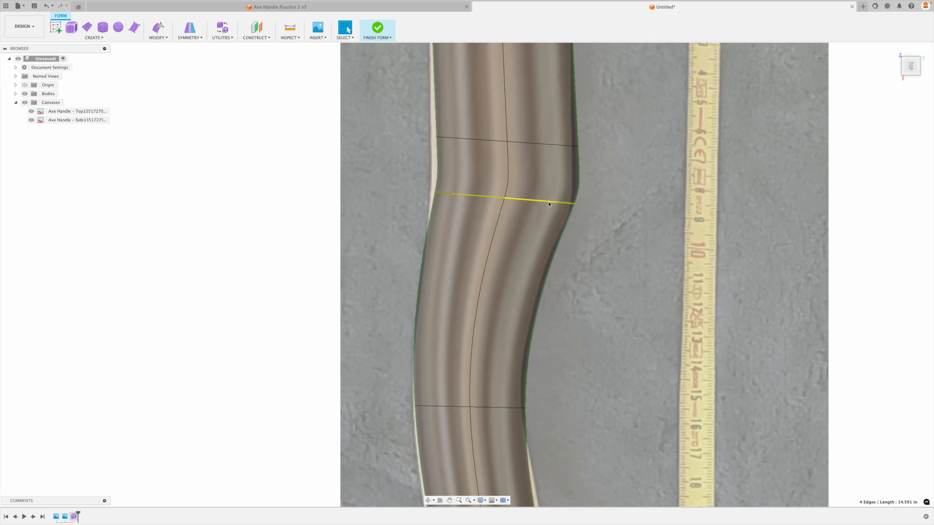
Step: Reposition the upper-bend edge loop and the loop above it to fit the outline, shifting them about 0.44 in and 0.46 in toward the knob
left_click(154, 27)
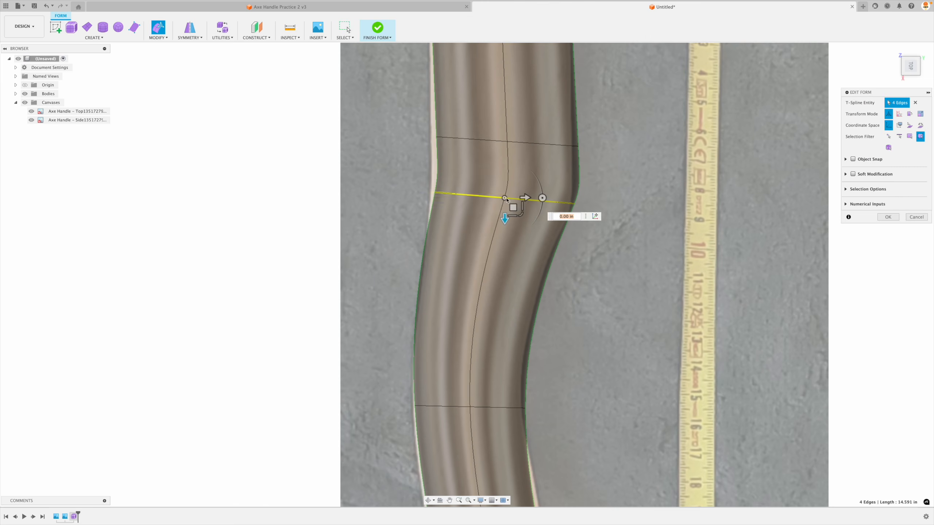
left_click_drag(512, 209, 505, 218)
double_click(555, 147)
left_click_drag(511, 150, 509, 168)
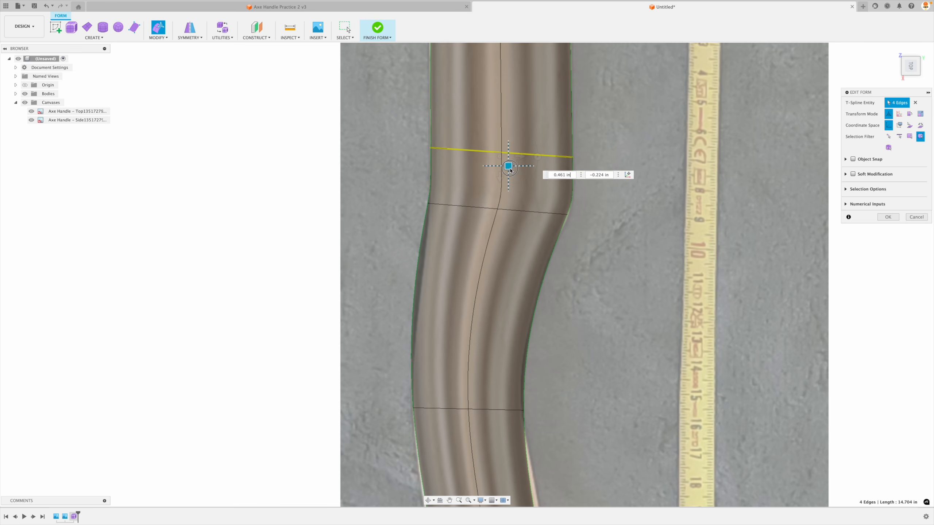
double_click(516, 212)
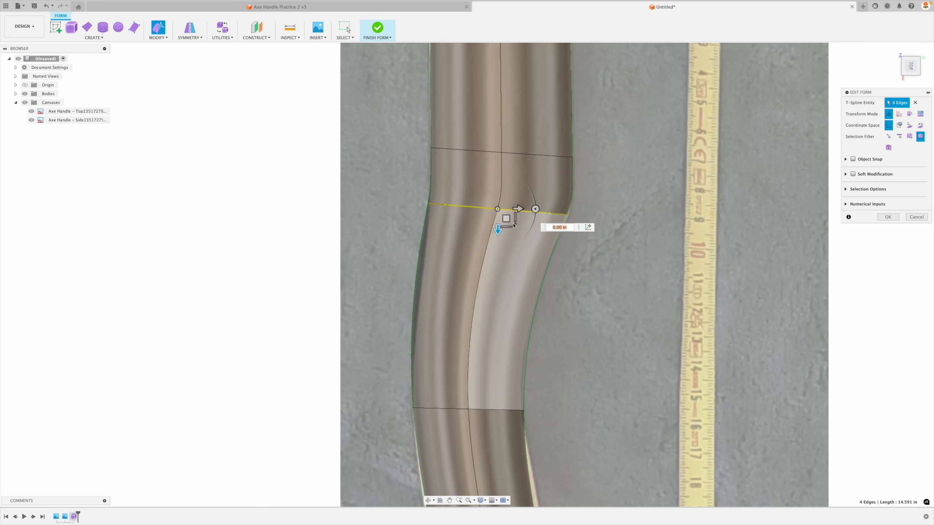
left_click_drag(515, 219, 508, 233)
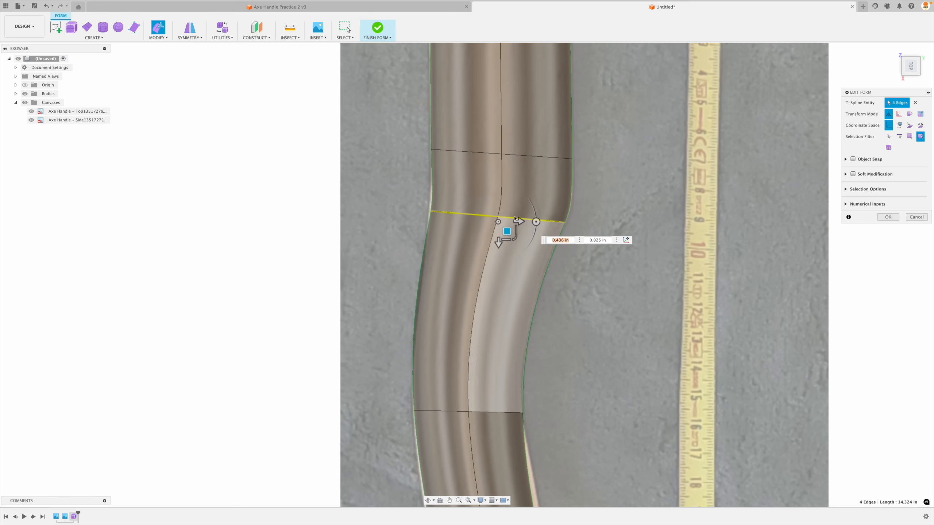
Step: Subdivide the two faces between the closely spaced loops at the upper bend into 2 length faces and 1 width face
left_click(526, 156)
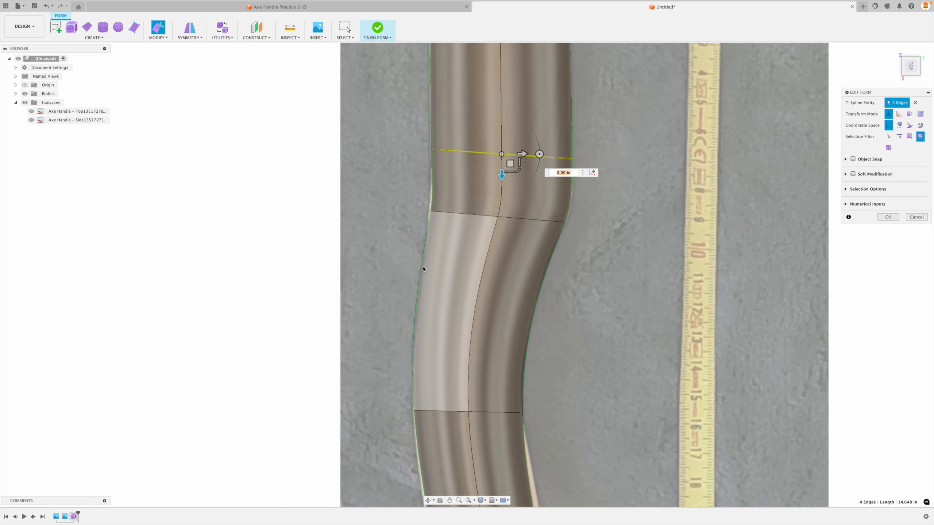
left_click(522, 180)
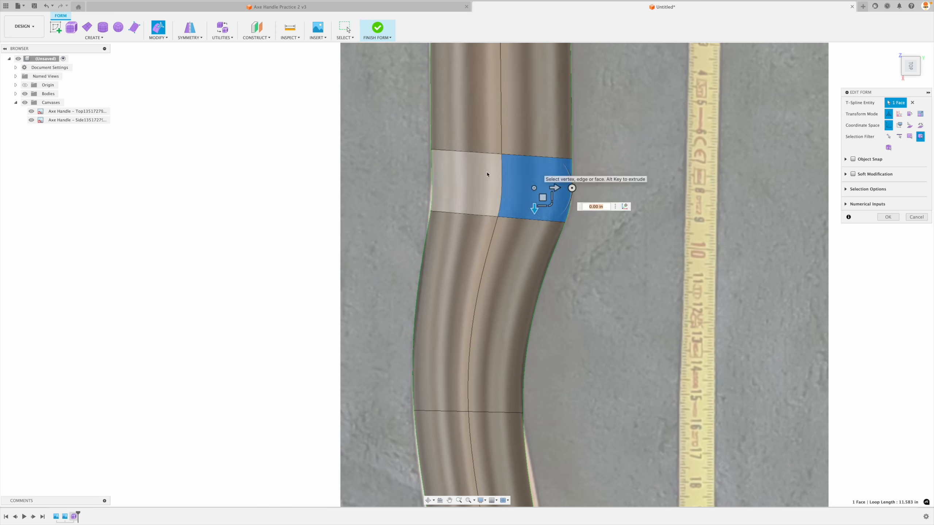
left_click(487, 175, "shift")
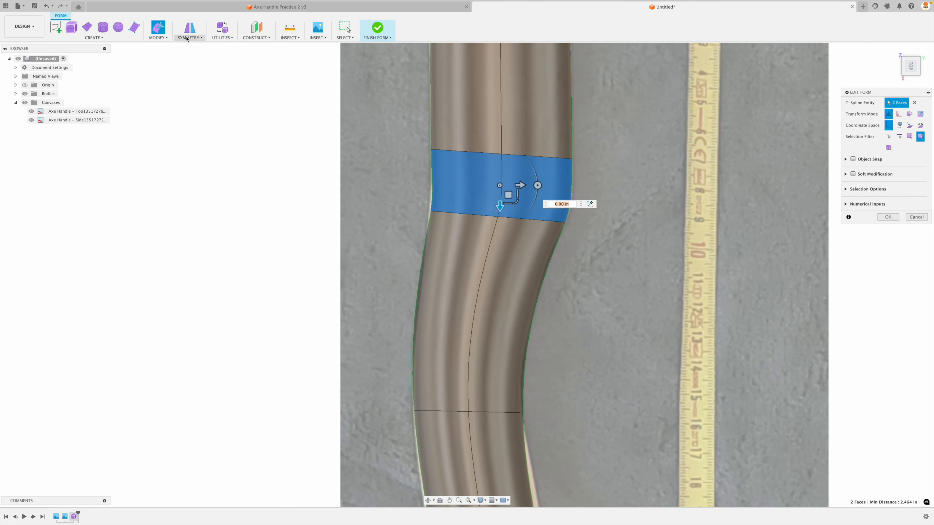
left_click(162, 38)
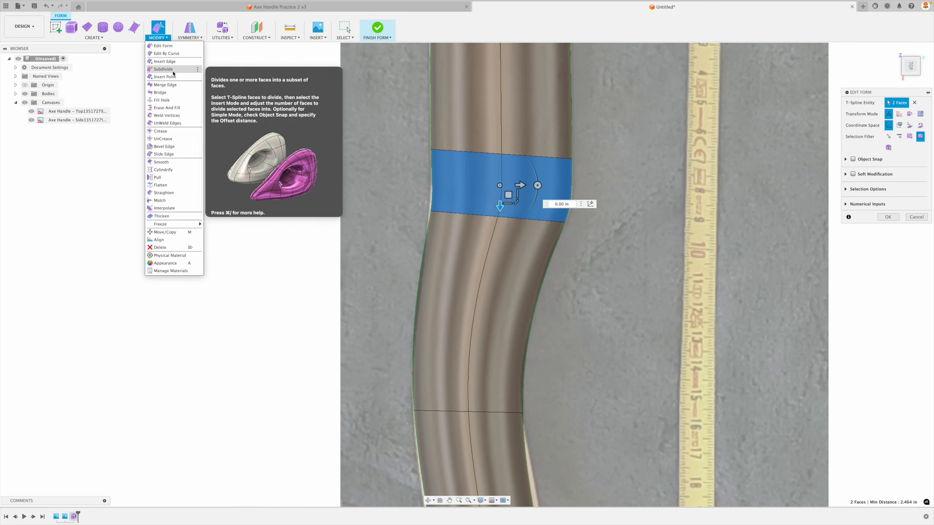
left_click(163, 69)
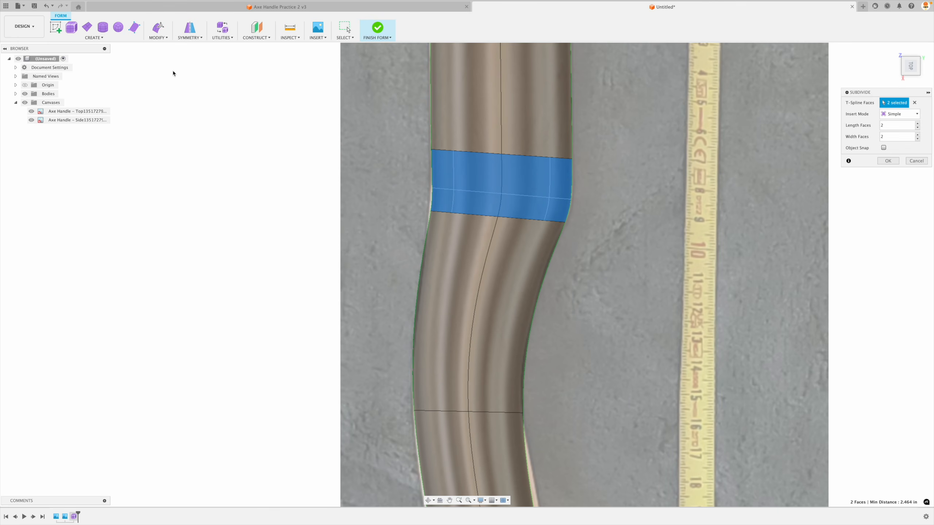
left_click(918, 139)
left_click(885, 162)
Step: Move the lowest of the three upper-bend edge loops about 0.504 in toward the knob and 0.282 in sideways
scroll(599, 247, "up", 2)
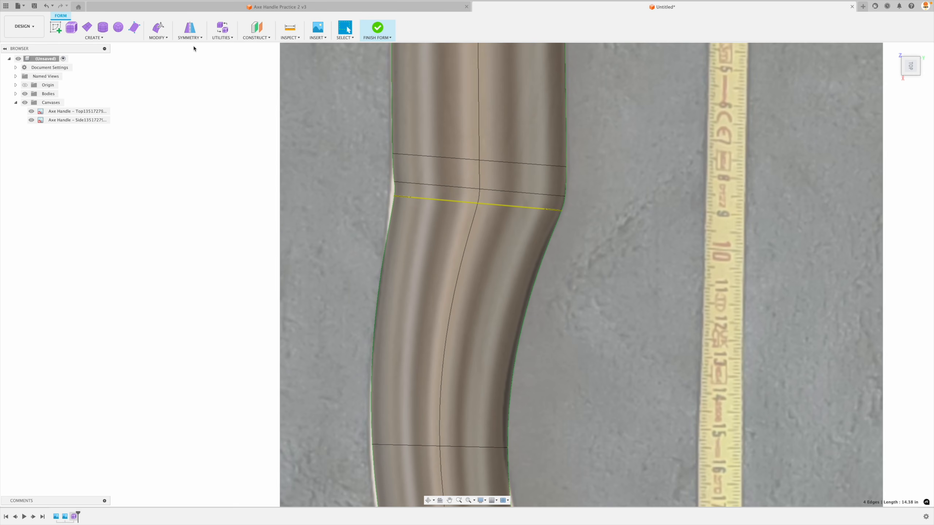
left_click(154, 31)
left_click_drag(498, 207, 477, 230)
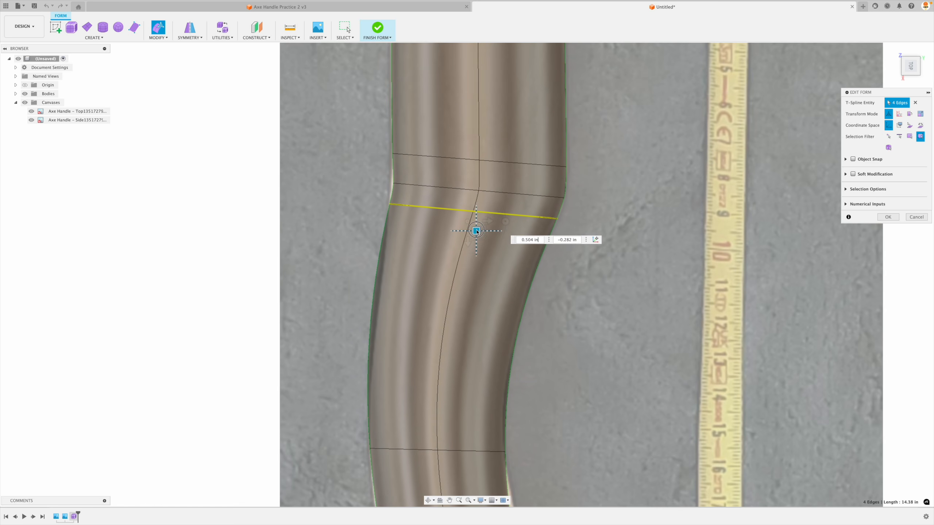
Step: Level the middle edge loop at the upper bend, then rotate the loop below it and scale its width by about 0.941
double_click(492, 195)
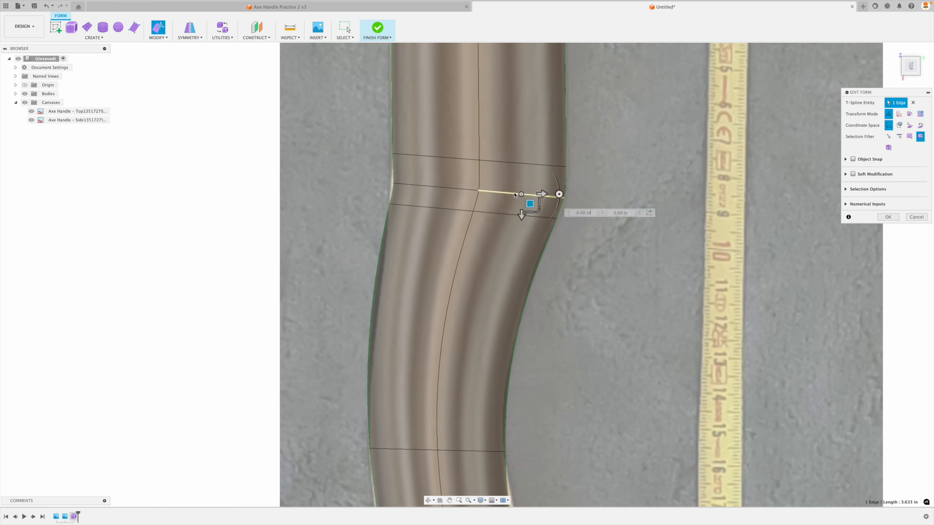
left_click_drag(492, 195, 519, 179)
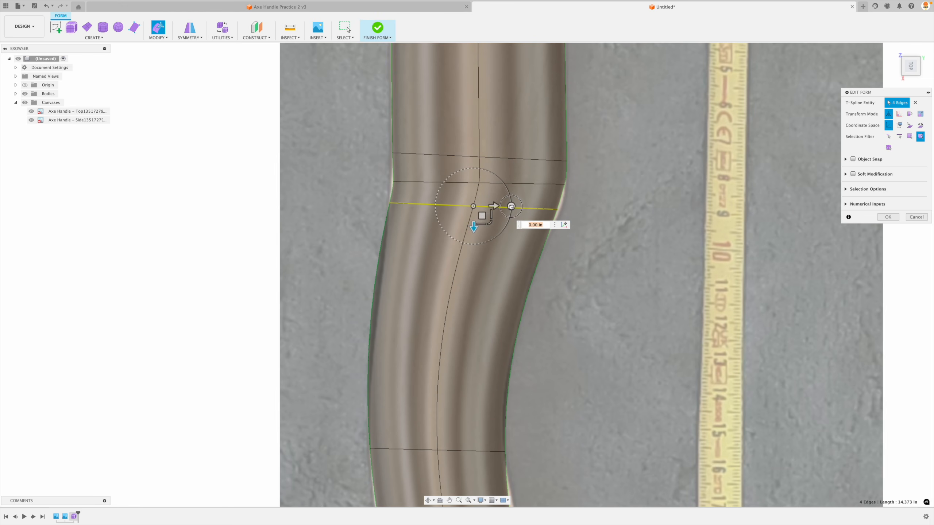
left_click_drag(511, 206, 490, 222)
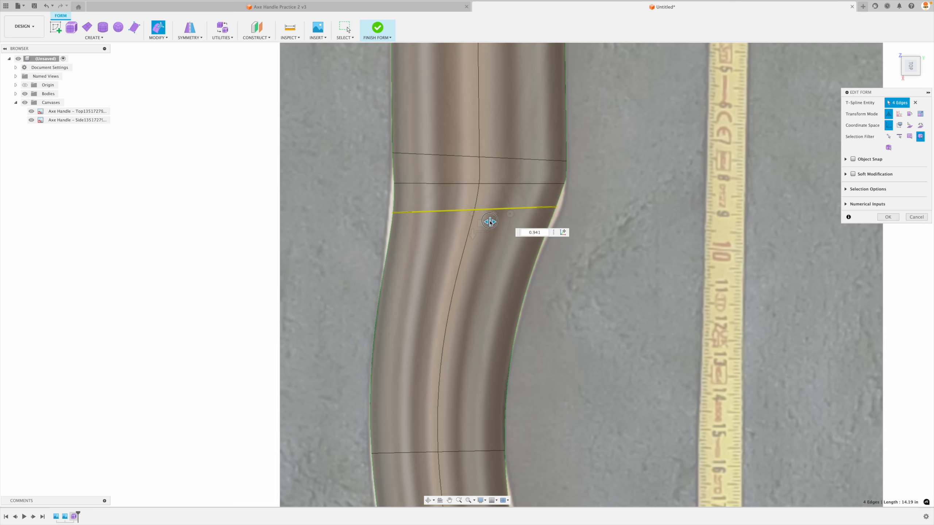
Step: Shift the middle and lower upper-bend edge loops toward the knob to follow the outline, moving the middle one a final 0.262 in
double_click(527, 183)
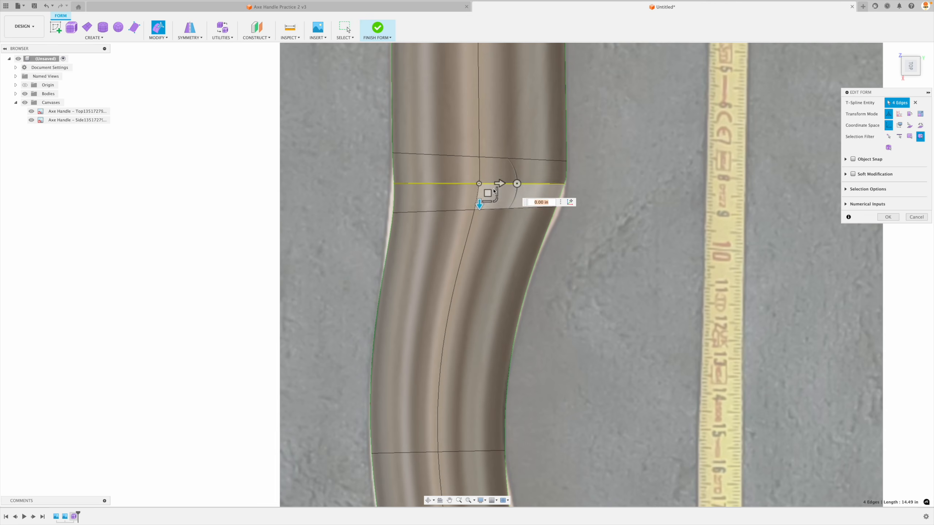
left_click_drag(488, 193, 478, 240)
double_click(497, 213)
double_click(520, 189)
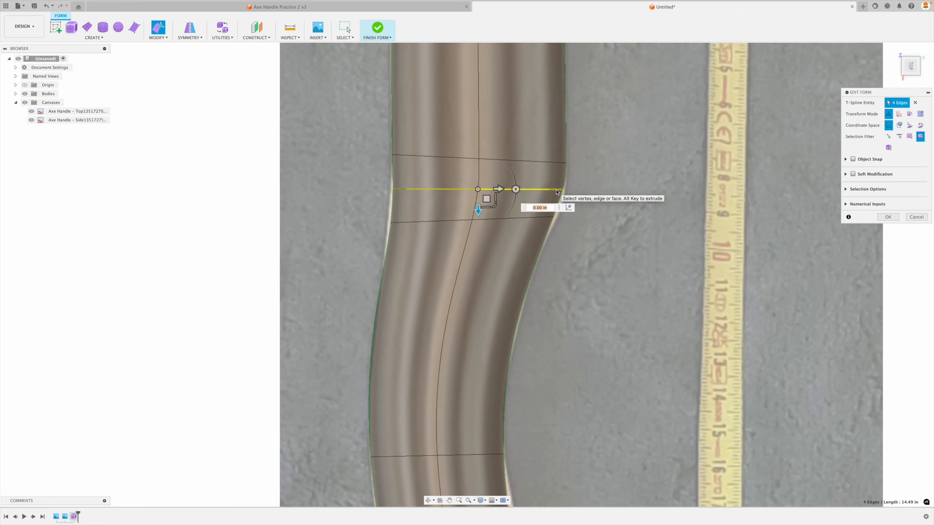
left_click_drag(495, 198, 487, 208)
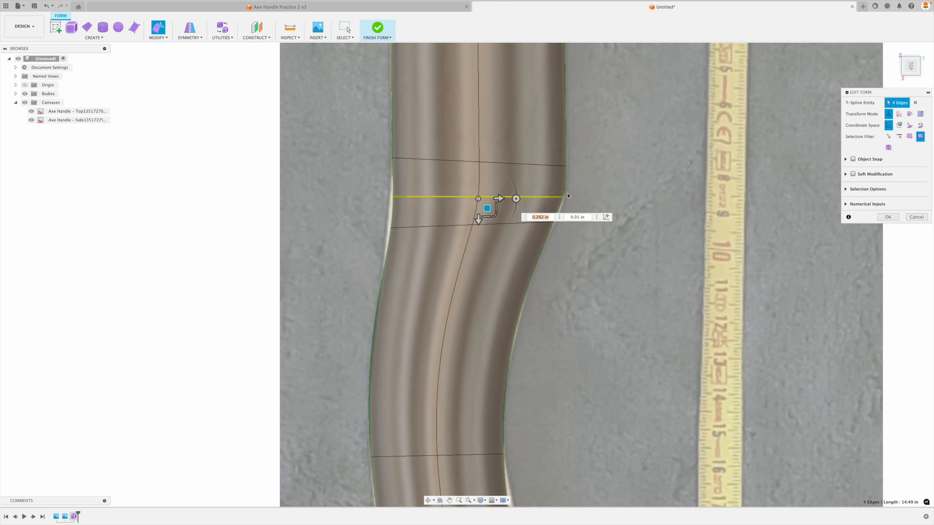
Step: Widen the middle upper-bend edge loop slightly to meet the outline, then scale the width of the loop below it by 1.025
left_click(496, 207)
left_click_drag(497, 207, 496, 226)
double_click(494, 225)
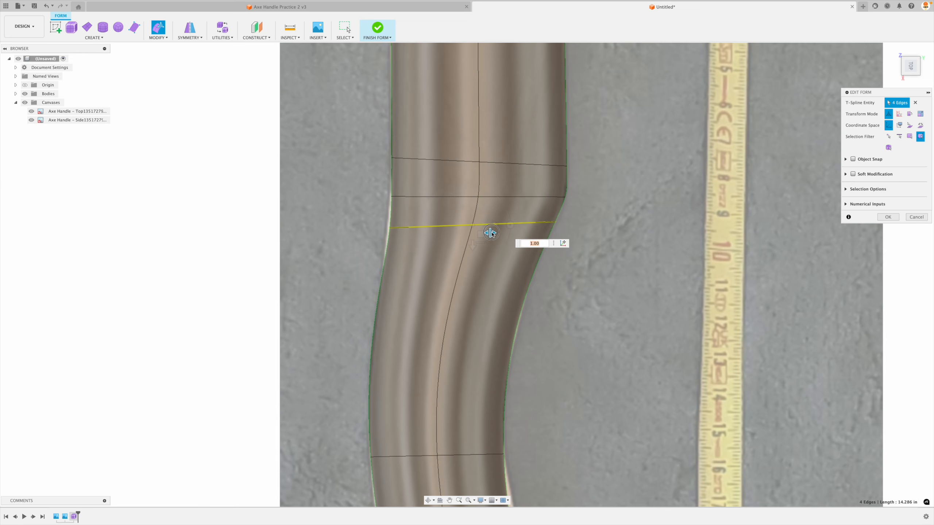
type("1.025")
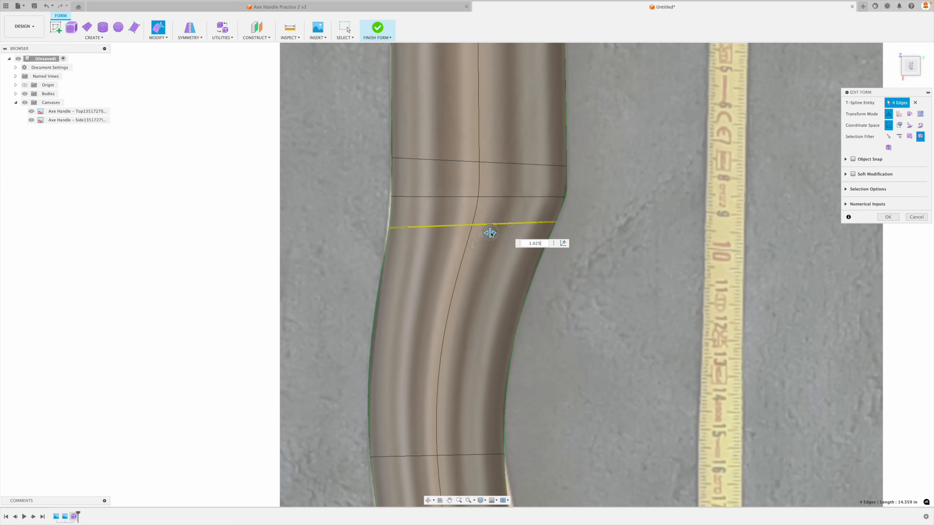
Step: Rotate the highest upper-bend edge loop 5 degrees, then move the middle loop 0.064 in away from the knob and 0.021 in sideways
double_click(511, 164)
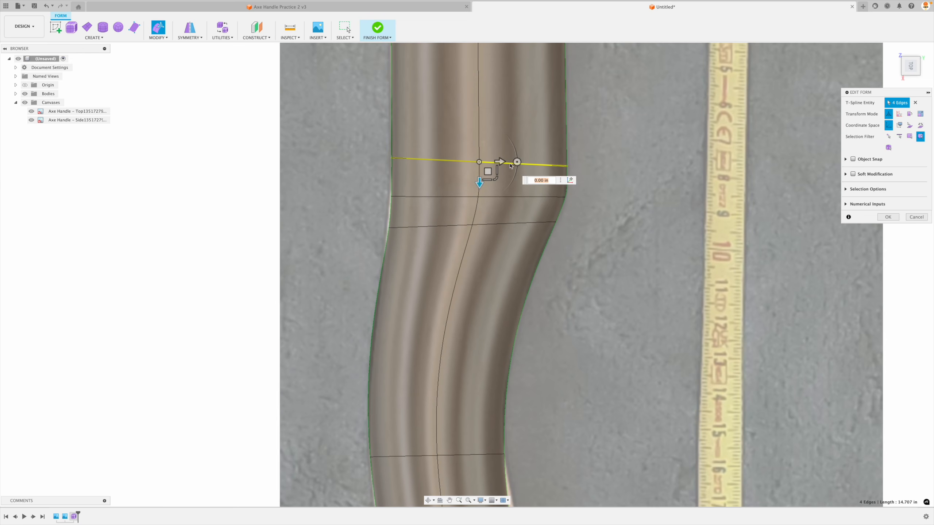
left_click_drag(517, 164, 517, 162)
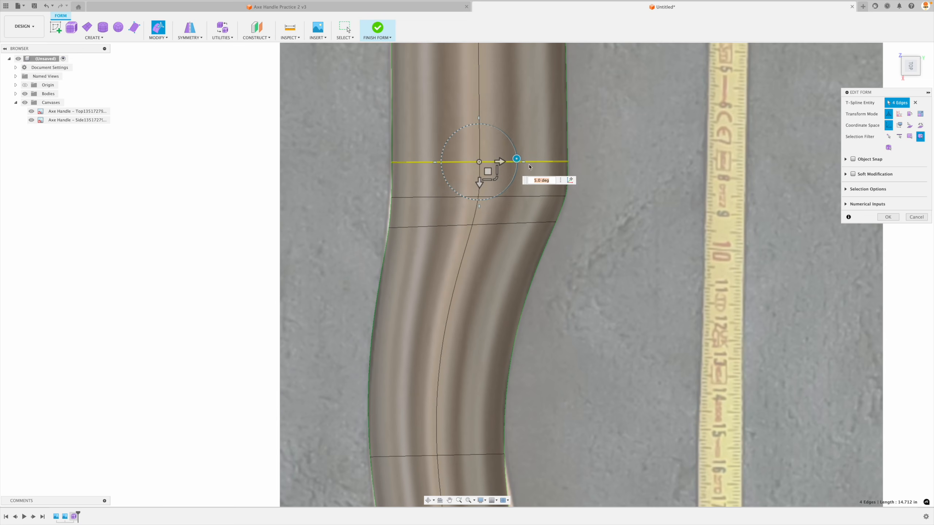
scroll(594, 218, "down", 5)
scroll(544, 204, "up", 4)
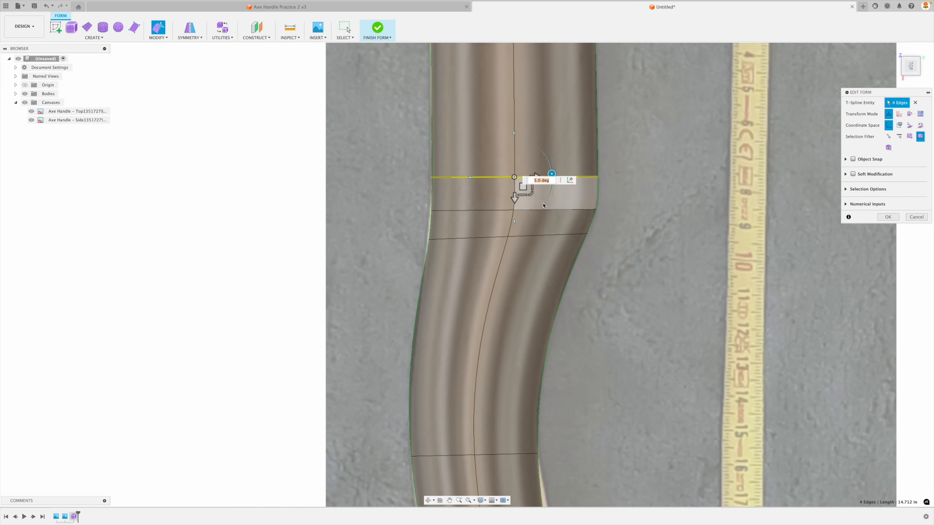
double_click(523, 211)
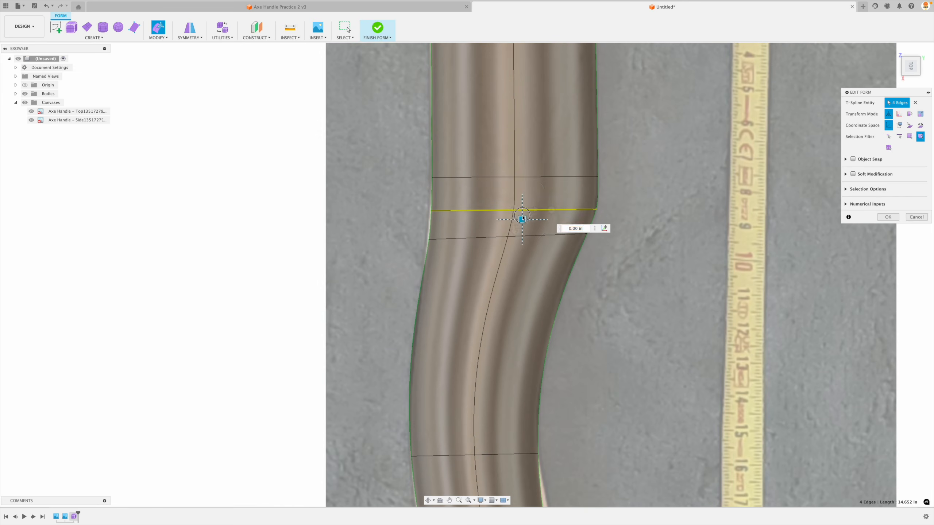
left_click_drag(522, 218, 521, 218)
scroll(470, 169, "down", 3)
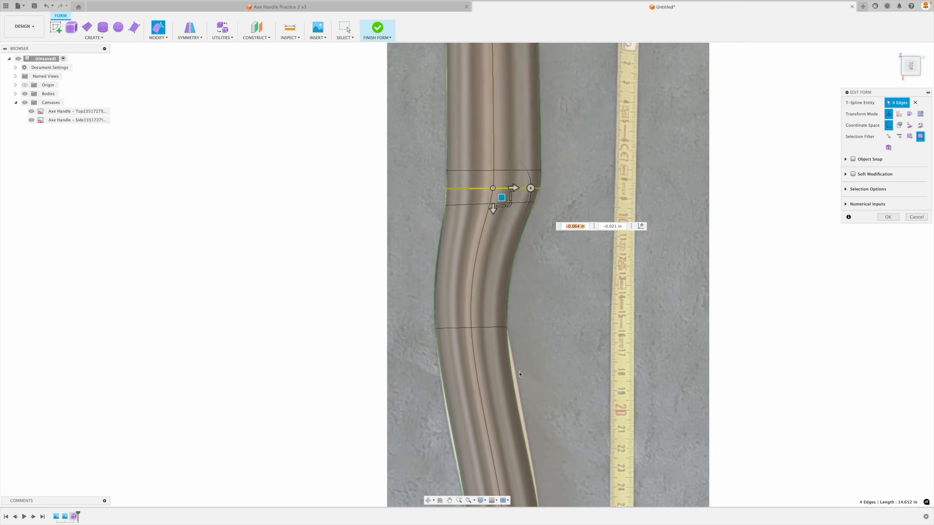
scroll(573, 327, "down", 4)
middle_click_drag(586, 351, 567, 304)
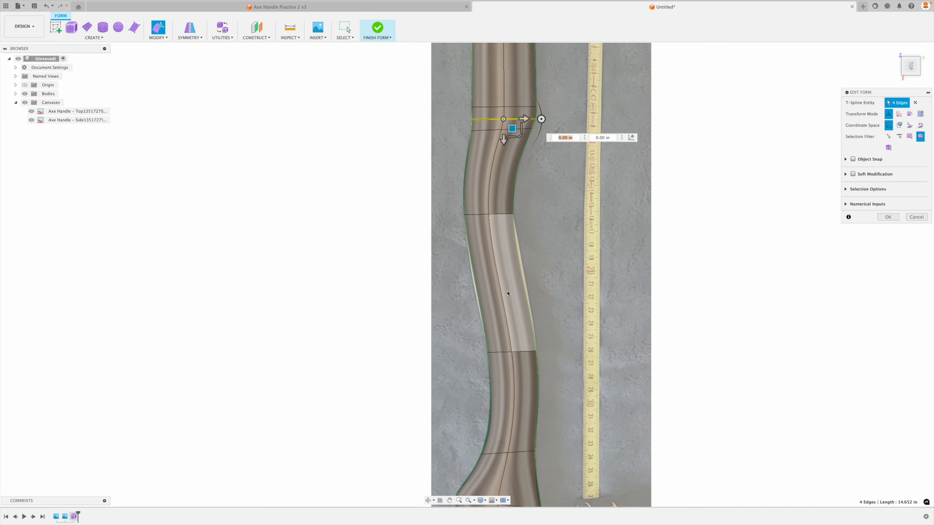
left_click(501, 214)
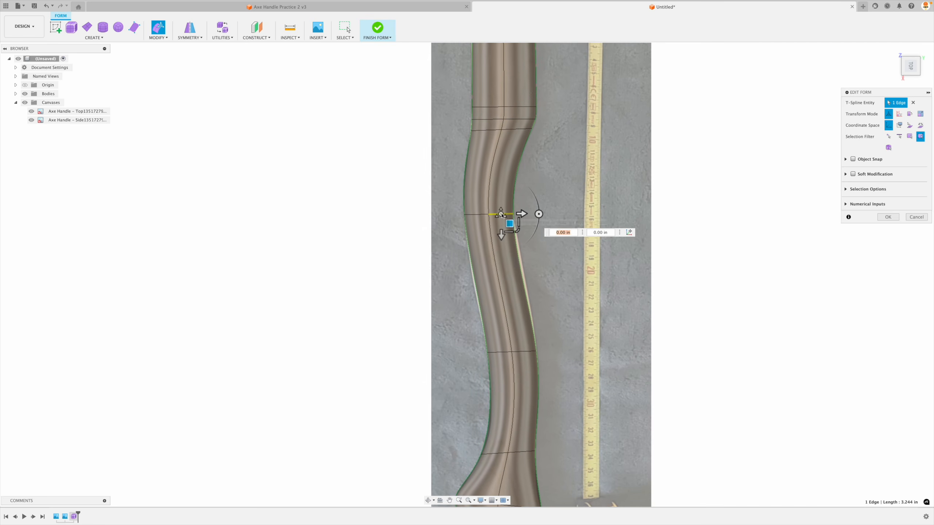
left_click_drag(540, 215, 540, 212)
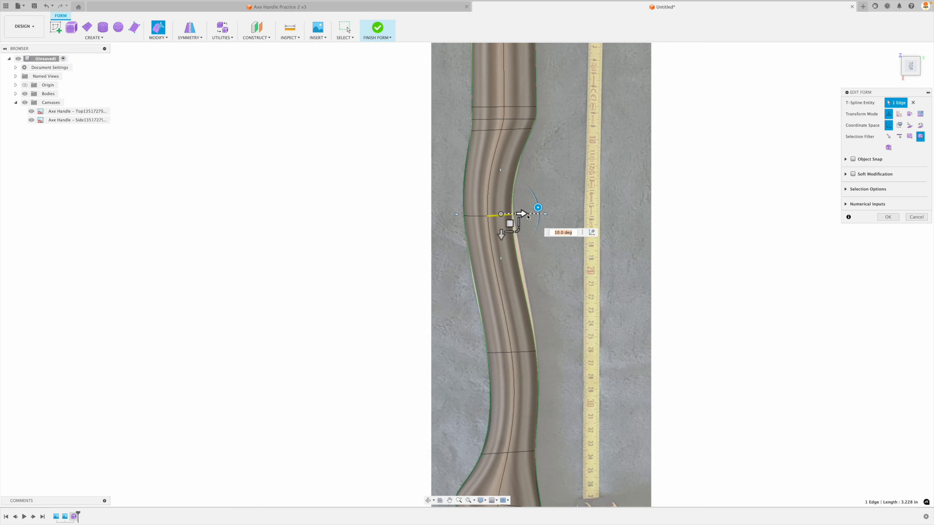
key("super+z")
scroll(496, 217, "up", 2)
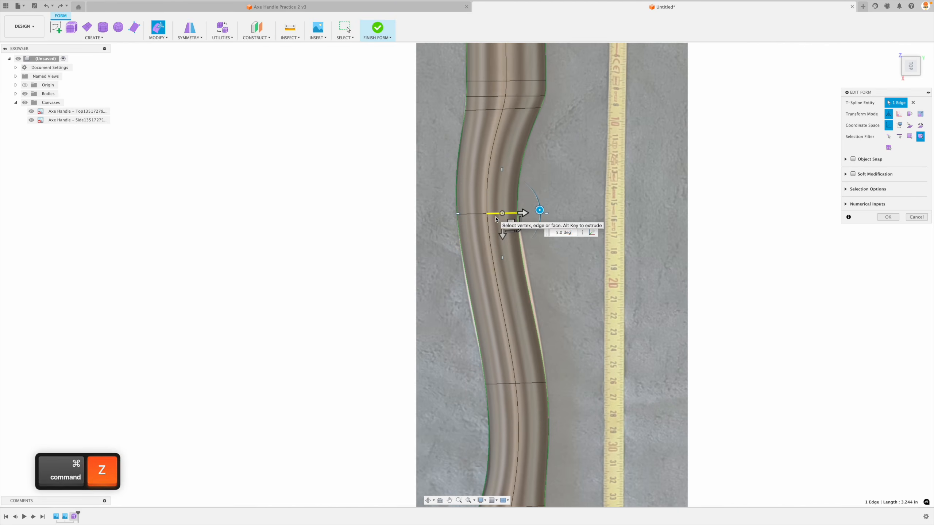
key("super+z")
key("super+z")
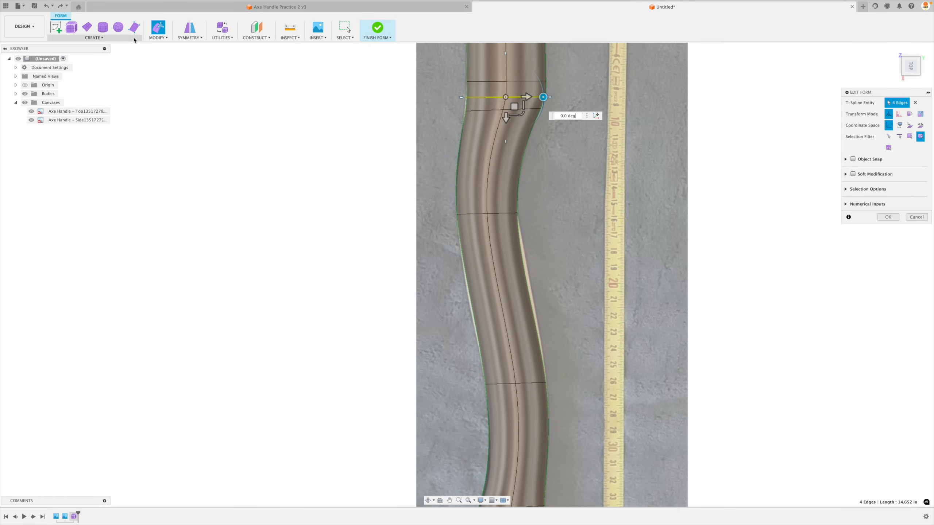
Step: Rotate the next edge loop below the upper bend and shift it 0.091 in sideways, then level the following loop and widen it by 1.049
scroll(509, 217, "up", 1)
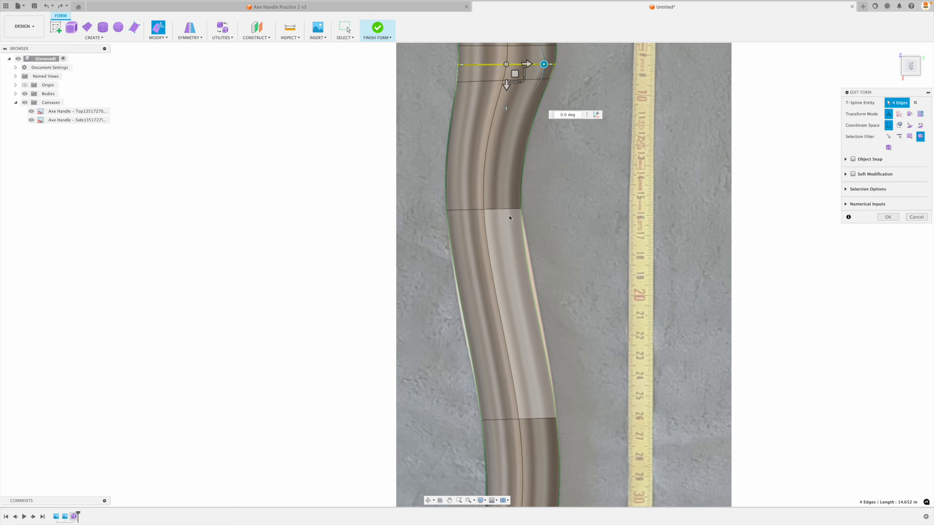
double_click(503, 209)
left_click_drag(522, 211, 496, 218)
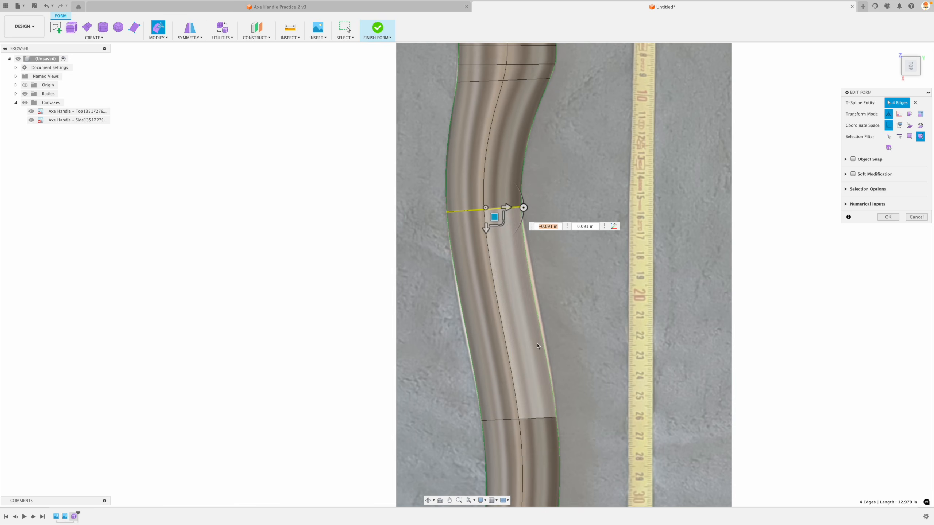
double_click(550, 420)
left_click_drag(556, 420, 539, 427)
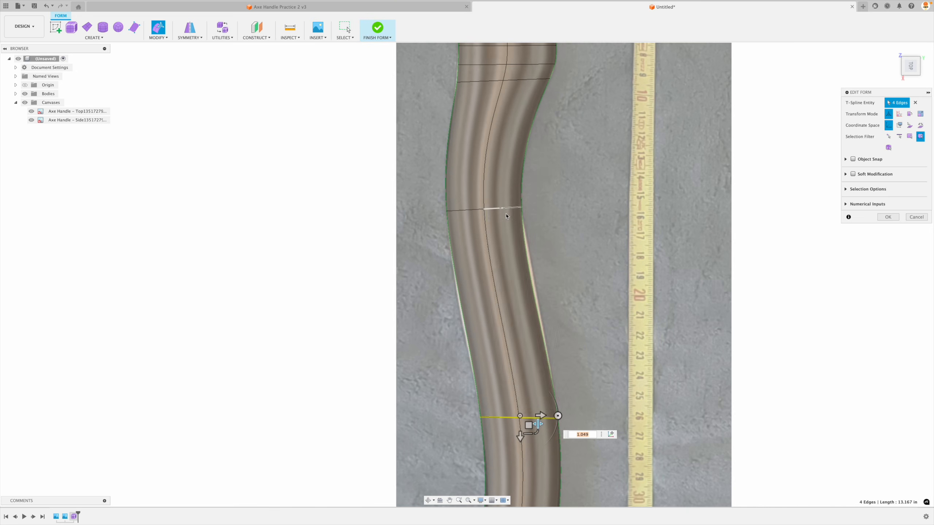
Step: Subdivide the two long faces between those two adjusted edge loops into 2 length faces and 1 width face
left_click(521, 325)
left_click(479, 323, "shift")
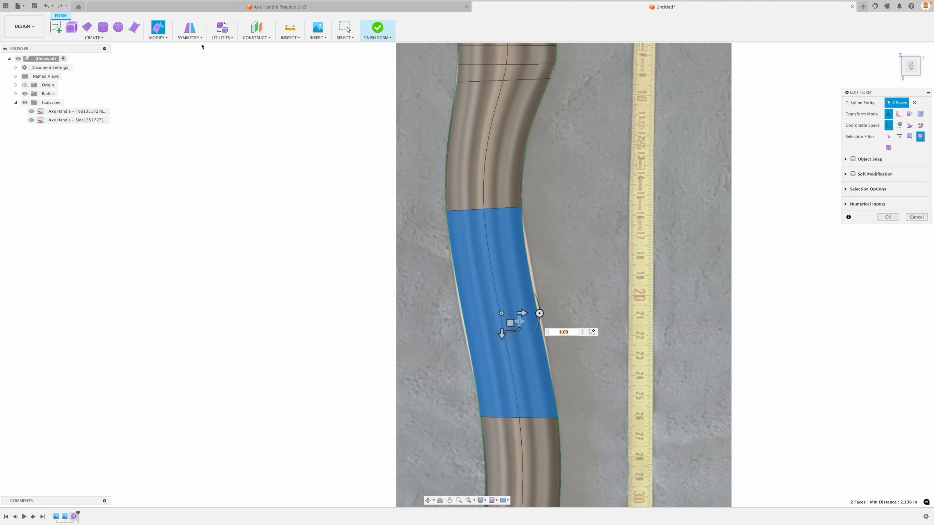
left_click(157, 37)
left_click(162, 72)
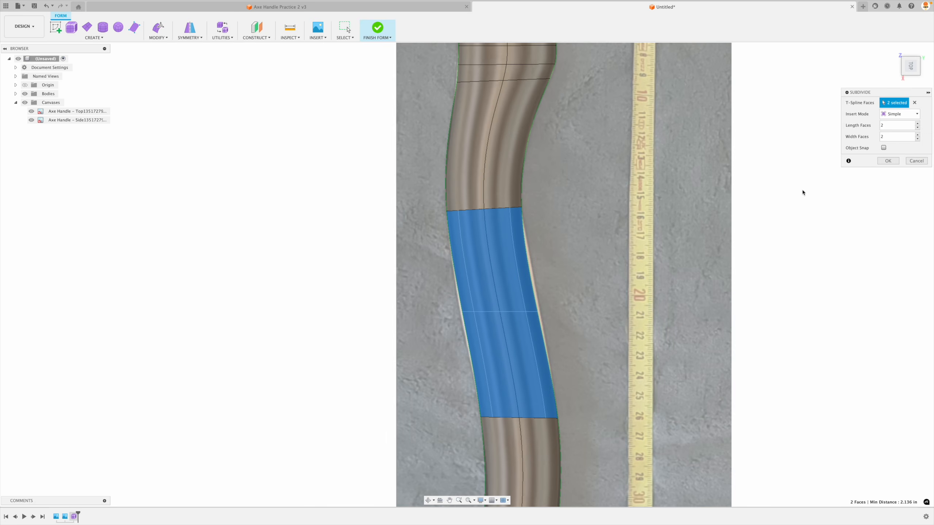
left_click(918, 139)
left_click(888, 161)
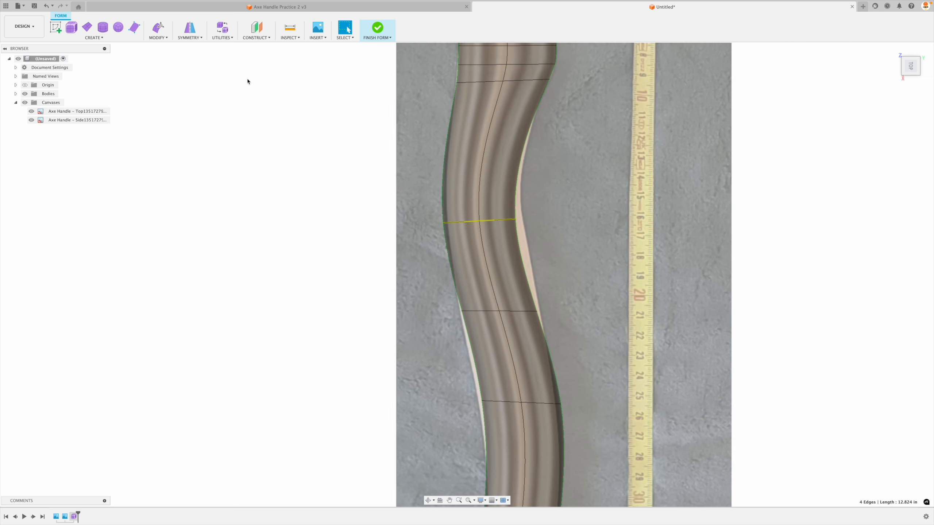
Step: Move the edge loop above the new subdivision 0.363 in sideways, then fit the loop below it and the new loop to the outline
left_click(164, 29)
left_click_drag(488, 232, 494, 231)
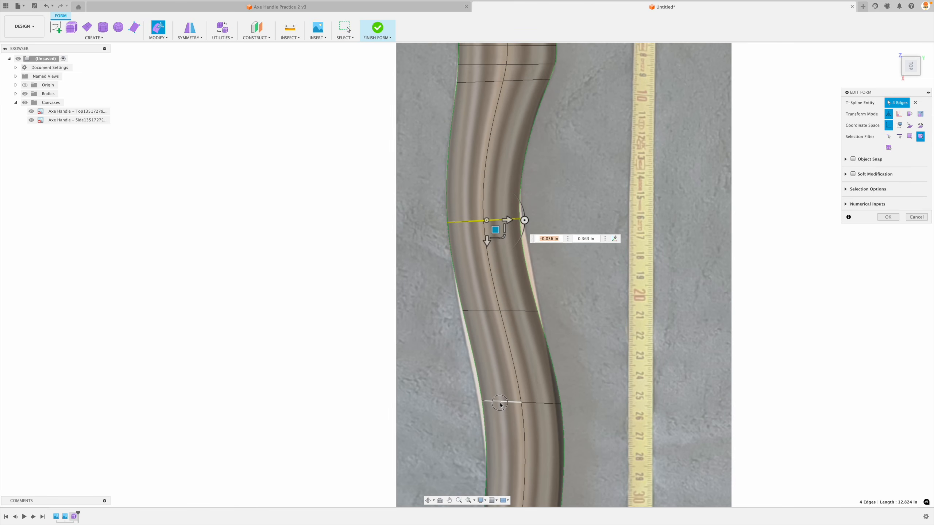
double_click(507, 405)
left_click_drag(531, 415, 525, 417)
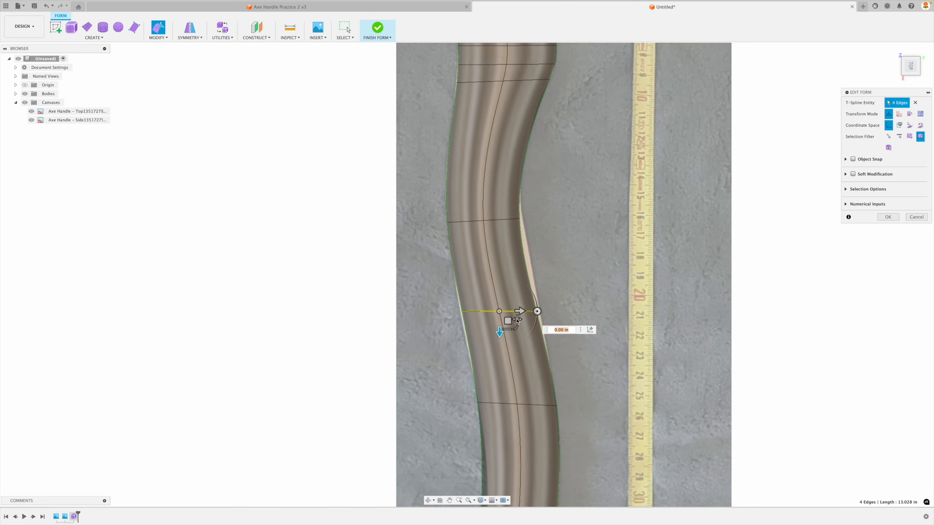
left_click_drag(517, 319, 508, 318)
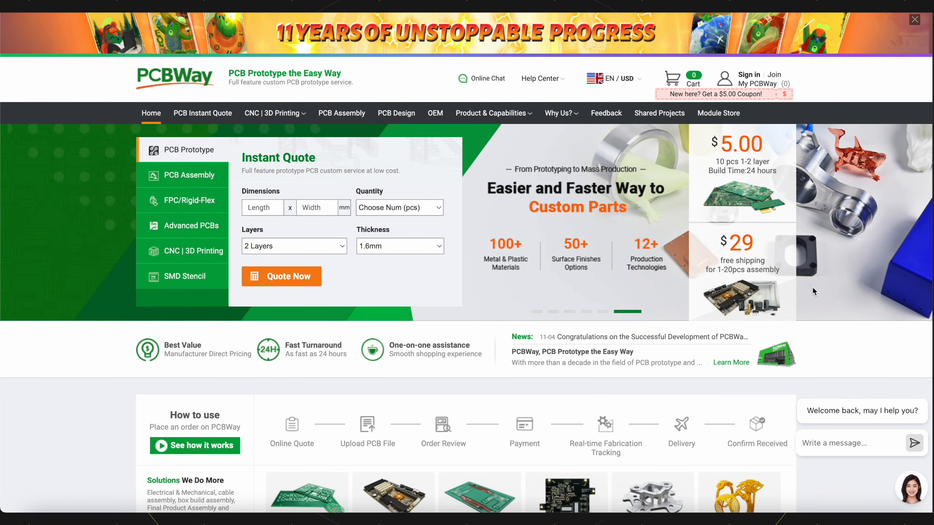
scroll(812, 287, "down", 3)
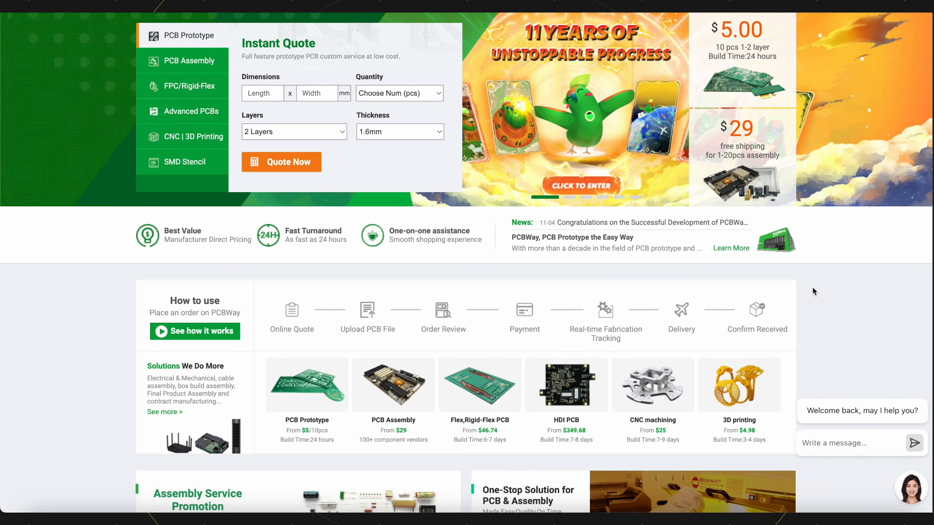
Step: Look over the PCBWay home page, its PCB, assembly, CNC and 3D printing services, and the product and capabilities overview
scroll(813, 292, "down", 3)
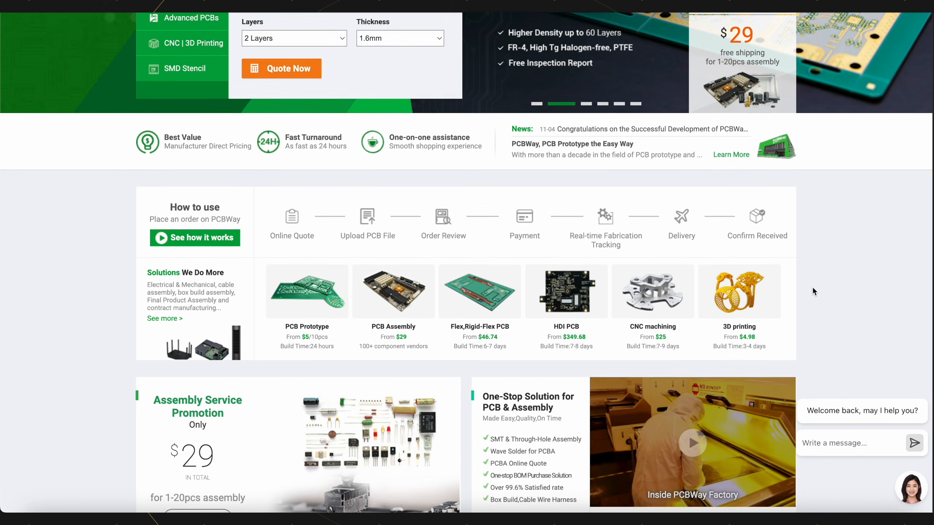
scroll(814, 292, "down", 10)
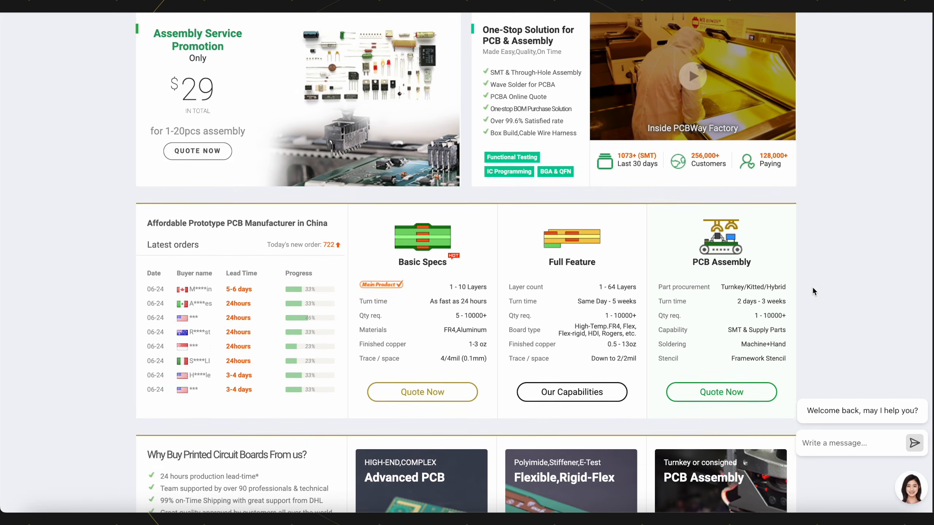
scroll(814, 292, "down", 5)
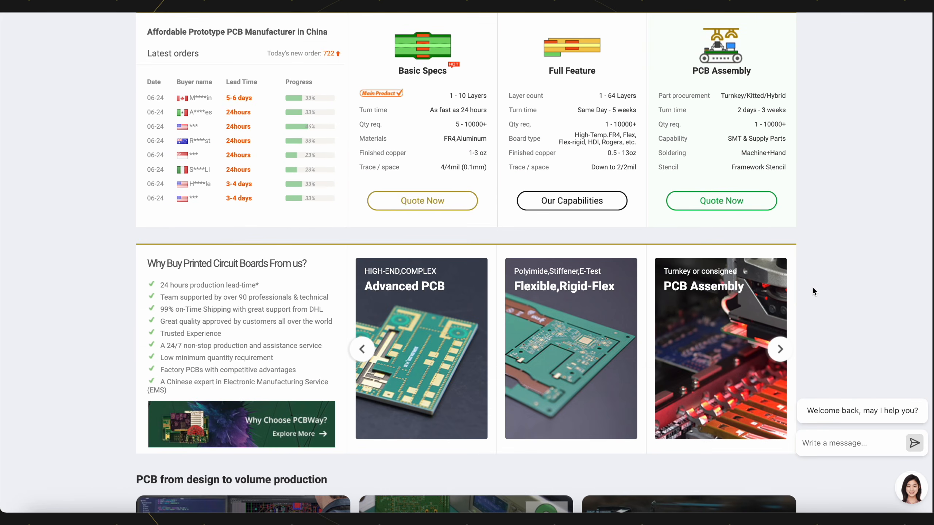
scroll(814, 291, "down", 8)
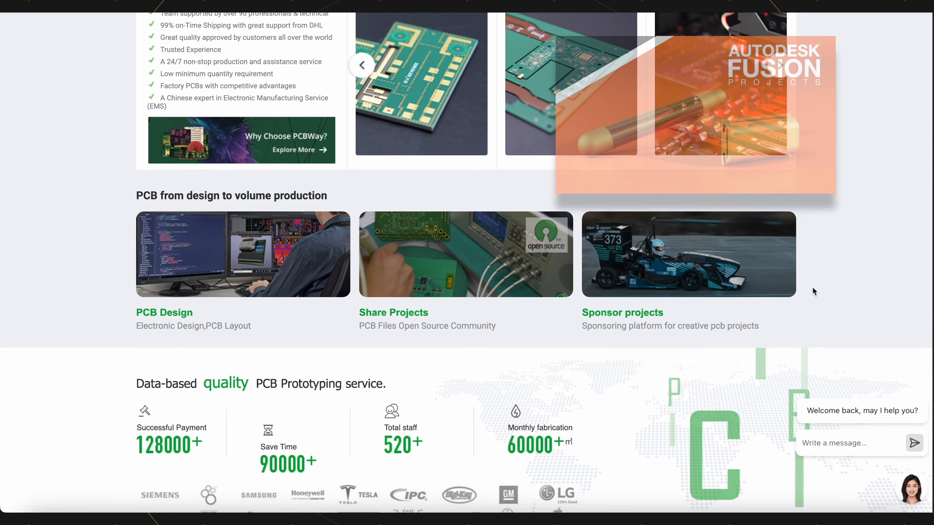
scroll(812, 286, "down", 1)
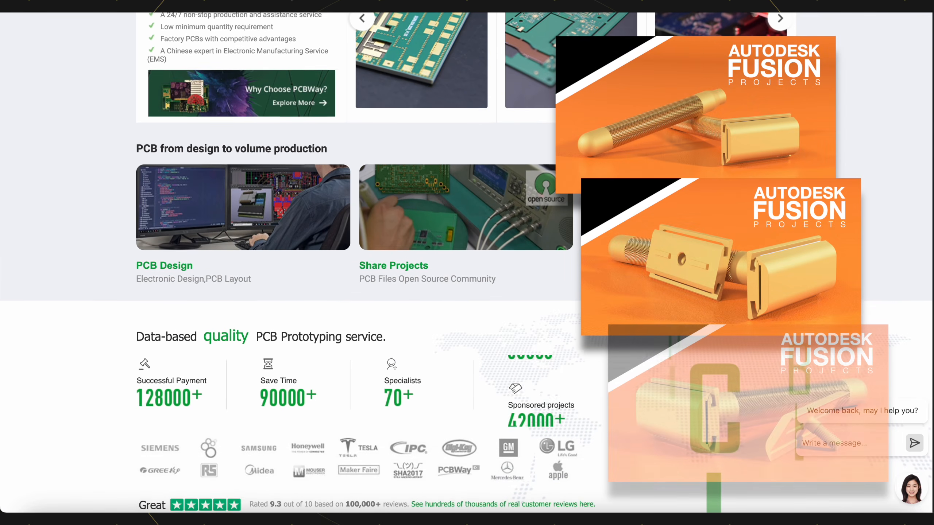
scroll(466, 263, "down", 2)
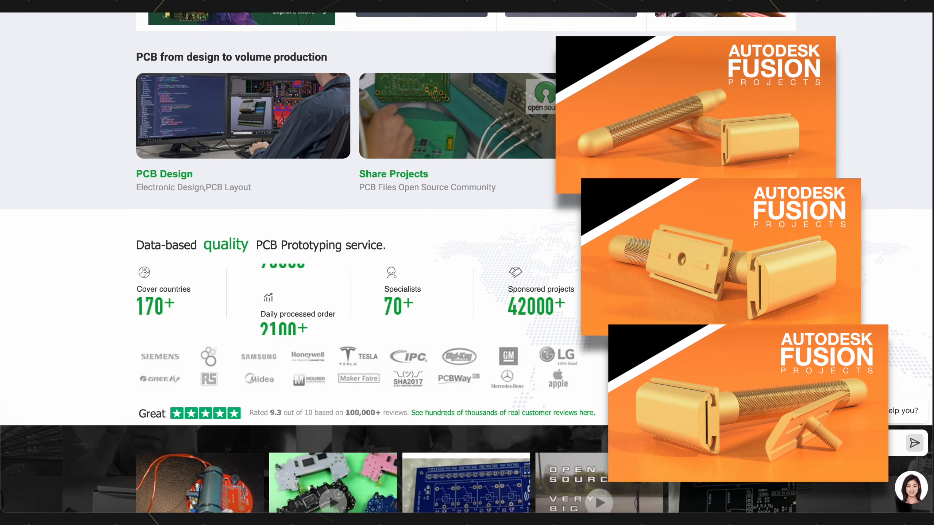
scroll(466, 263, "down", 2)
scroll(466, 263, "down", 2)
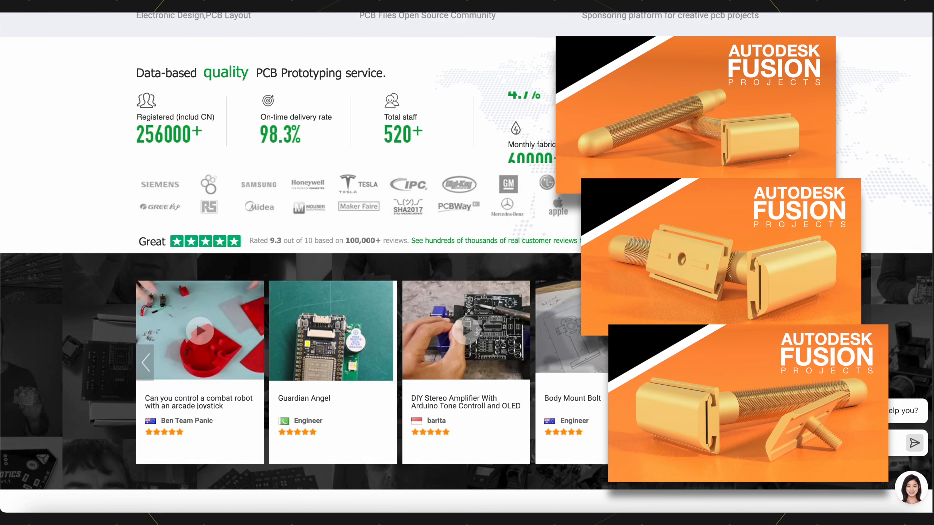
scroll(466, 263, "down", 6)
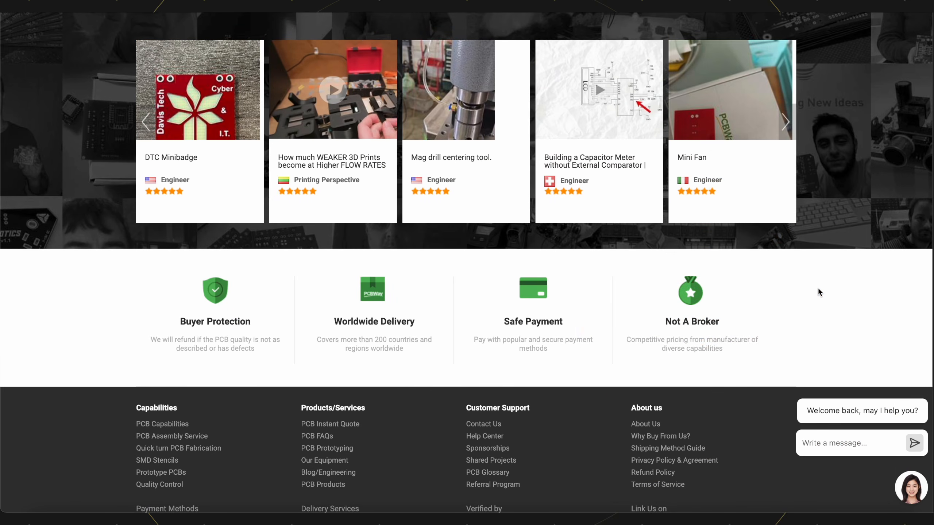
scroll(819, 289, "up", 20)
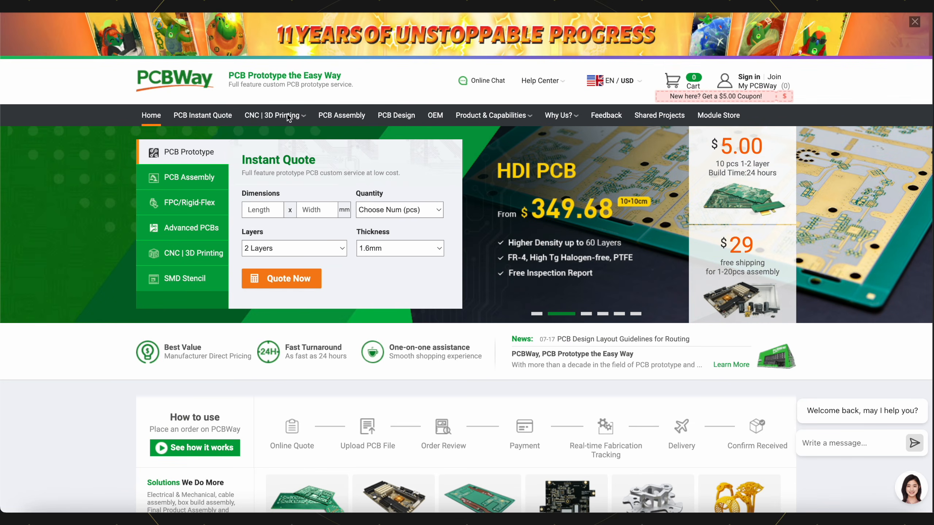
mouse_move(299, 120)
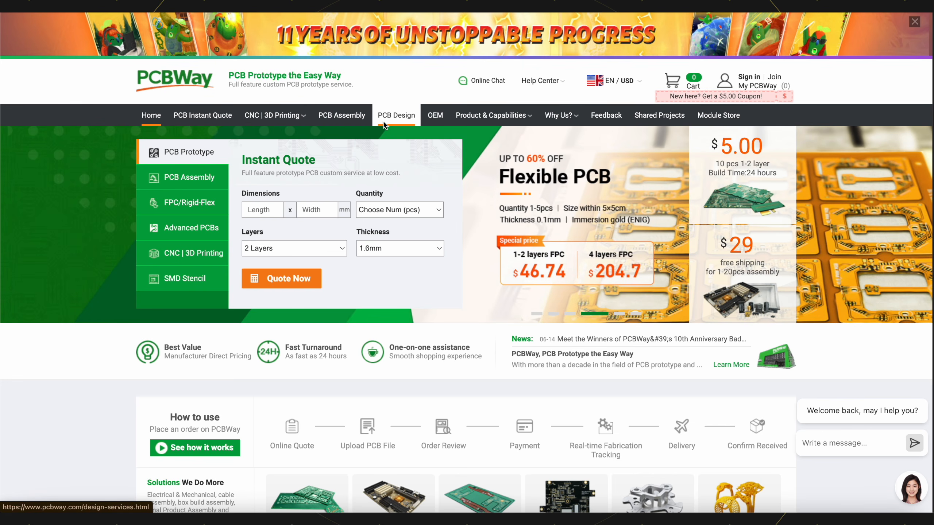
mouse_move(502, 123)
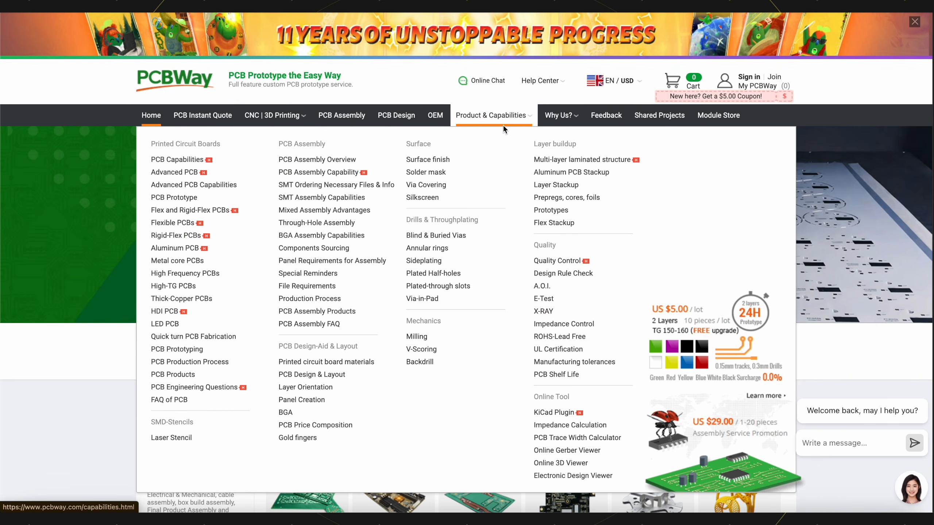
mouse_move(555, 123)
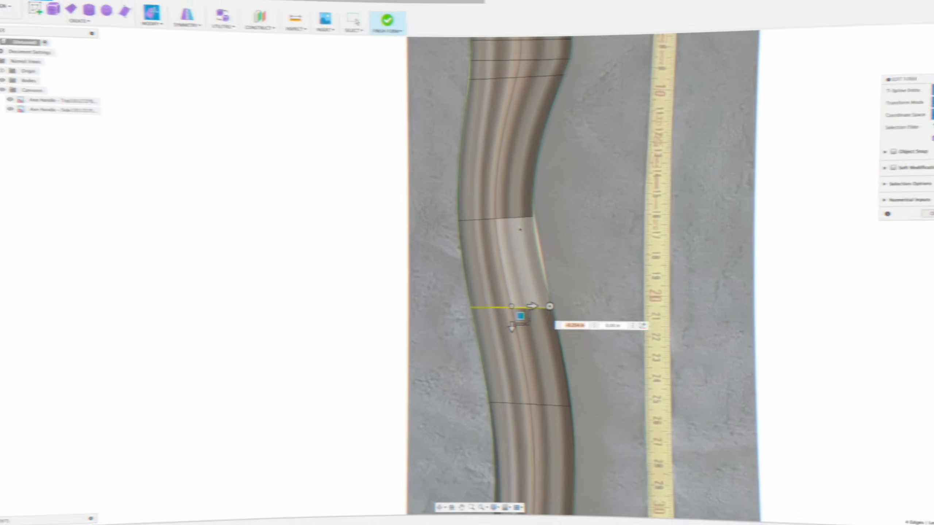
Step: Reposition the handle's two edge loops near the ruler's 17 and 20 marks, levelling the upper one, to follow the canvas outline
double_click(508, 219)
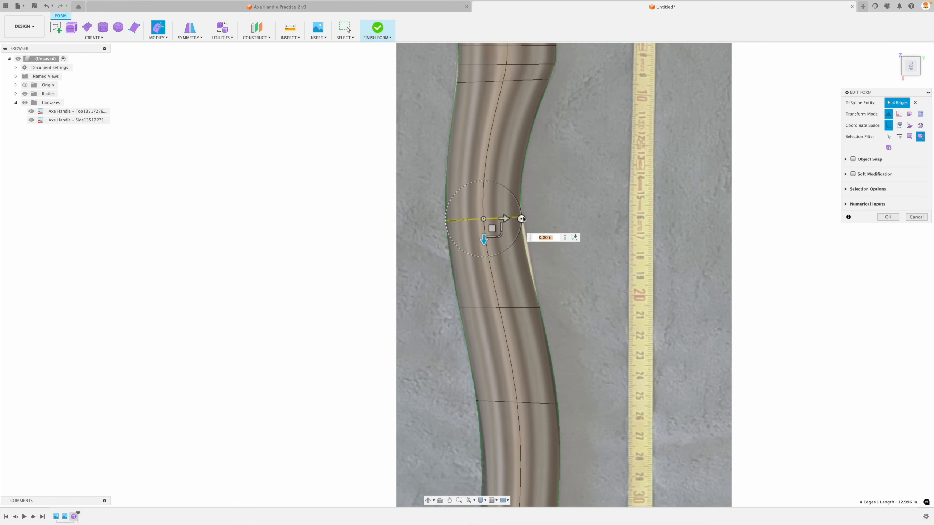
left_click_drag(522, 219, 494, 222)
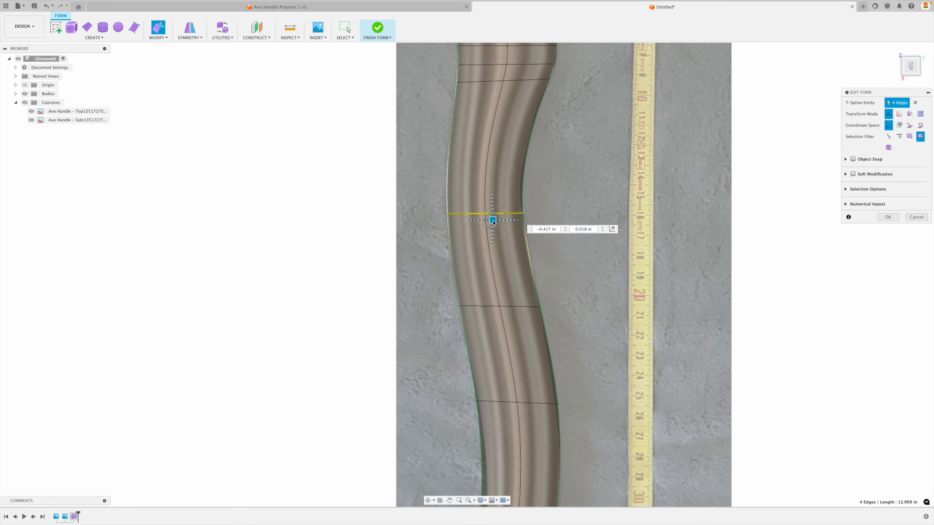
double_click(511, 307)
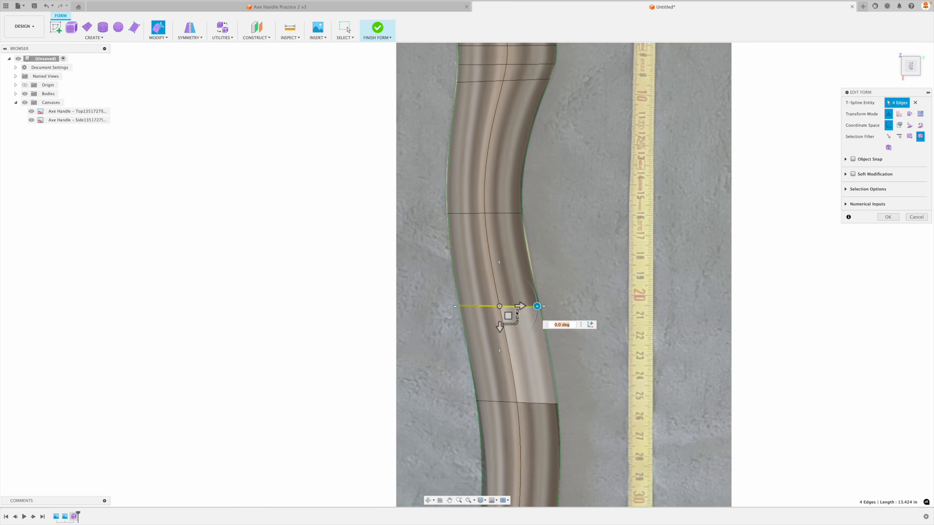
left_click_drag(507, 316, 509, 316)
Step: Move the edge loop near the ruler's 25 mark by about 0.253 in and -0.105 in to match the handle outline
scroll(509, 316, "down", 4)
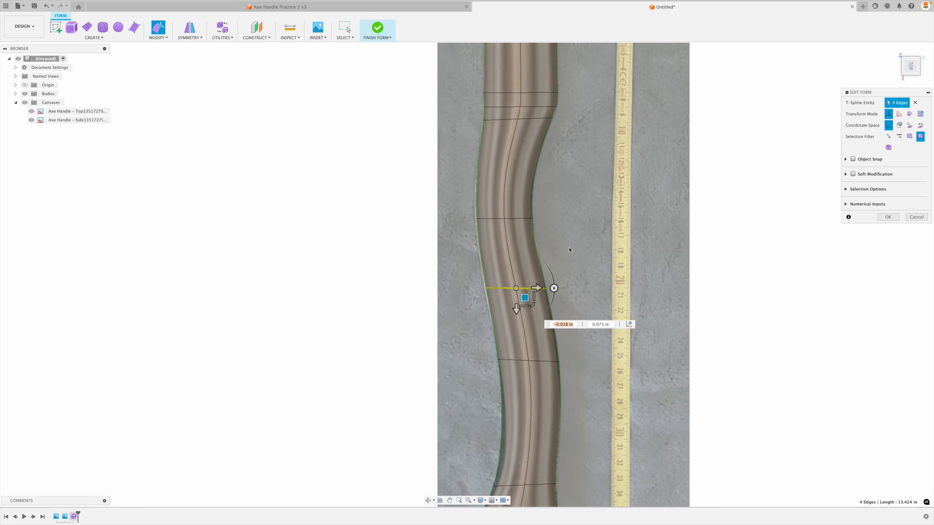
middle_click_drag(510, 317, 527, 262)
double_click(543, 323)
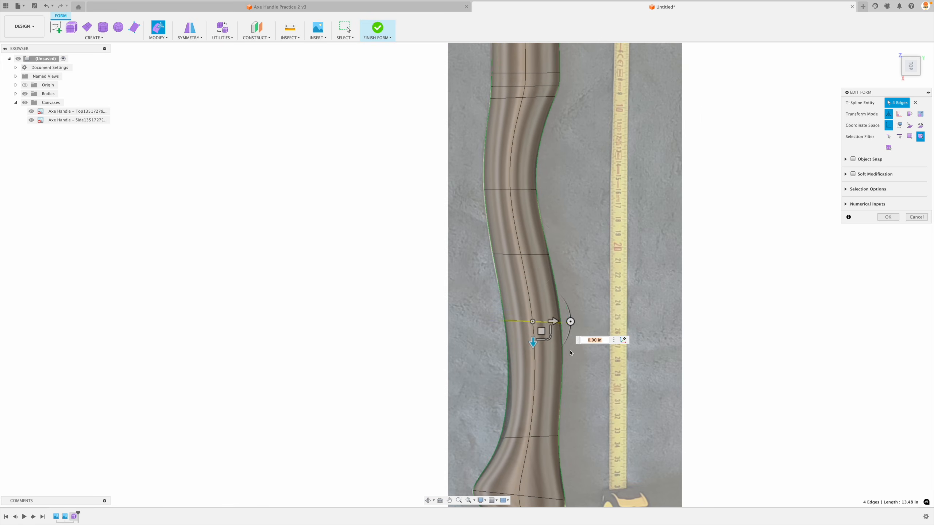
scroll(563, 319, "up", 2)
left_click_drag(562, 315, 530, 333)
scroll(540, 320, "down", 2)
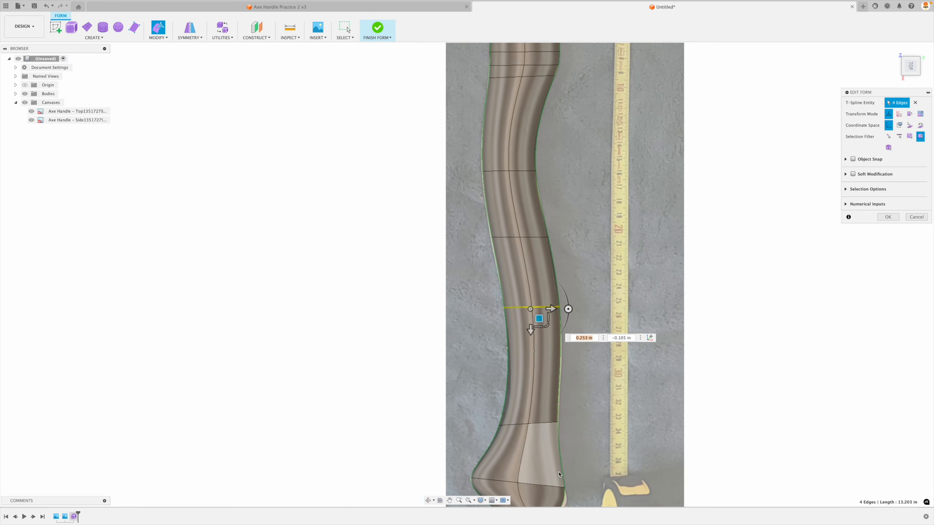
Step: Level the edge loop just above the flared knob and move it about -0.331 in and 0.454 in onto the canvas outline
scroll(547, 456, "up", 2)
double_click(543, 409)
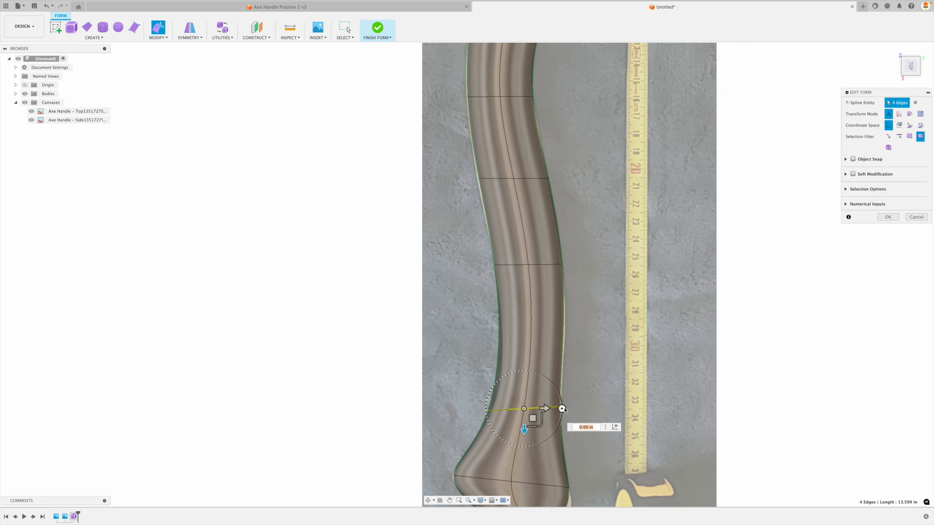
left_click_drag(563, 409, 541, 412)
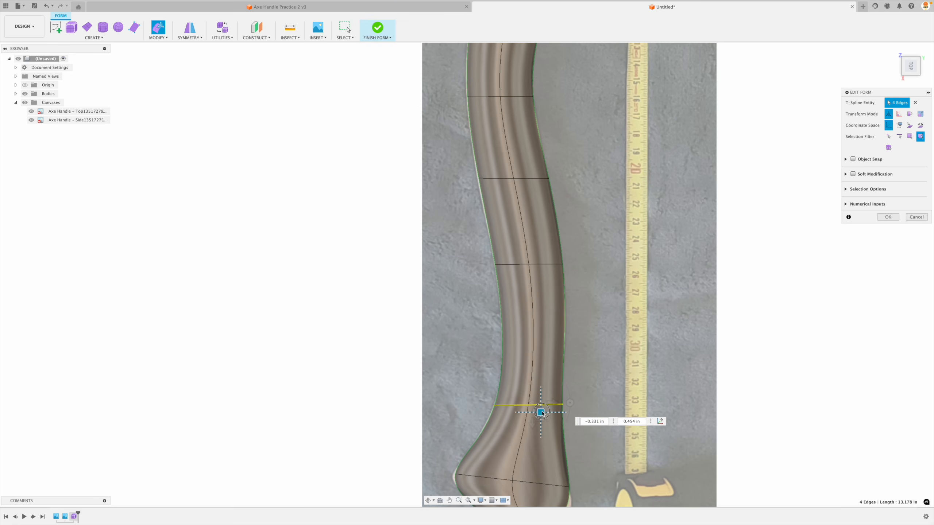
Step: Nudge the edge loop near the ruler's 20 mark sideways by about -0.062 in and clear the selection
left_click(520, 179)
left_click_drag(520, 187, 520, 188)
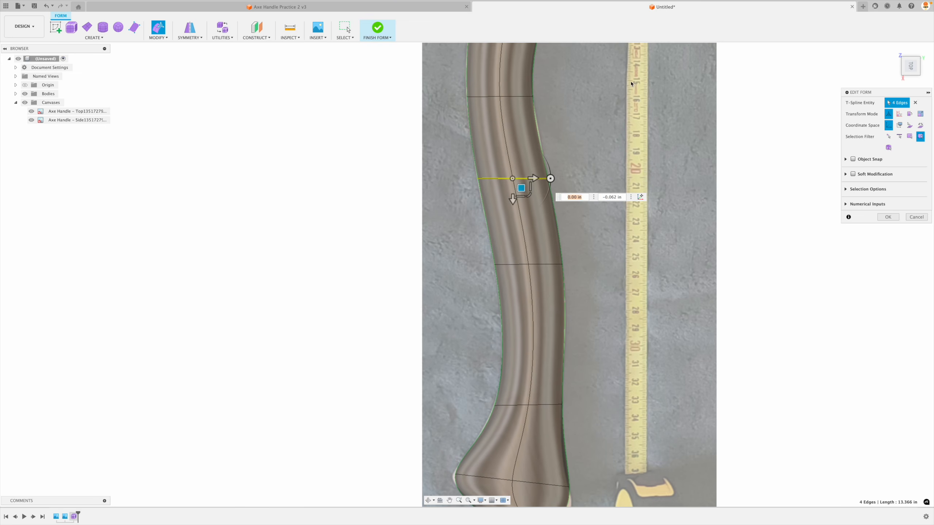
scroll(632, 84, "down", 3)
scroll(608, 291, "up", 6)
scroll(615, 340, "down", 1)
left_click(614, 341)
scroll(579, 371, "up", 1)
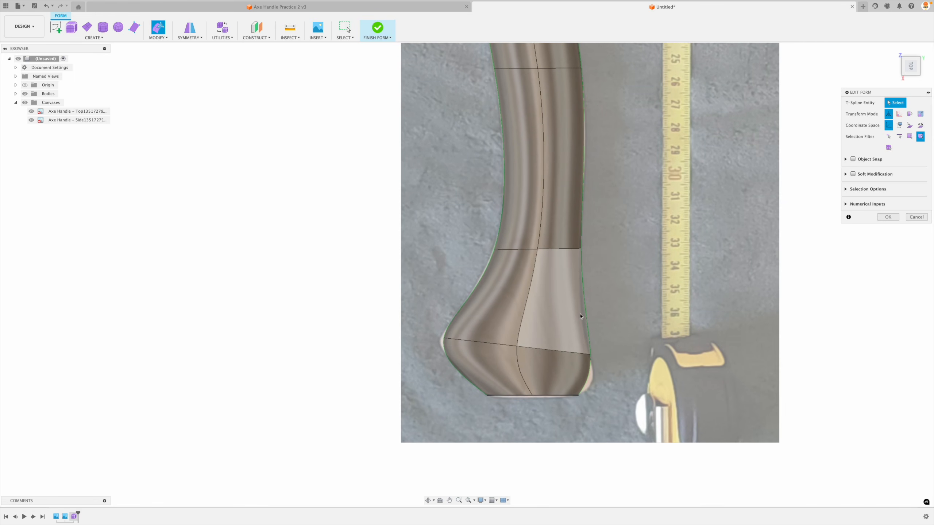
Step: Subdivide the four visible faces of the flared knob in Simple mode with 2 length faces and 1 width face
double_click(547, 348)
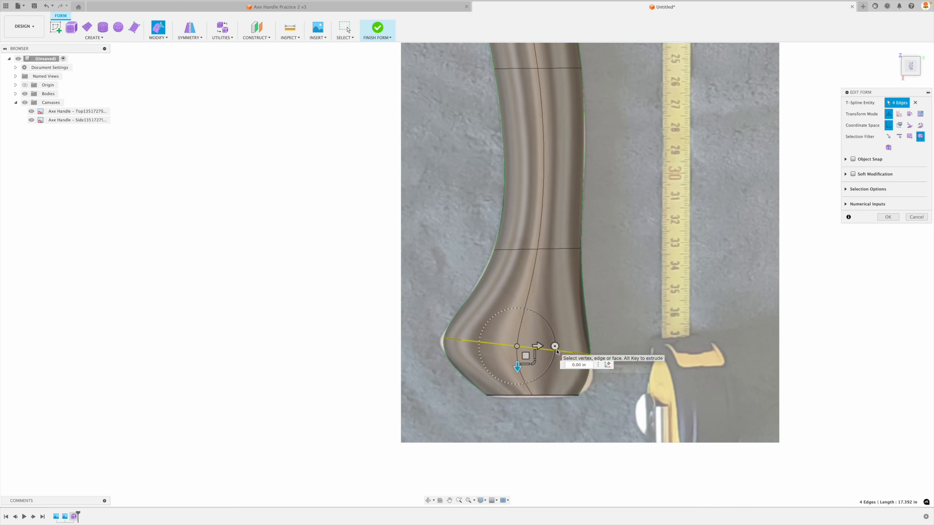
left_click(489, 362)
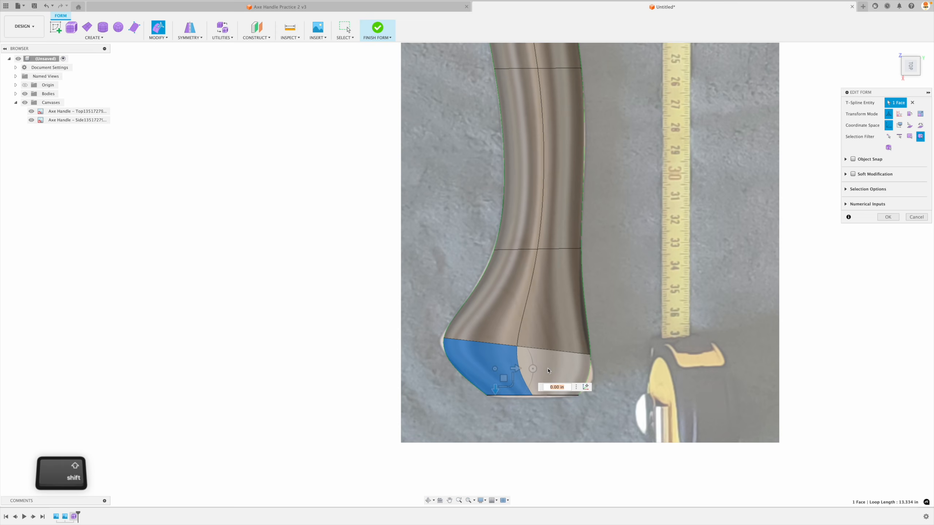
left_click(555, 367, "shift")
left_click(559, 318, "shift")
left_click(500, 309, "shift")
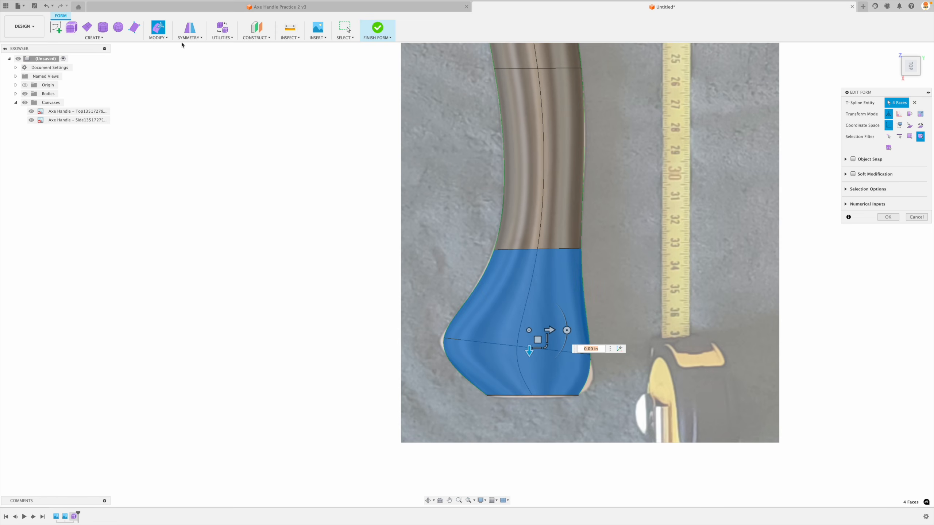
left_click(166, 38)
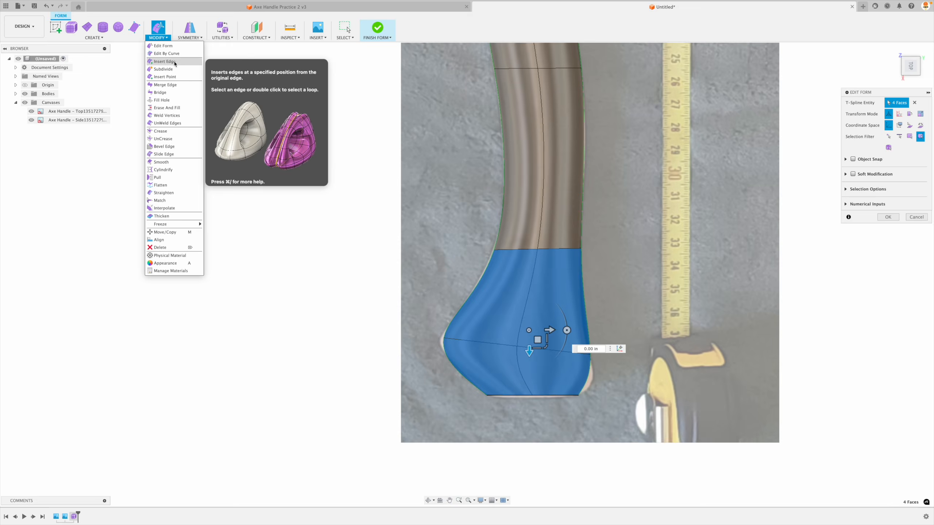
left_click(163, 69)
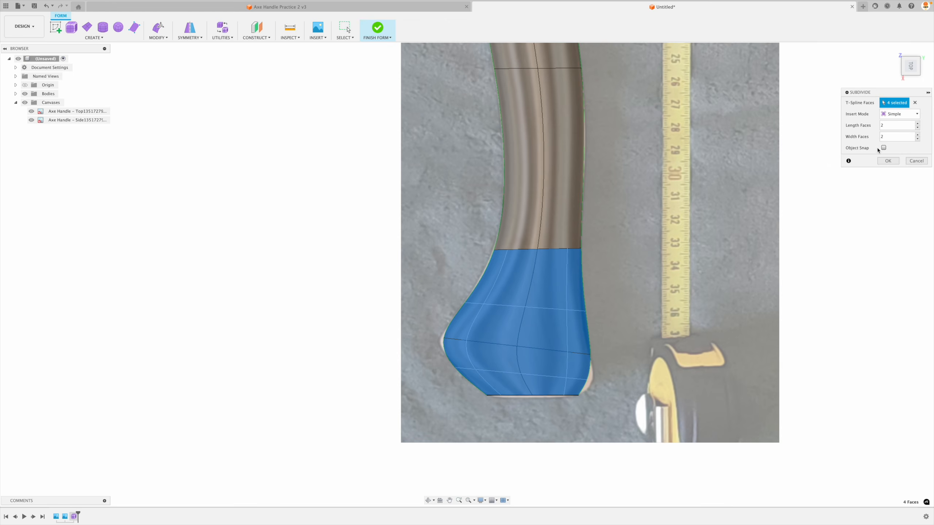
left_click(917, 138)
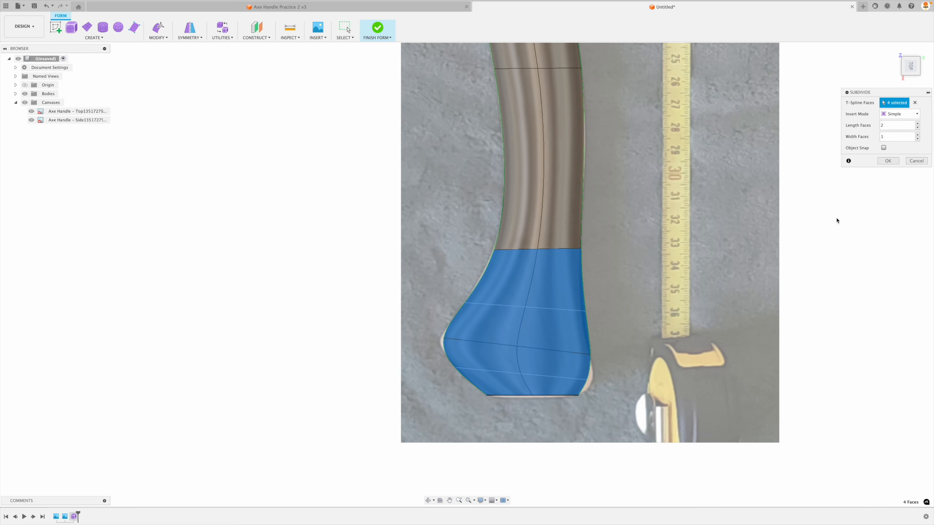
left_click(895, 161)
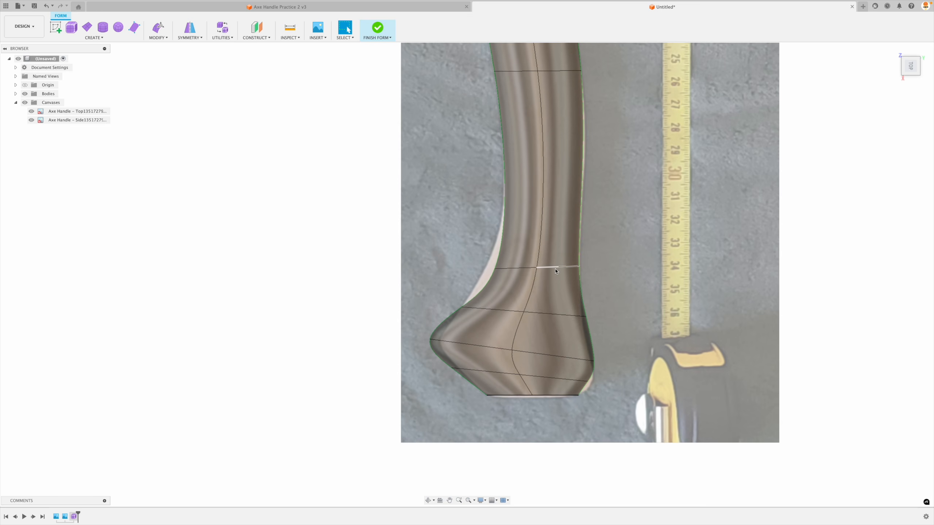
Step: Raise and tilt the edge loop above the flare in Edit Form, and shift the knob's widest loop inward to match the outline
left_click(156, 31)
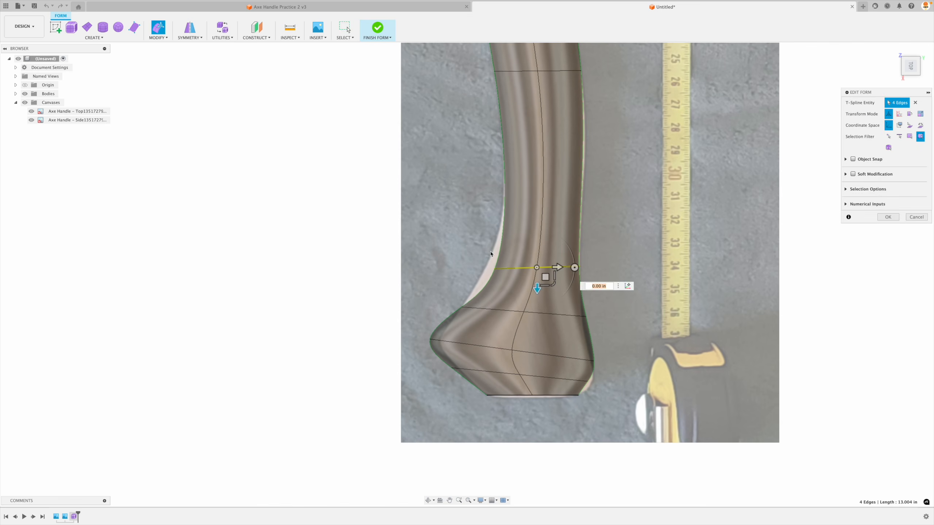
mouse_move(547, 278)
left_mouse_down()
mouse_move(556, 258)
mouse_move(541, 264)
mouse_move(575, 255)
mouse_move(542, 266)
left_mouse_up()
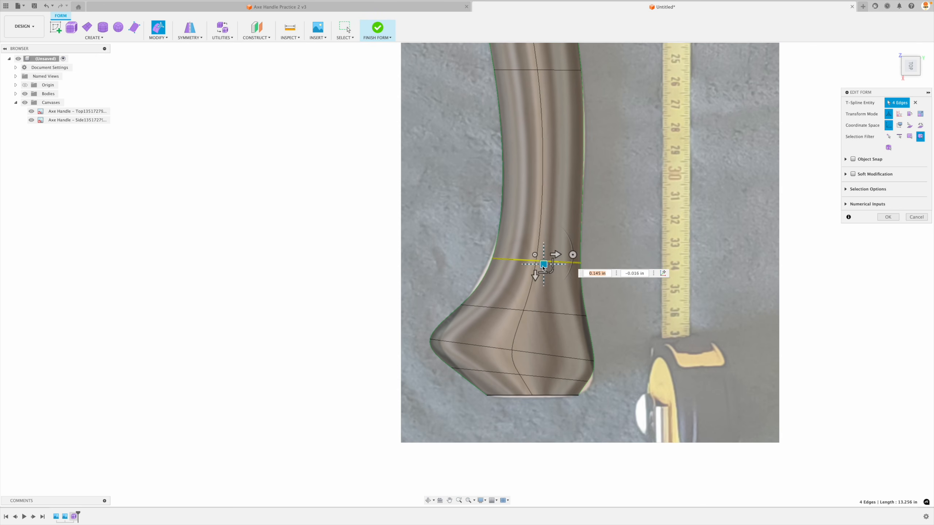
left_click(553, 312)
double_click(553, 313)
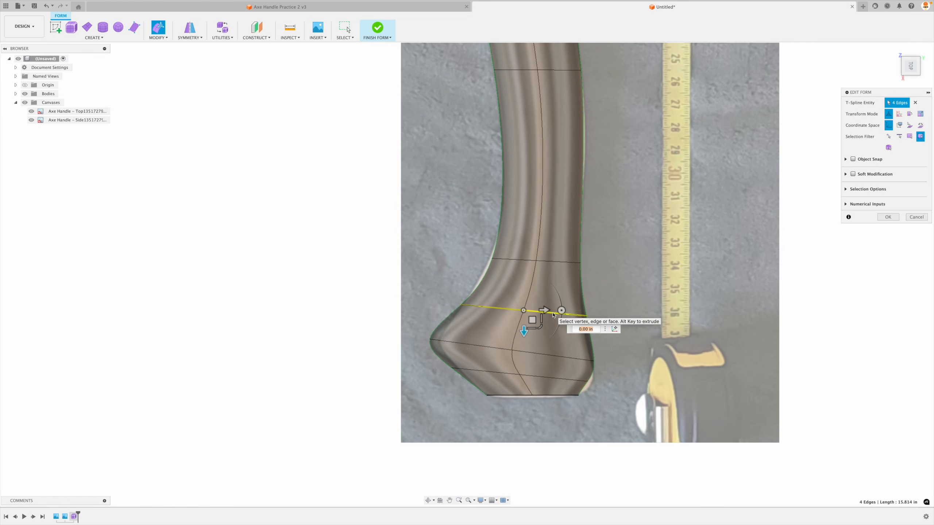
double_click(465, 345)
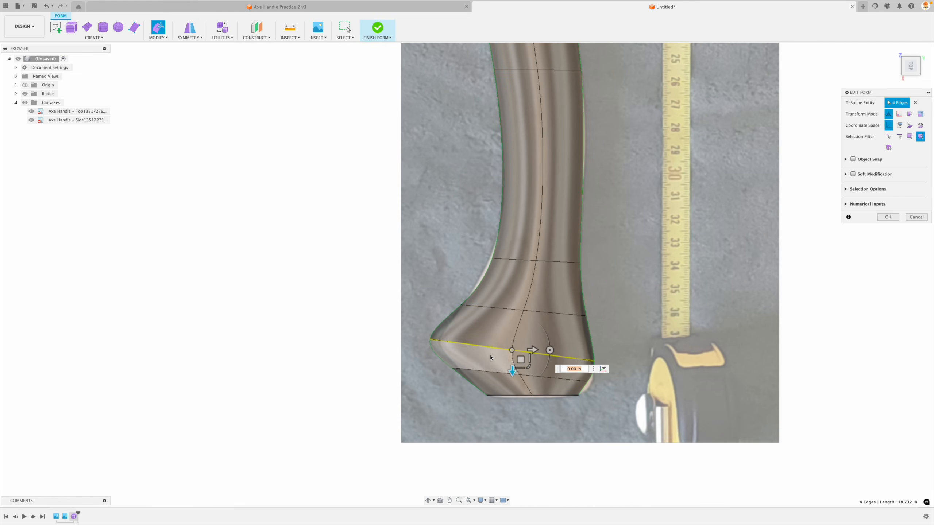
left_click_drag(528, 362, 525, 364)
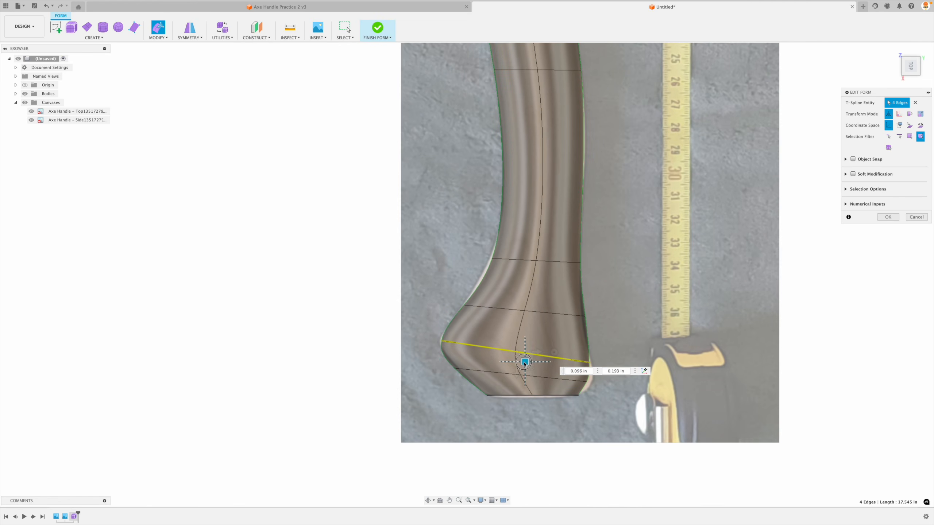
Step: Tilt and move the two edge loops above the flared knob onto the canvas outline, the upper one by about -0.338 in and 0.08 in
double_click(548, 312)
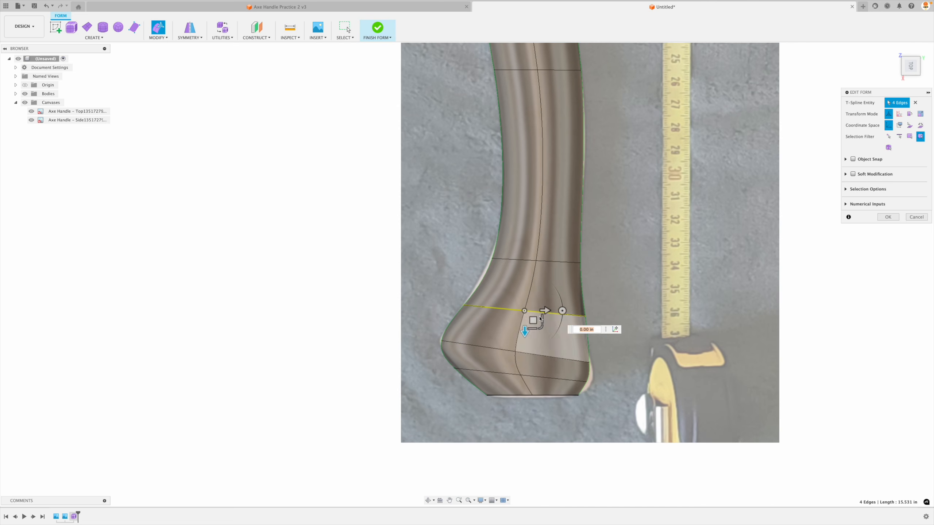
mouse_move(533, 320)
left_mouse_down()
mouse_move(558, 310)
mouse_move(529, 319)
left_mouse_up()
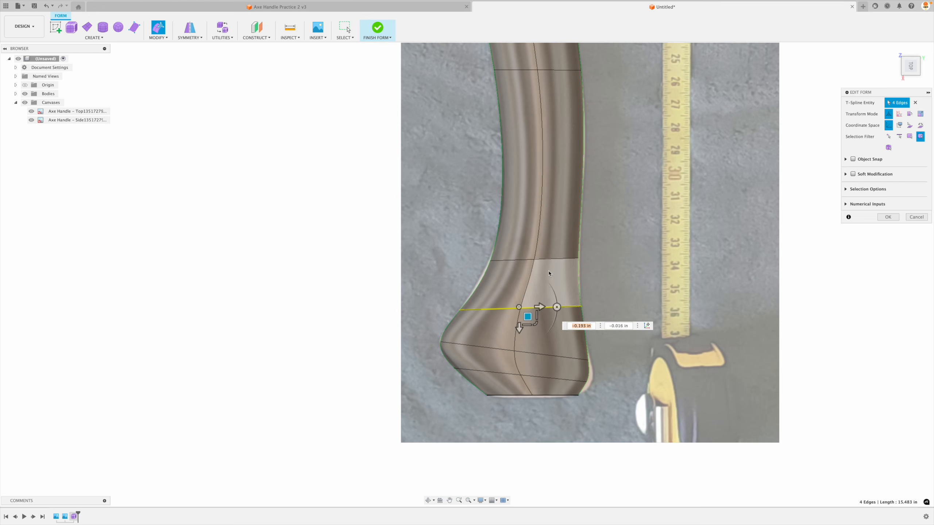
double_click(538, 259)
left_click_drag(545, 272, 546, 264)
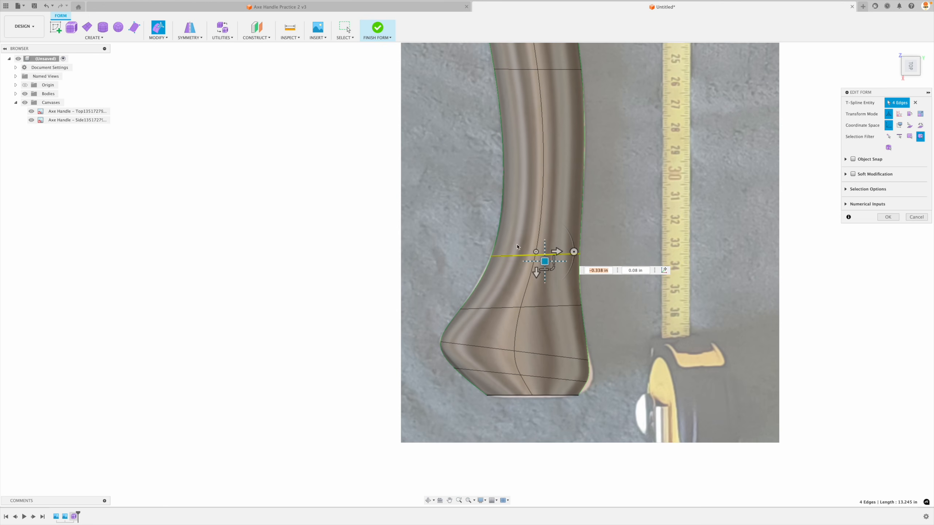
Step: Shift and scale the knob's lower edge loop to the canvas outline, and move the open bottom loop slightly to match the handle's end
scroll(480, 217, "down", 3)
scroll(517, 368, "up", 4)
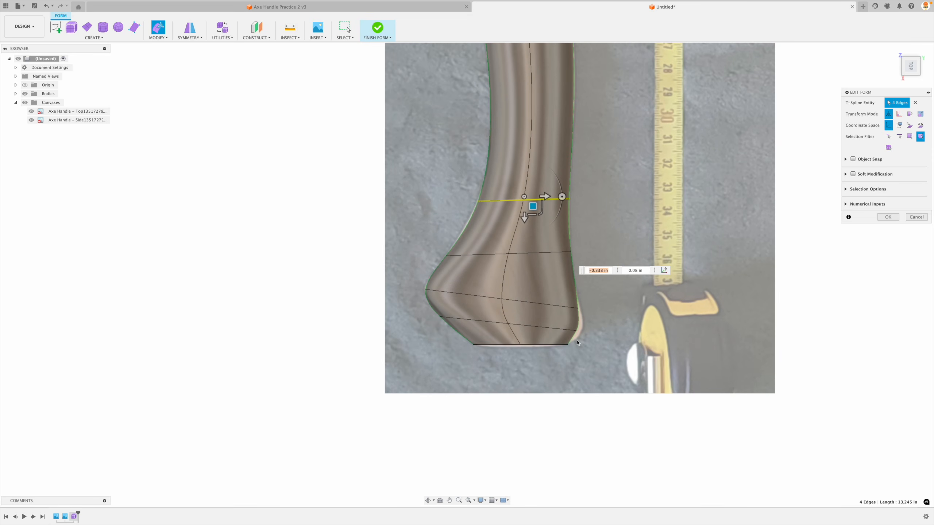
double_click(567, 331)
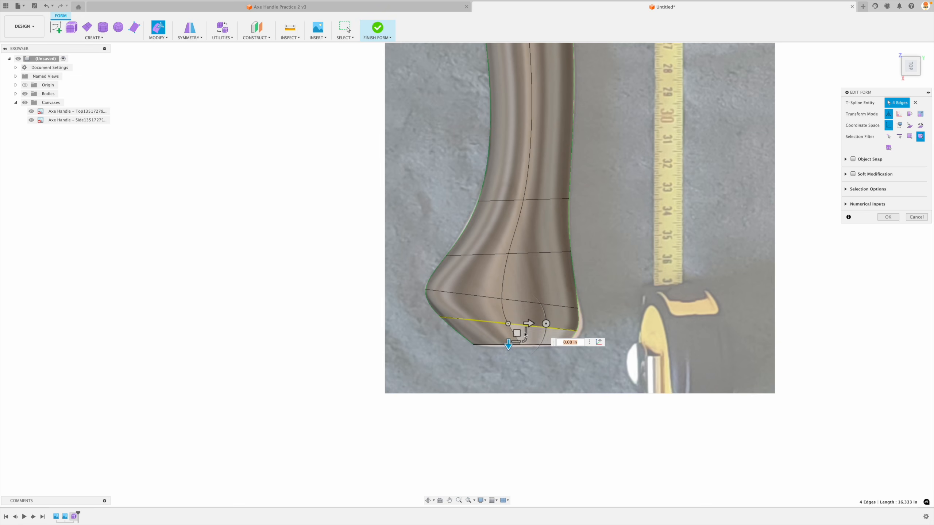
left_click_drag(525, 332, 530, 332)
scroll(528, 373, "up", 5)
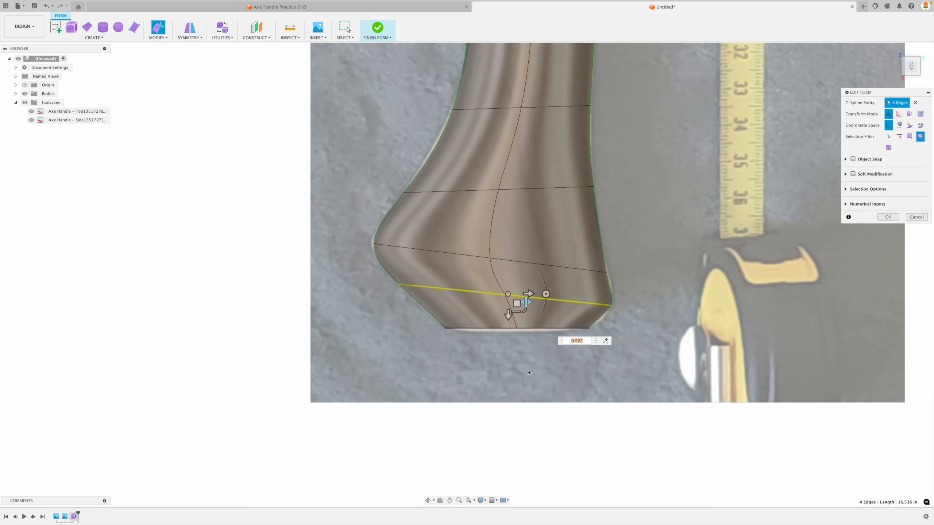
double_click(529, 327)
left_click_drag(526, 337, 529, 339)
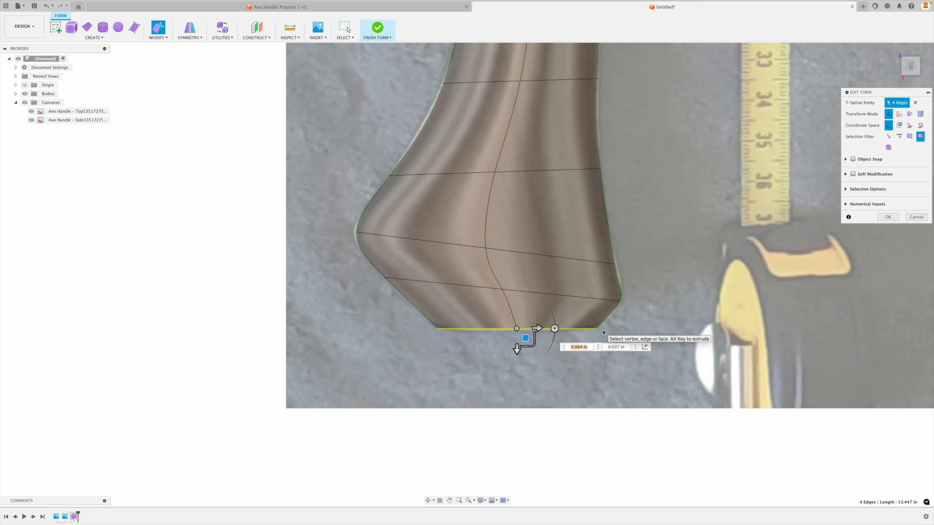
Step: Switch to the front view and examine the handle's thickness against the side-view canvas along its length
scroll(585, 342, "down", 6)
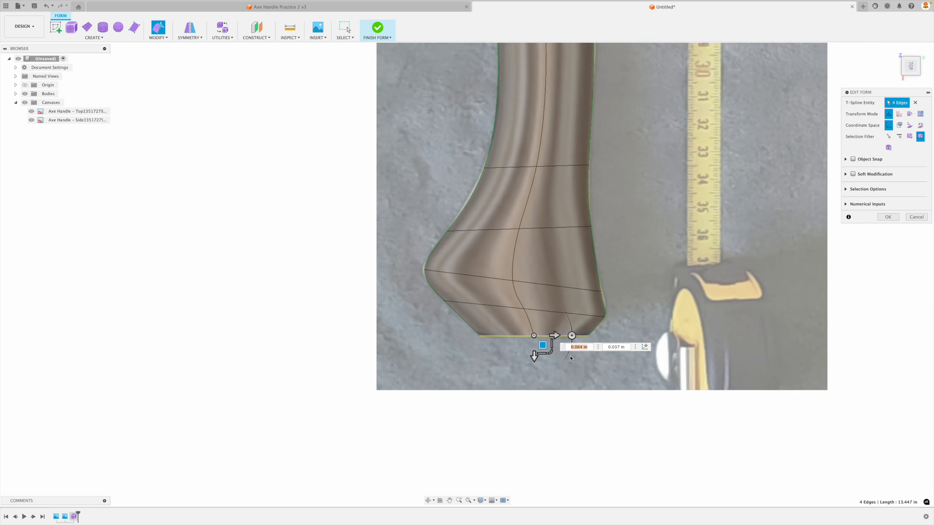
scroll(571, 360, "down", 5)
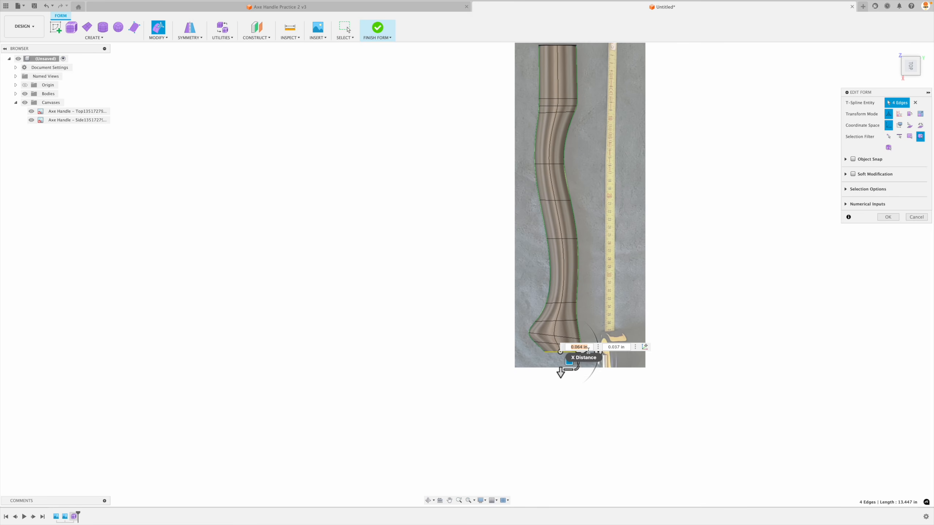
left_click(905, 72)
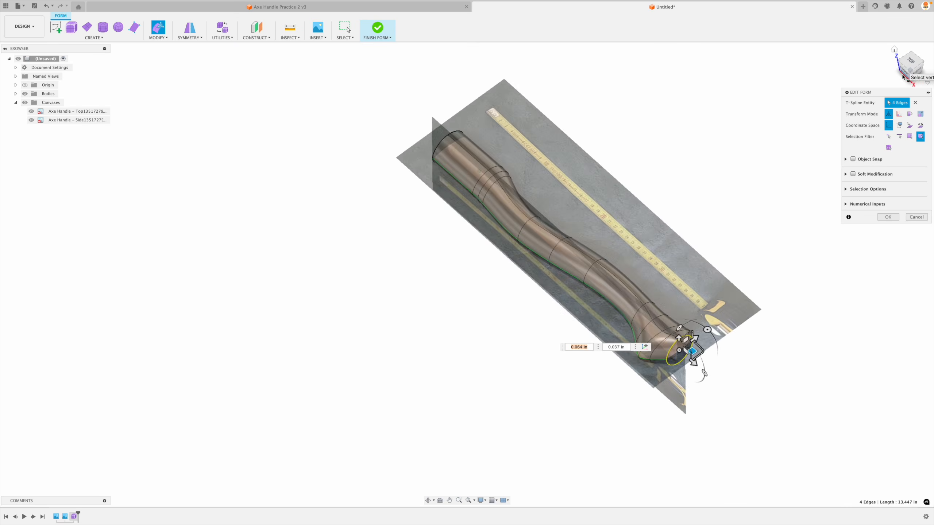
mouse_move(902, 77)
left_mouse_down()
mouse_move(889, 95)
mouse_move(902, 77)
left_mouse_up()
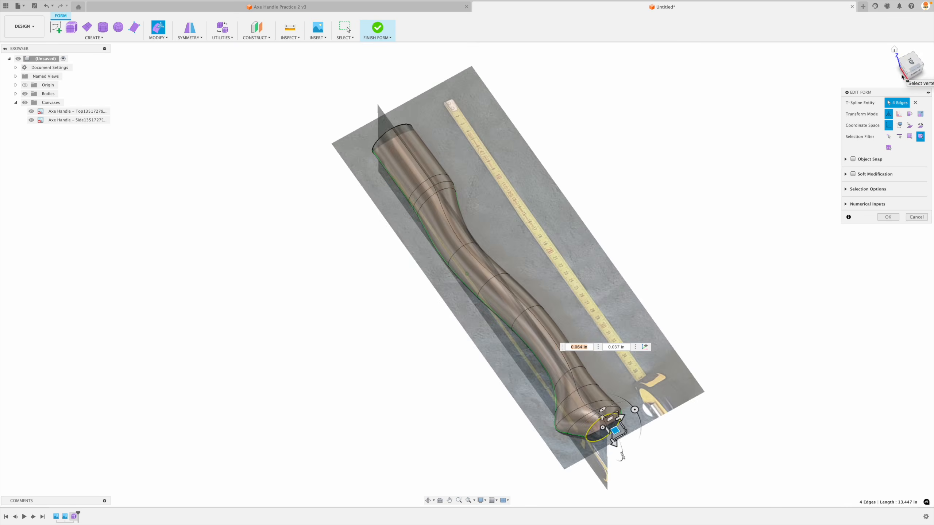
left_click(904, 74)
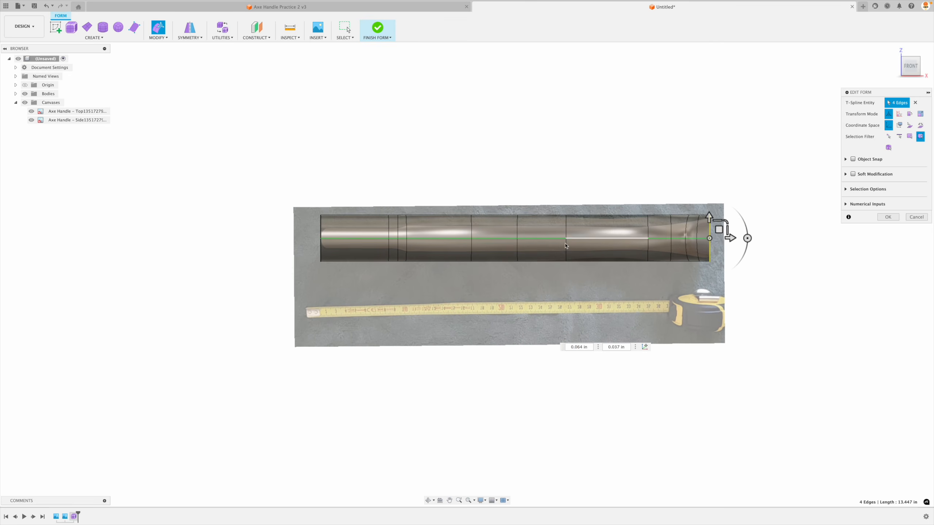
scroll(372, 251, "up", 4)
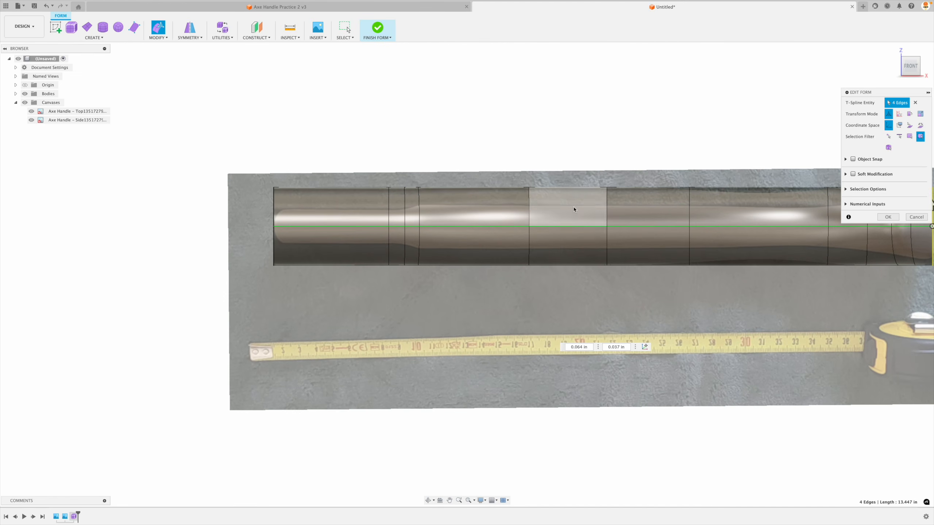
scroll(485, 213, "down", 2)
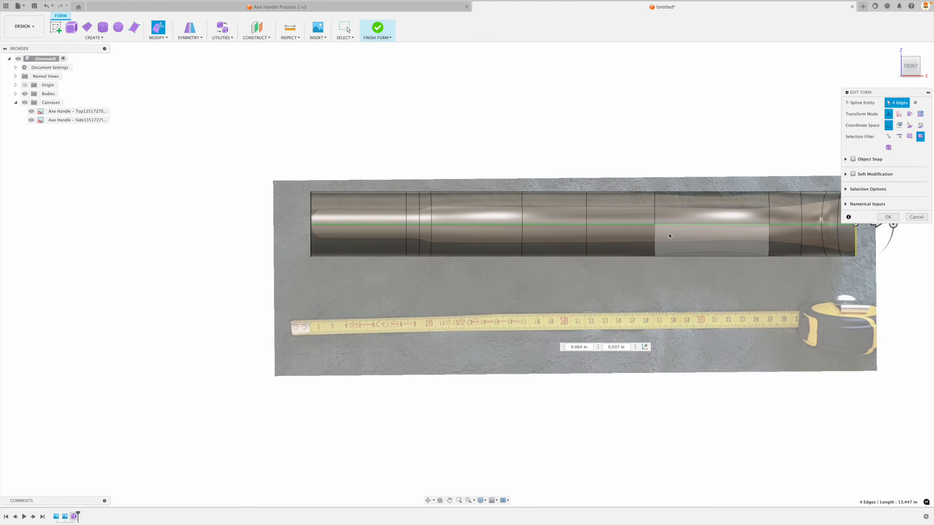
scroll(669, 236, "down", 2)
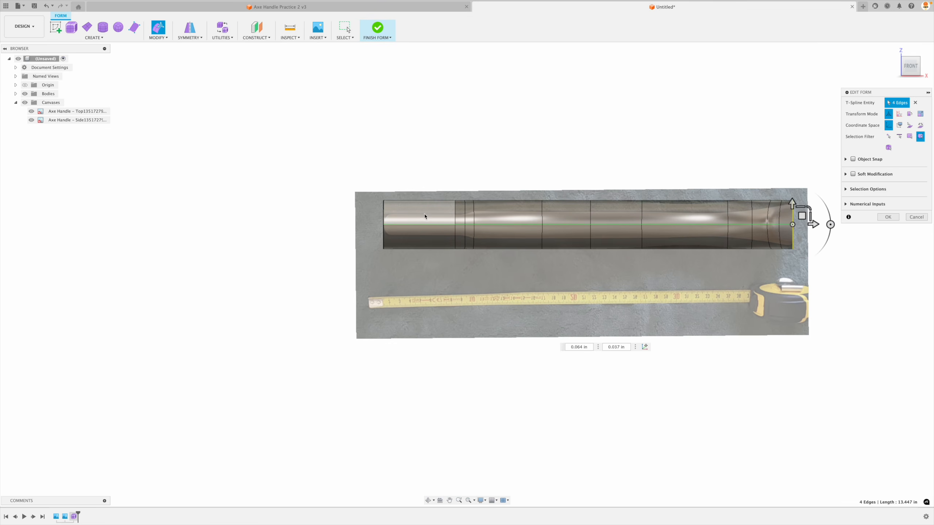
scroll(425, 217, "up", 5)
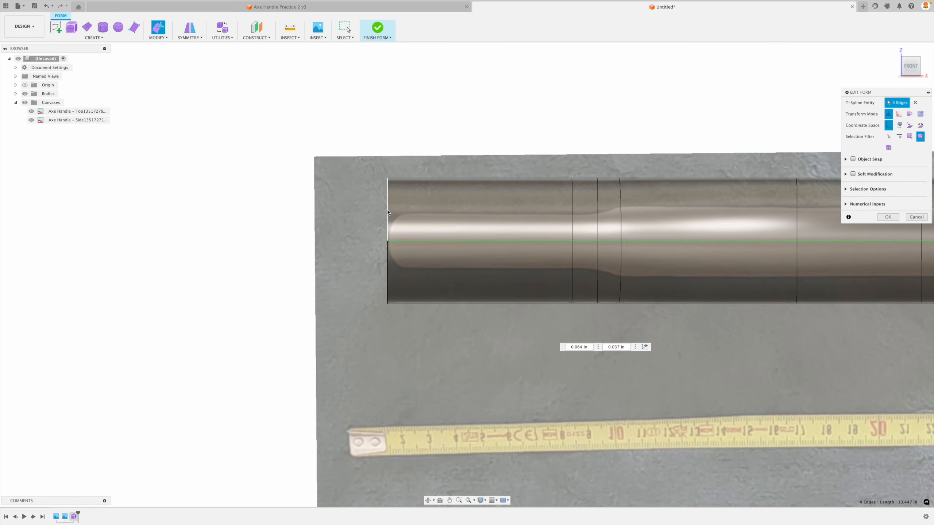
Step: Try scaling the open loop at the head end uniformly by 0.418, check it from above, and undo the scaling
double_click(388, 212)
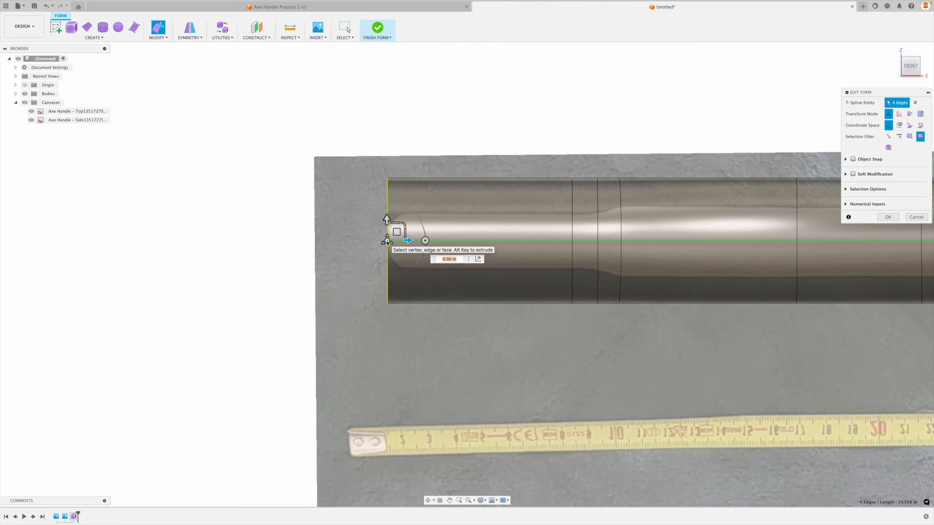
left_click_drag(387, 241, 403, 237)
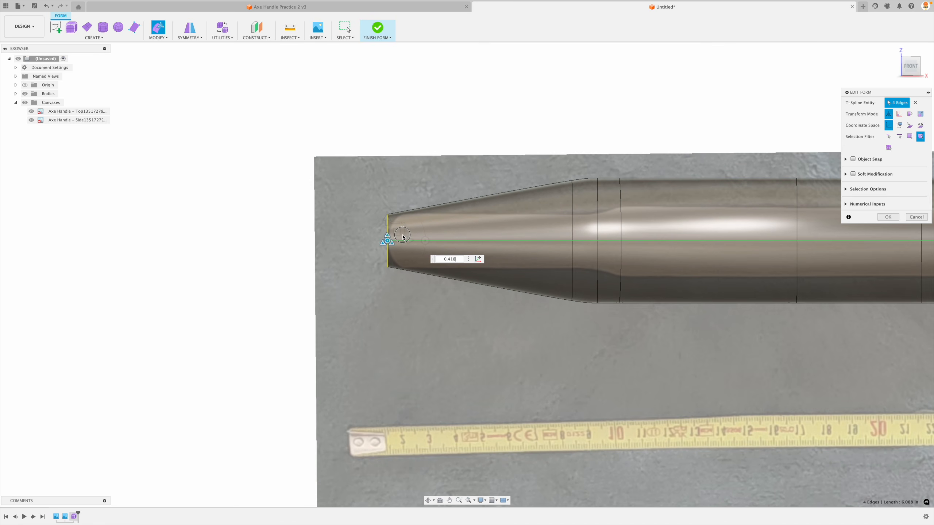
middle_click_drag(404, 237, 582, 233, "shift")
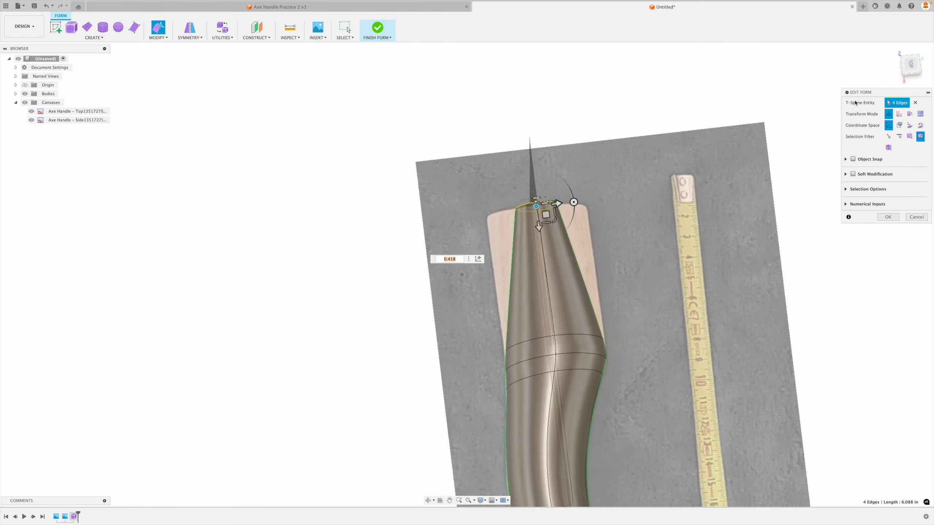
left_click(903, 76)
left_click(905, 73)
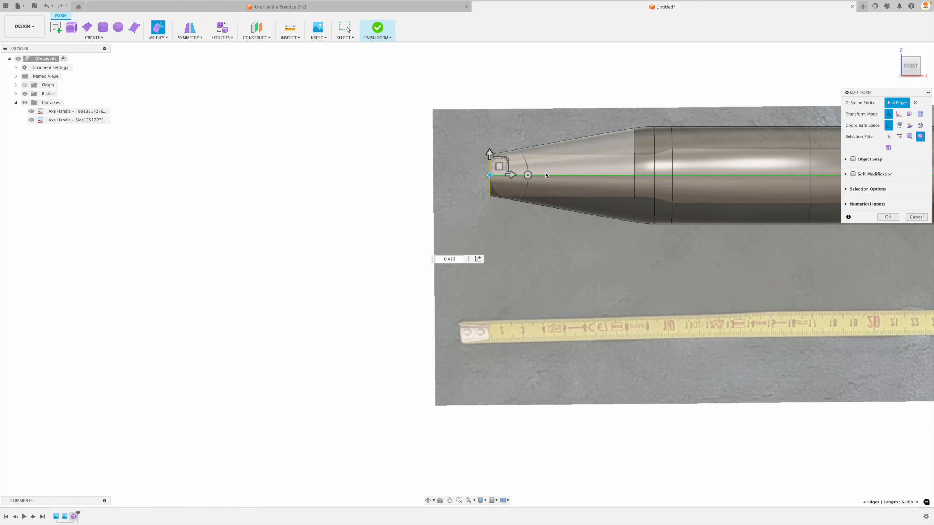
key("super+z")
Step: Scale the open head-end loop within the front view plane by about 0.434, keeping its top-view width, to match the side canvas
scroll(513, 158, "up", 5)
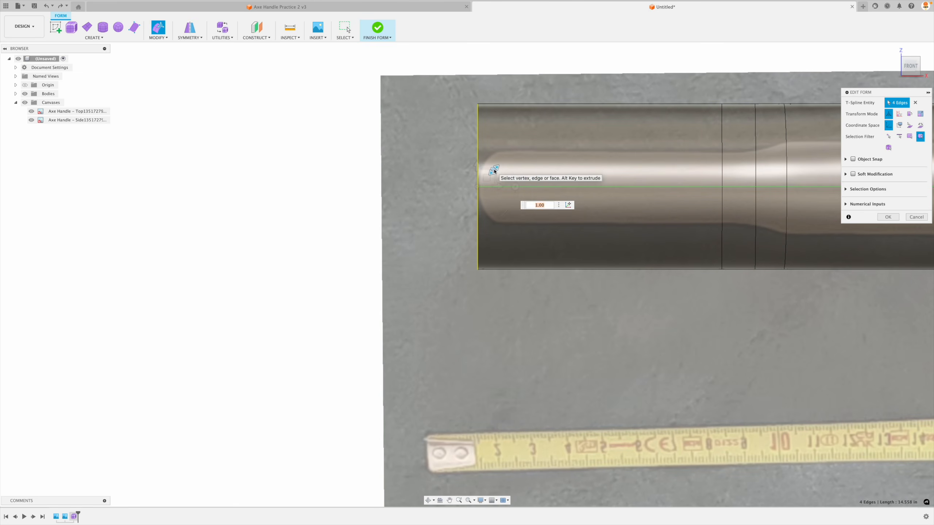
left_click_drag(495, 171, 486, 187)
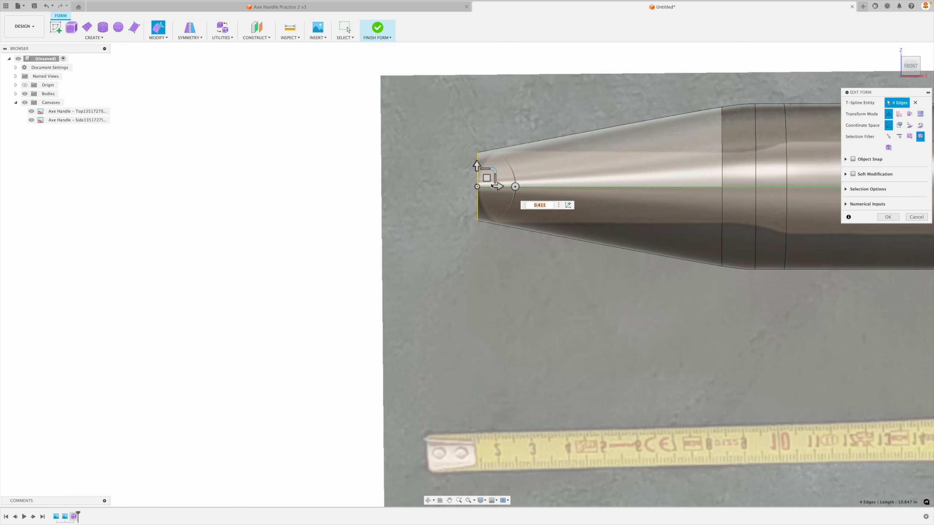
middle_click_drag(486, 252, 907, 82, "shift")
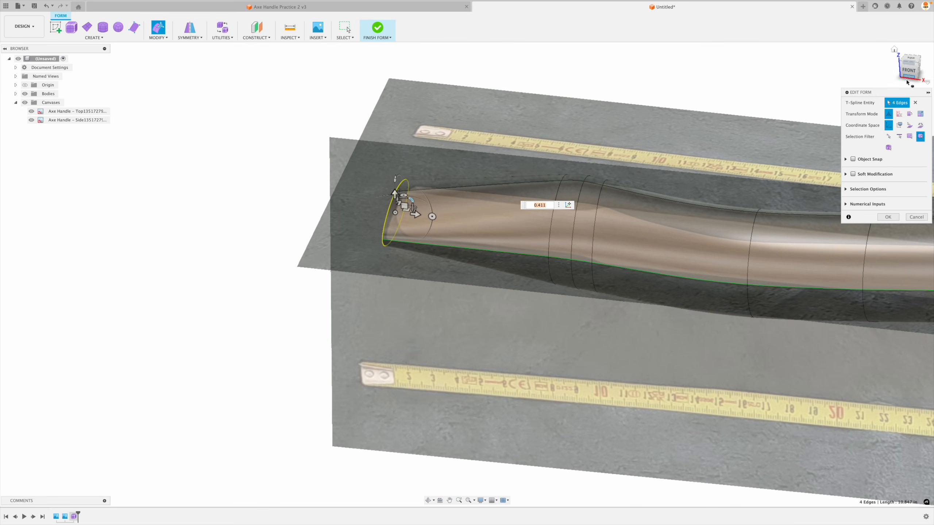
left_click(907, 73)
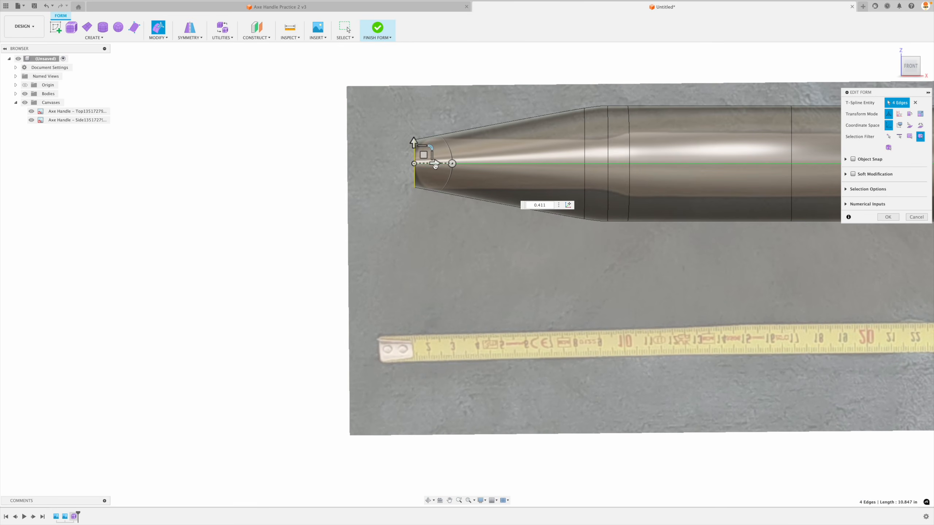
scroll(426, 154, "up", 3)
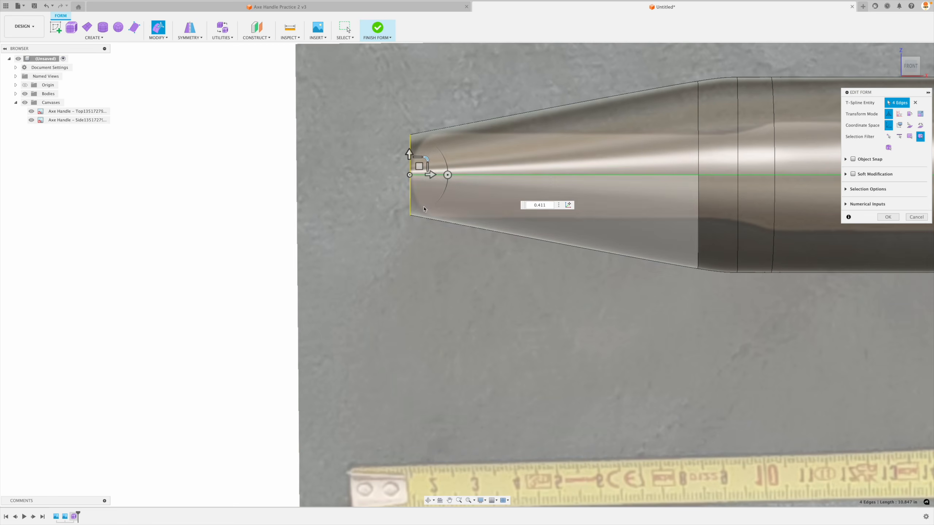
left_click_drag(425, 159, 426, 158)
Step: Scale the three closely spaced shoulder loops in the front plane to the side outline, the first by about 0.411 and the third by 0.689
scroll(426, 159, "down", 2)
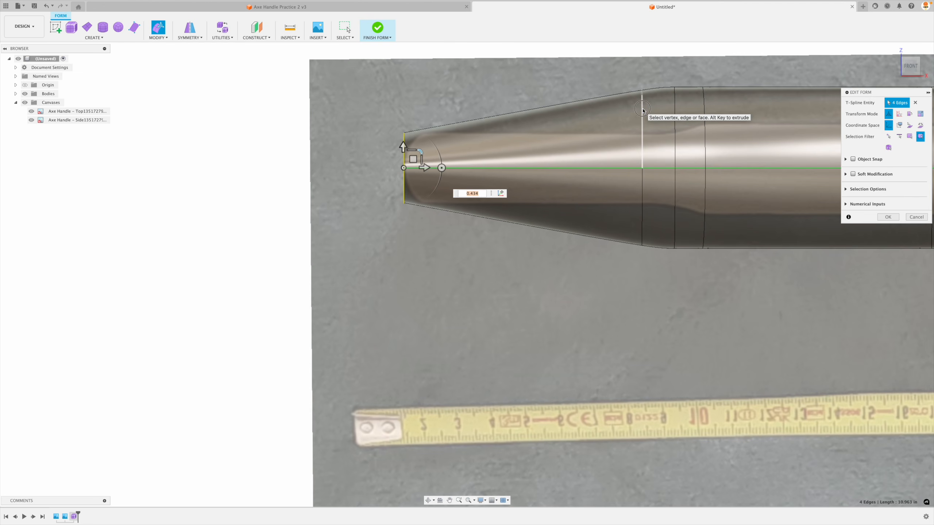
left_click_drag(657, 151, 651, 159)
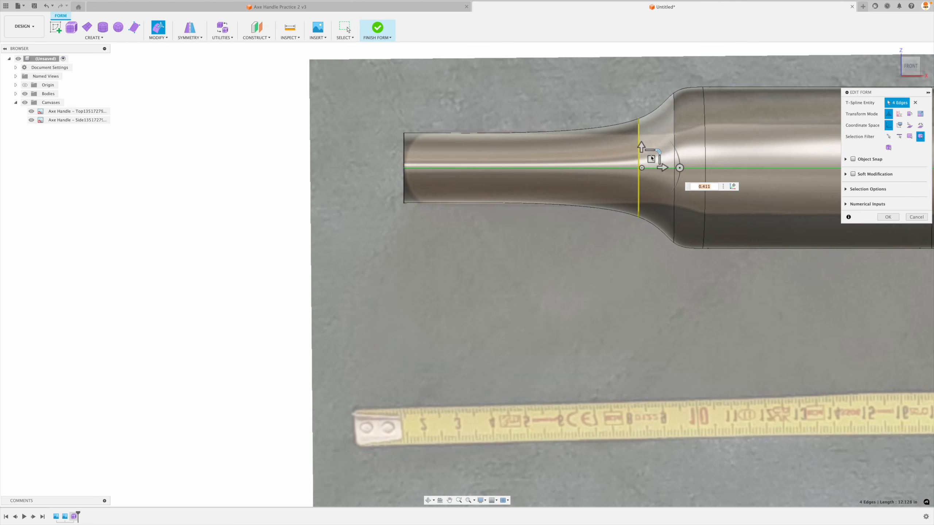
double_click(674, 102)
scroll(674, 103, "down", 5)
scroll(708, 119, "up", 4)
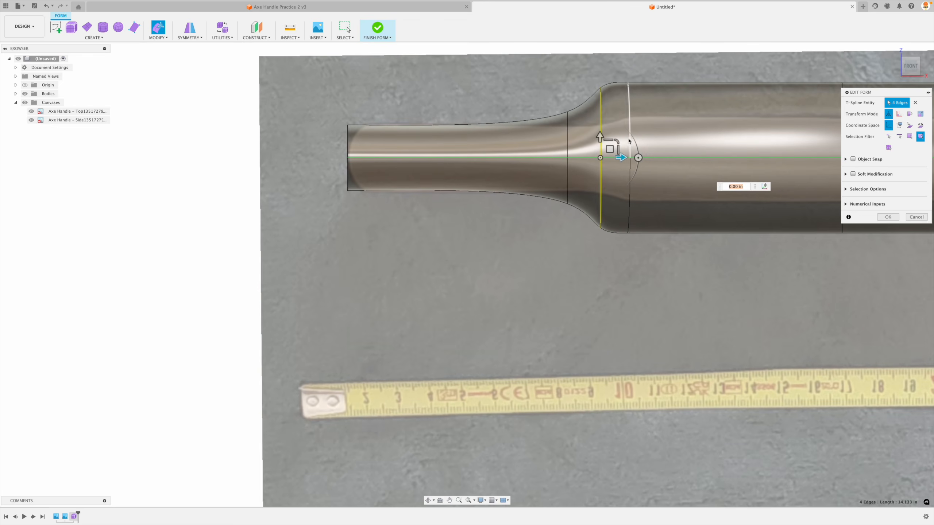
left_click_drag(617, 141, 639, 147)
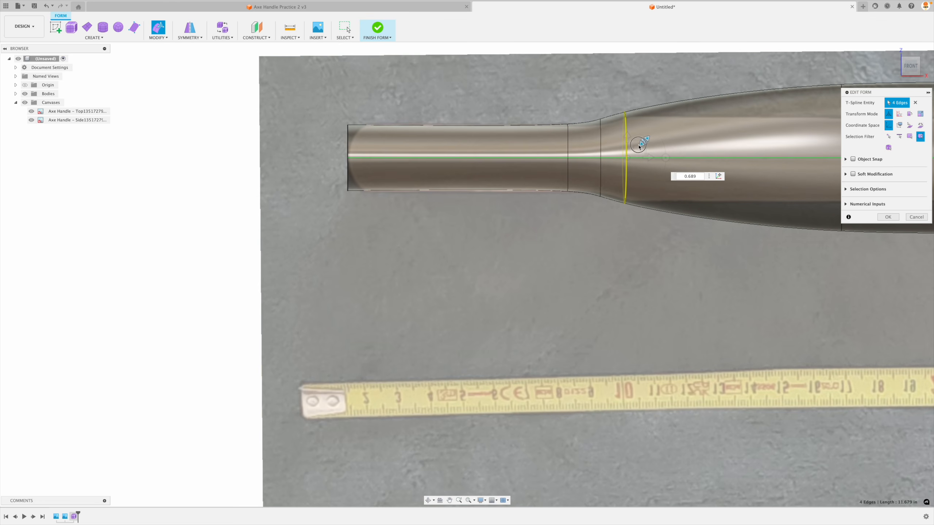
left_click(602, 143)
left_click_drag(616, 142, 615, 144)
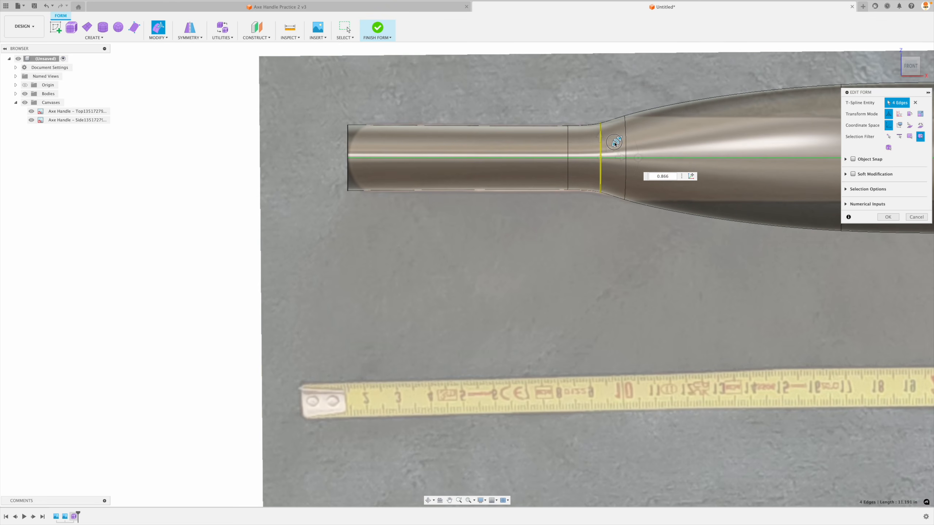
Step: Scale the edge loop near the ruler's 17 mark in the front plane by about 0.442 to match the side outline
scroll(583, 129, "down", 4)
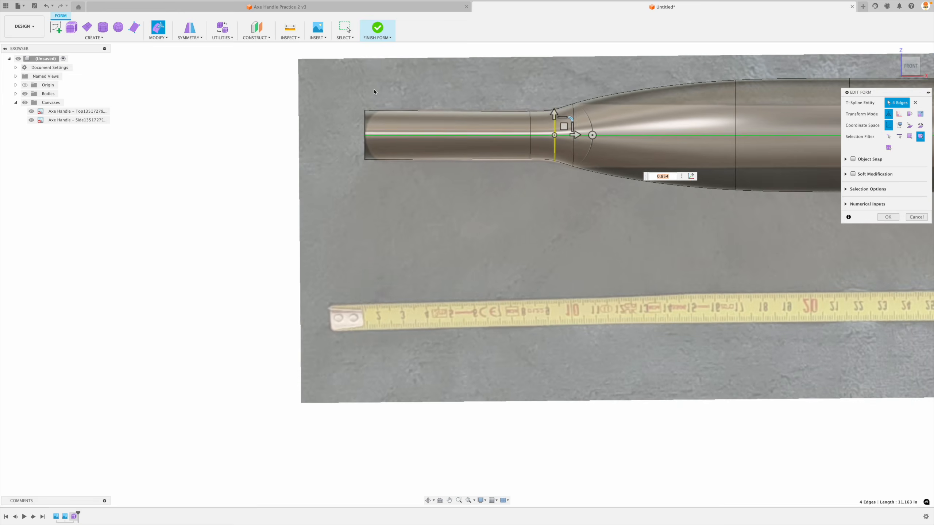
double_click(627, 99)
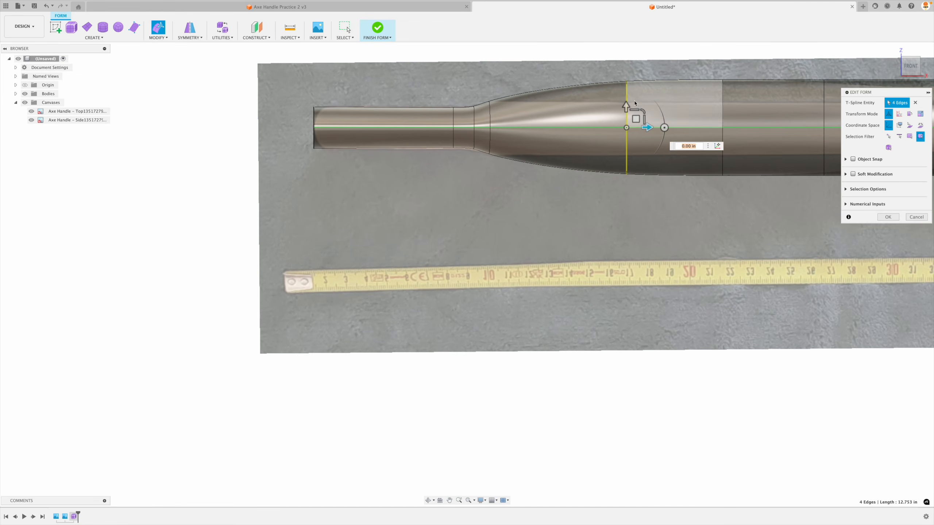
left_click_drag(643, 111, 632, 120)
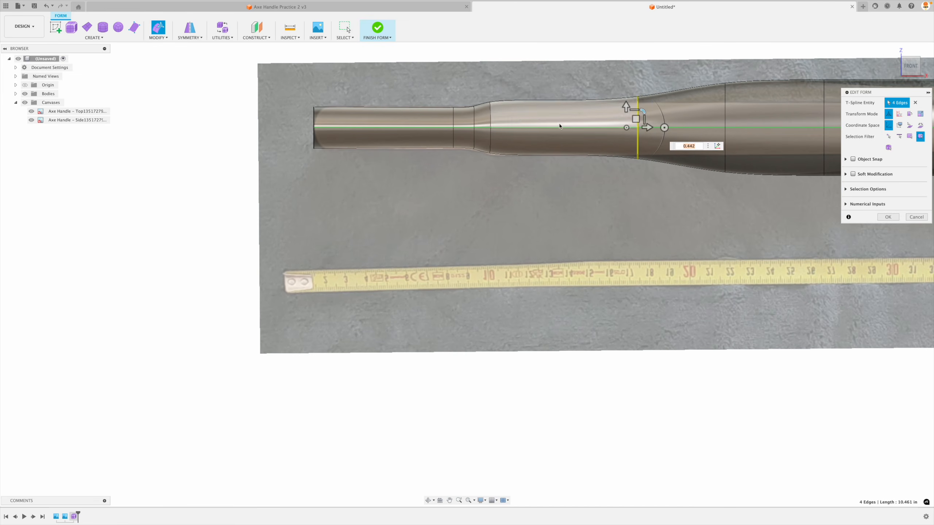
Step: Scale the edge loop near the ruler's 22 mark in the front plane to the side outline, and rescale the 17-mark loop by 1.209
scroll(488, 108, "down", 3)
scroll(660, 94, "up", 5)
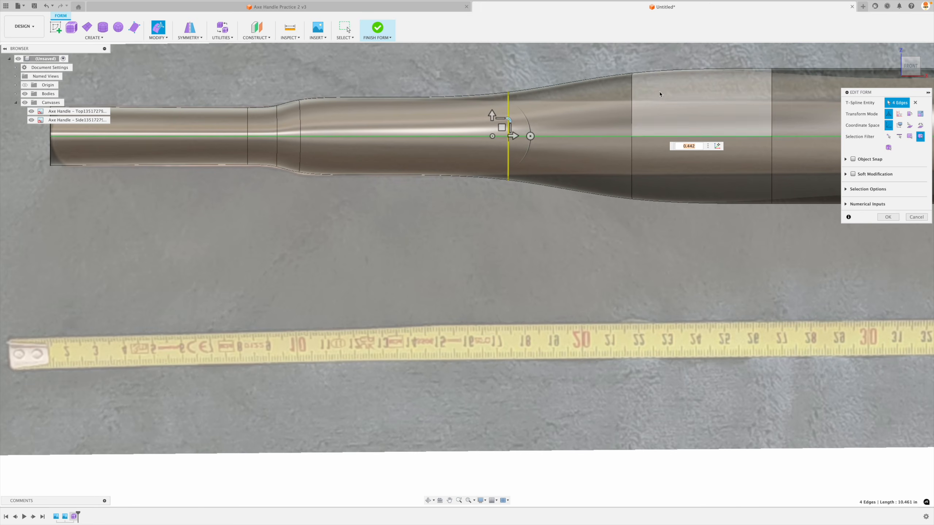
double_click(632, 92)
left_click_drag(647, 120, 640, 126)
double_click(509, 119)
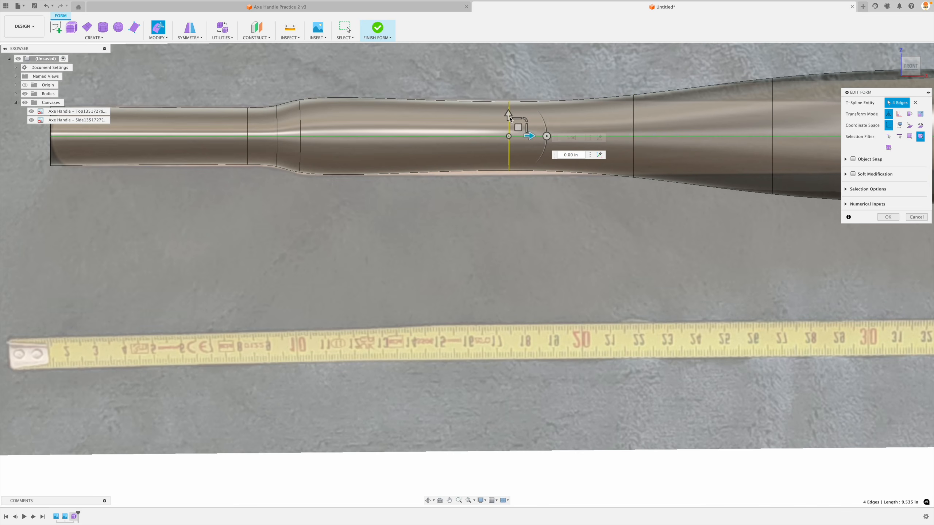
left_click_drag(524, 121, 526, 121)
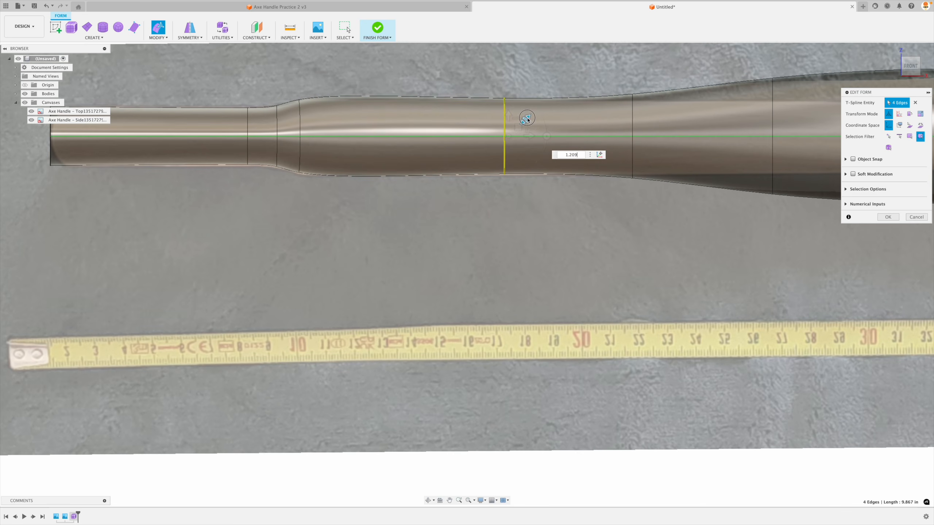
Step: Scale the edge loop near the ruler's 27 mark in the front plane to the side outline, and fine-tune its neighbouring loop
scroll(415, 94, "down", 5)
scroll(621, 113, "up", 5)
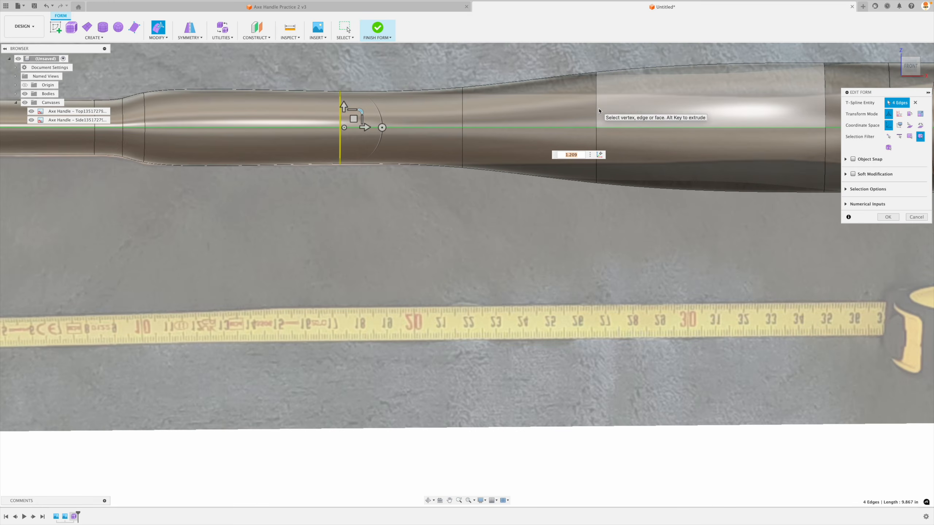
double_click(597, 111)
mouse_move(617, 111)
left_mouse_down()
mouse_move(600, 119)
mouse_move(635, 115)
mouse_move(620, 126)
left_mouse_up()
scroll(372, 103, "down", 5)
scroll(603, 101, "up", 3)
double_click(624, 105)
double_click(454, 111)
left_click_drag(468, 112, 472, 111)
Step: Scale the edge loops toward the flared knob in the front plane to the side outline, the one near the 35 mark by 1.435
scroll(626, 127, "up", 3)
double_click(685, 89)
left_click_drag(700, 113, 694, 121)
double_click(790, 103)
left_click_drag(805, 113, 749, 120)
double_click(756, 106)
double_click(726, 109)
left_click_drag(640, 111, 647, 106)
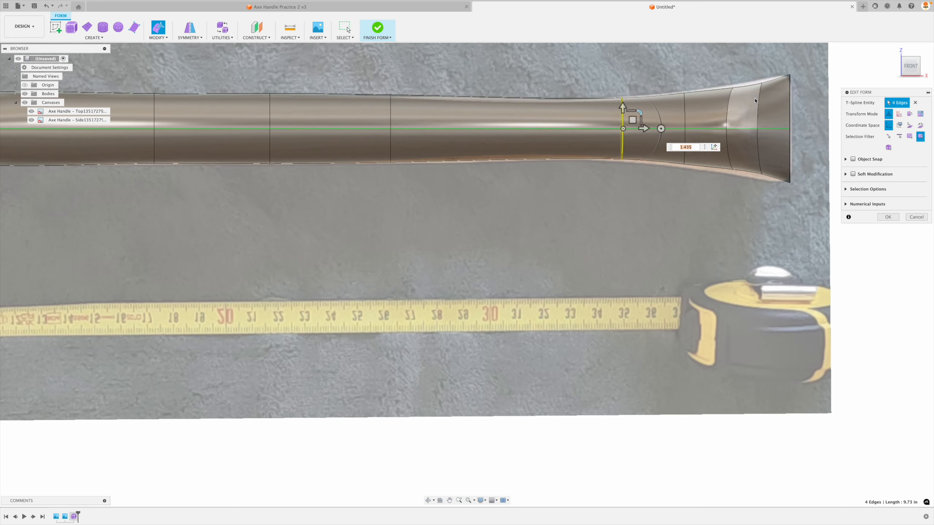
Step: Scale the three loops between the 35 mark and the open knob end to the side outline, the last two by 1.068 and 1.086
double_click(684, 108)
left_click_drag(703, 111, 702, 114)
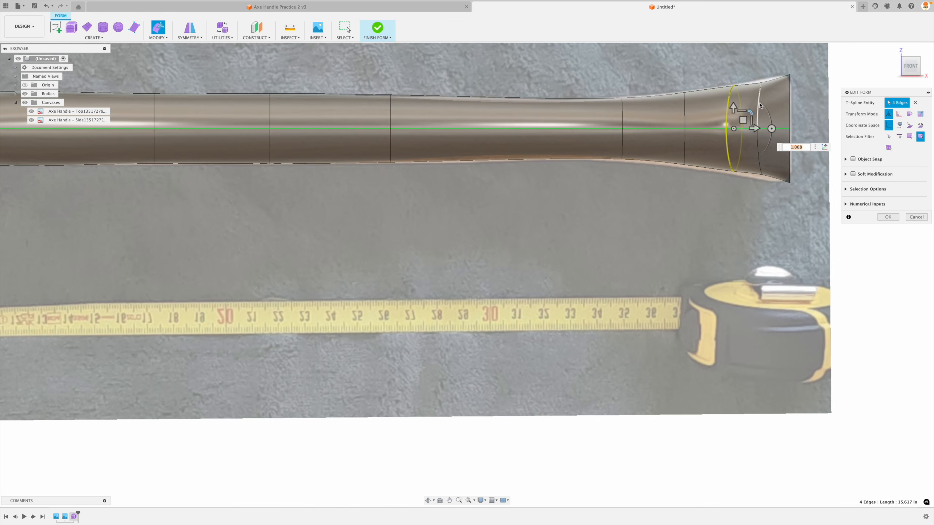
double_click(762, 107)
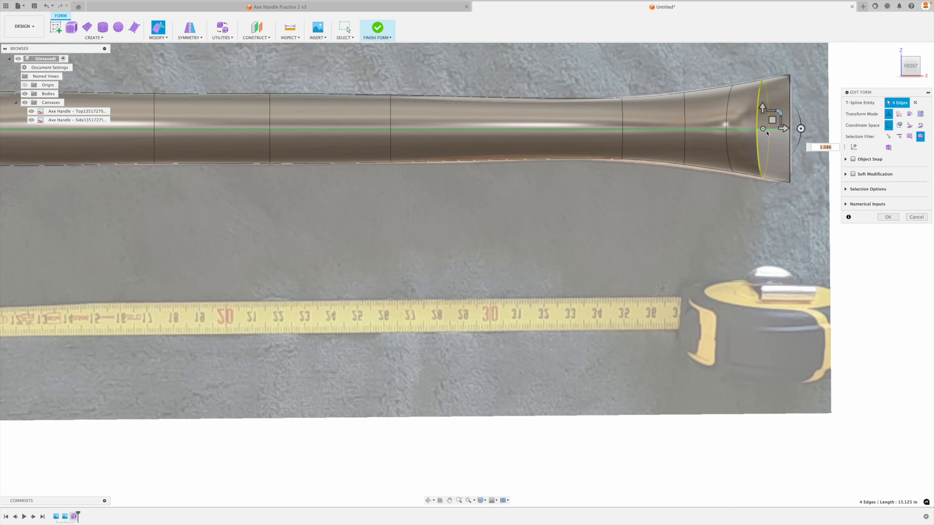
scroll(668, 172, "down", 5)
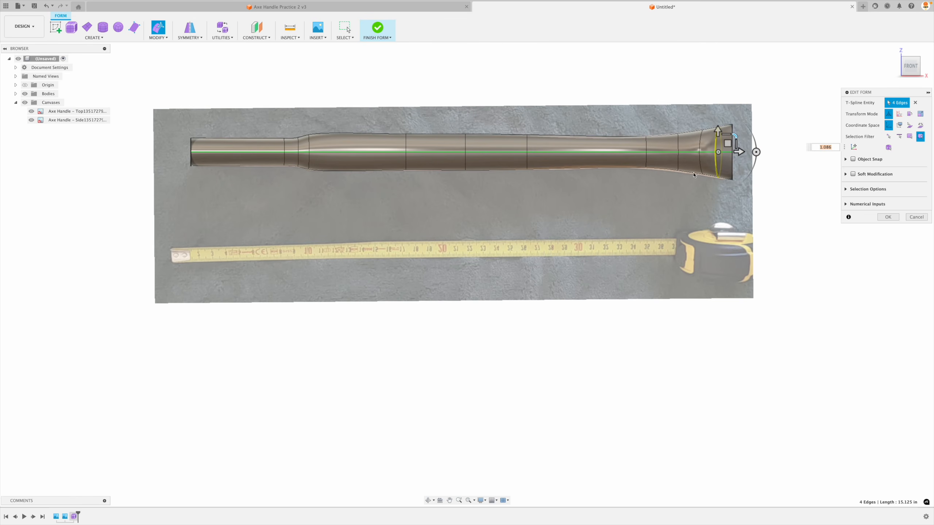
Step: Refine the knob-end loops in the front plane, by 1.054 at the 35 mark and 1.068 and 1.054 in the flare, and finish editing
scroll(683, 175, "up", 4)
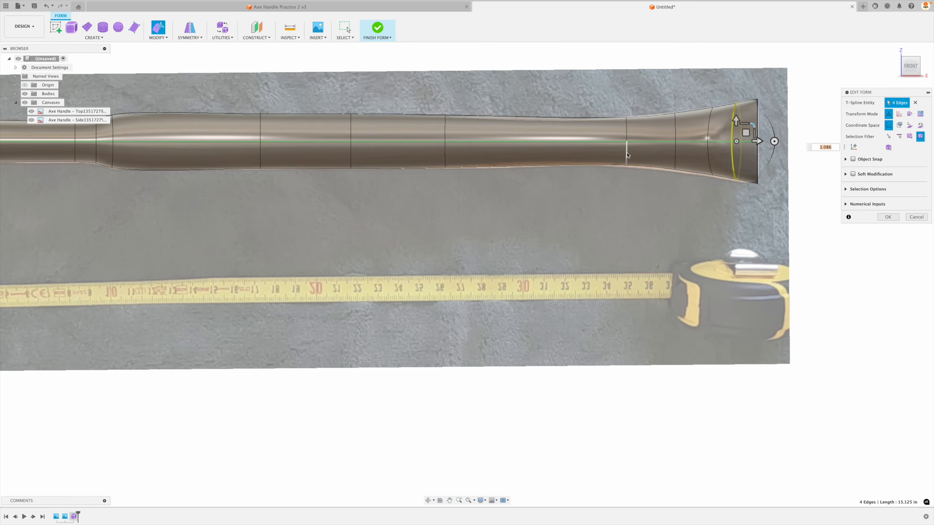
scroll(630, 155, "up", 2)
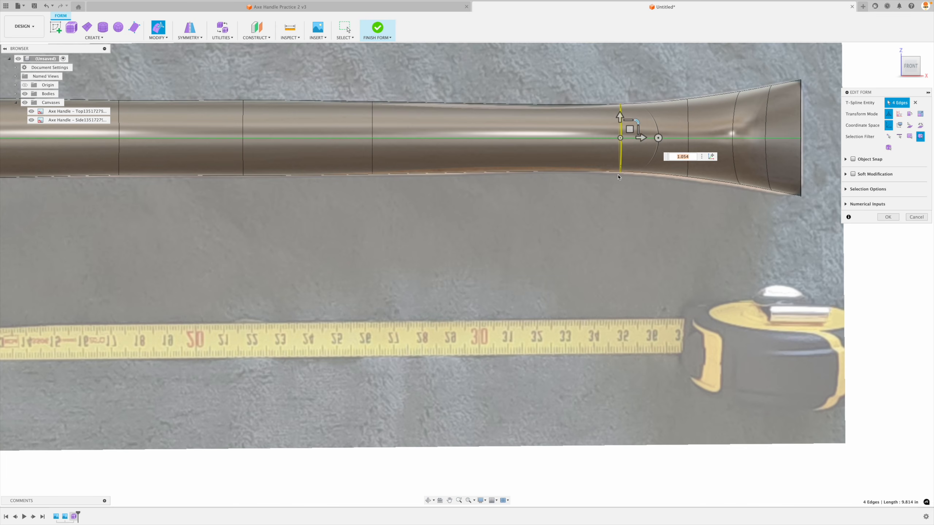
double_click(689, 130)
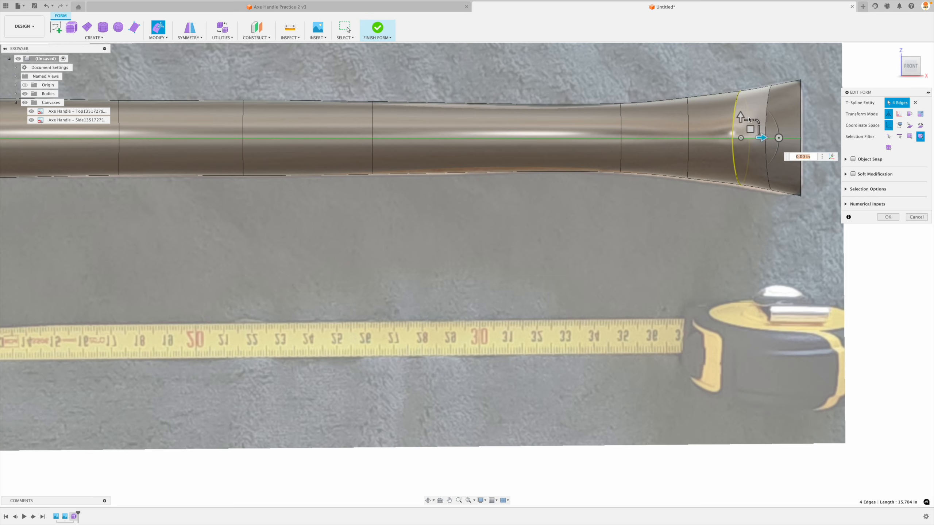
left_click_drag(758, 122, 760, 122)
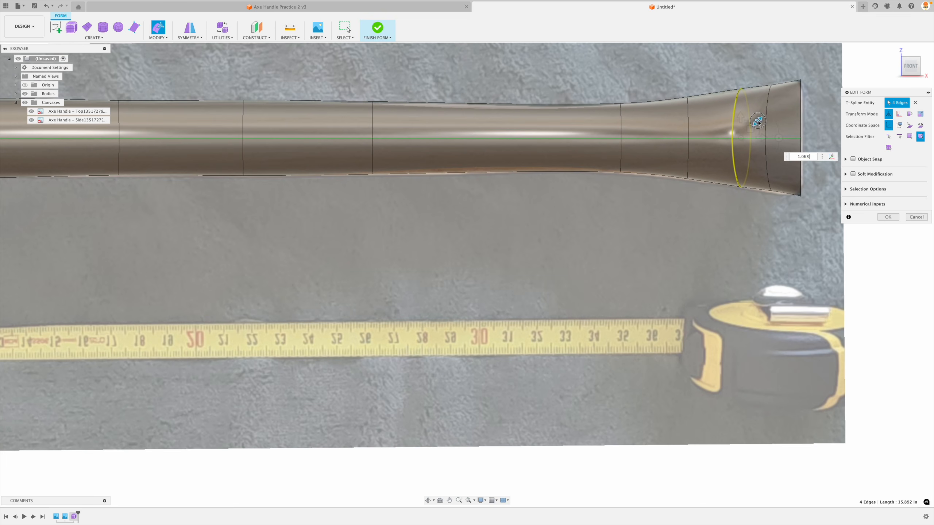
double_click(766, 114)
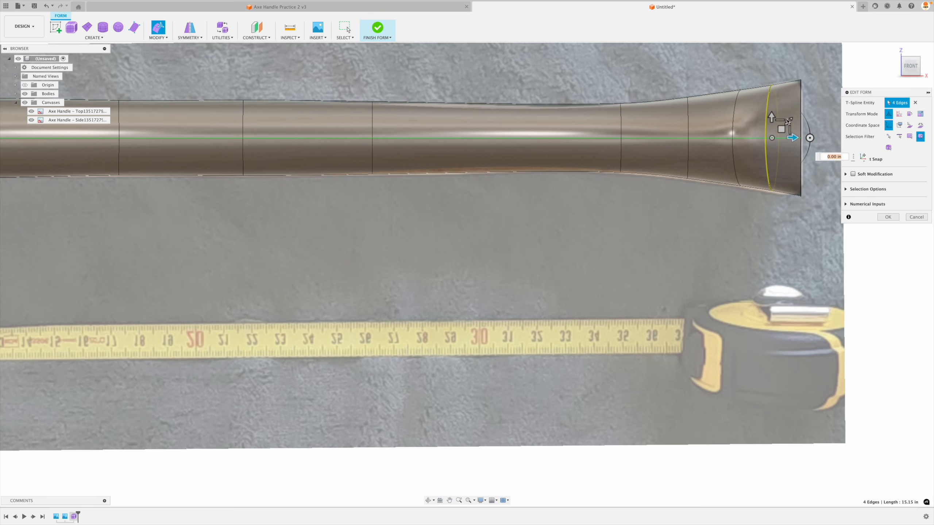
scroll(527, 212, "down", 10)
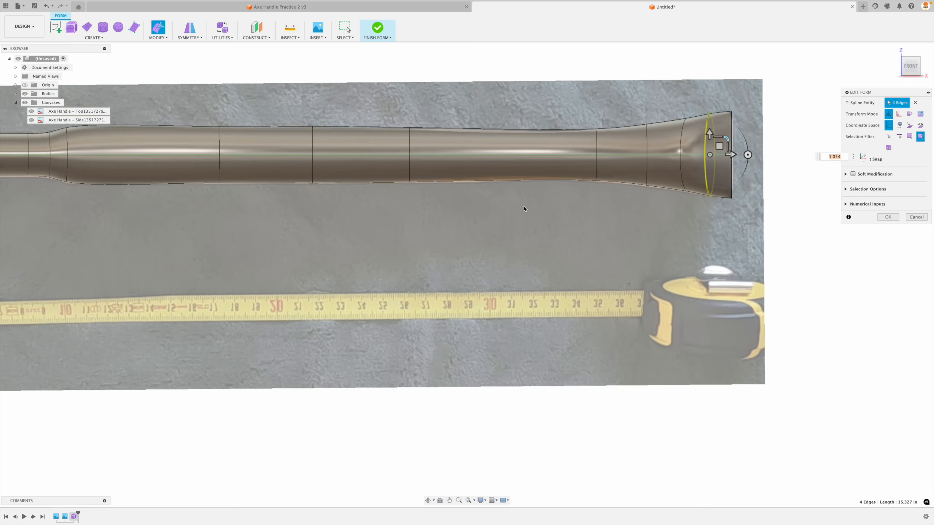
scroll(526, 211, "right", 10, "shift")
scroll(526, 212, "up", 10, "shift")
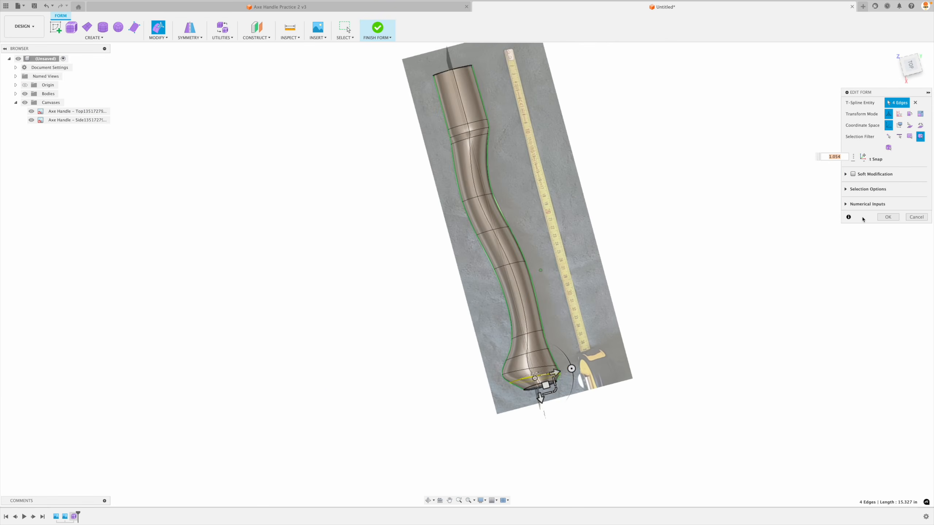
left_click(889, 218)
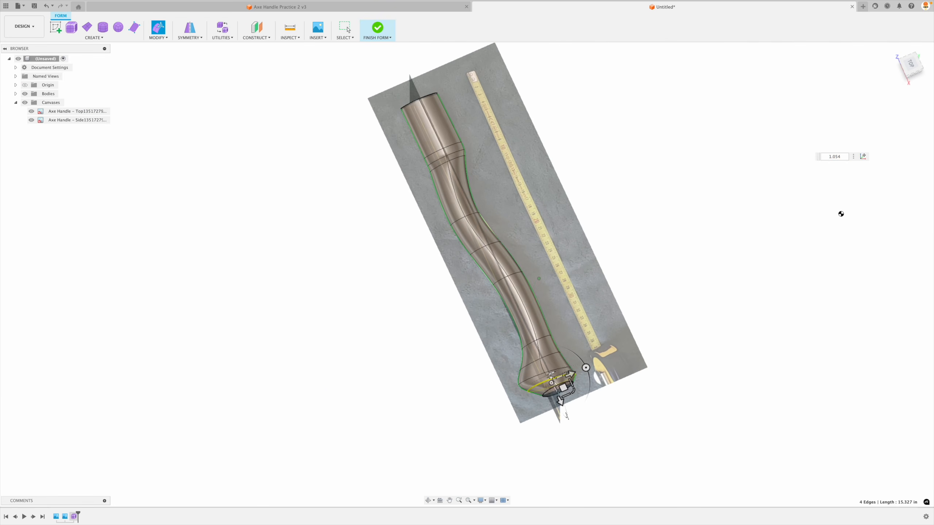
Step: Hide the top-view and side-view reference canvases and inspect the bare handle body from several angles
scroll(646, 220, "down", 10, "shift")
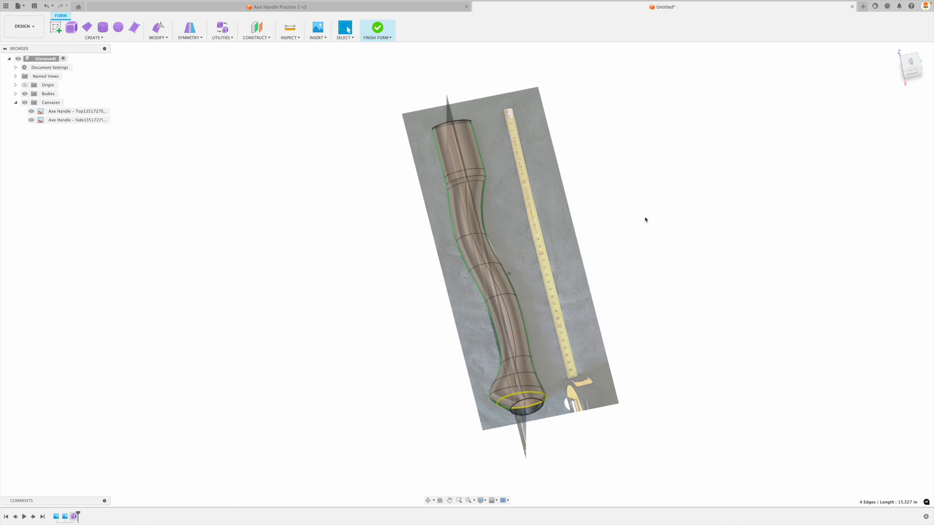
scroll(646, 219, "up", 10, "shift")
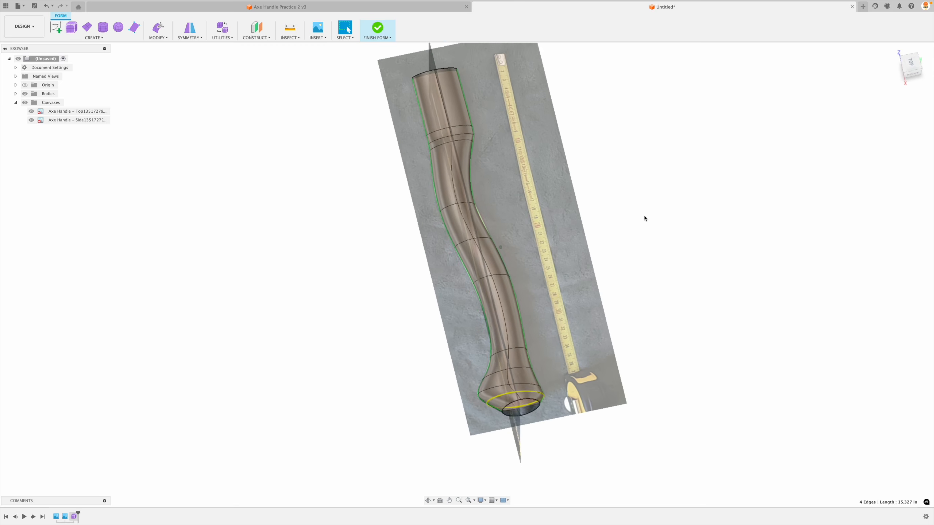
scroll(670, 212, "down", 8, "shift")
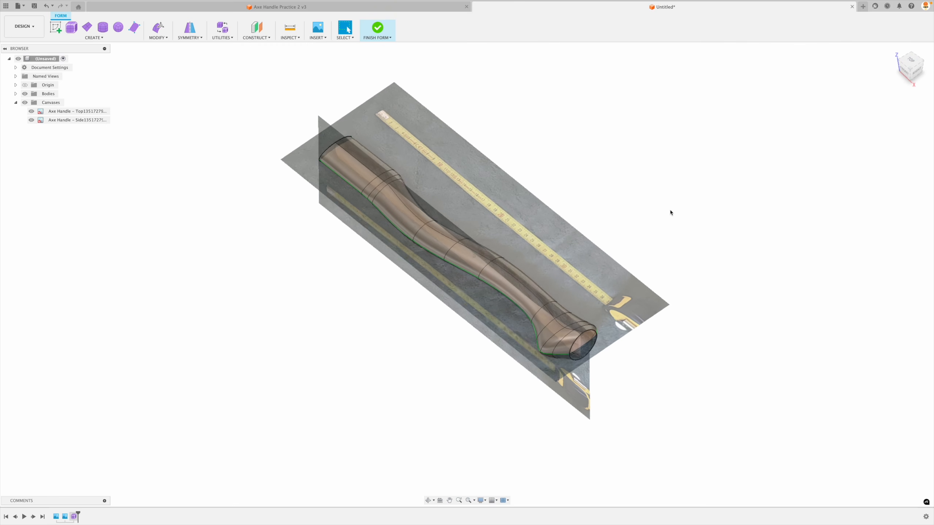
scroll(670, 212, "up", 5, "shift")
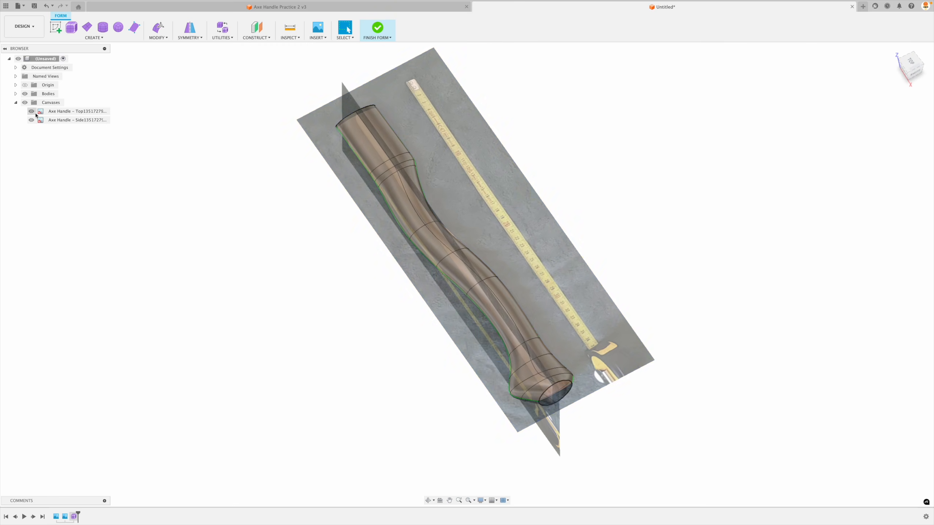
left_click(32, 112)
left_click(31, 120)
scroll(200, 155, "up", 5, "shift")
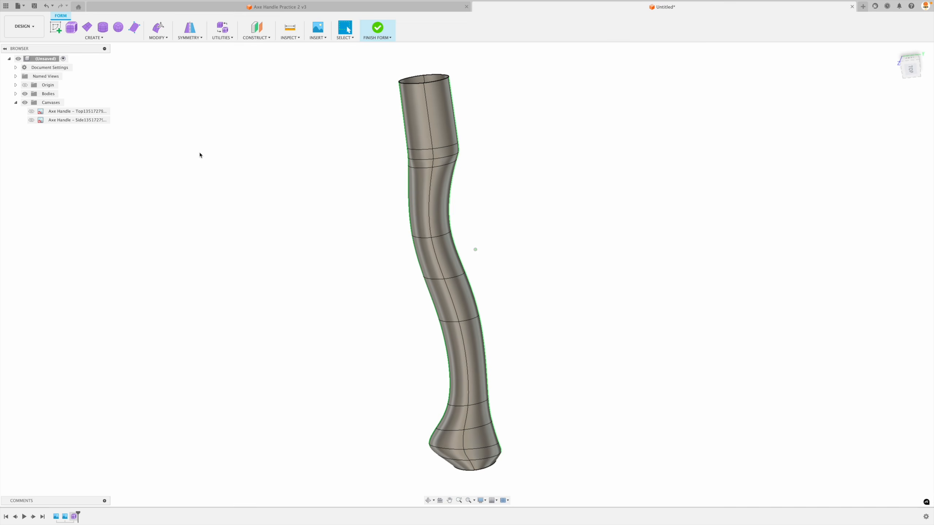
scroll(200, 155, "down", 3, "shift")
Step: Start the Fill Hole tool on the open edge at the handle's head end, using the Collapse mode
scroll(346, 163, "up", 5)
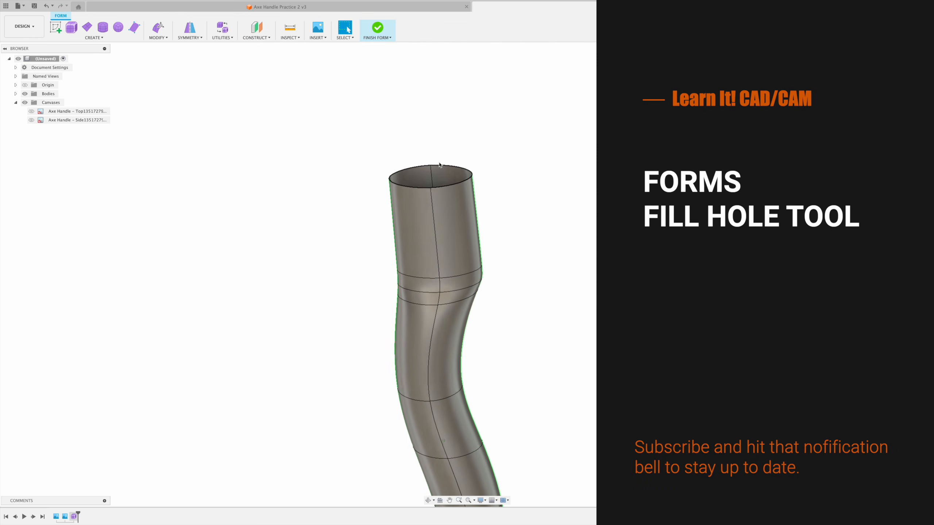
middle_click_drag(440, 166, 459, 312, "shift")
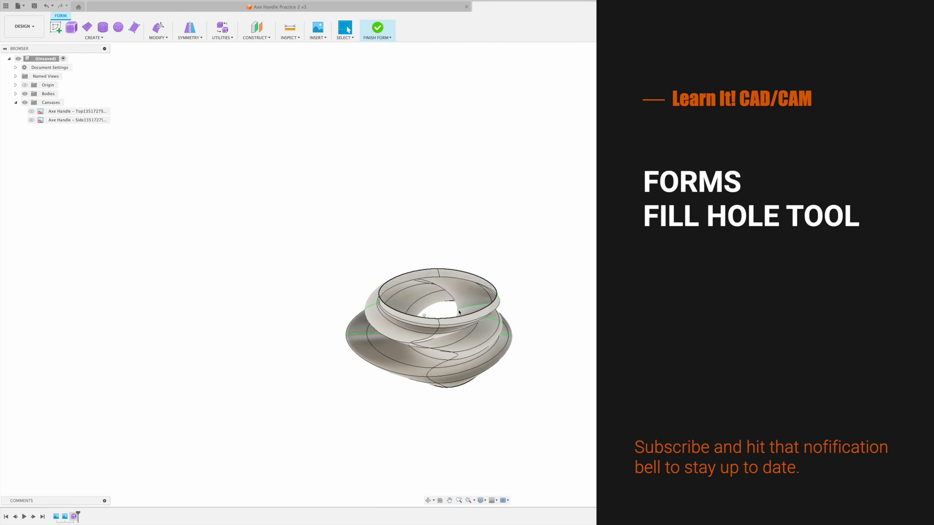
left_click(165, 38)
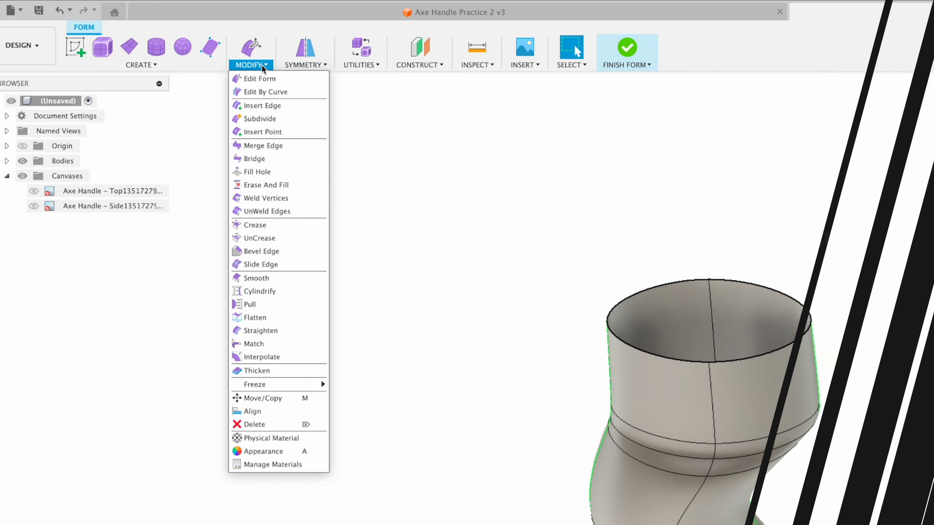
left_click(258, 170)
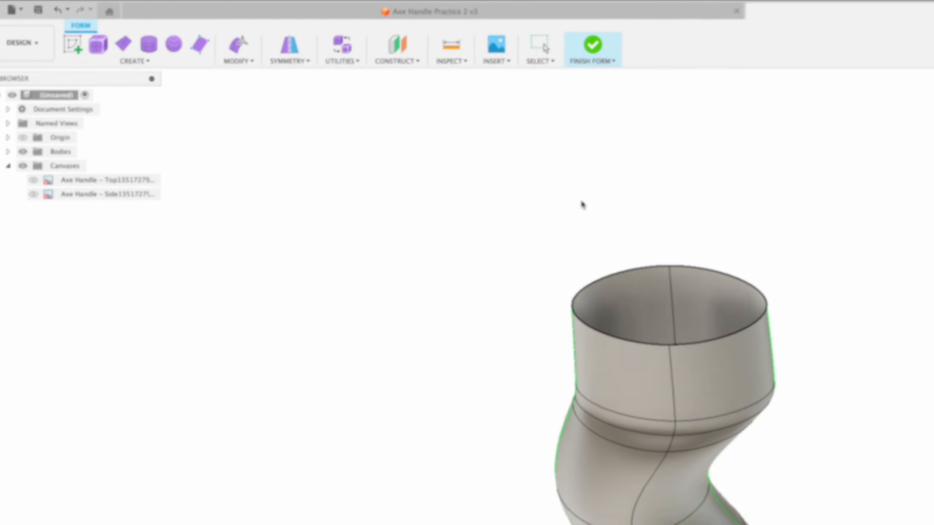
middle_click_drag(581, 203, 720, 391, "shift")
left_click(772, 456)
middle_click_drag(780, 441, 914, 257, "shift")
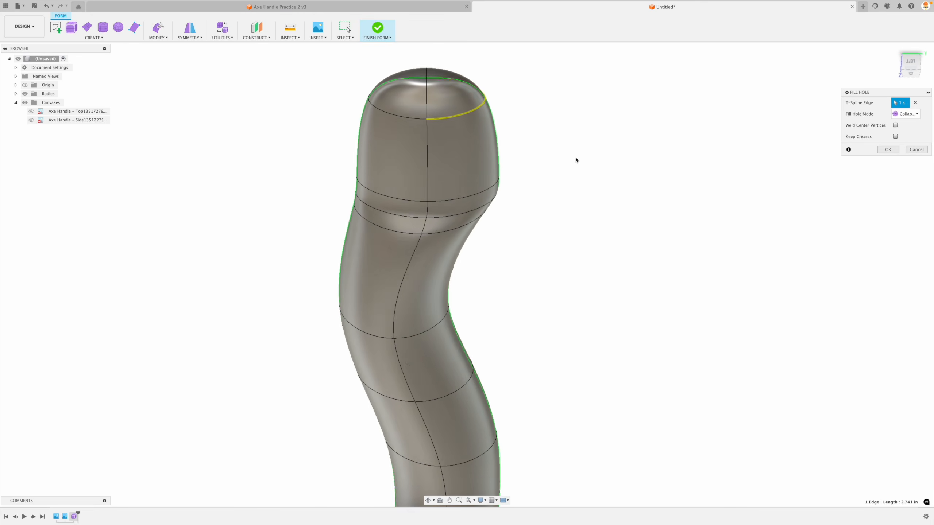
Step: Turn on Keep Creases for the head-end fill, try the Fill Star mode, and return to Collapse
middle_click_drag(576, 160, 547, 148, "shift")
middle_click_drag(481, 85, 465, 221)
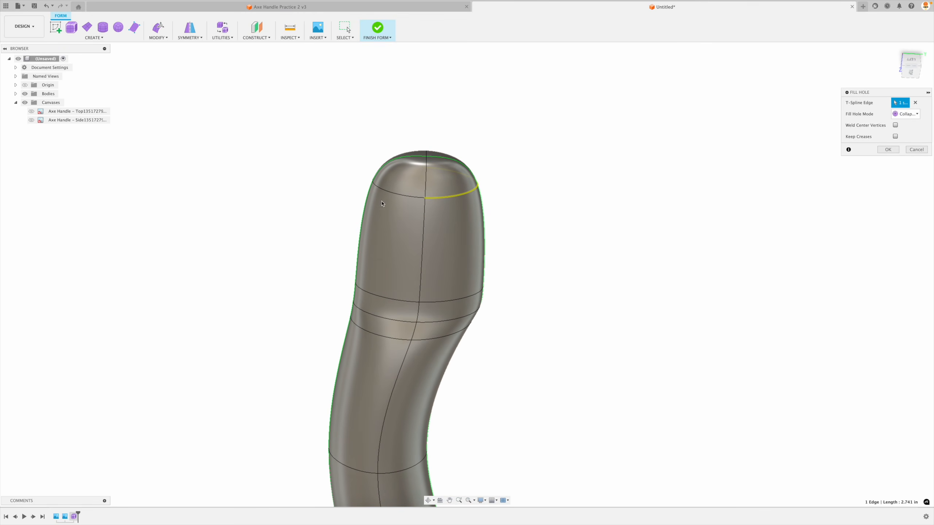
middle_click_drag(381, 202, 425, 181, "shift")
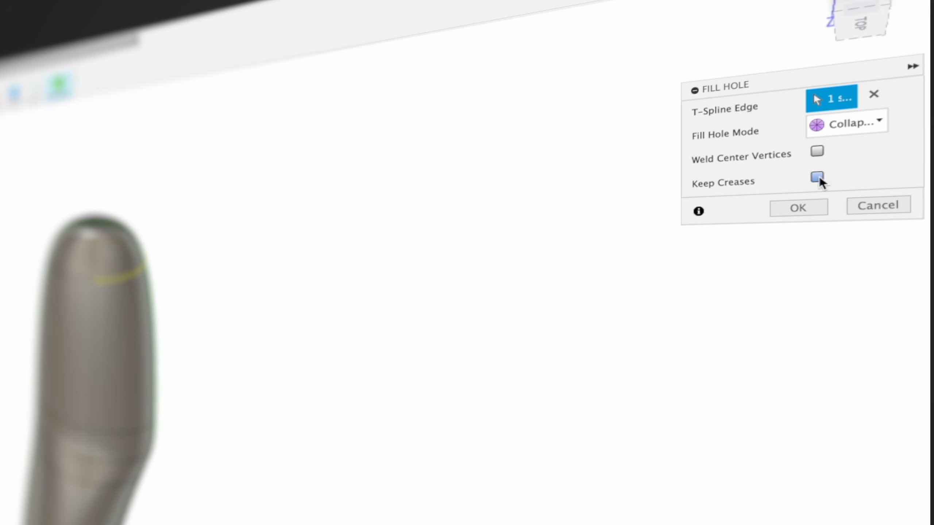
left_click(818, 178)
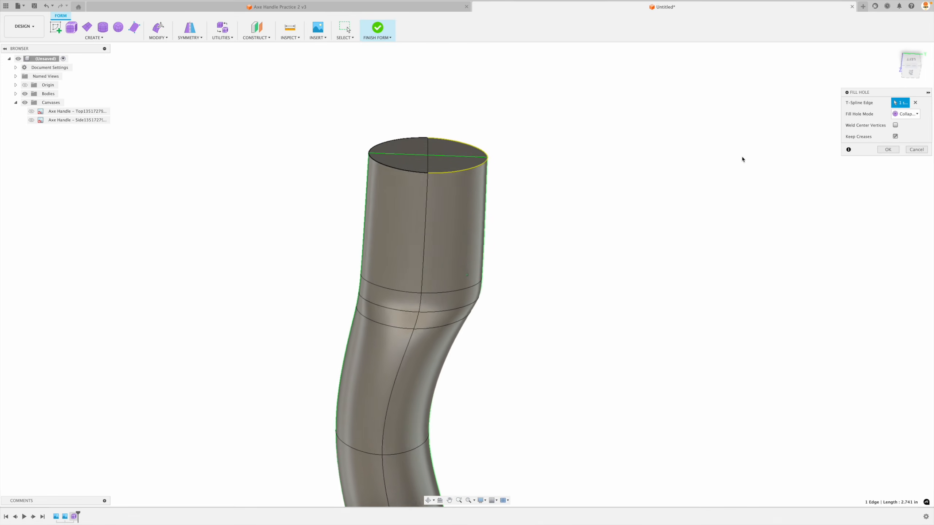
scroll(876, 149, "down", 3)
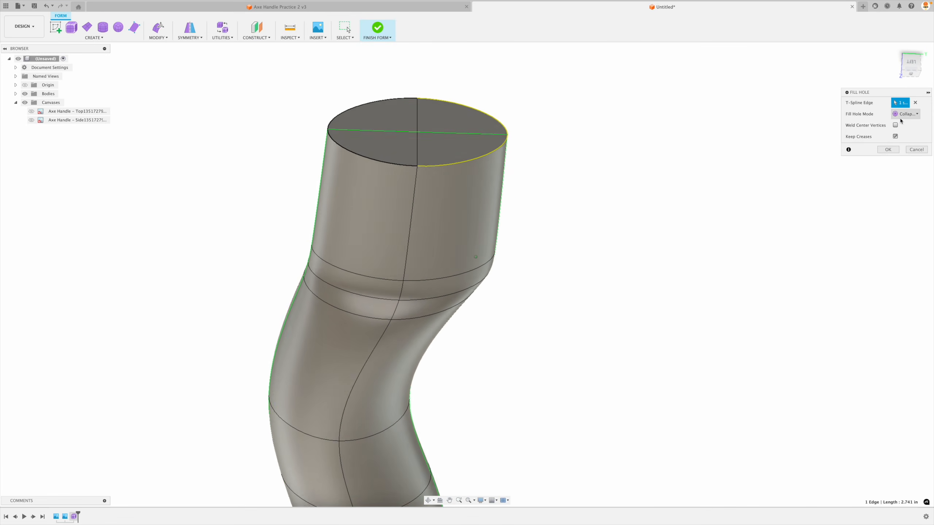
left_click(904, 114)
left_click(904, 131)
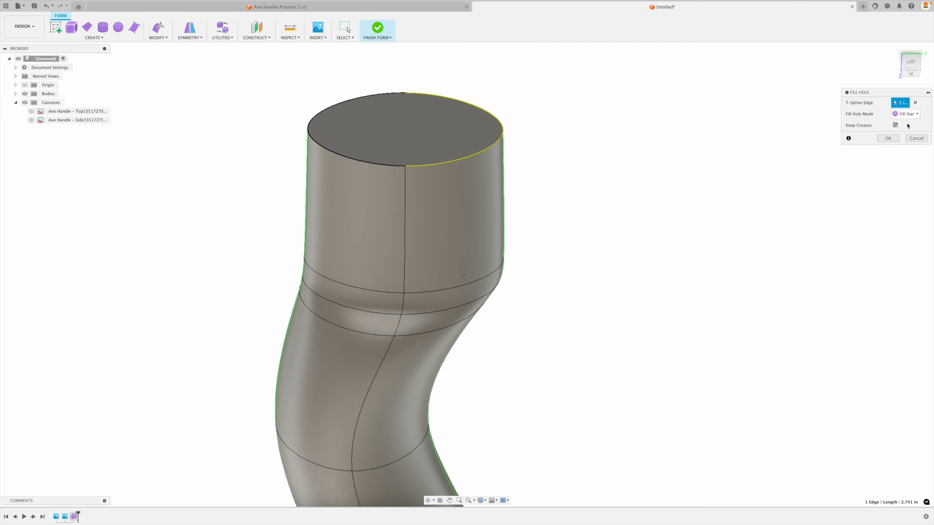
left_click(908, 139)
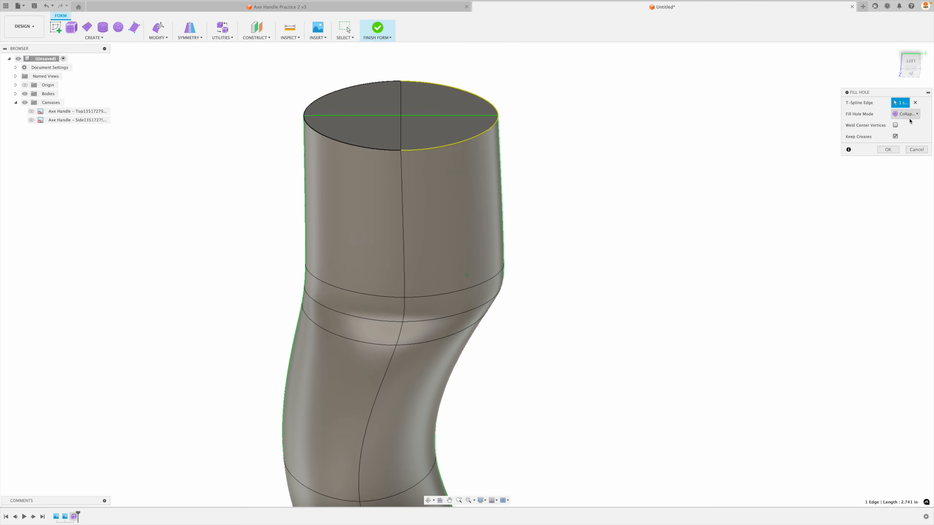
Step: Try the head-end fill without Keep Creases in Fill Star and Reduced Star modes, and return to Collapse with Keep Creases on
left_click(895, 136)
left_click(905, 113)
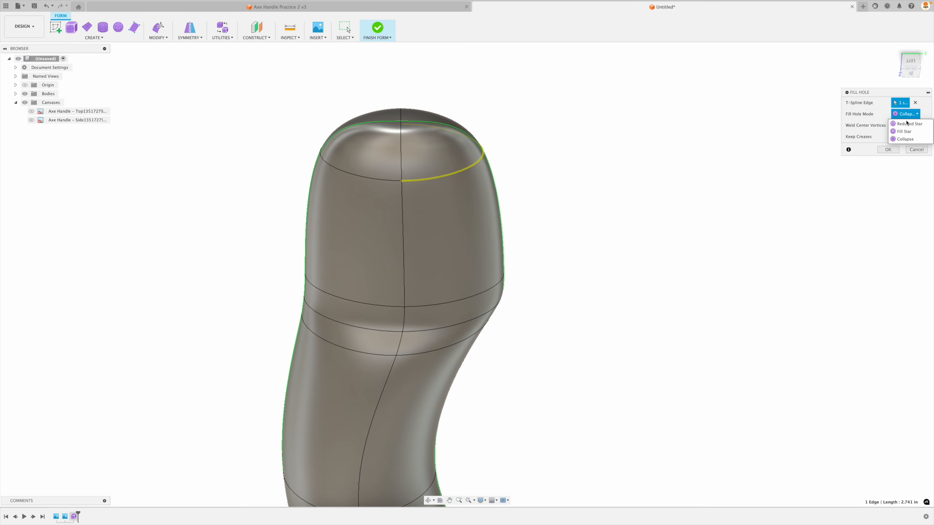
left_click(907, 131)
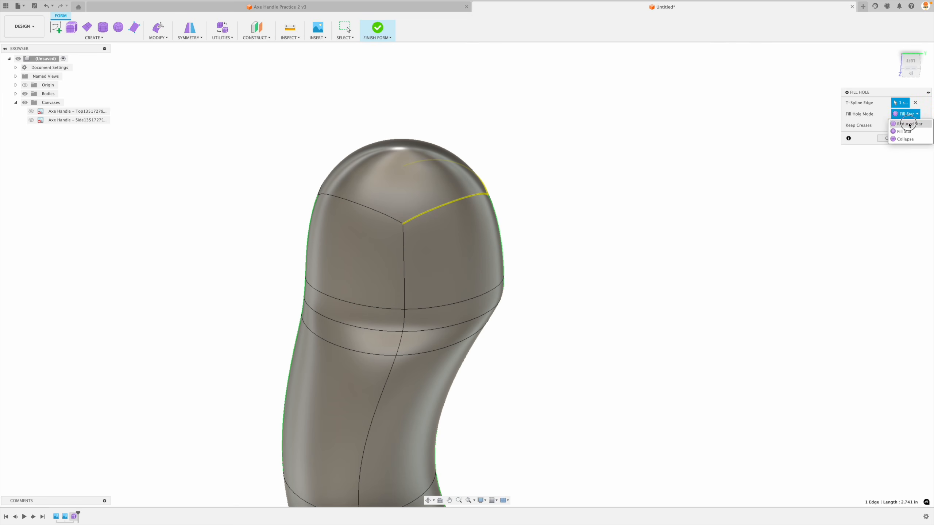
left_click(908, 124)
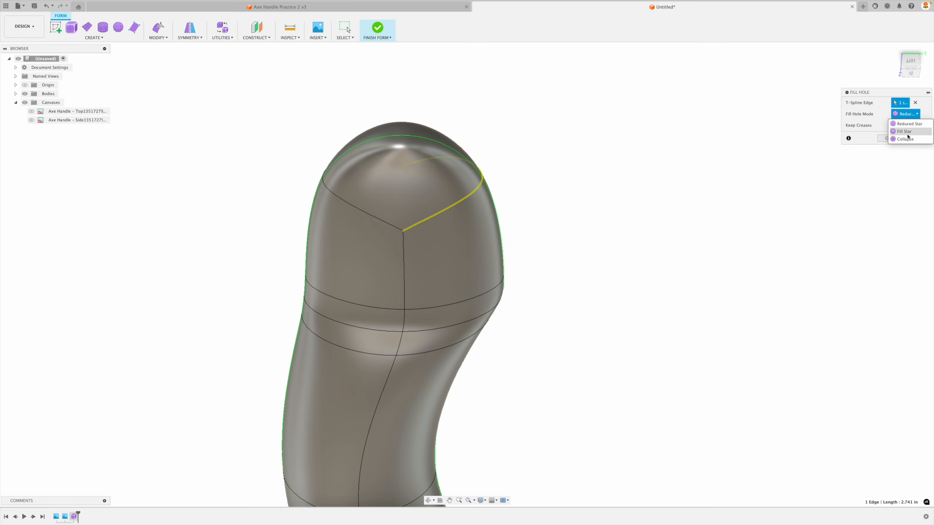
left_click(907, 139)
left_click(895, 136)
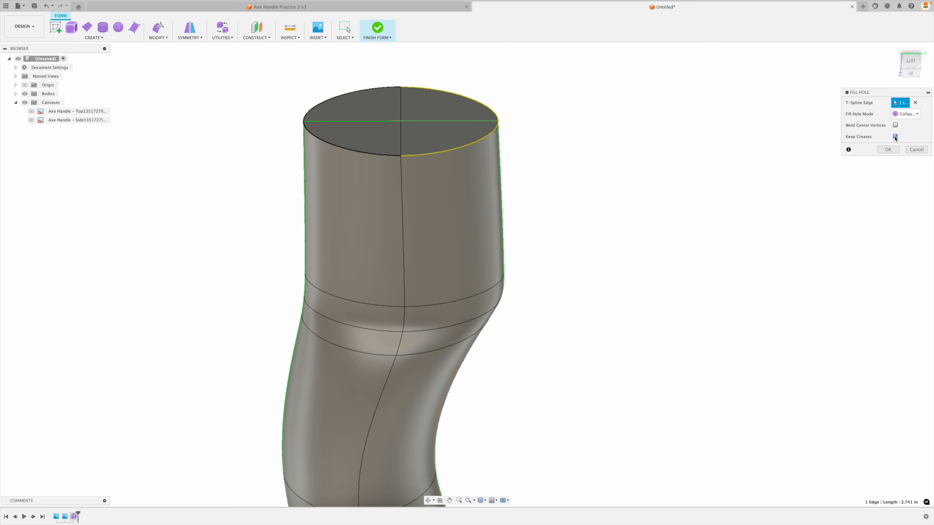
Step: Apply the head-end fill in Collapse mode with Keep Creases on
scroll(358, 183, "down", 3)
scroll(359, 183, "down", 3)
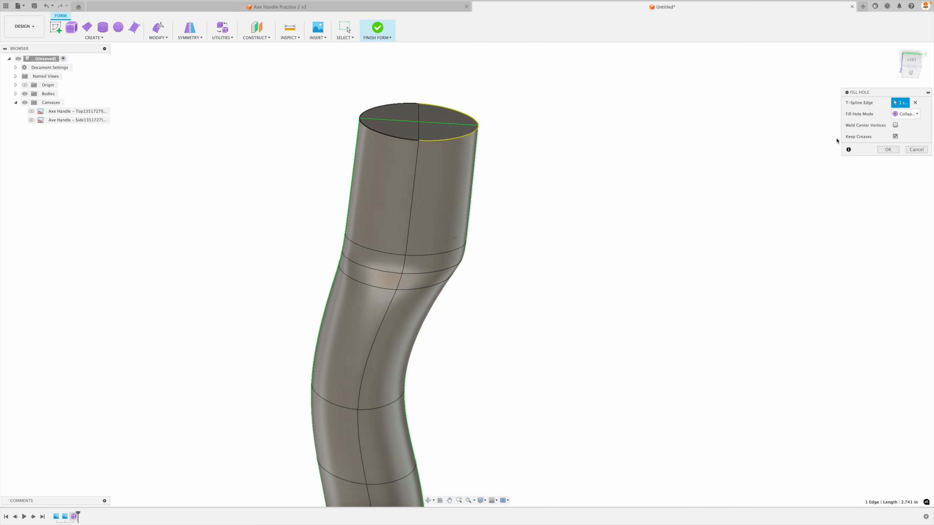
left_click(888, 150)
Step: Start Fill Hole on the open edge at the handle's knob end in Collapse mode, with Keep Creases turned off
scroll(638, 325, "down", 2)
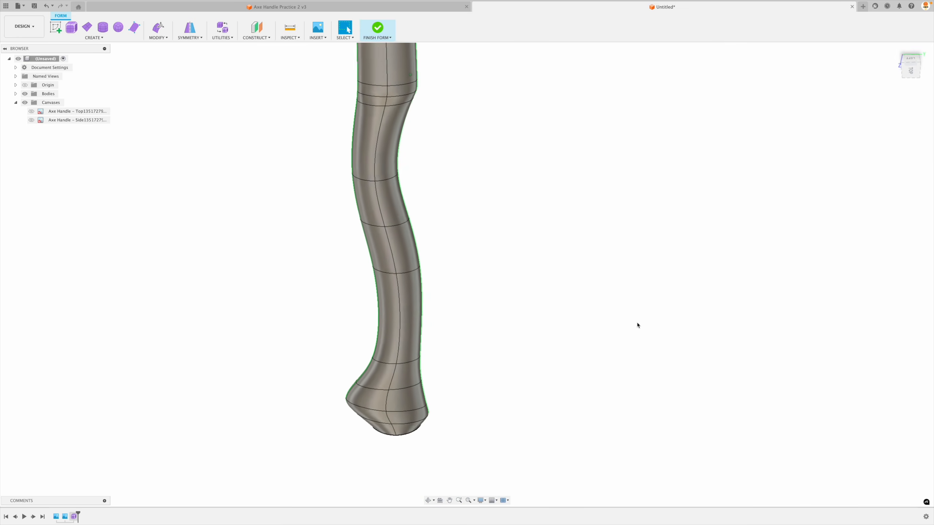
middle_click_drag(638, 325, 582, 325, "shift")
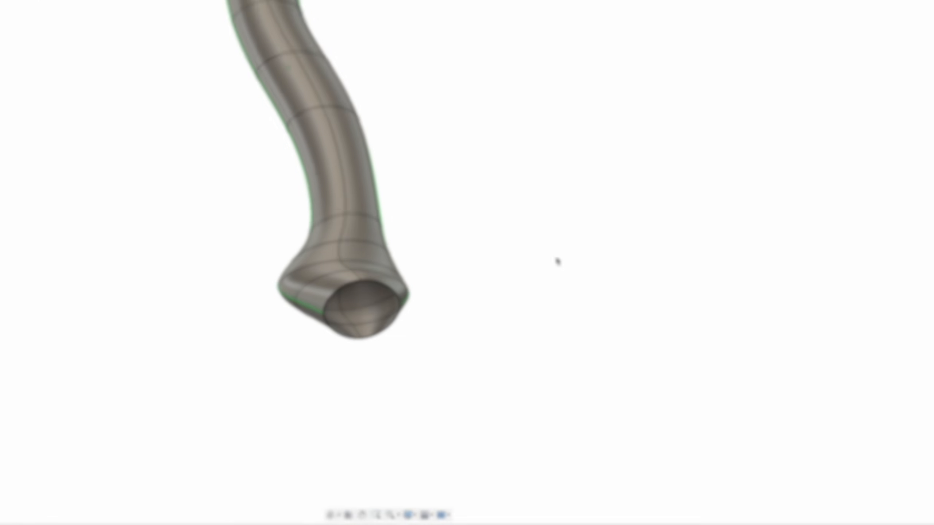
scroll(556, 259, "up", 2)
right_click(510, 246)
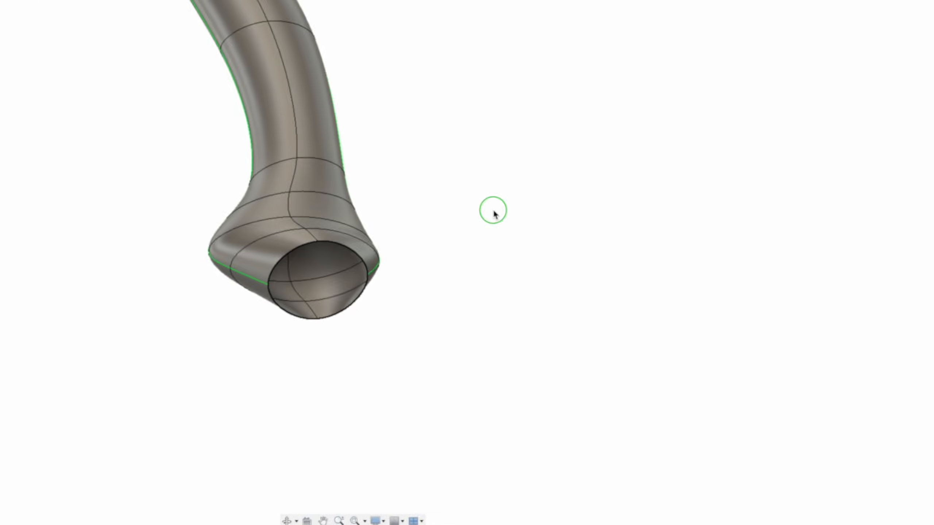
left_click(516, 206)
scroll(399, 296, "up", 3)
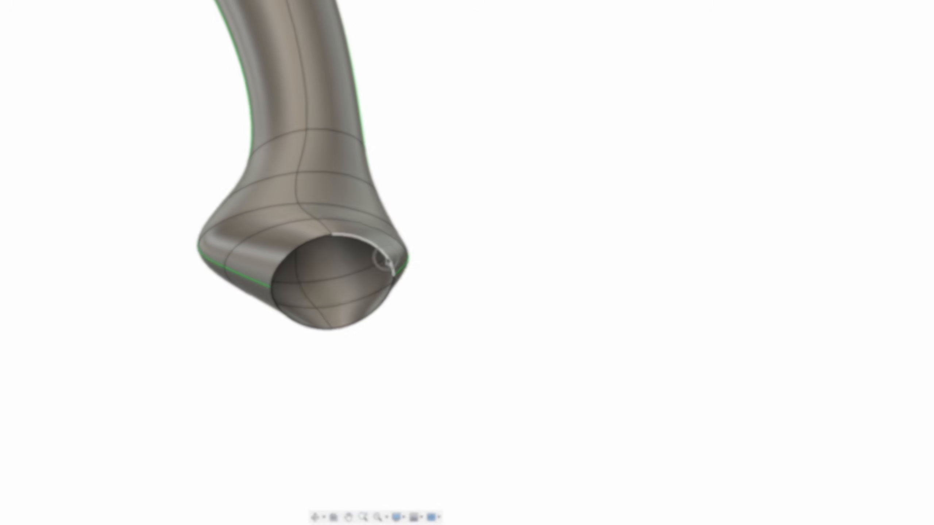
left_click(363, 270)
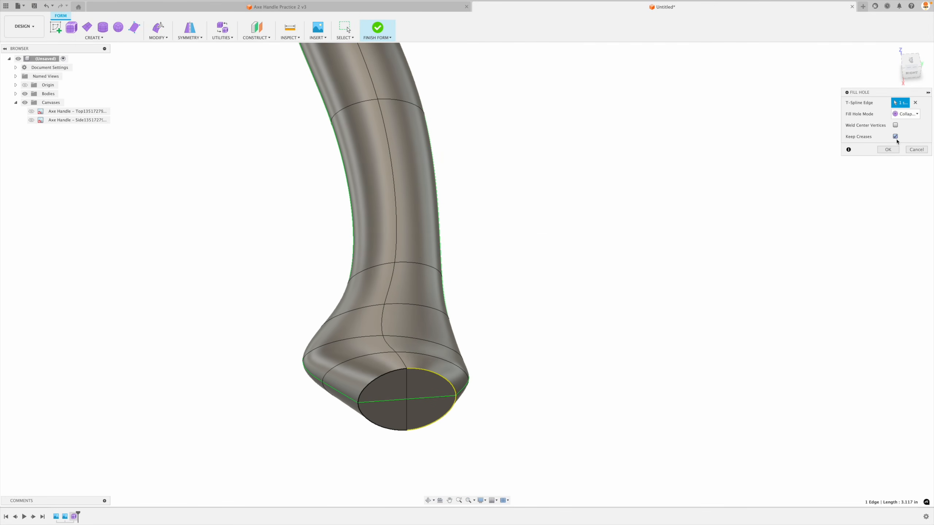
left_click(895, 136)
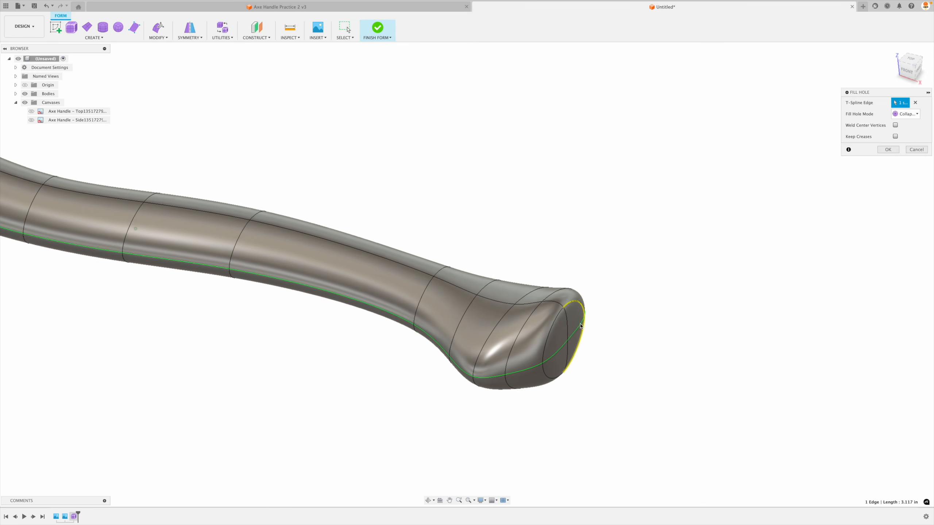
Step: Try the Fill Star mode on the knob-end hole and return to Collapse
left_click(905, 114)
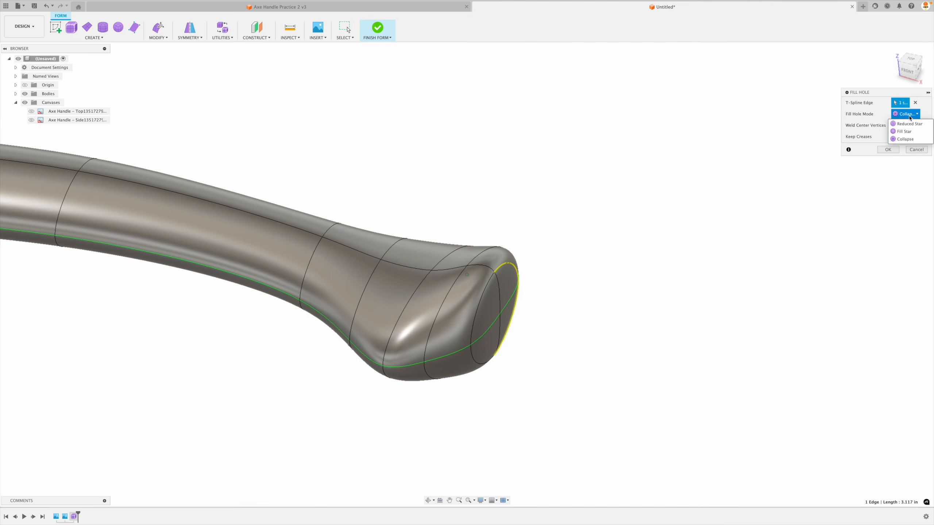
left_click(910, 125)
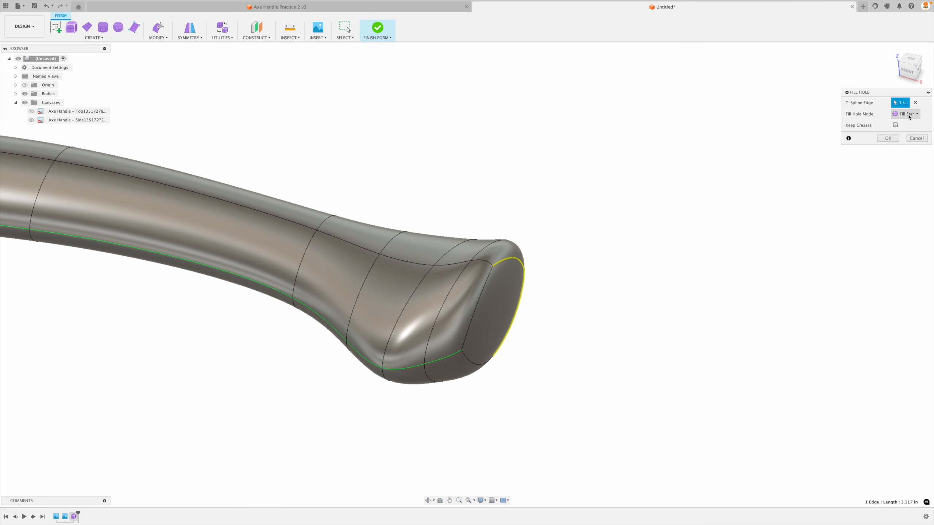
left_click(907, 140)
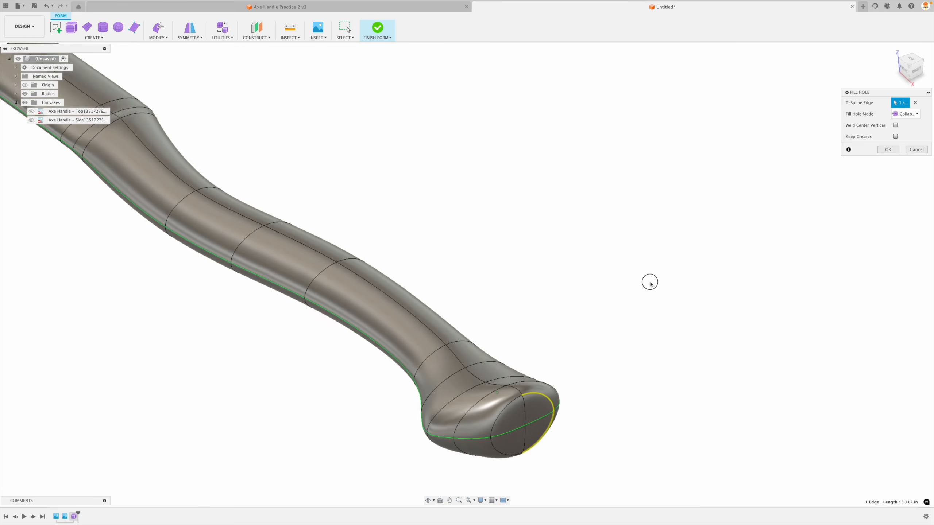
Step: Apply the knob-end fill and finish the form to turn the handle into a solid body
left_click(888, 149)
left_click(895, 50)
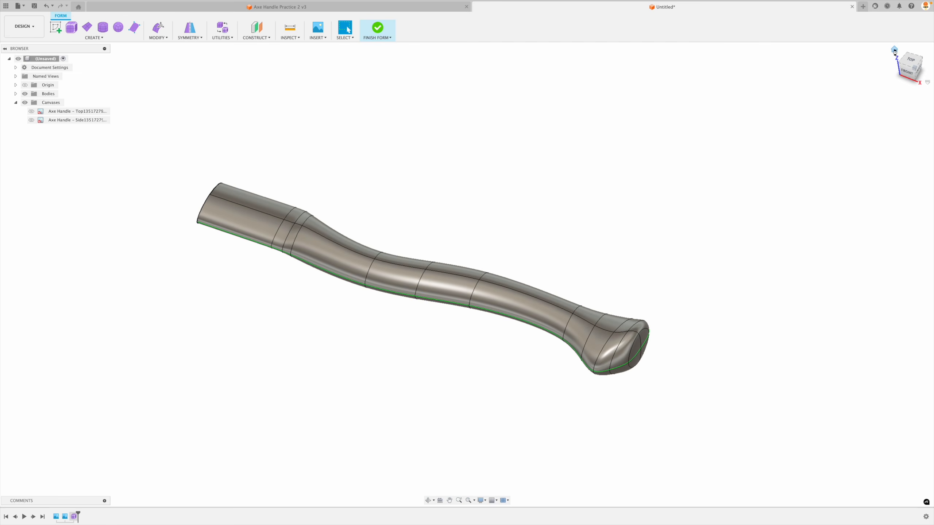
left_click(378, 30)
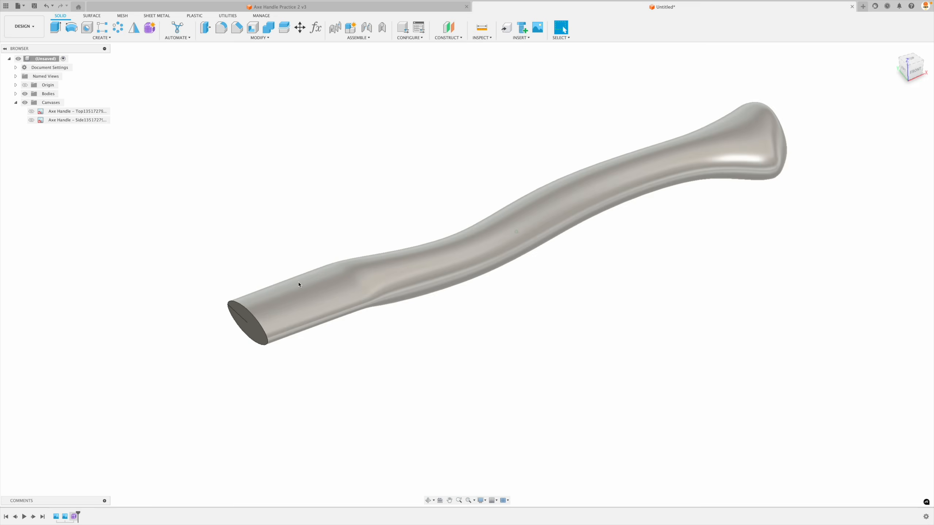
Step: Show the origin planes and examine how the head-end face lines up with them, in the front view and at an angle
scroll(281, 316, "up", 4)
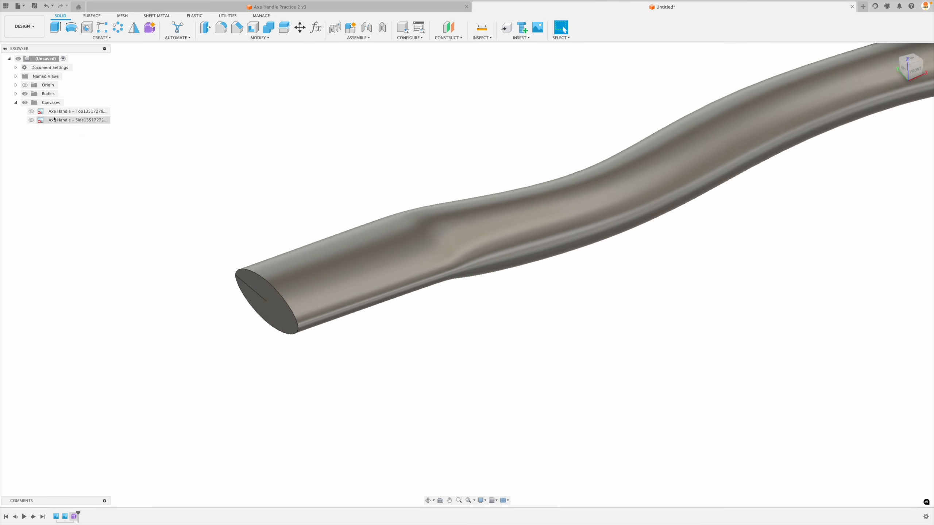
left_click(25, 85)
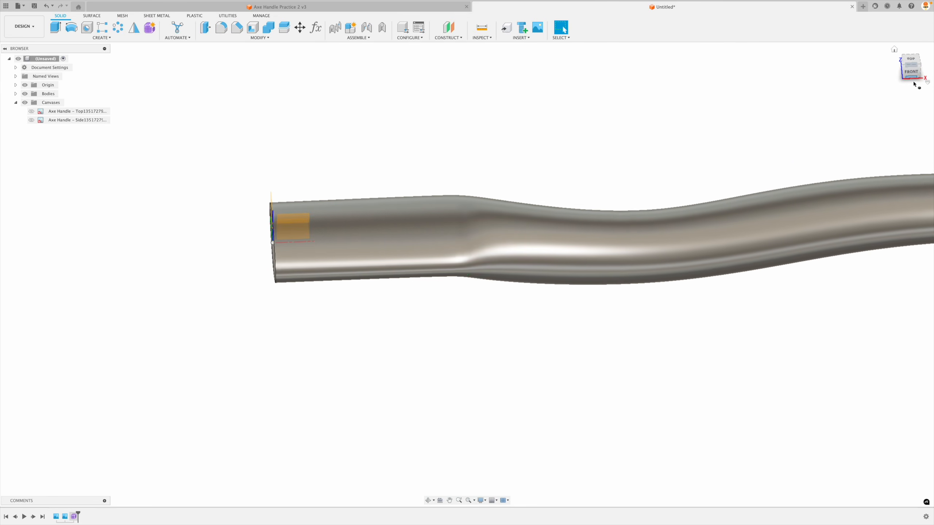
scroll(263, 378, "up", 5)
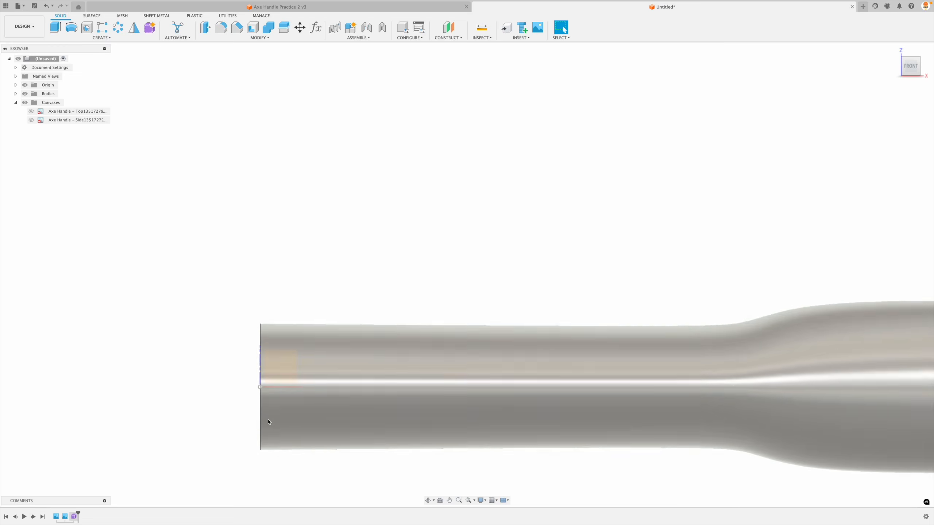
scroll(250, 344, "down", 4)
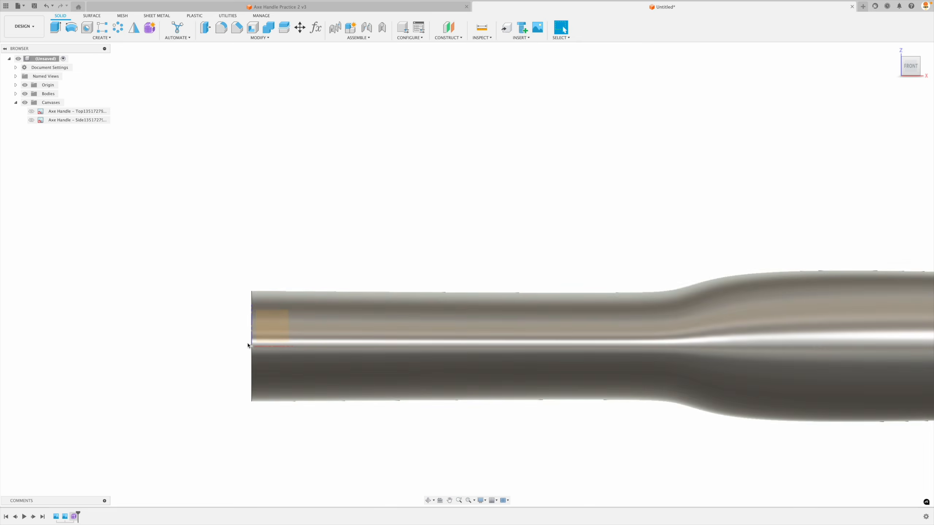
scroll(248, 345, "down", 4)
left_click_drag(903, 72, 917, 94)
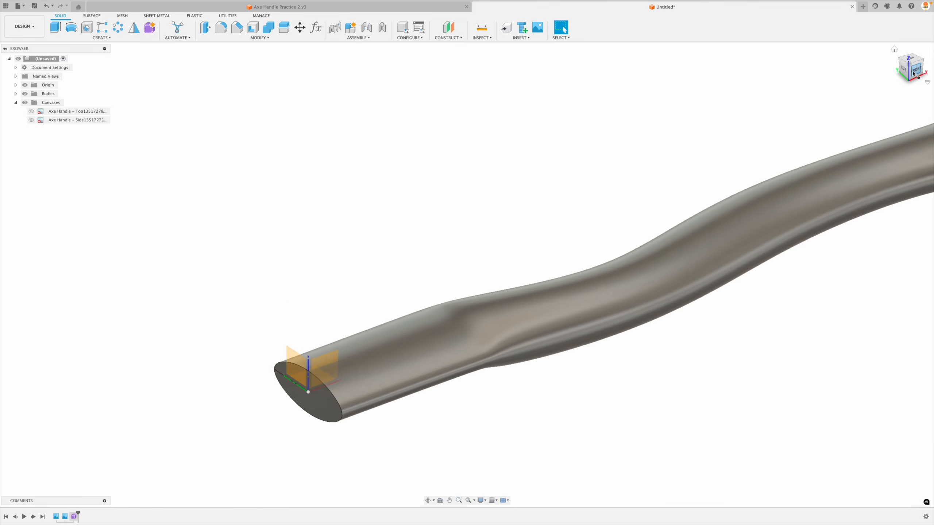
middle_click_drag(784, 184, 814, 46)
middle_click_drag(483, 392, 497, 386, "shift")
middle_click_drag(354, 243, 346, 231, "shift")
middle_click_drag(363, 265, 335, 237, "shift")
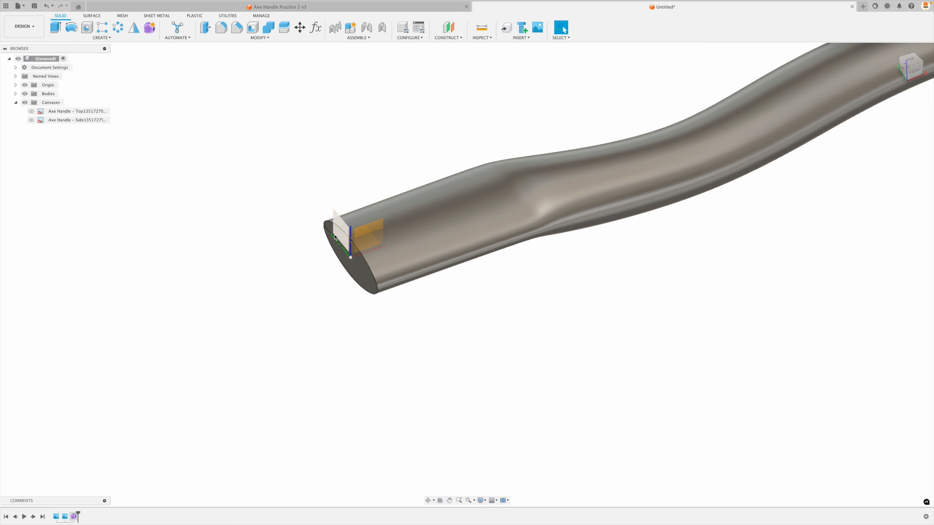
Step: Offset the flat head-end face outward by 1.00 in with Press Pull
middle_click_drag(233, 107, 234, 96, "shift")
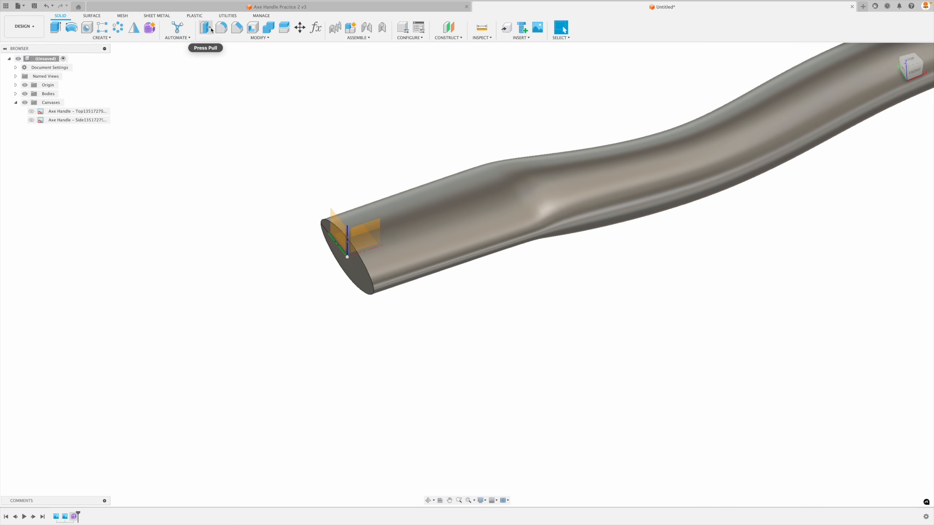
left_click_drag(354, 276, 334, 287)
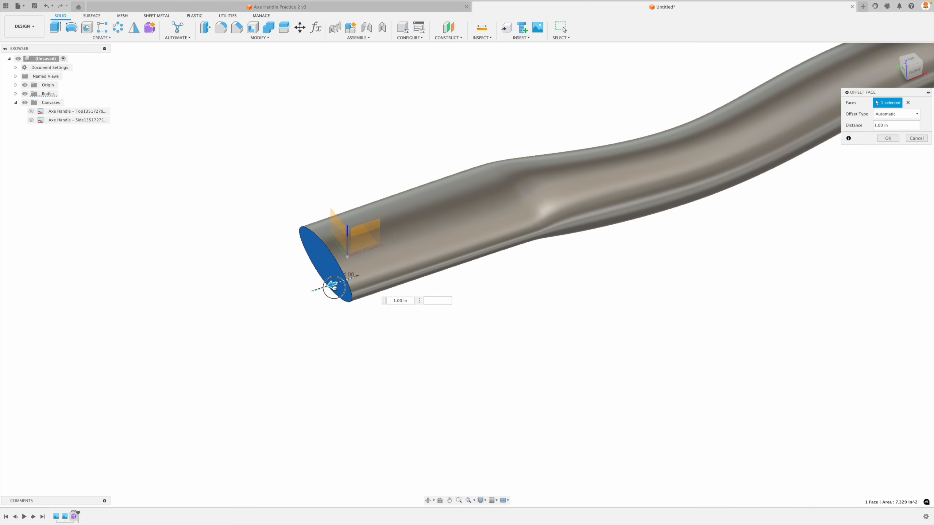
key("Return")
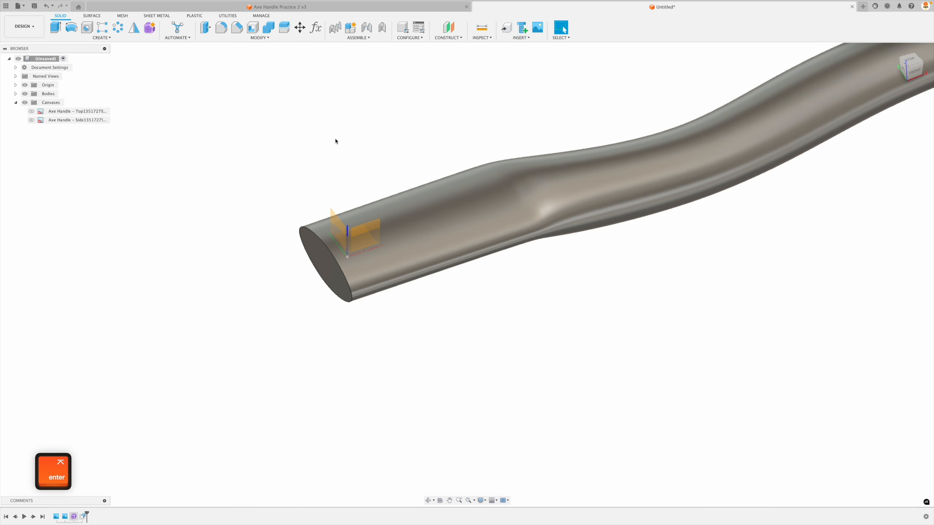
Step: Split the handle body with the origin plane that cuts crosswise through the head end
left_click(286, 28)
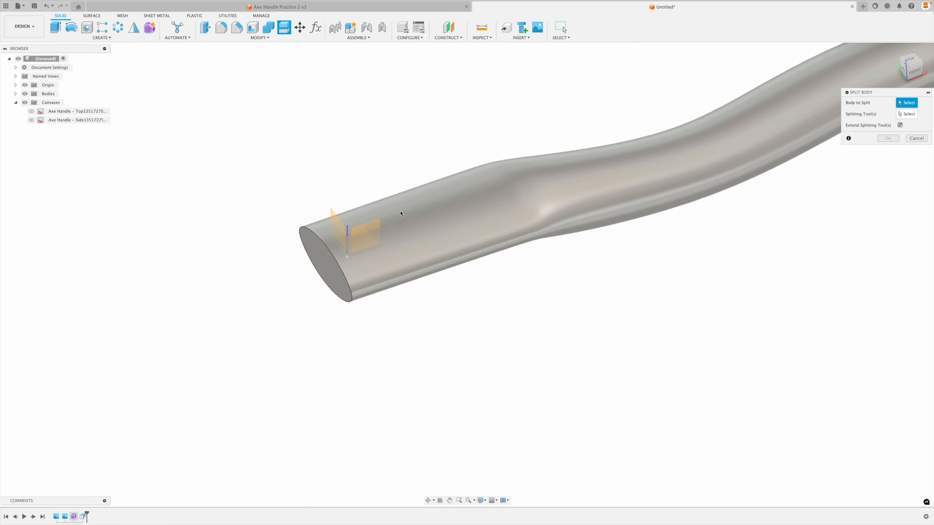
left_click(426, 225)
left_click(905, 115)
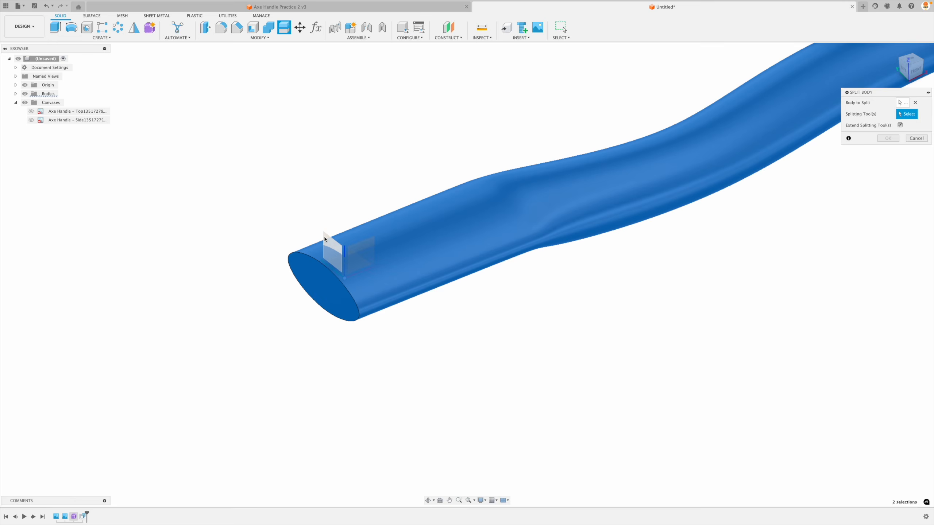
left_click(324, 239)
left_click(887, 127)
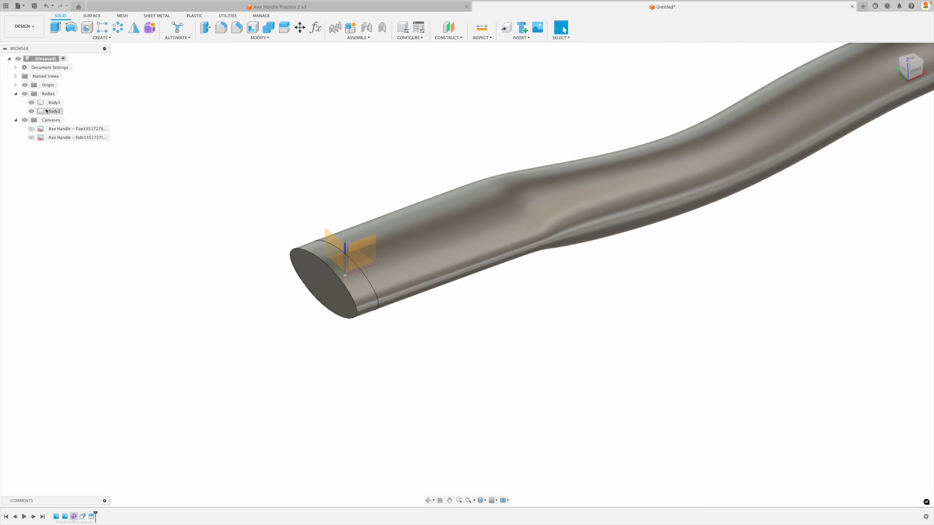
Step: Remove Body1, the thin slice beyond the split at the head end, and hide the origin
left_click(46, 111)
left_click(46, 103)
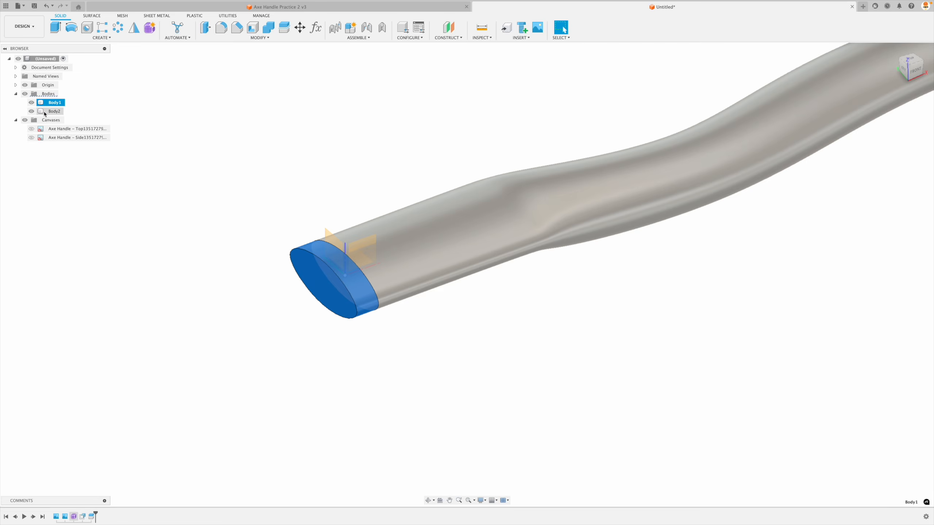
left_click(45, 112)
left_click(42, 103)
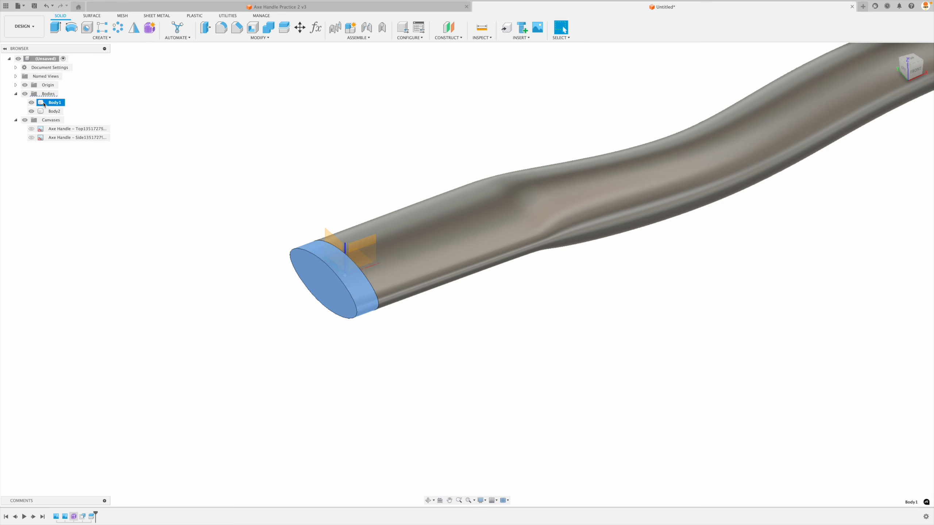
right_click(44, 104)
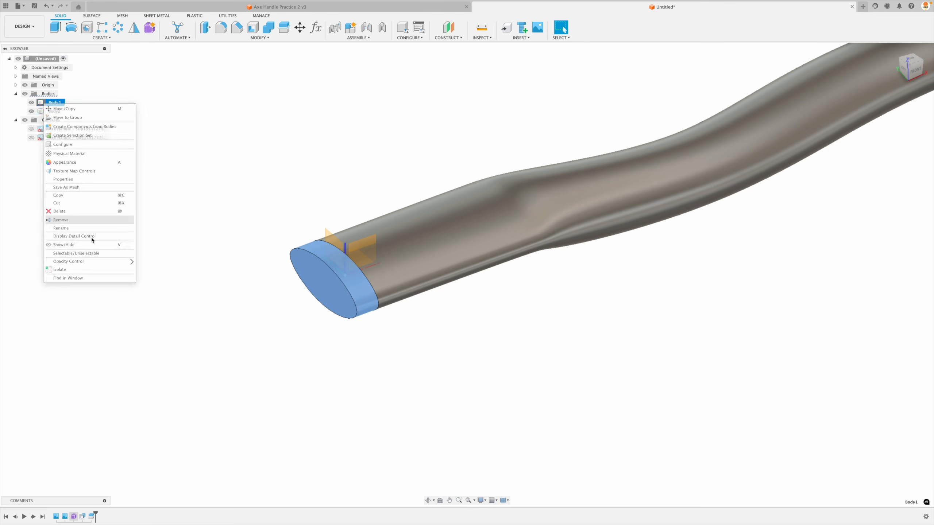
left_click(70, 220)
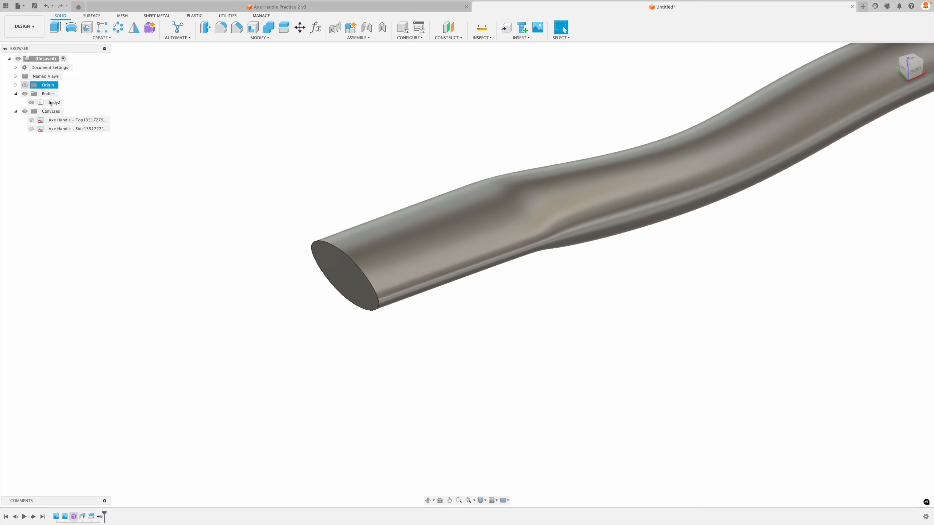
Step: Inspect the trimmed head-end face and the handle body from several angles
mouse_move(324, 246)
middle_mouse_down("shift")
mouse_move(338, 276)
mouse_move(318, 230)
mouse_move(329, 247)
middle_mouse_up("shift")
left_click(338, 276)
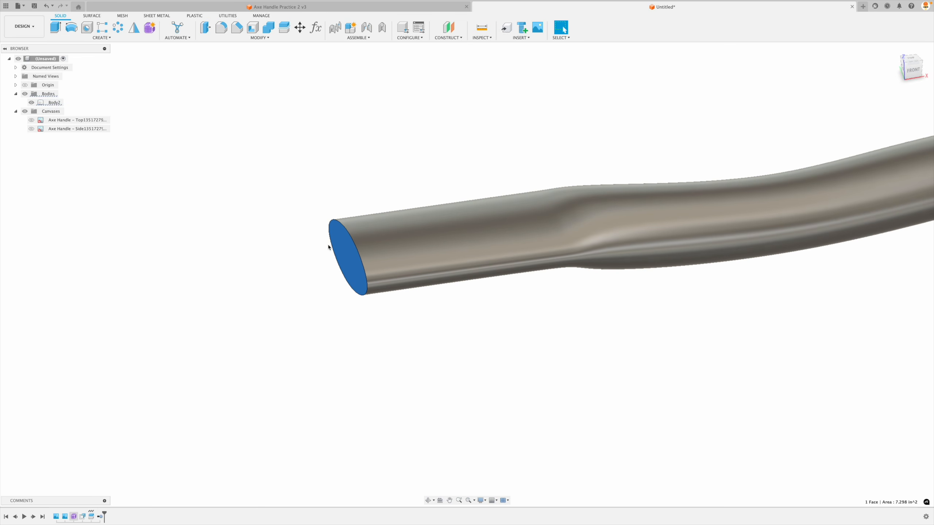
scroll(311, 256, "left", 3)
left_click(311, 257)
scroll(310, 257, "left", 5, "shift")
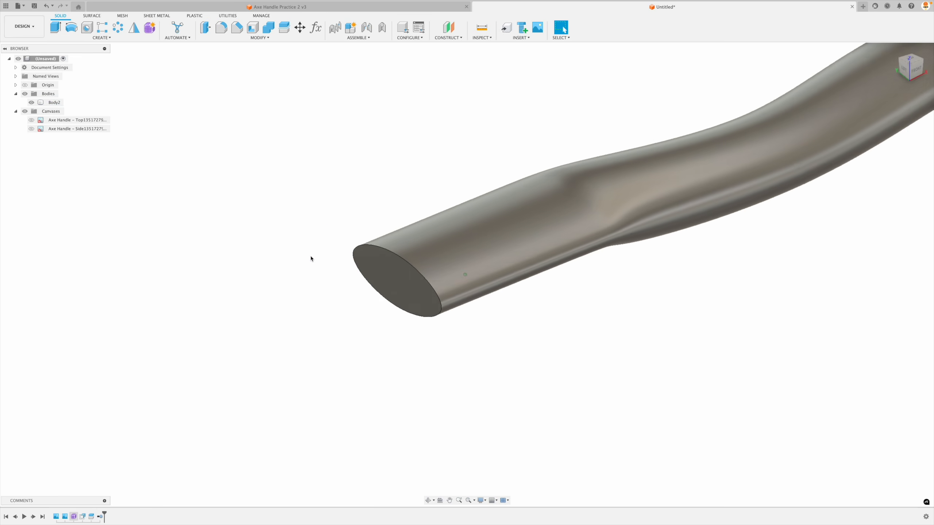
scroll(309, 265, "left", 3, "shift")
scroll(308, 265, "right", 5)
scroll(302, 268, "left", 5, "shift")
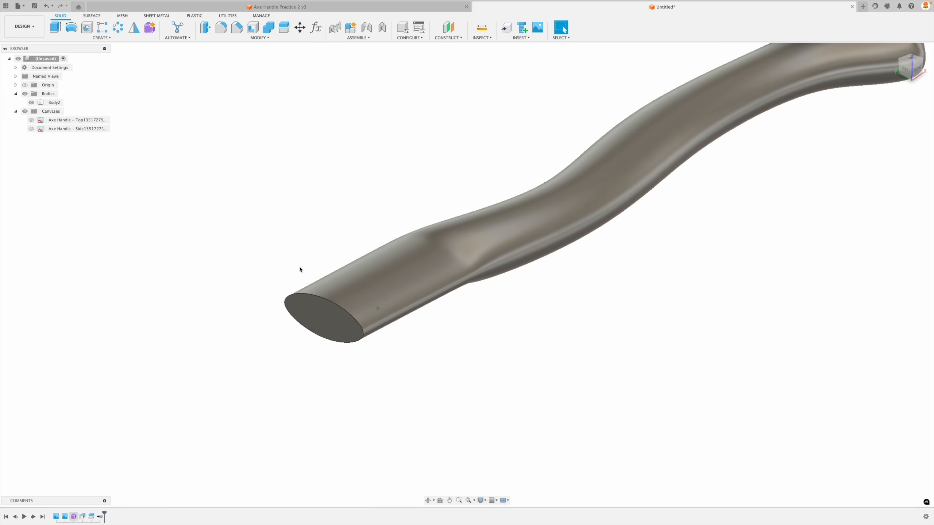
Step: Examine the full length of the trimmed handle from the flat head end to the flared grip end
scroll(294, 286, "up", 4, "shift")
scroll(293, 286, "right", 5, "shift")
scroll(293, 285, "down", 5, "shift")
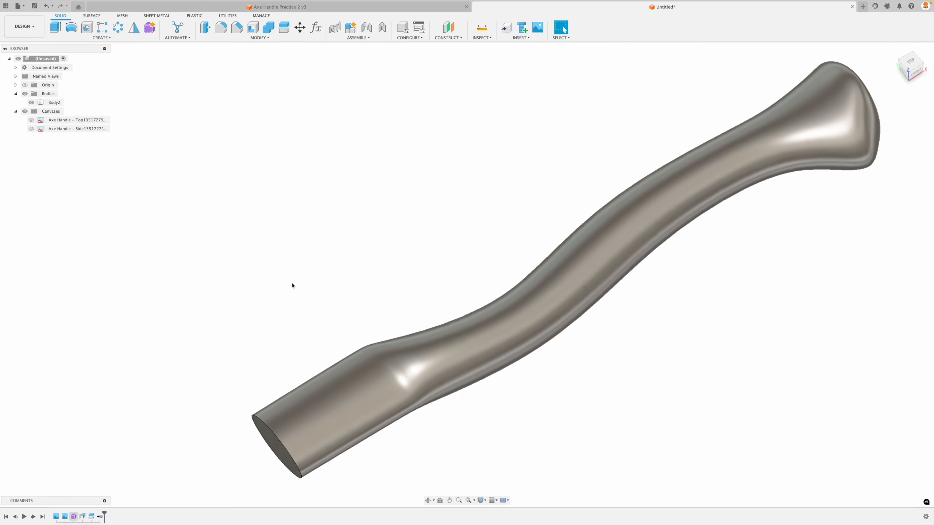
scroll(292, 286, "right", 5, "shift")
scroll(292, 286, "left", 5, "shift")
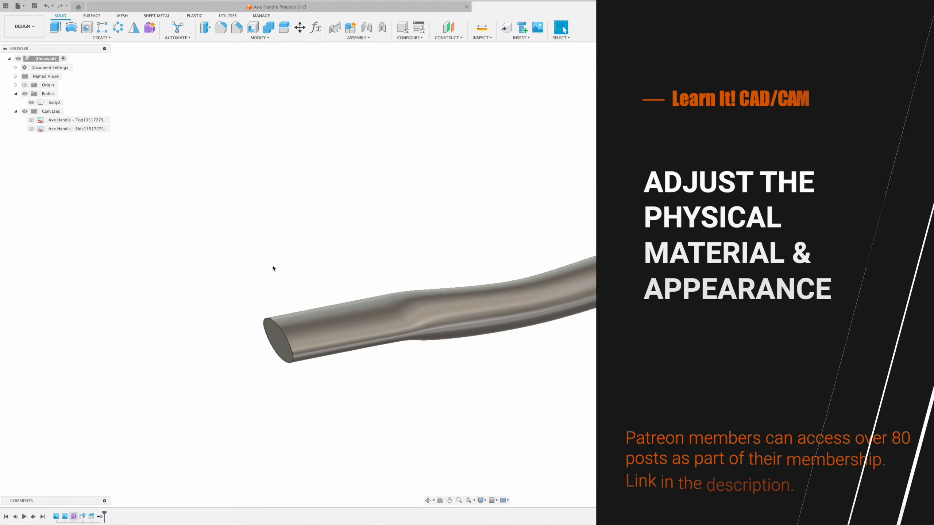
scroll(206, 200, "left", 5, "shift")
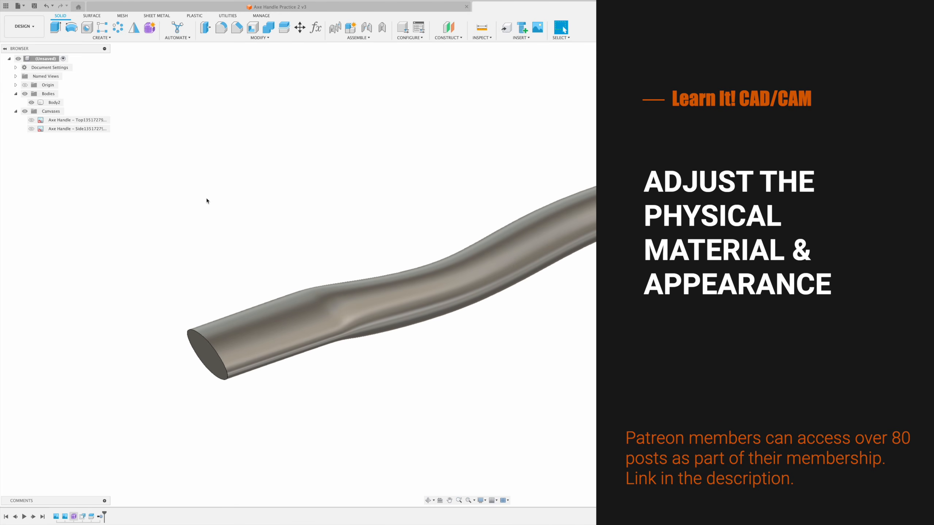
scroll(206, 200, "left", 3, "shift")
scroll(206, 201, "right", 5, "shift")
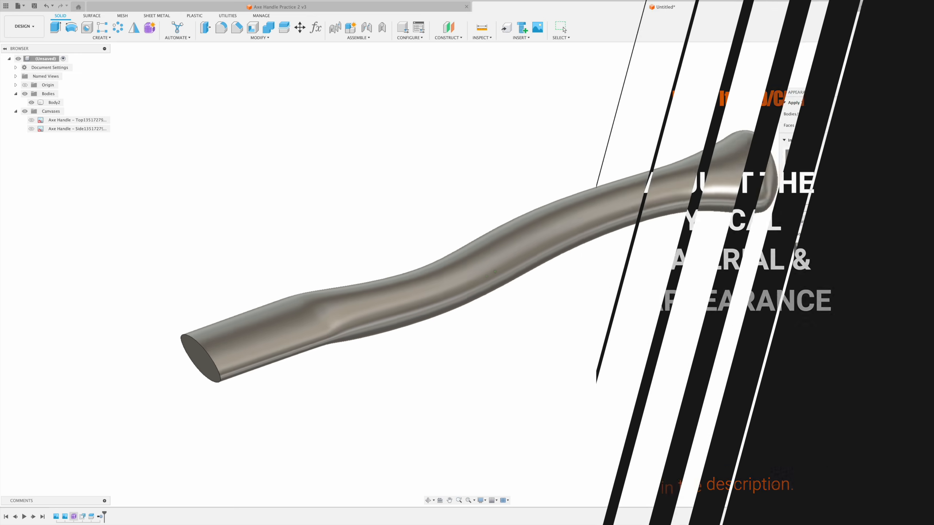
scroll(206, 201, "left", 3, "shift")
key("Escape")
left_click(108, 181)
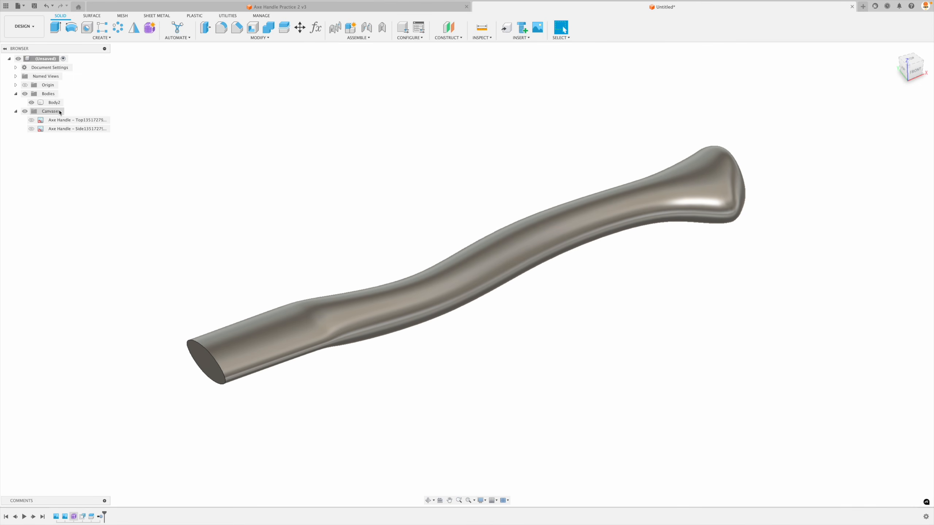
Step: Create a component from Body2 and rename it Axe Handle
right_click(51, 107)
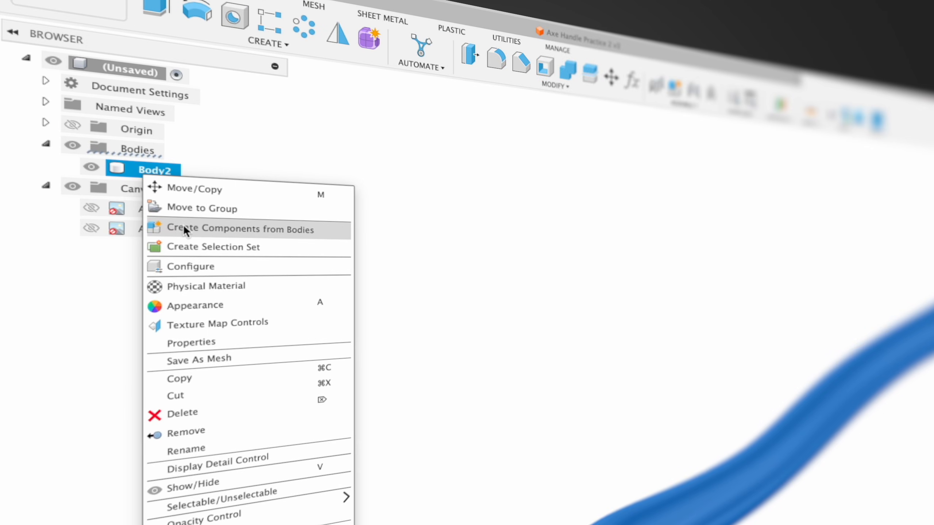
left_click(184, 224)
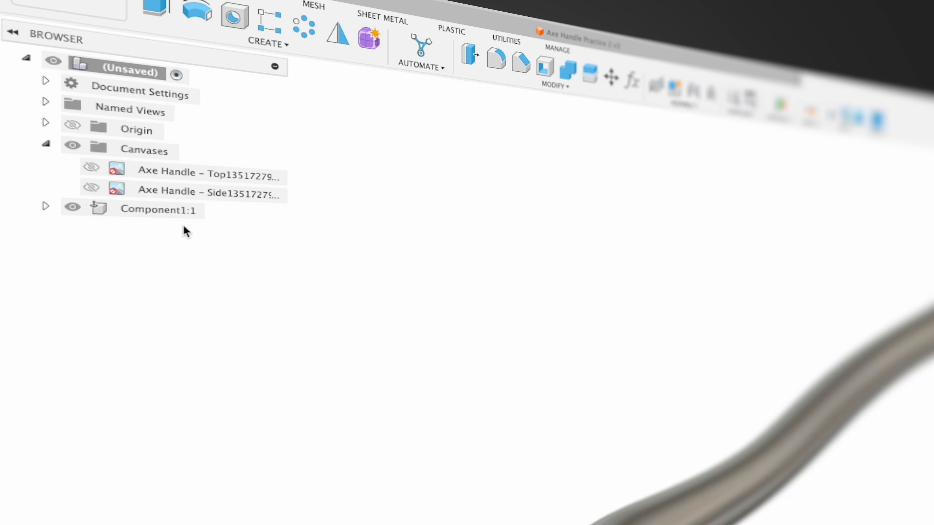
left_click(157, 210)
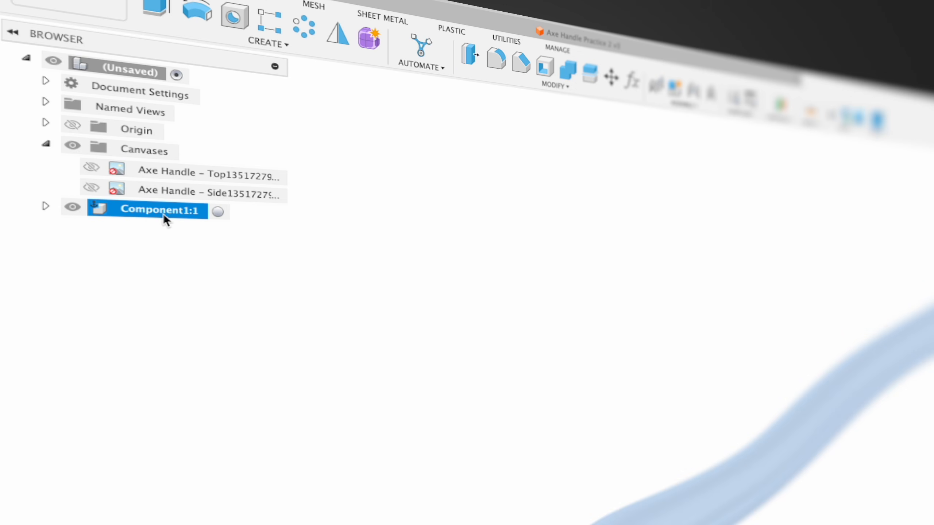
double_click(171, 211)
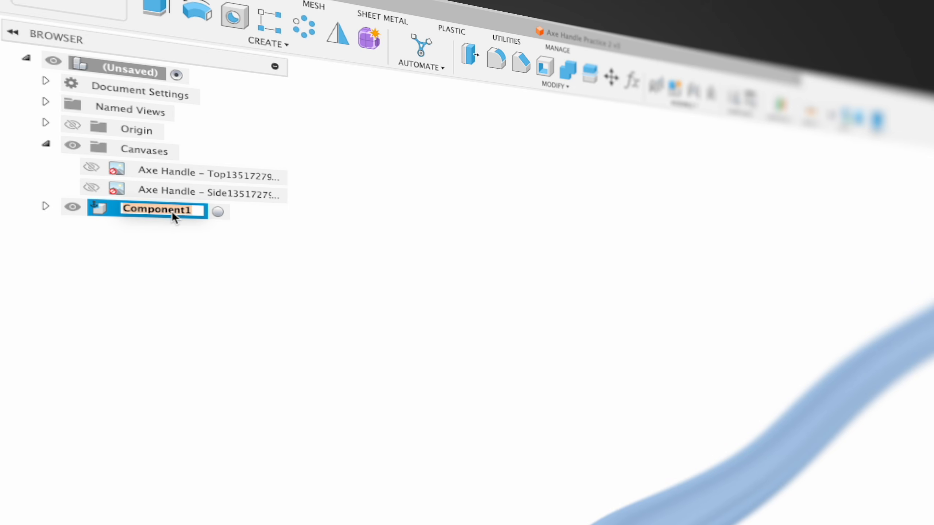
type("Axe Handle:1")
left_click(330, 282)
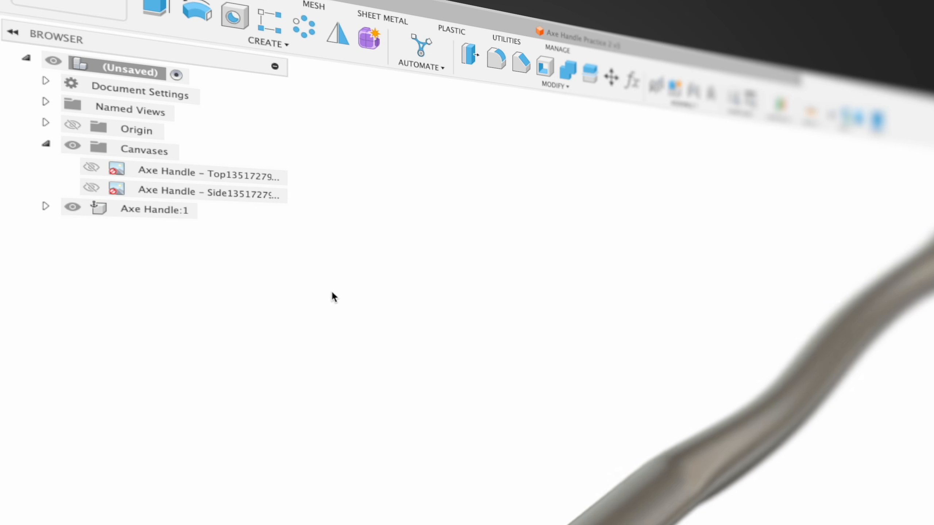
Step: Assign the Maple physical material from the Wood category of the Fusion Material Library to the Axe Handle component
right_click(165, 217)
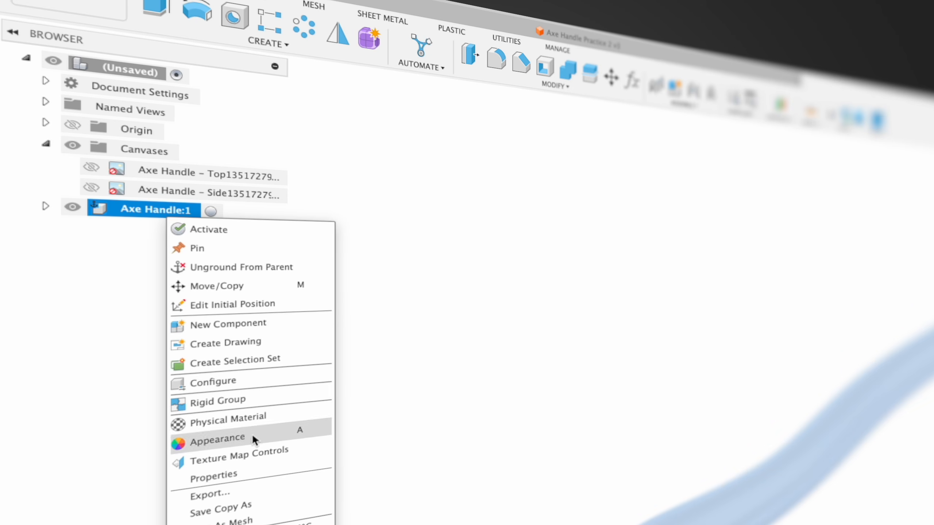
left_click(253, 420)
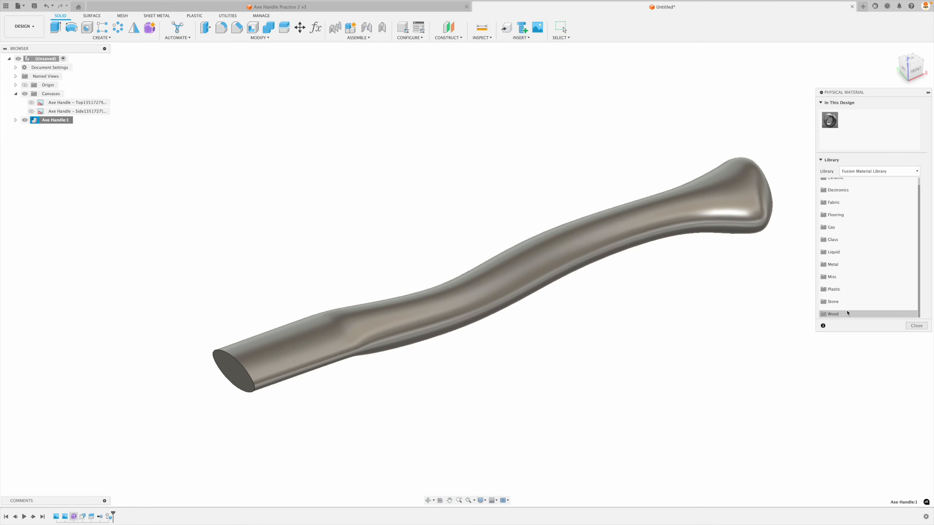
left_click(848, 313)
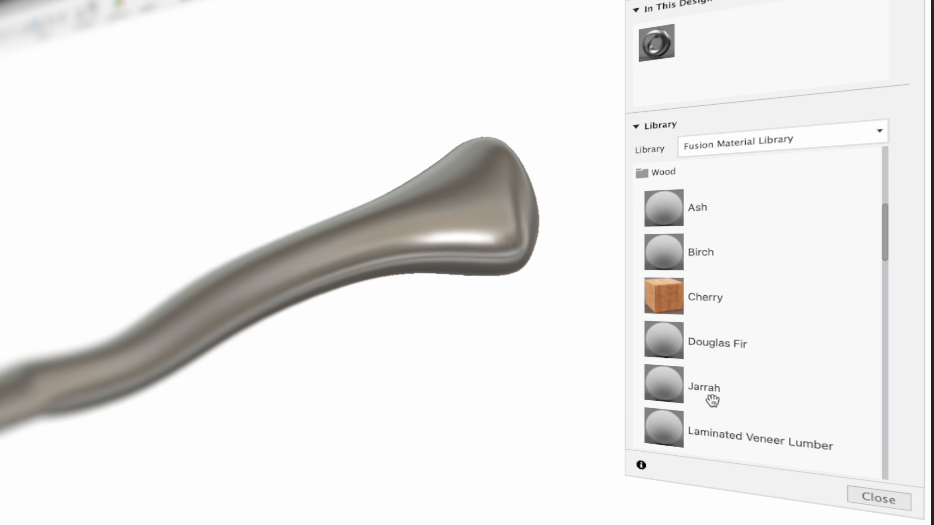
scroll(720, 398, "down", 12)
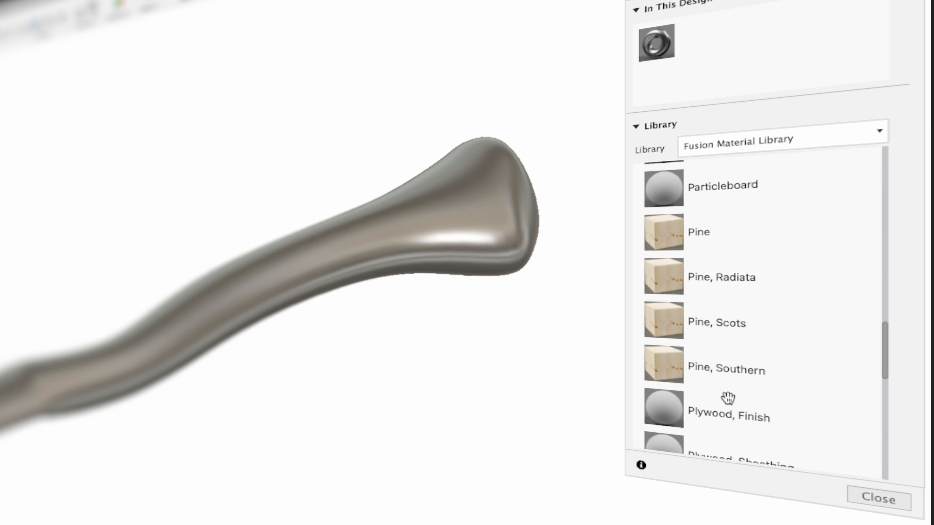
scroll(729, 398, "down", 10)
scroll(730, 397, "up", 3)
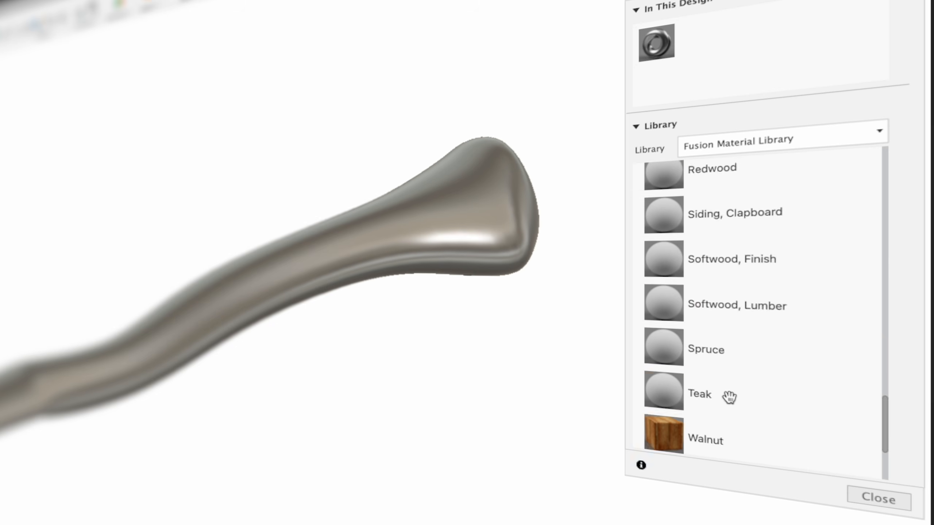
scroll(730, 397, "up", 5)
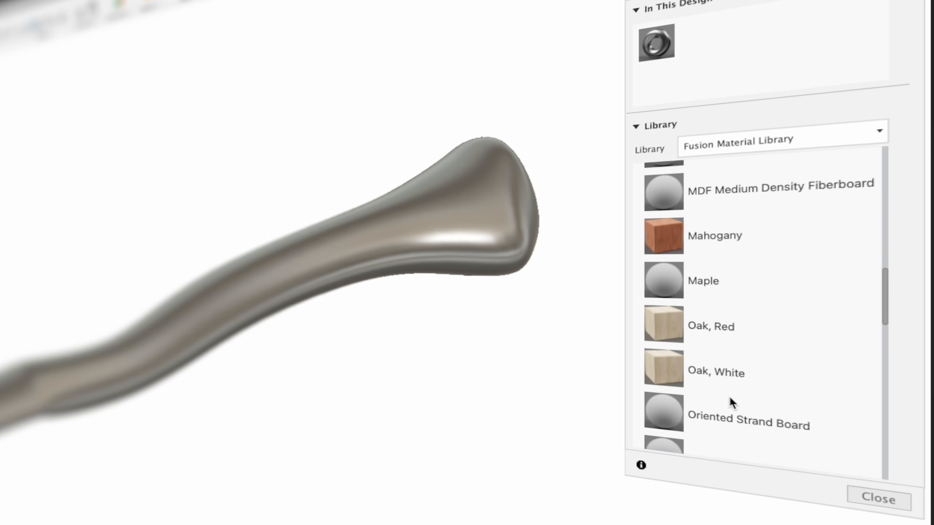
scroll(731, 398, "up", 2)
left_click_drag(399, 309, 302, 288)
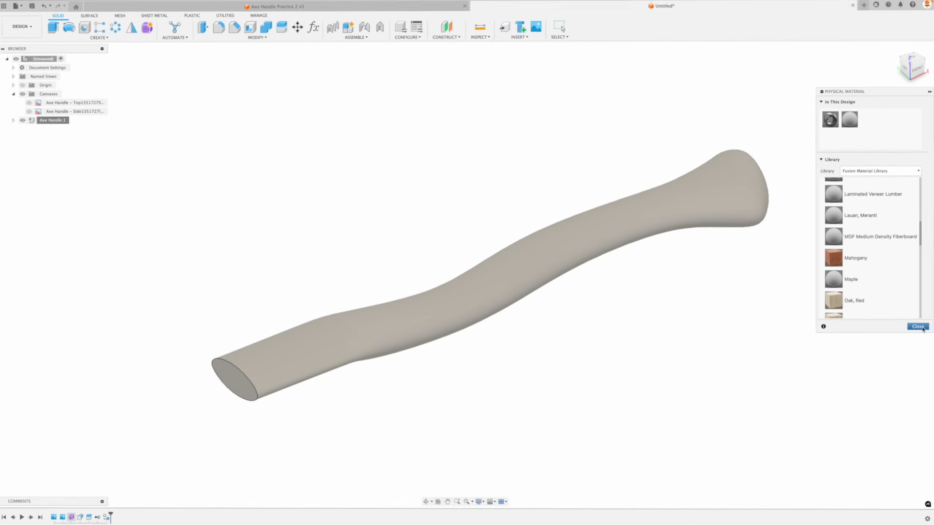
Step: Check the Axe Handle component's properties for its material, mass, volume and density
right_click(50, 120)
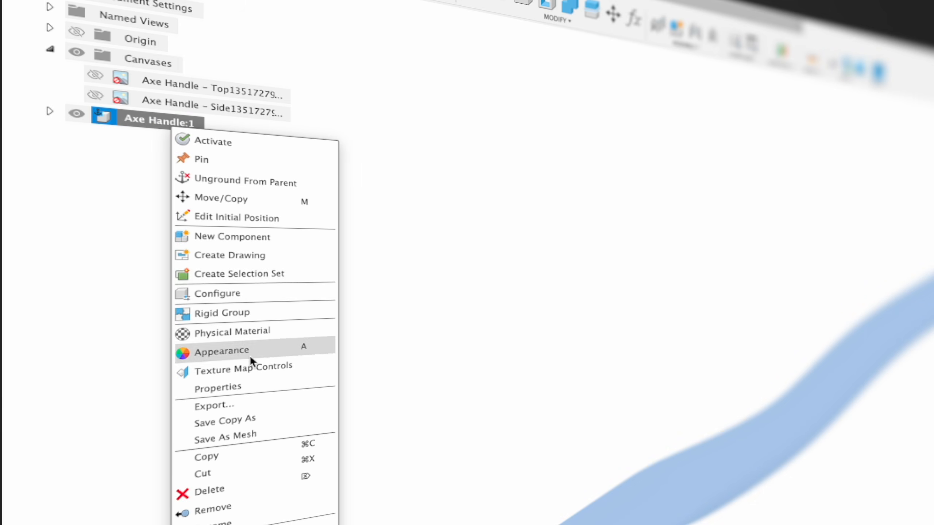
left_click(256, 395)
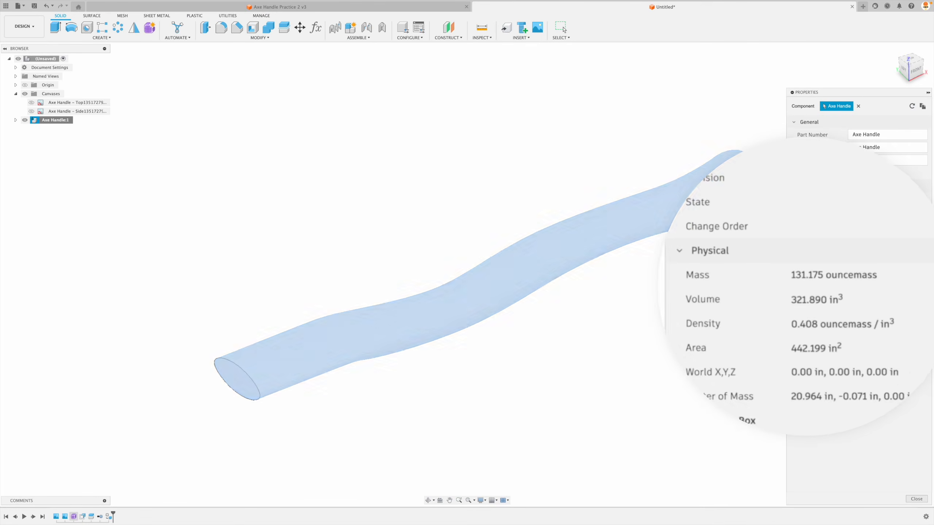
middle_click_drag(584, 252, 588, 256, "shift")
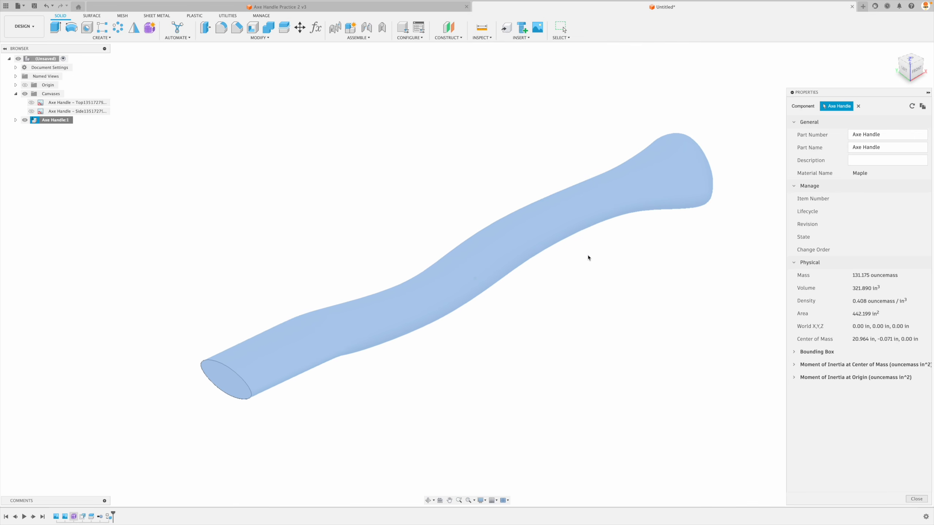
left_click(918, 500)
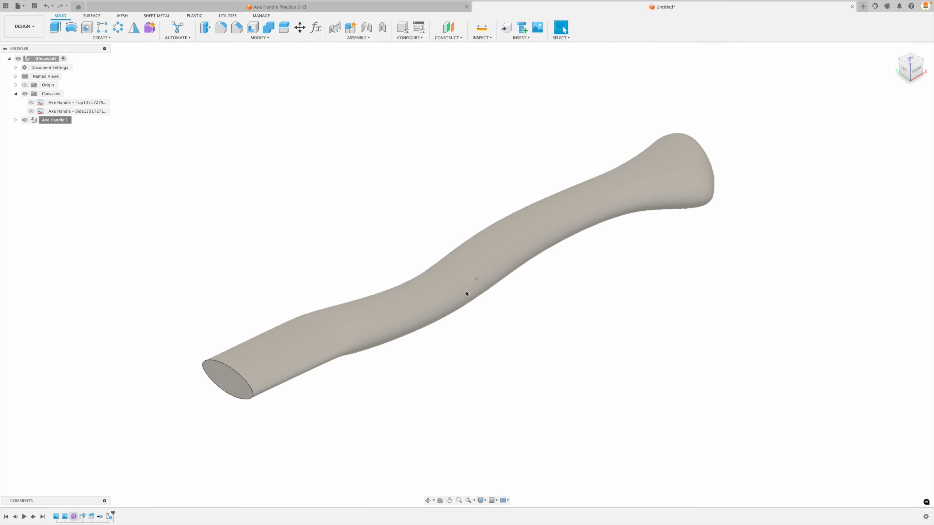
middle_click_drag(232, 217, 268, 215)
key("a")
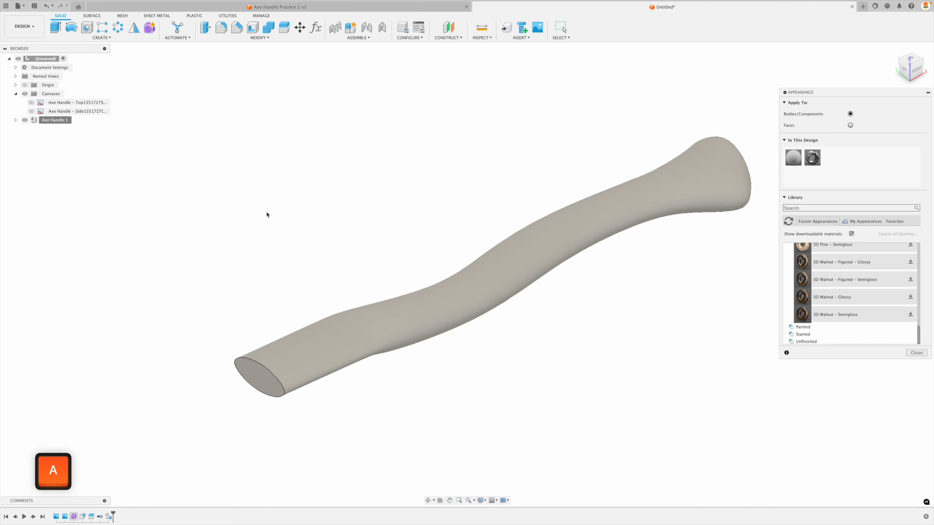
left_click(918, 354)
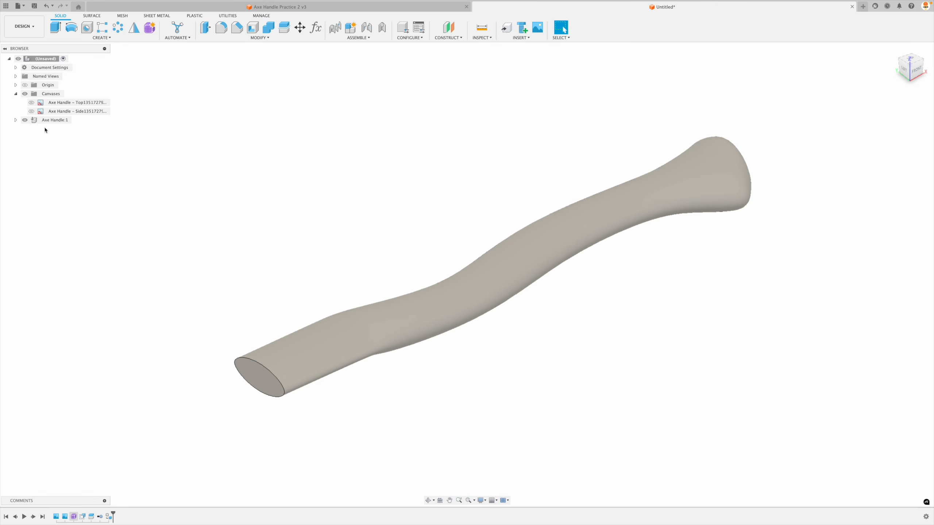
Step: Open the appearance settings for the Axe Handle component and browse the stained finishes under Wood (Solid)
right_click(54, 121)
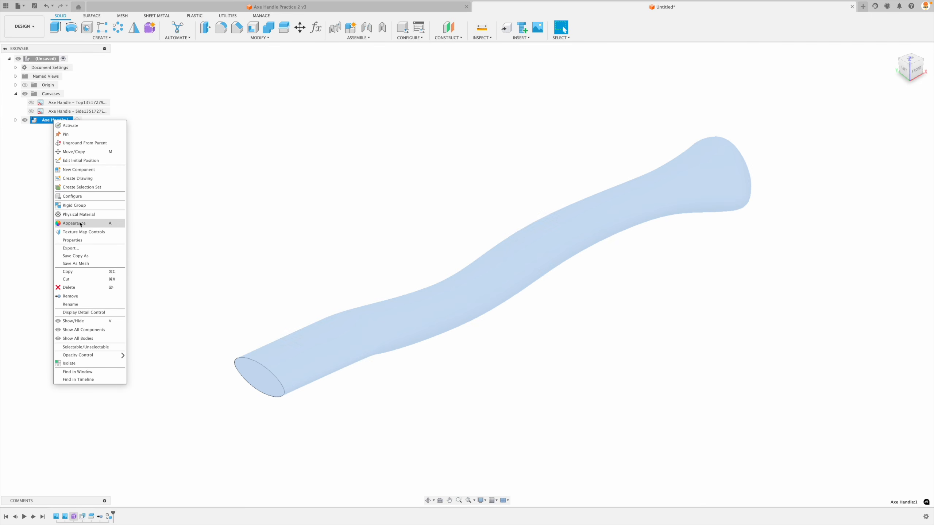
key("a")
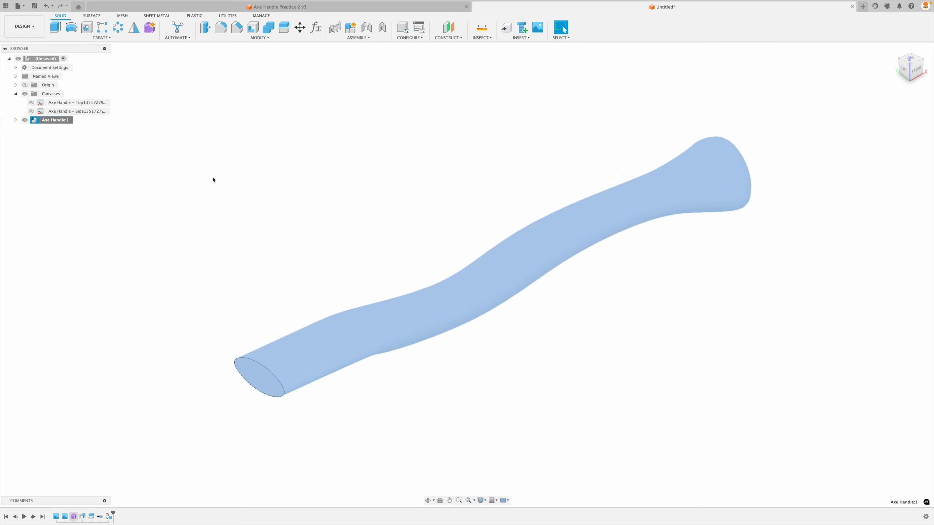
scroll(717, 294, "up", 10)
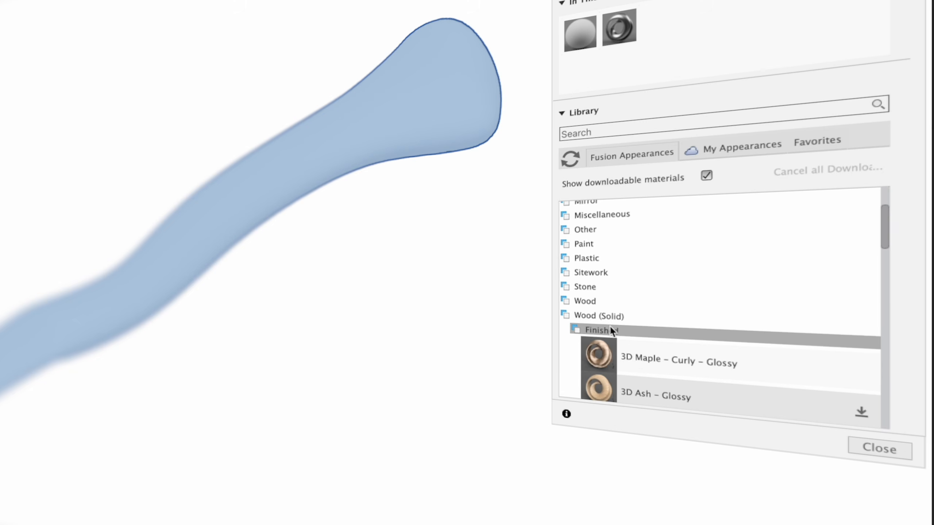
left_click(610, 328)
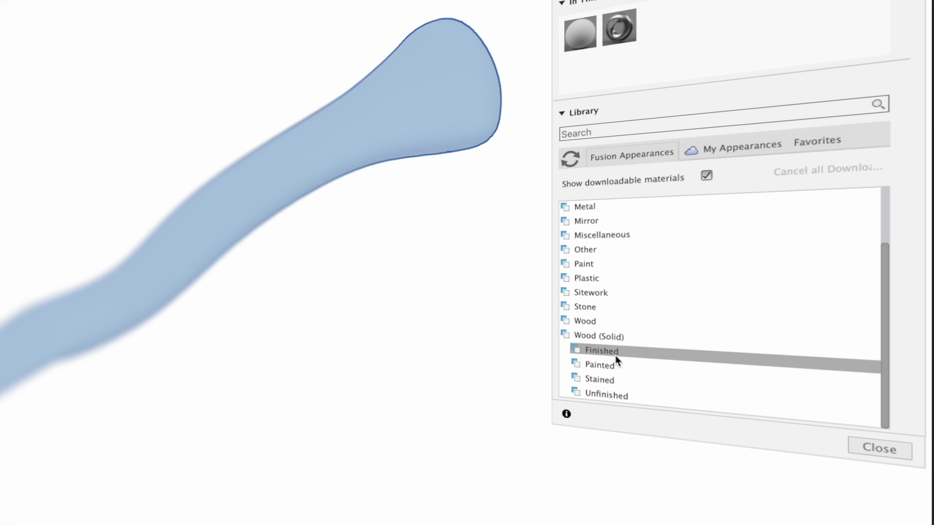
left_click(604, 382)
scroll(680, 357, "down", 3)
scroll(680, 356, "down", 5)
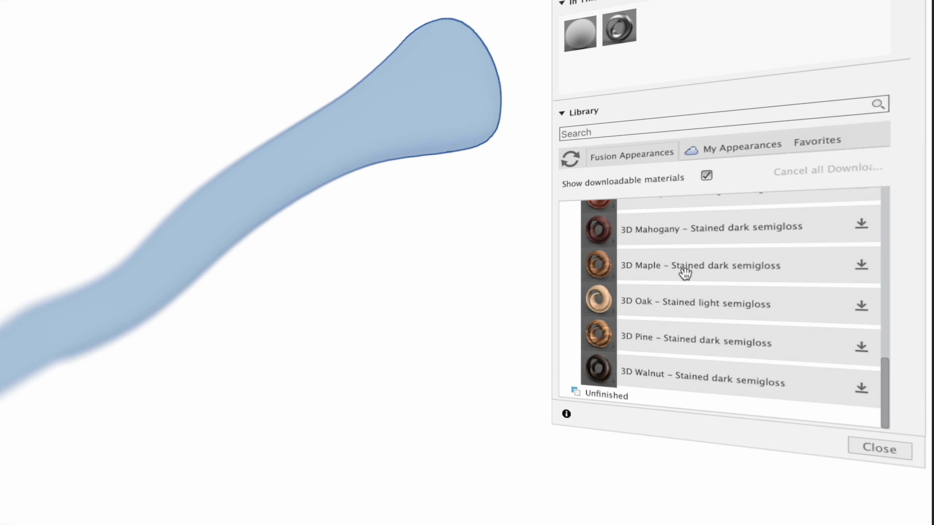
scroll(742, 369, "up", 3)
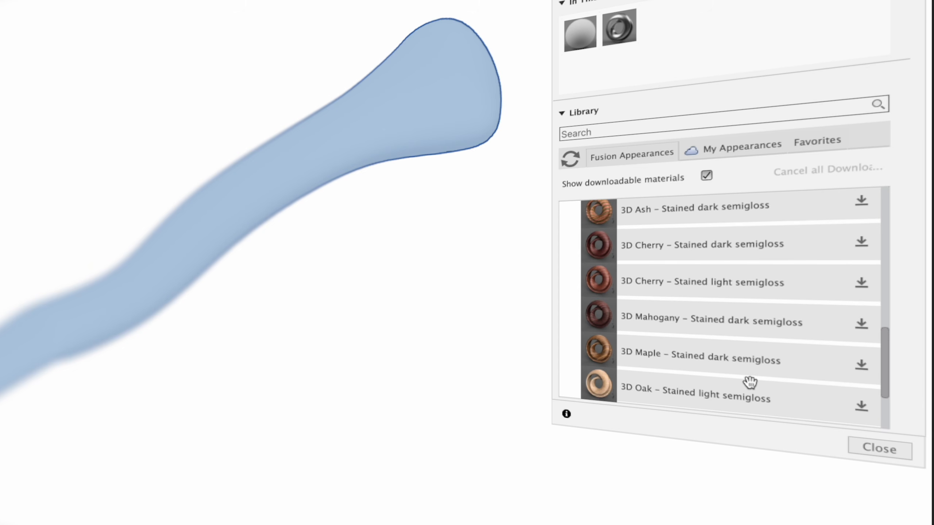
scroll(748, 364, "down", 3)
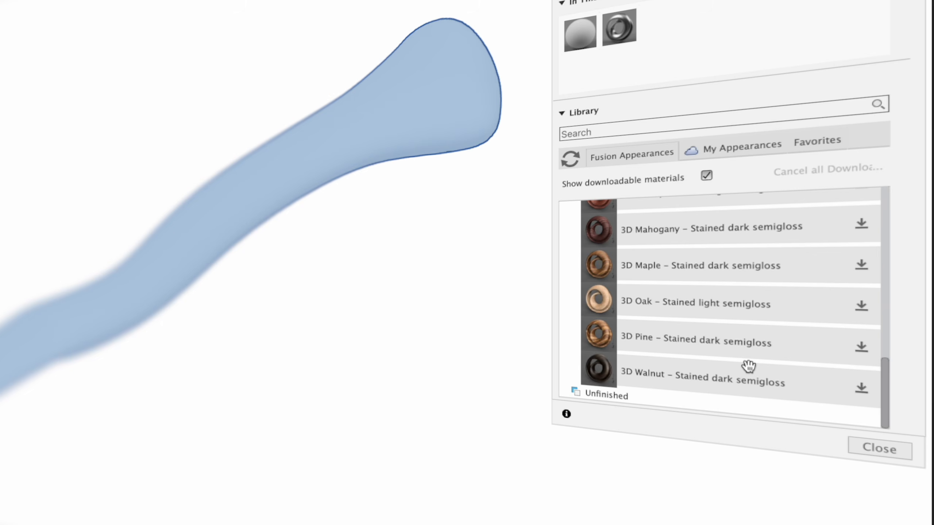
scroll(746, 362, "up", 3)
scroll(704, 292, "up", 5)
left_click(669, 300)
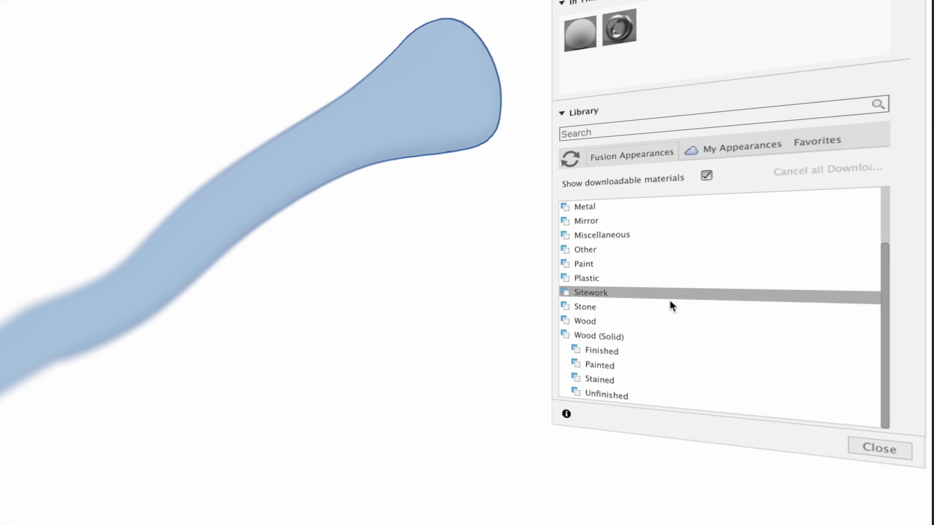
Step: Download the 3D Maple - Glossy appearance from the Finished solid woods and apply it to the Axe Handle component
left_click(603, 350)
scroll(679, 346, "down", 10)
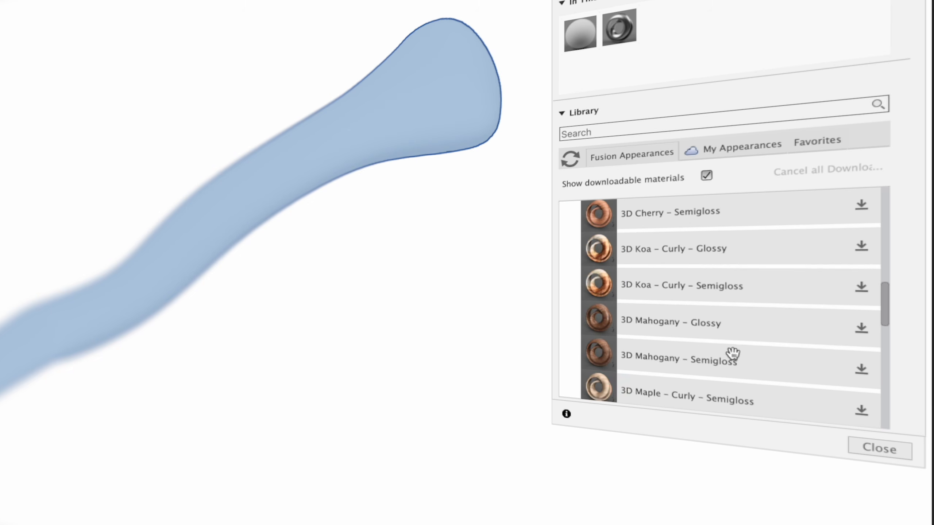
scroll(775, 381, "down", 2)
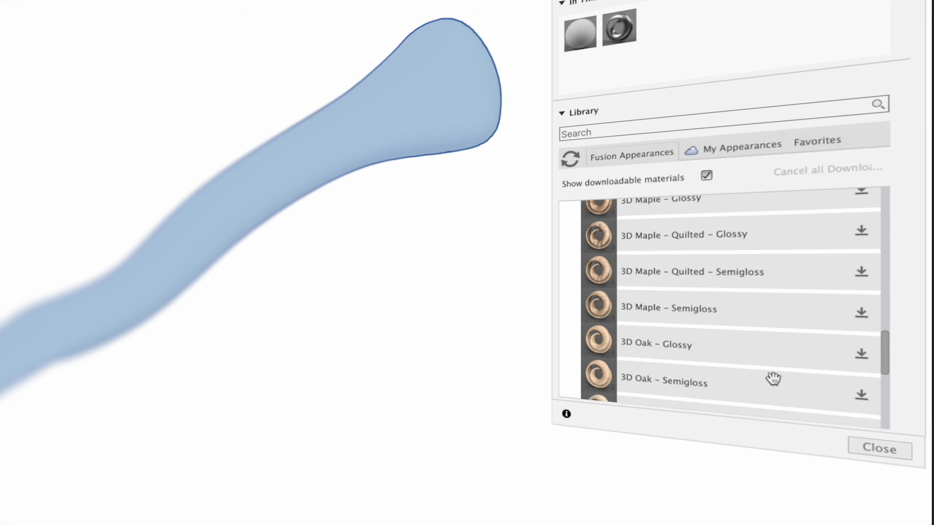
scroll(772, 374, "up", 2)
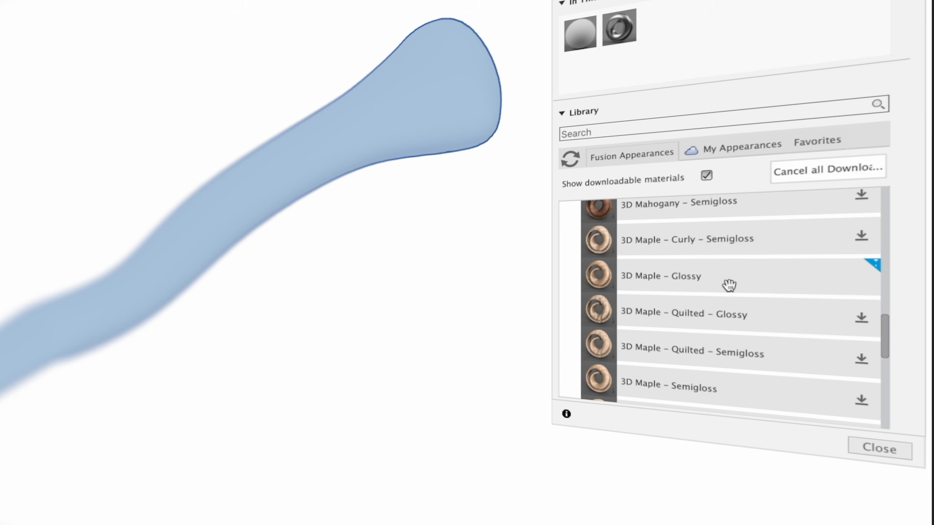
left_click_drag(729, 286, 165, 220)
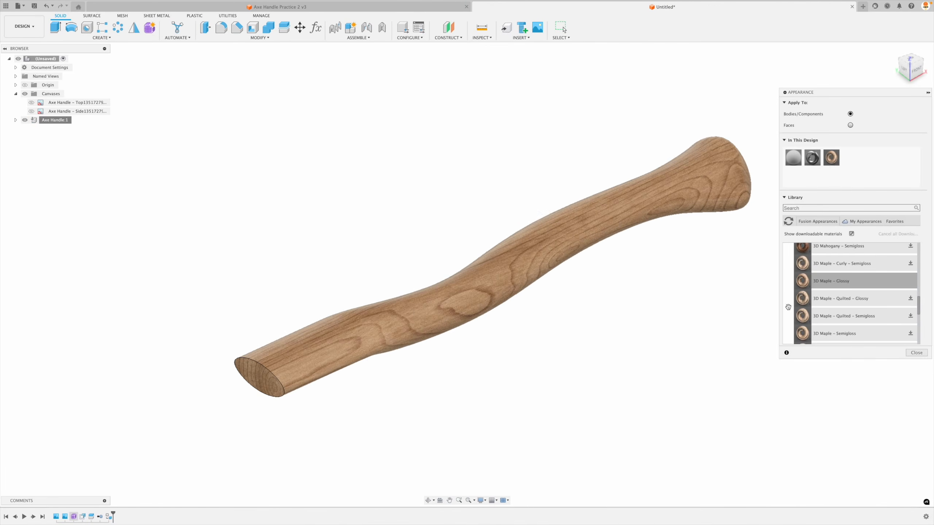
Step: Adjust the Axe Handle component's texture mapping by offsetting its 3D wood texture 1.50 in along Y
left_click(916, 353)
middle_click_drag(797, 334, 231, 95, "shift")
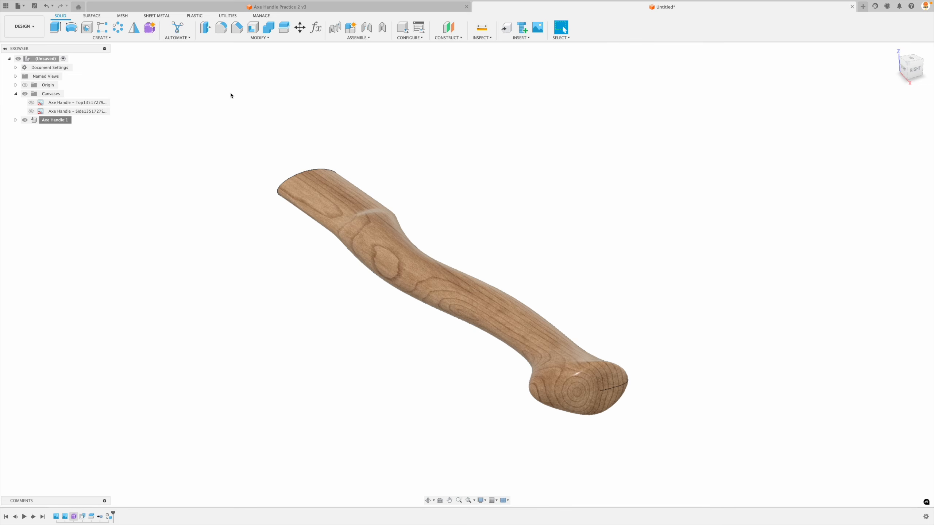
right_click(55, 120)
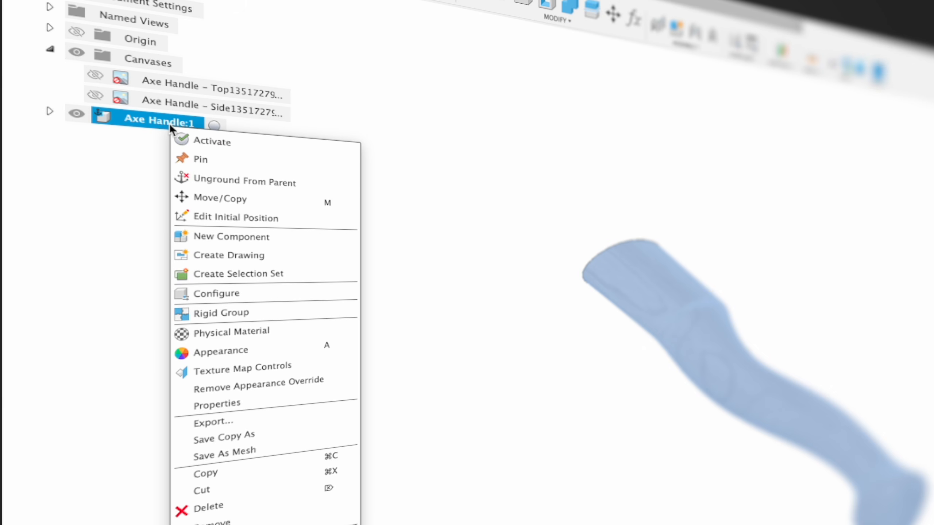
left_click(243, 369)
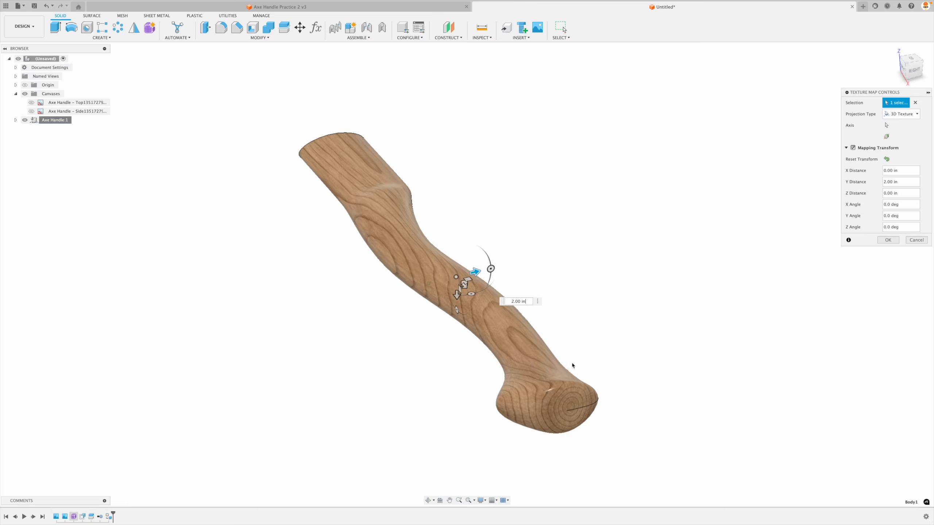
mouse_move(572, 366)
middle_mouse_down("shift")
mouse_move(563, 407)
mouse_move(520, 392)
middle_mouse_up("shift")
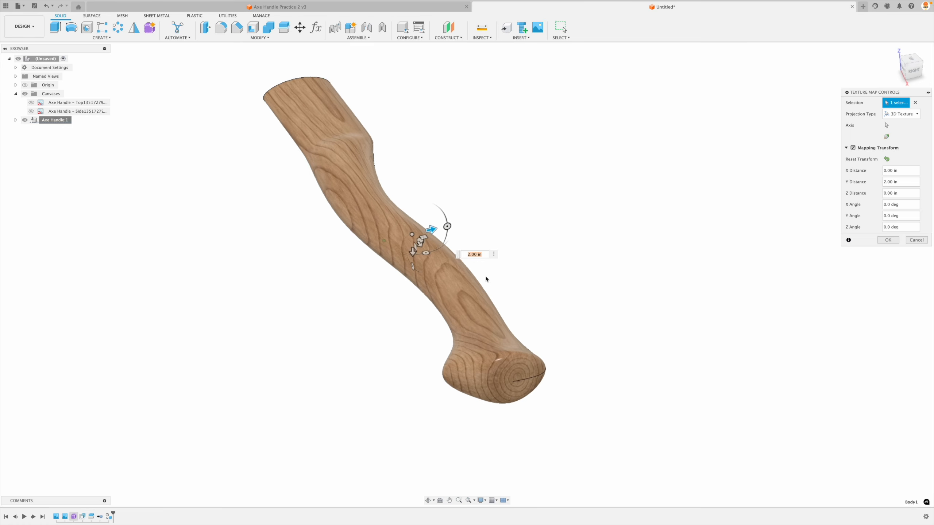
middle_click_drag(486, 279, 438, 250, "shift")
middle_click_drag(440, 249, 258, 329, "shift")
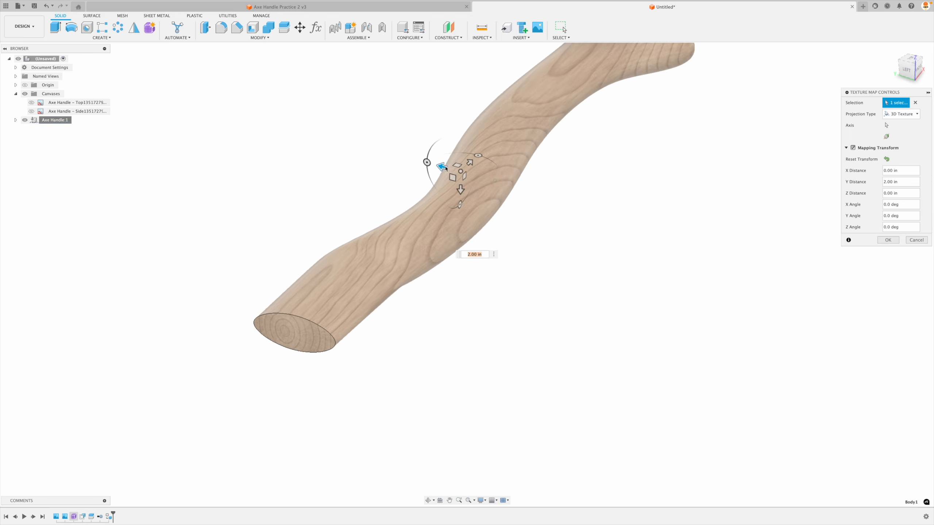
left_click_drag(445, 164, 447, 169)
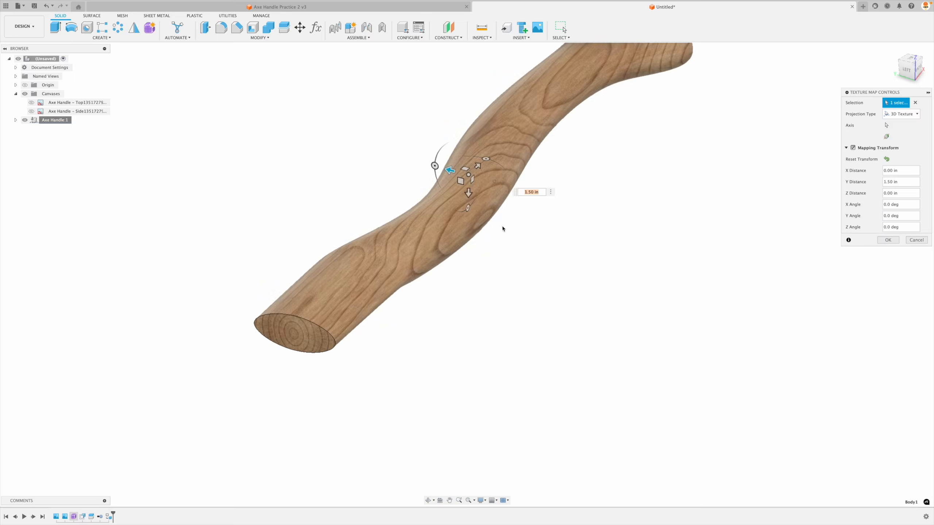
middle_click_drag(502, 227, 837, 265, "shift")
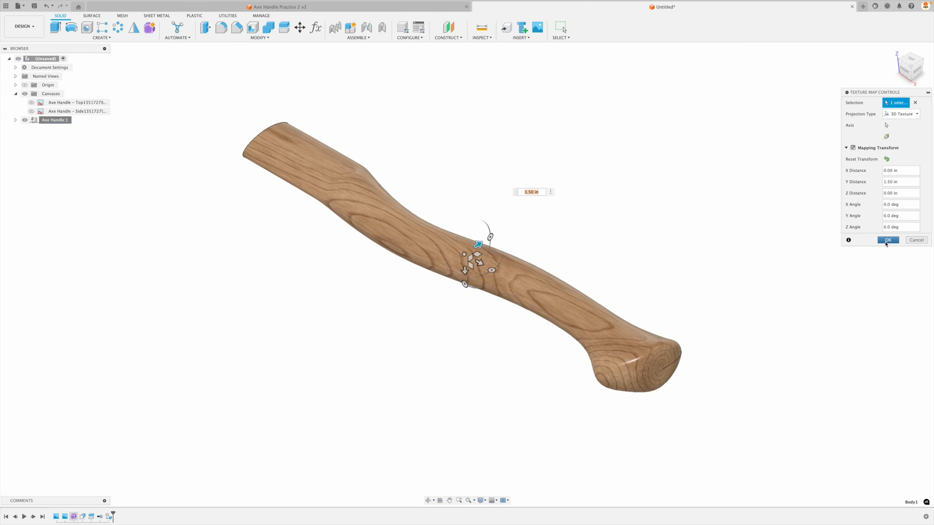
left_click(888, 242)
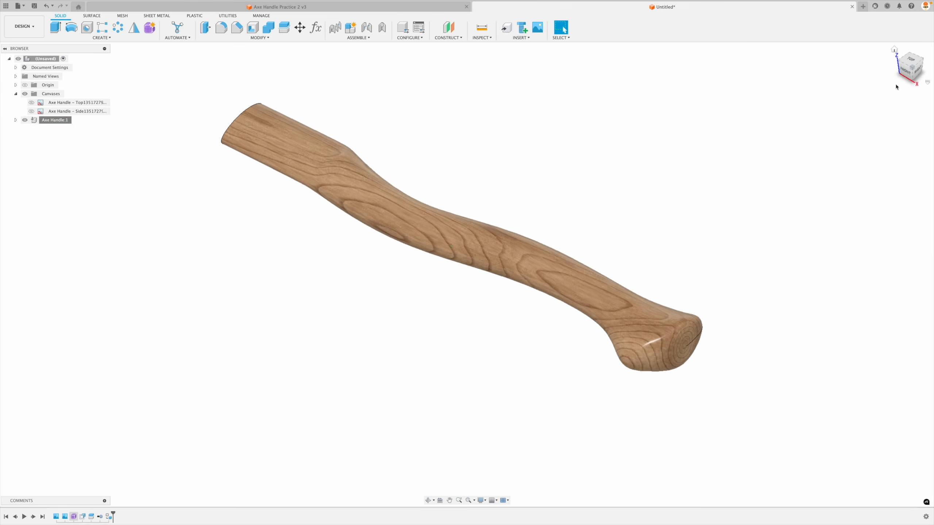
Step: Return the model to the home view and save the design as Axe Handle
left_click(895, 50)
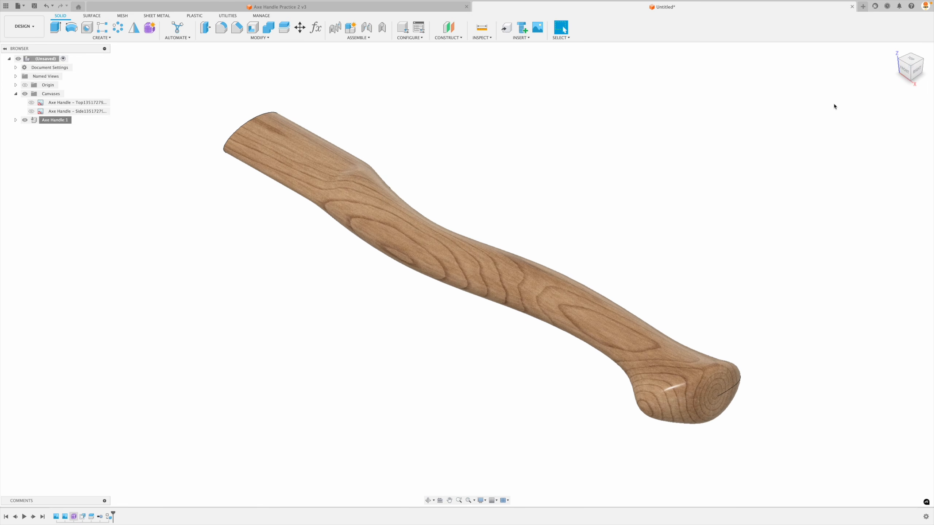
left_click(35, 5)
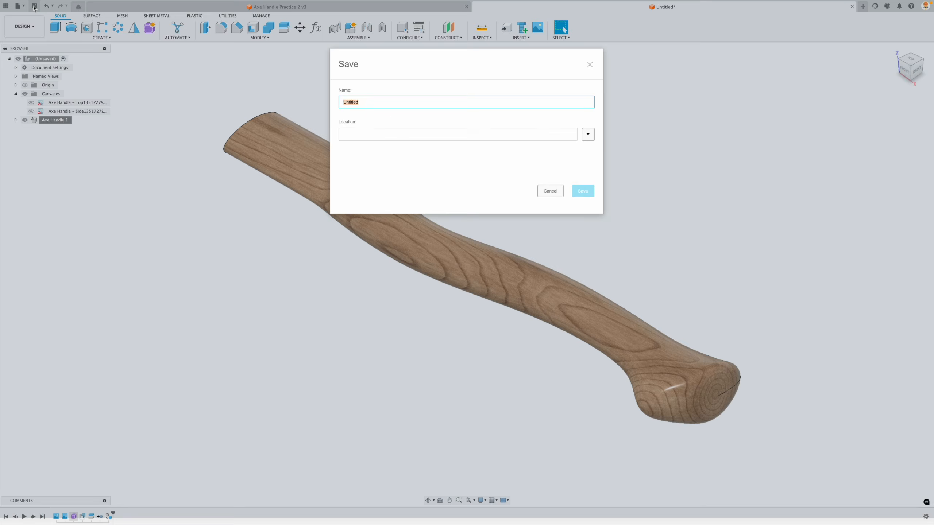
type("Axe Handle")
key("Return")
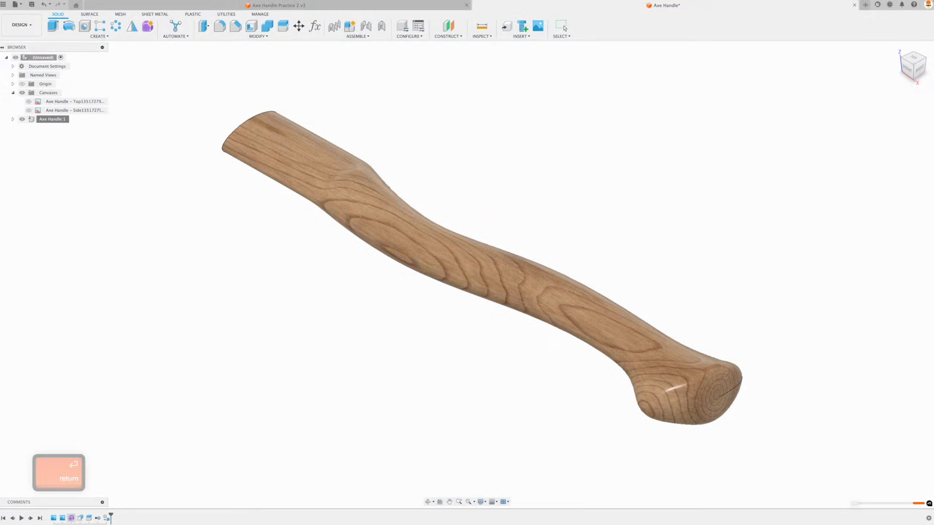
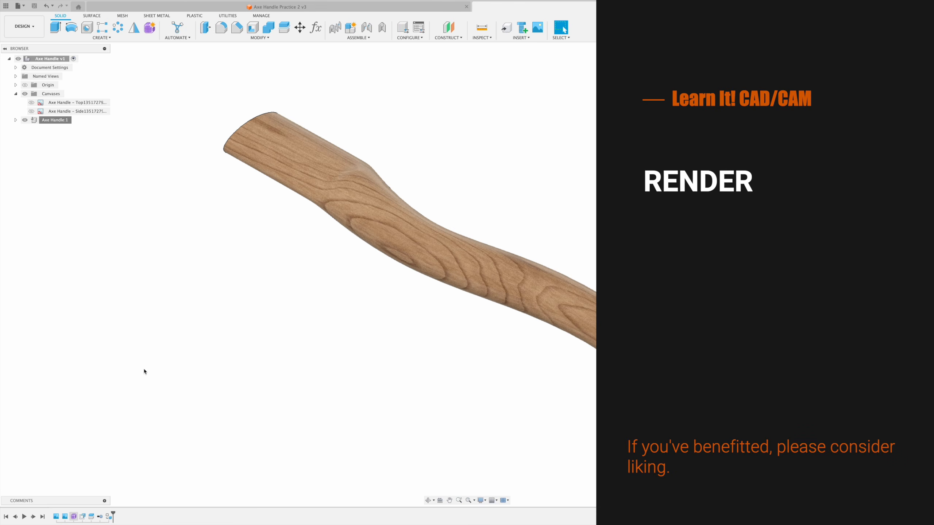
Step: Preview the axe handle in the Render workspace with an in-canvas render, then stop the render
left_click(24, 26)
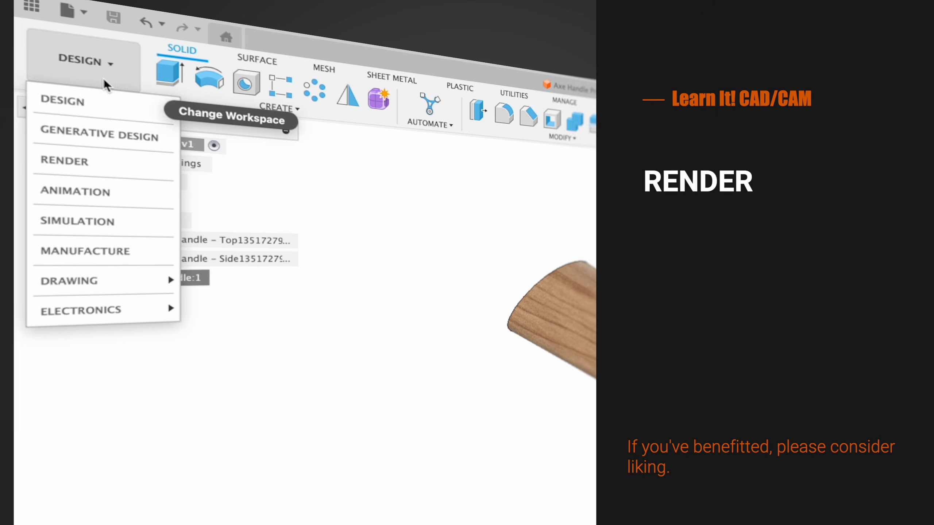
left_click(102, 161)
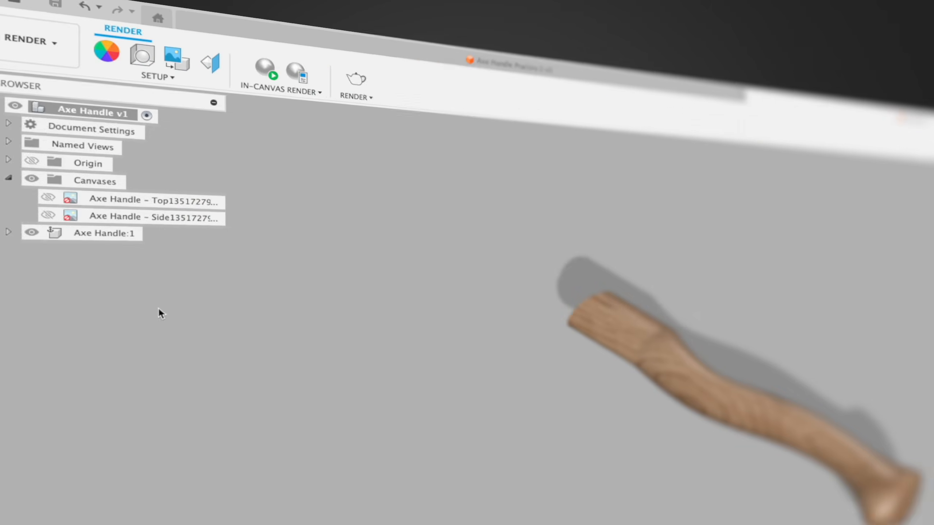
middle_click_drag(158, 309, 500, 147, "shift")
scroll(498, 146, "up", 5)
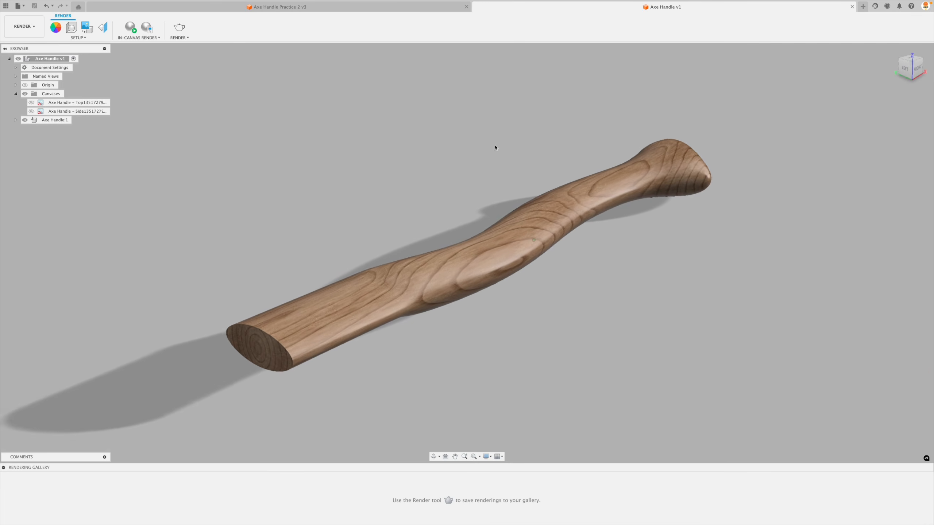
scroll(495, 145, "left", 5, "shift")
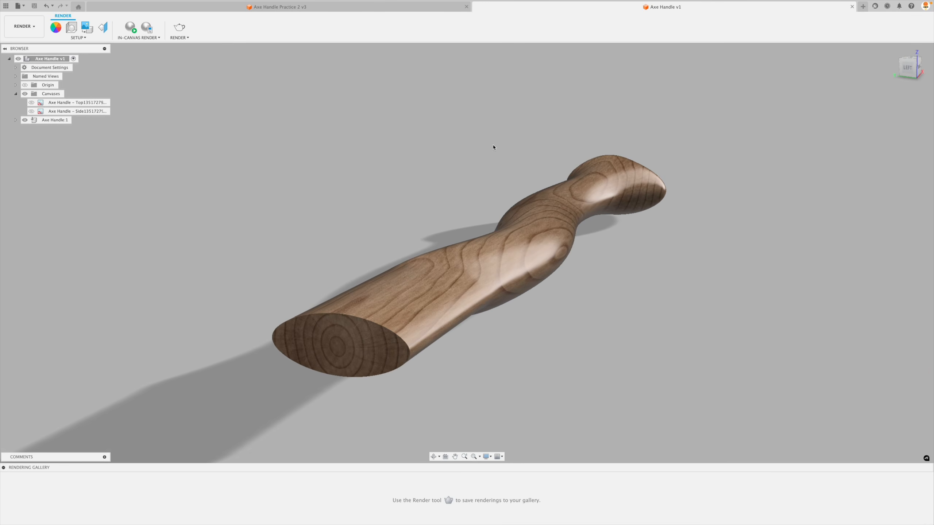
scroll(493, 144, "up", 2)
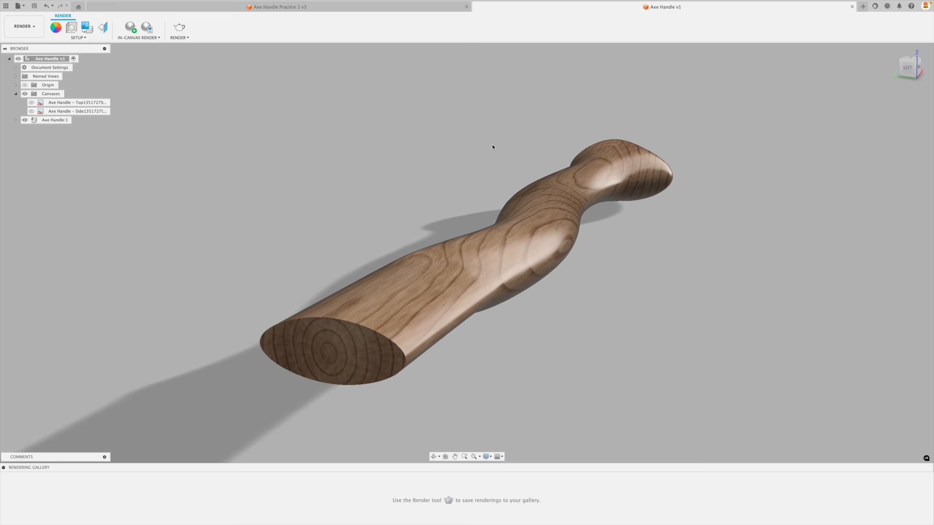
left_click(131, 28)
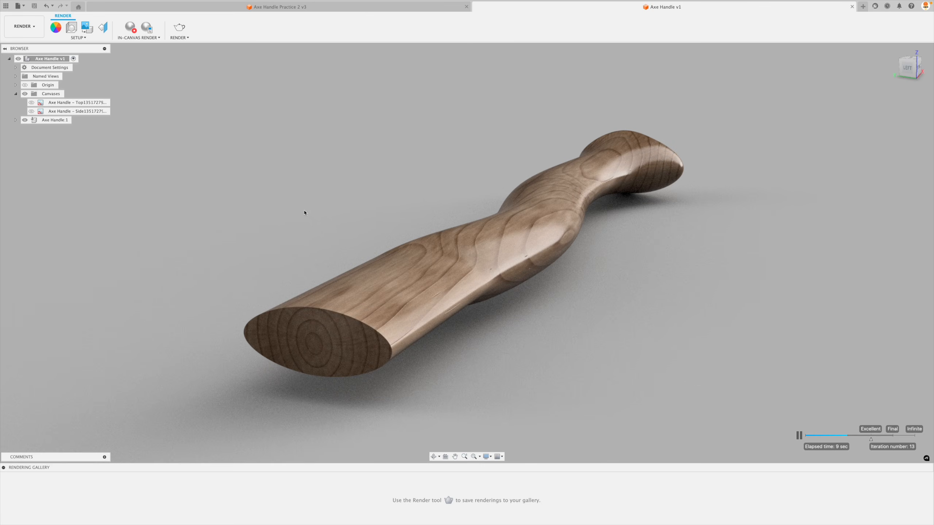
left_click(133, 30)
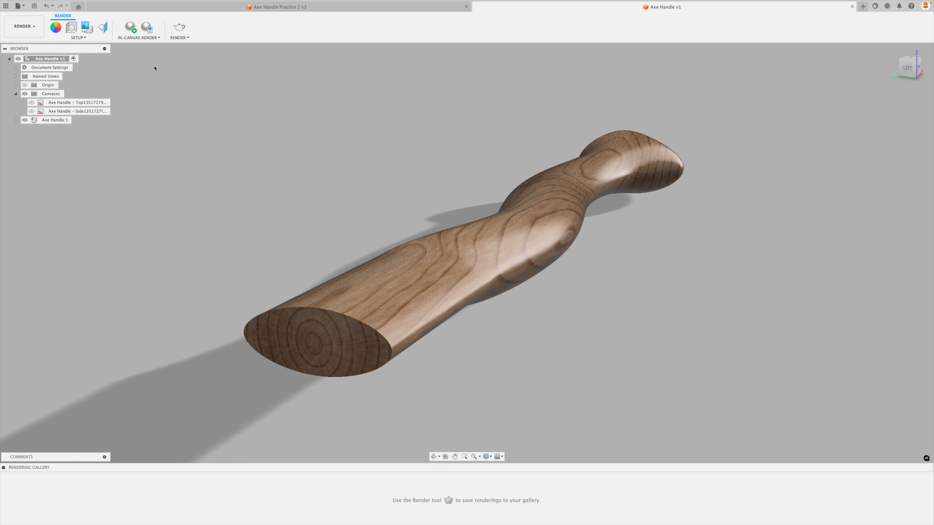
Step: Return the Axe Handle design to the Design workspace and close the blank untitled design
left_click(863, 6)
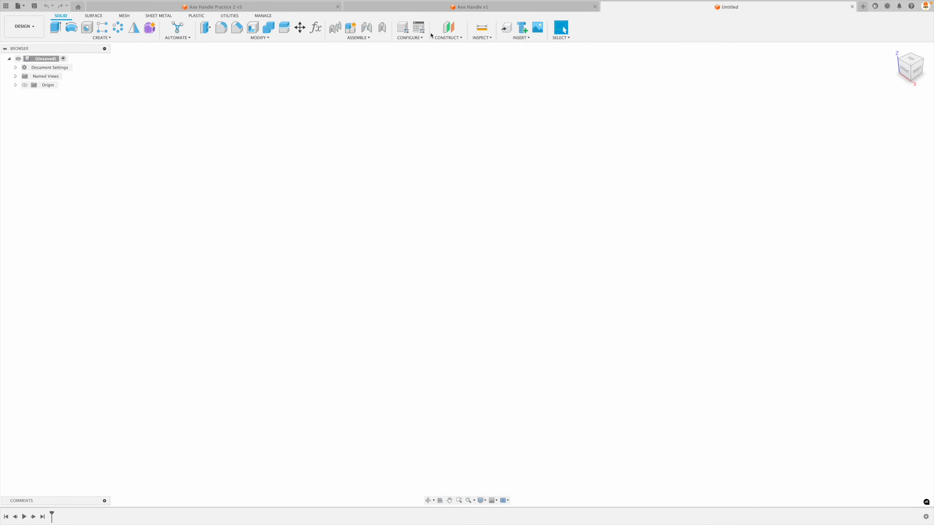
left_click(466, 7)
left_click(29, 37)
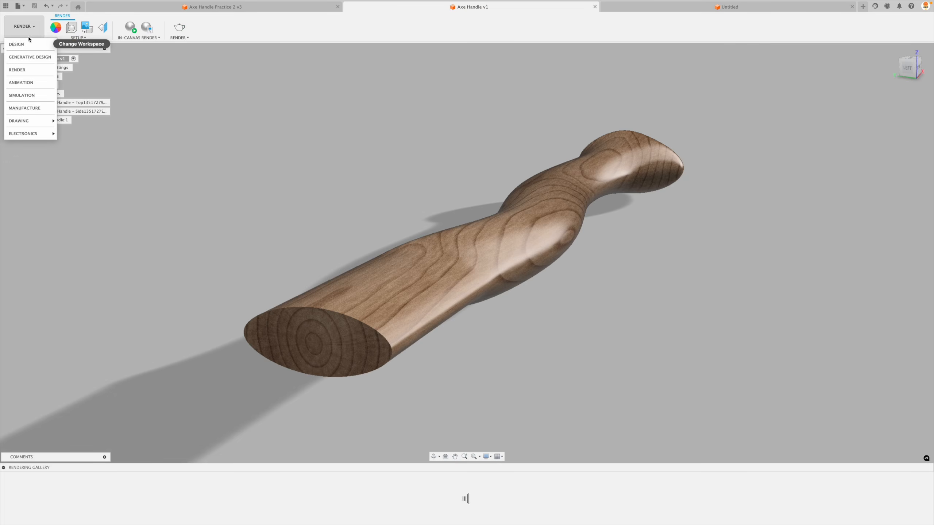
left_click(17, 44)
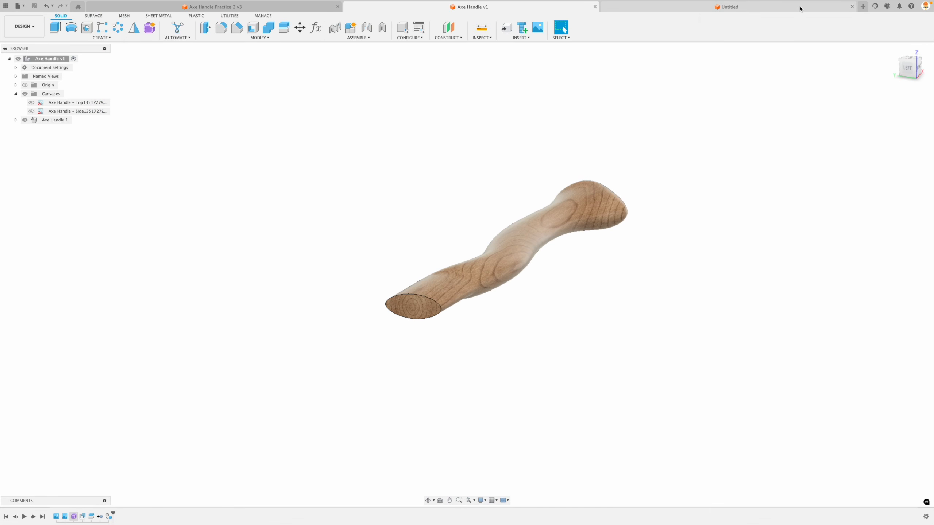
left_click(851, 6)
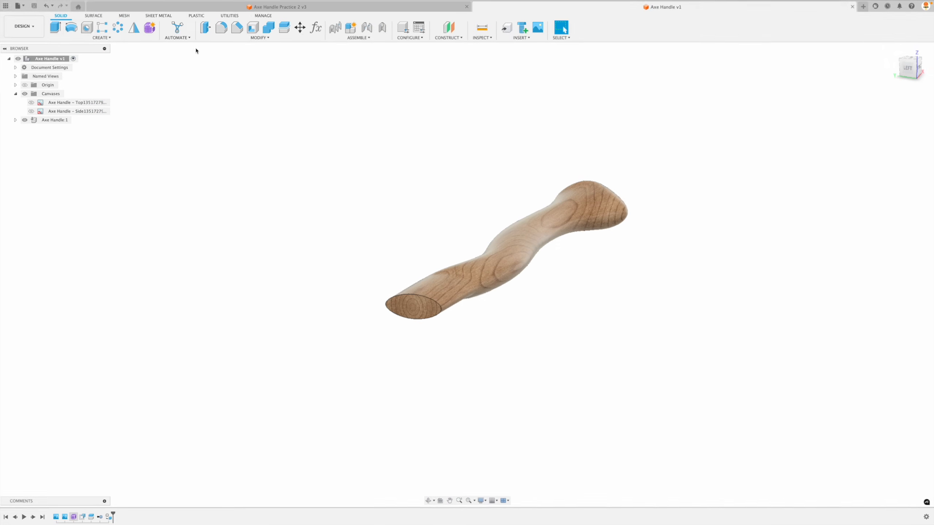
Step: Derive the Axe Handle component into a new design and compare it with the source design
left_click(101, 37)
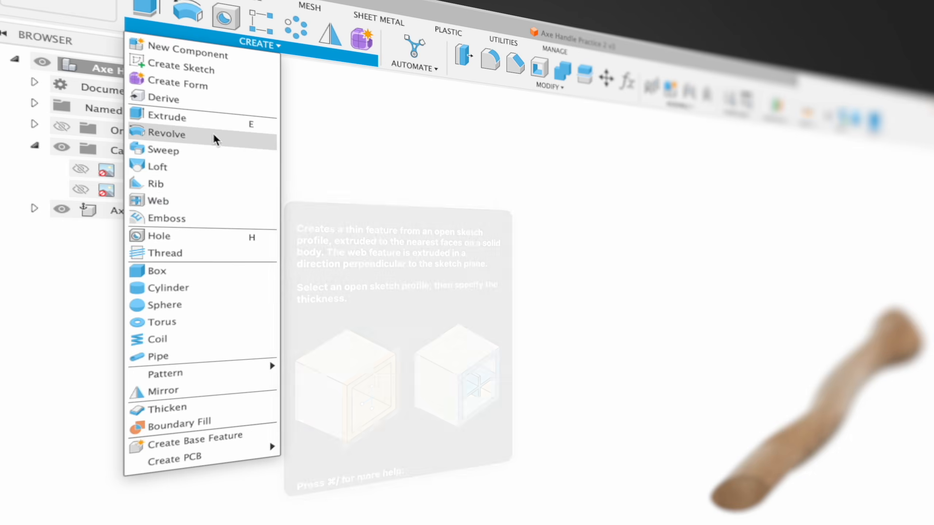
left_click(217, 107)
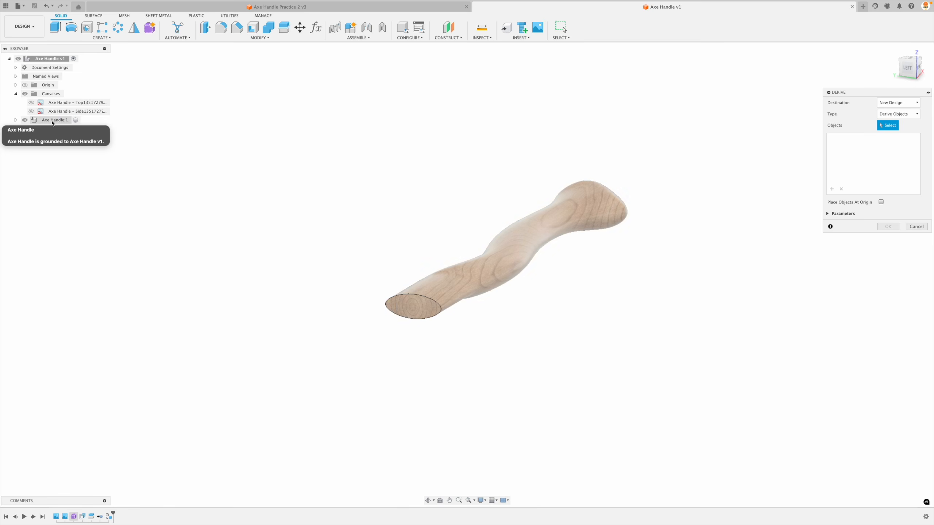
left_click(55, 121)
left_click(883, 227)
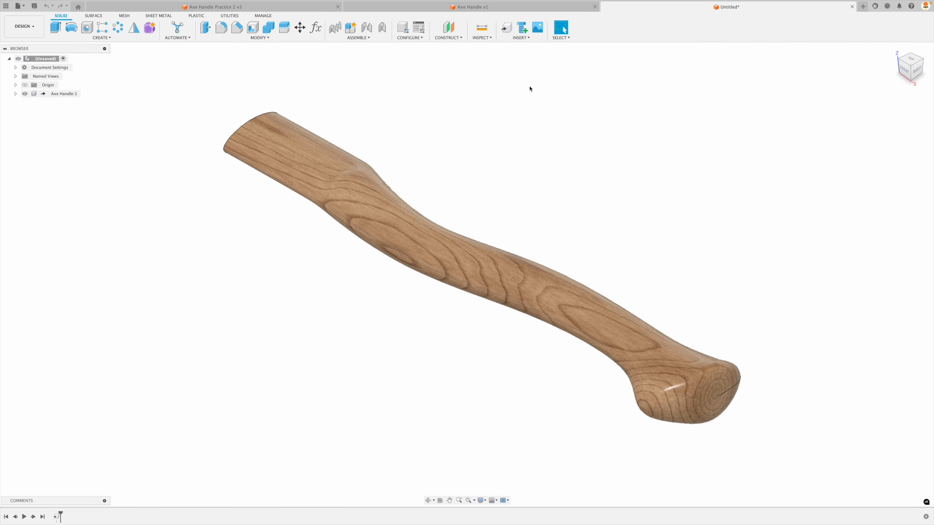
left_click(492, 7)
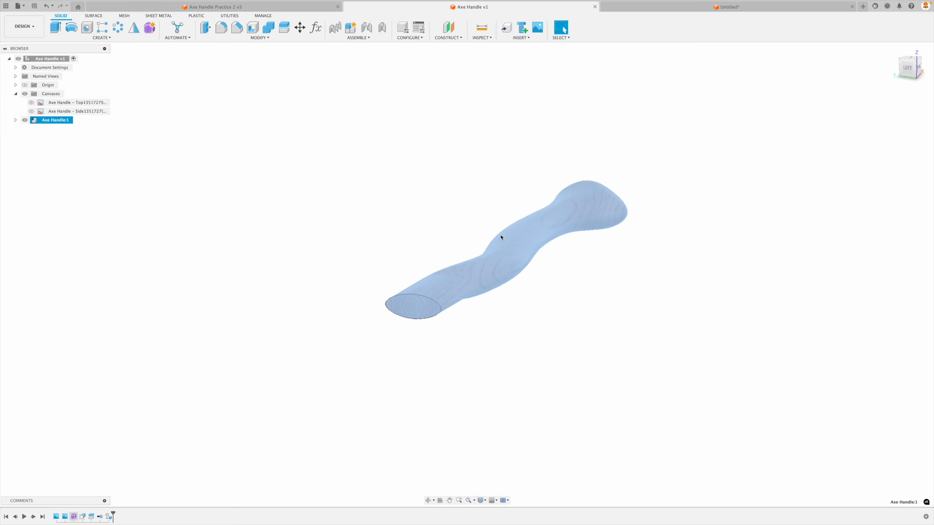
left_click(728, 8)
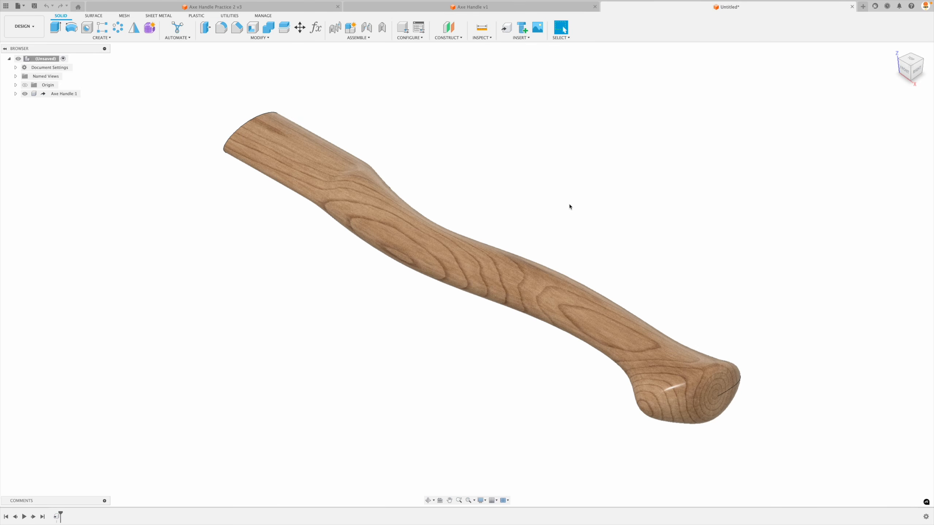
Step: In the front view, rotate the axe handle body about its narrow end with a Z angle of 1 deg
middle_click_drag(620, 235, 648, 308, "shift")
left_click(913, 70)
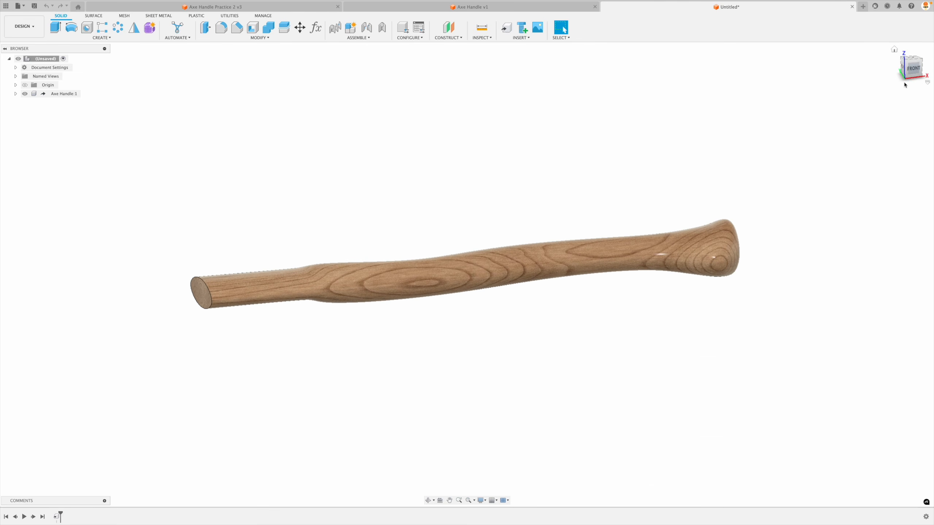
scroll(283, 215, "down", 2)
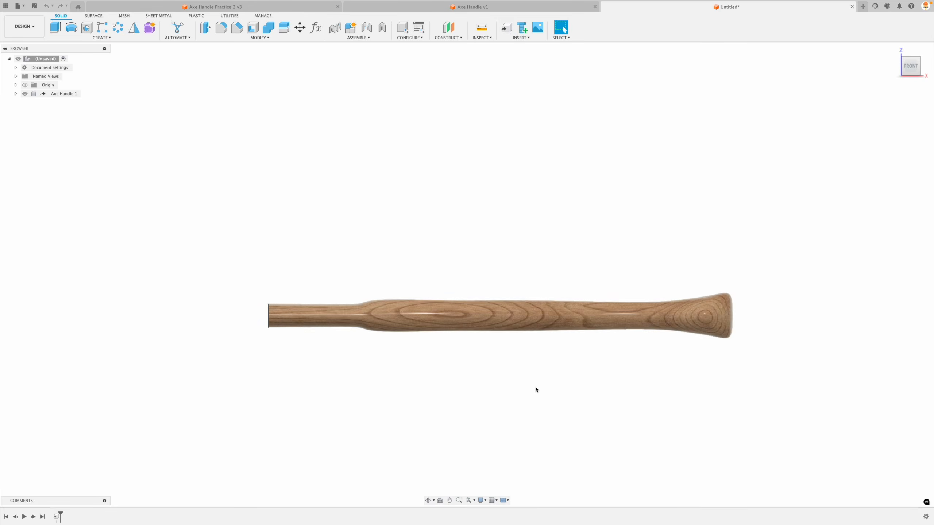
scroll(536, 388, "up", 2)
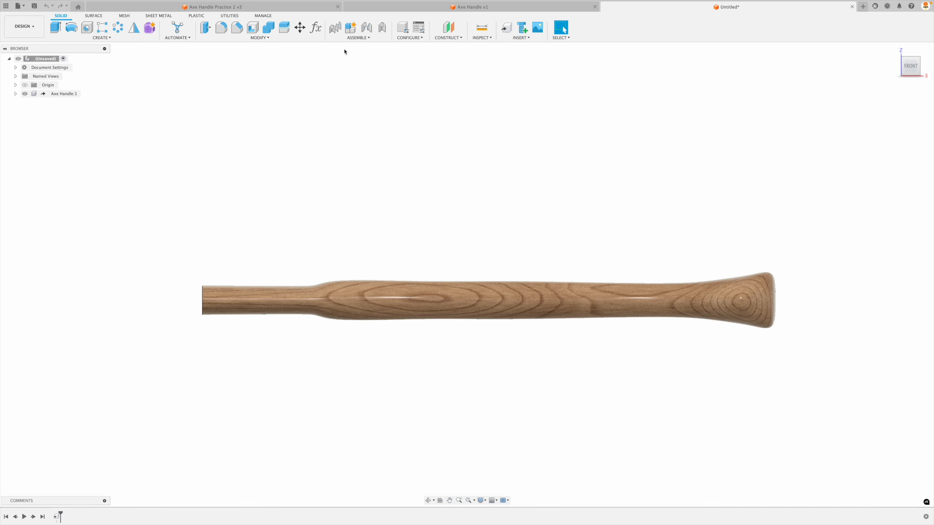
left_click(299, 27)
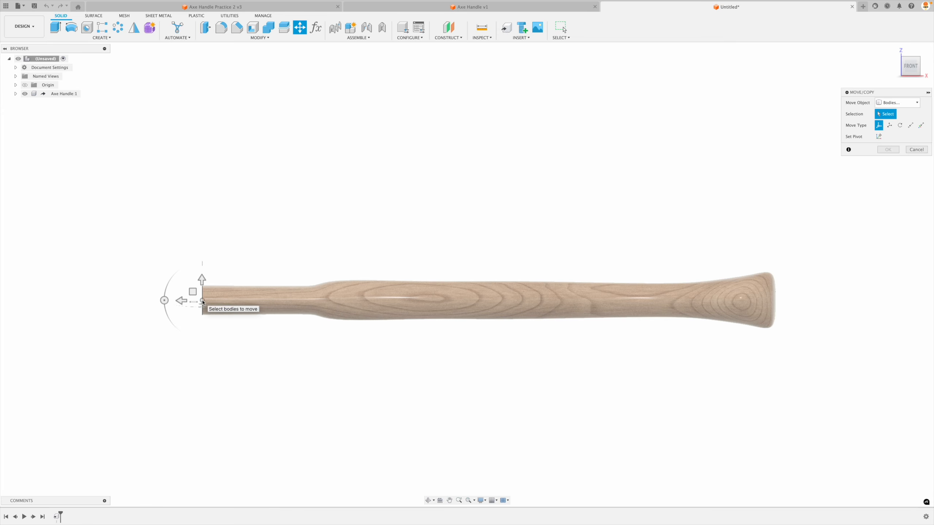
left_click(202, 302)
middle_click_drag(546, 235, 547, 420)
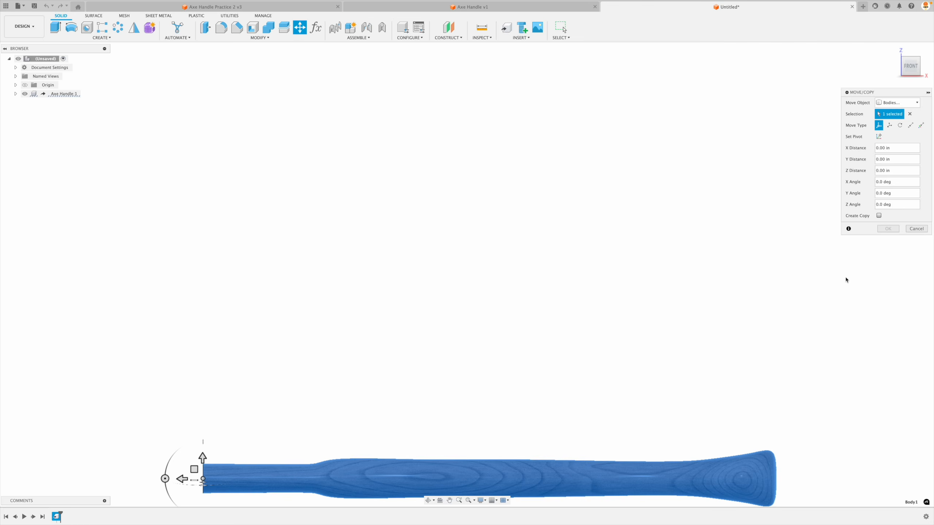
left_click(165, 479)
left_click_drag(165, 483, 164, 485)
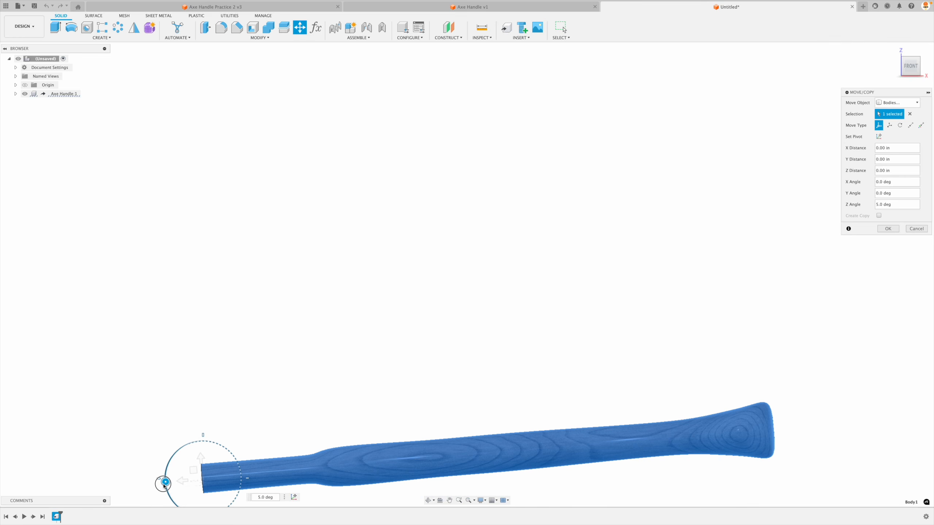
type("1")
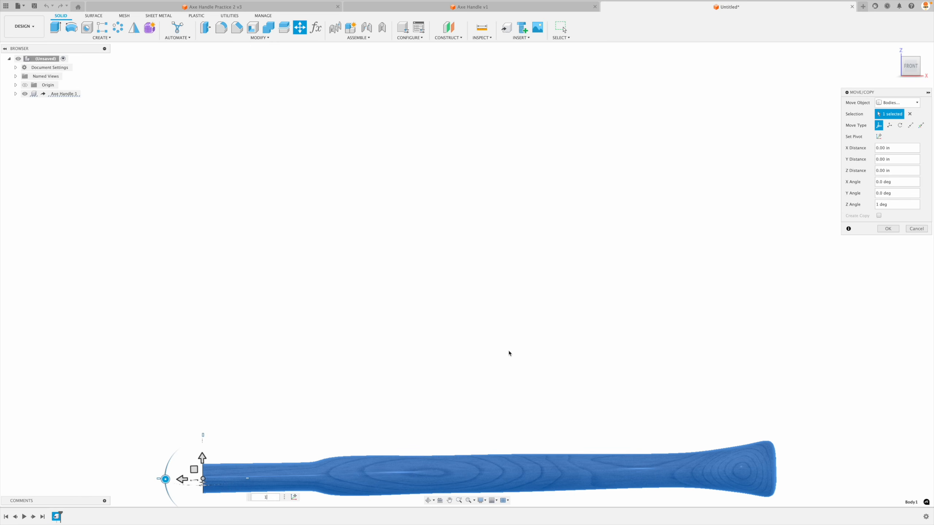
middle_click_drag(509, 354, 508, 363)
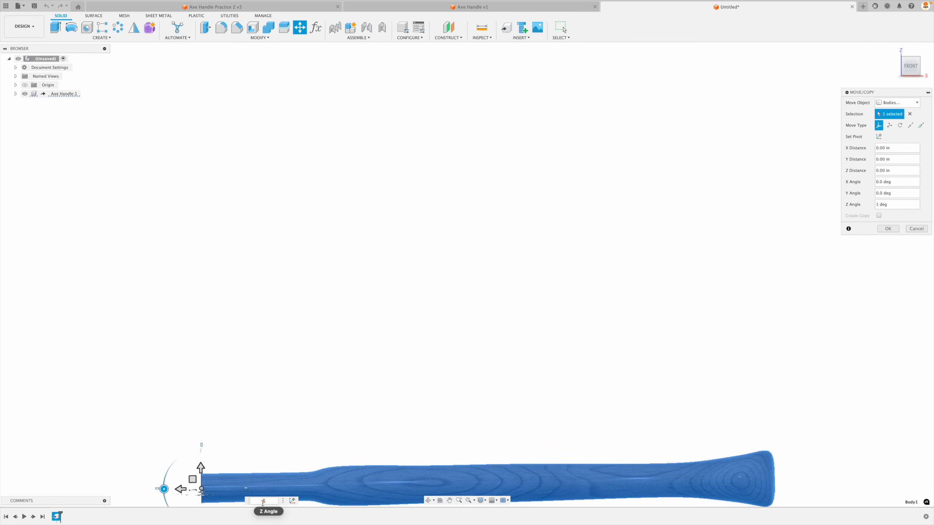
Step: Refine the body's Z rotation angle to 1.2 deg and apply the move
type(".1")
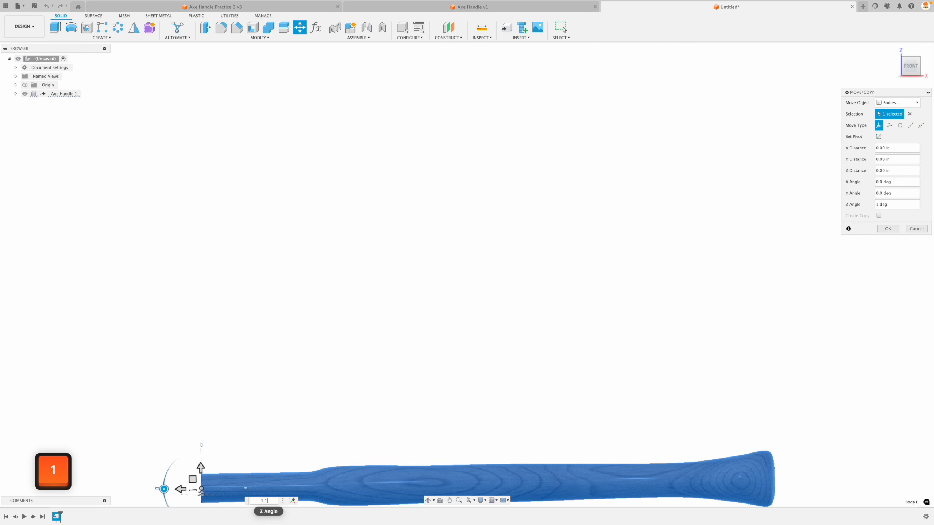
type("1")
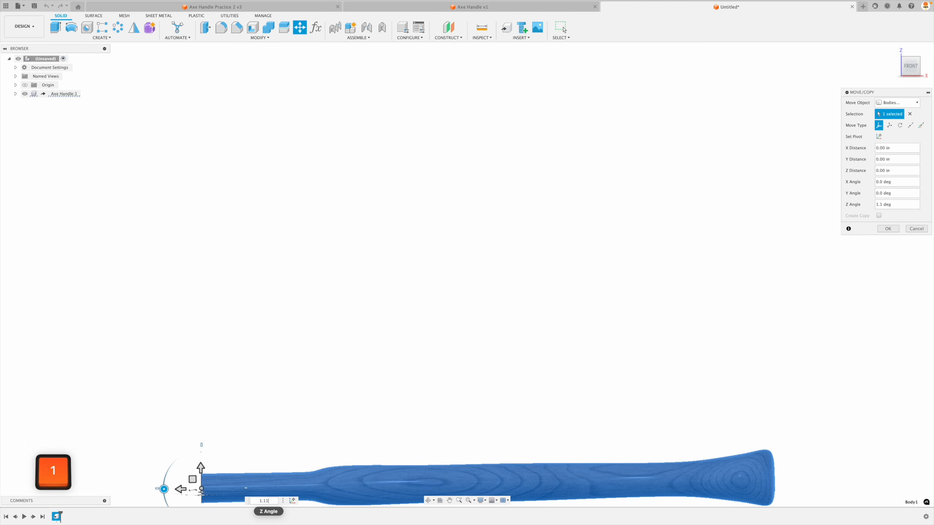
key("BackSpace")
key("BackSpace")
type("2")
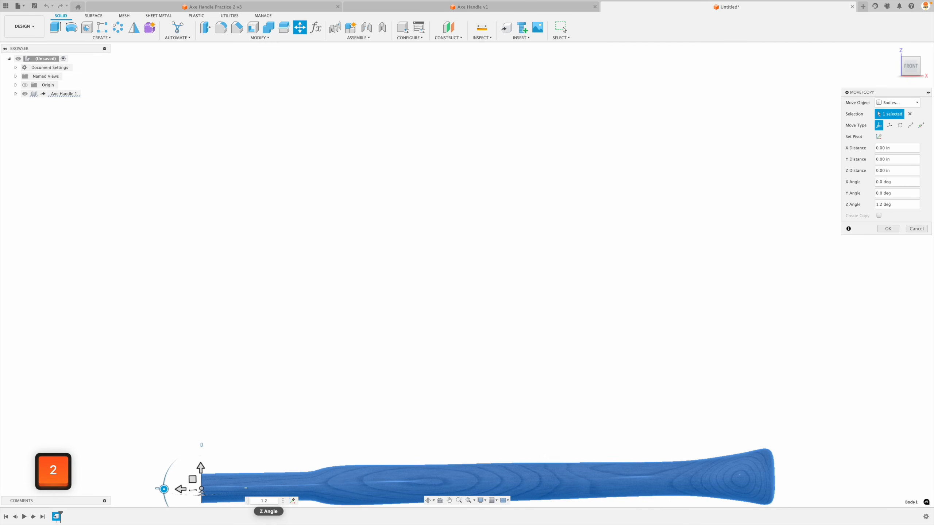
middle_click_drag(451, 395, 451, 397)
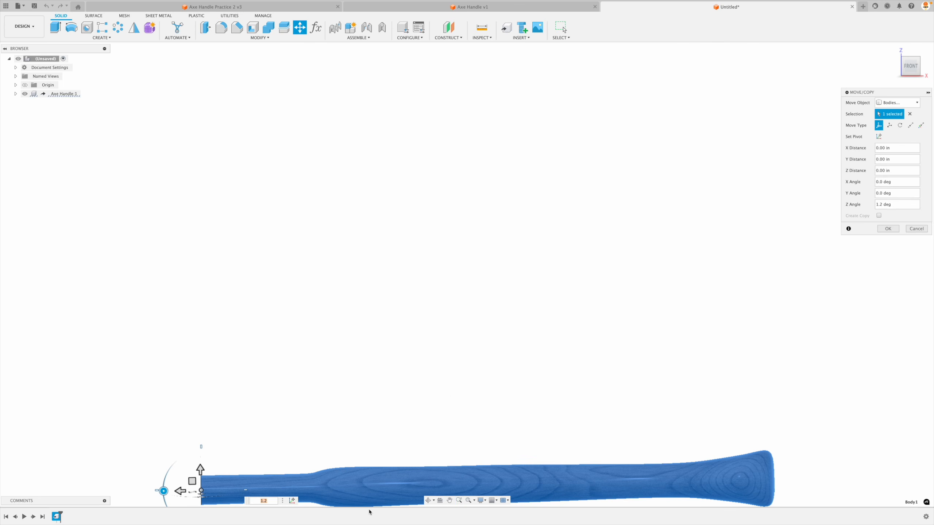
left_click(886, 230)
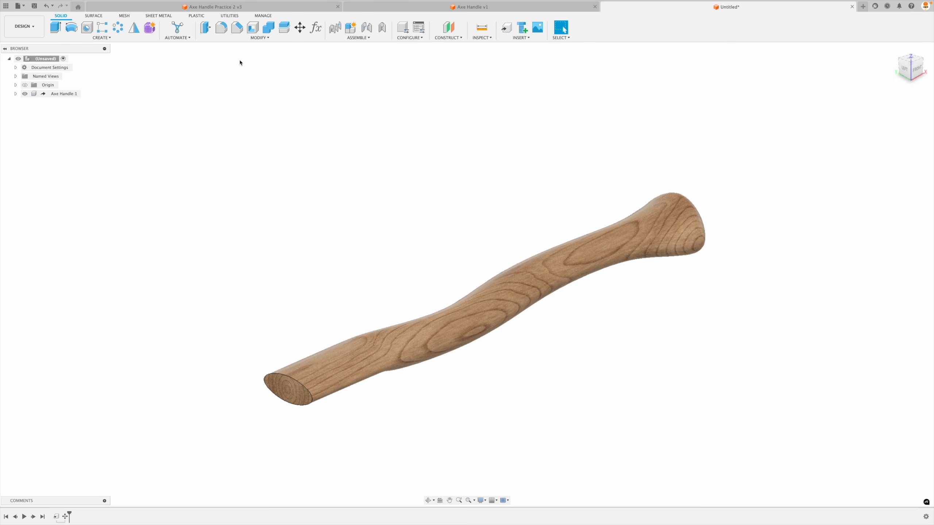
Step: Save the design as Axe Handle Derived for Render and check it in the project's file list
left_click(39, 10)
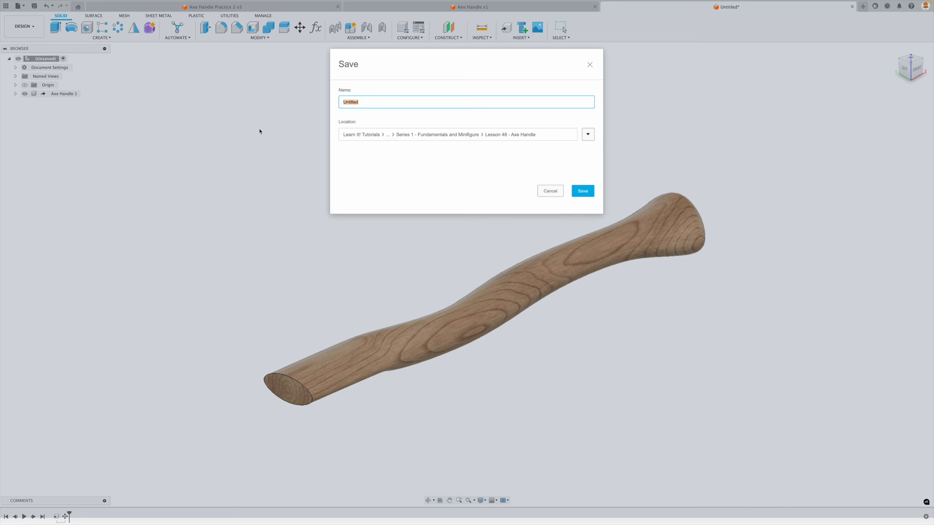
type("Axe Handle Derived for Render")
key("Return")
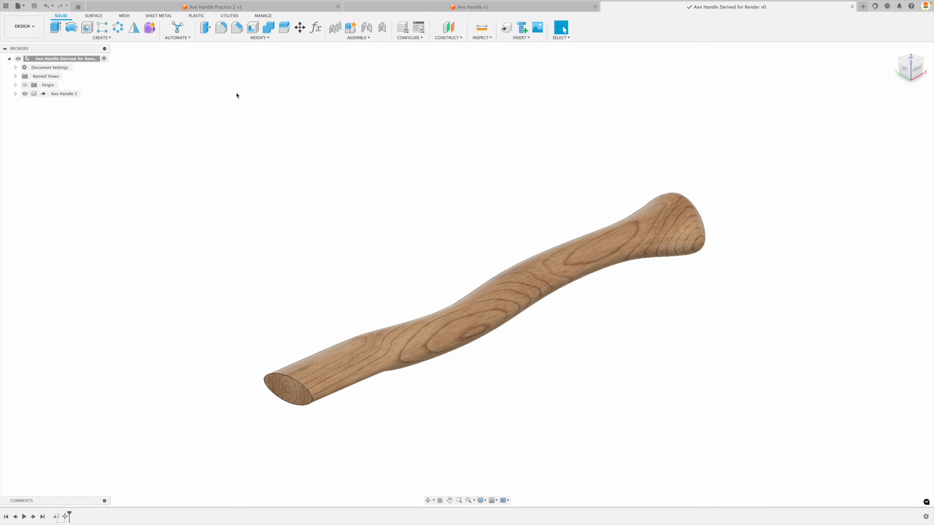
left_click(6, 5)
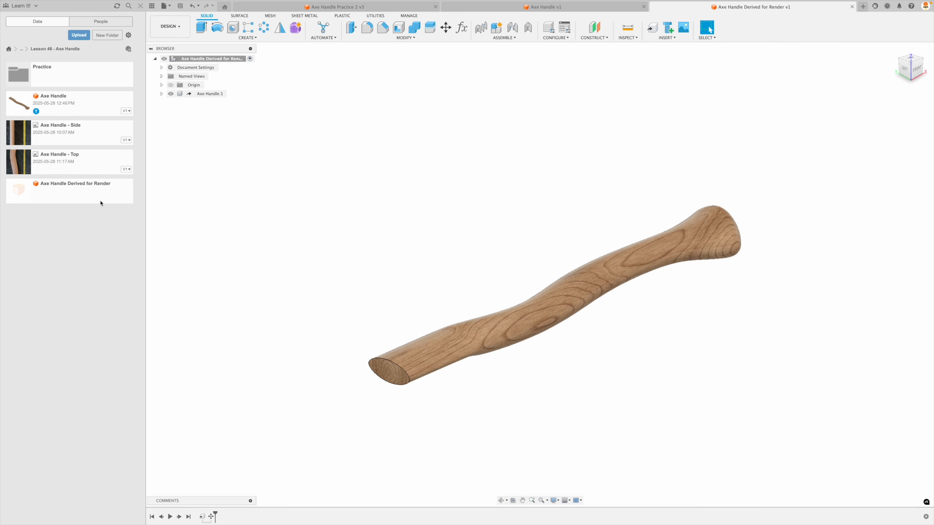
left_click(140, 6)
Step: Switch to the Render workspace and set the scene's camera aspect ratio to 16:9 Widescreen
left_click(24, 27)
left_click(33, 72)
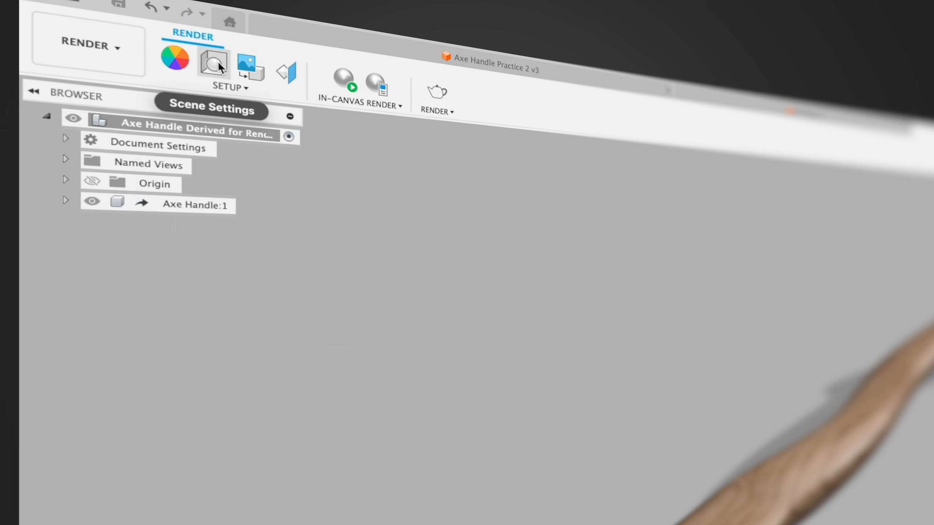
left_click(218, 61)
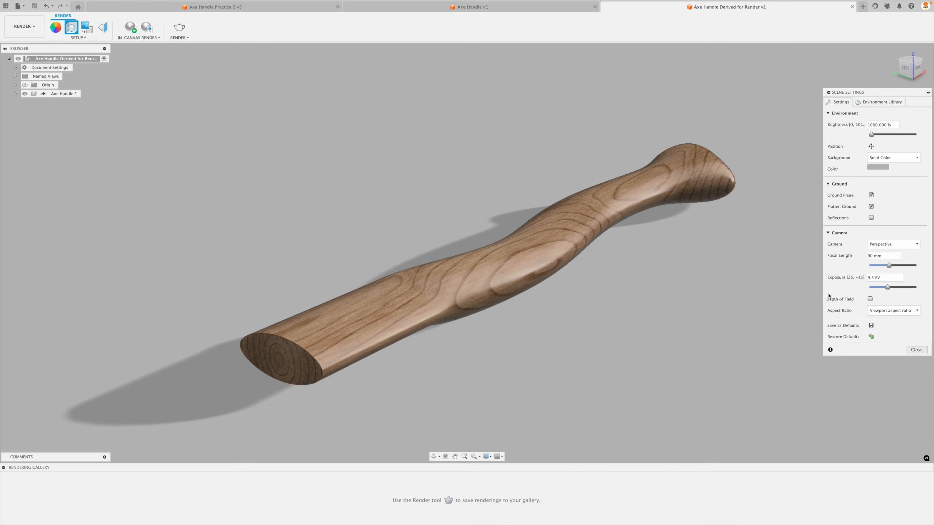
left_click(887, 312)
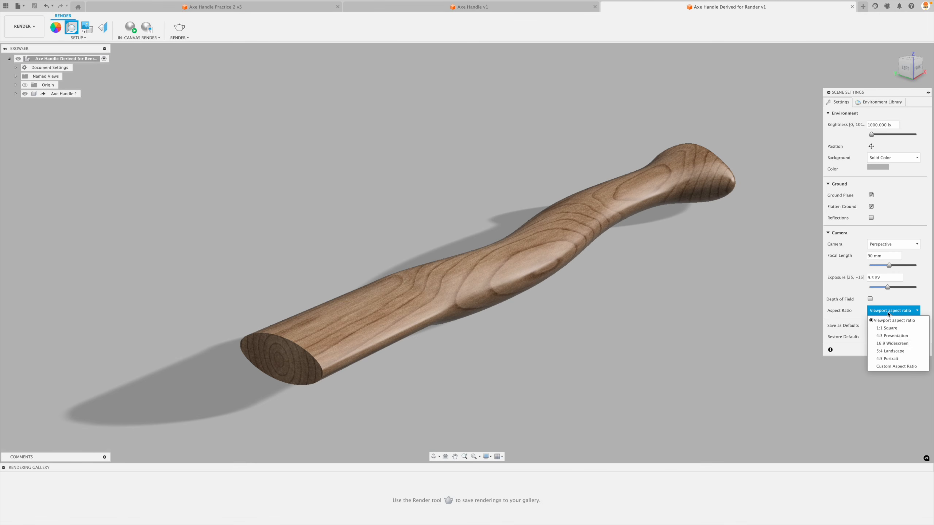
left_click(895, 344)
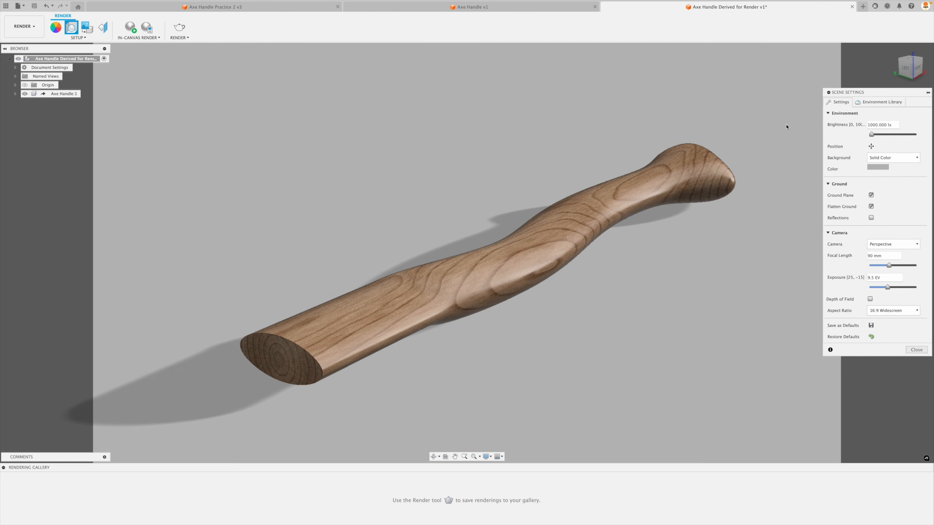
scroll(821, 66, "down", 5, "shift")
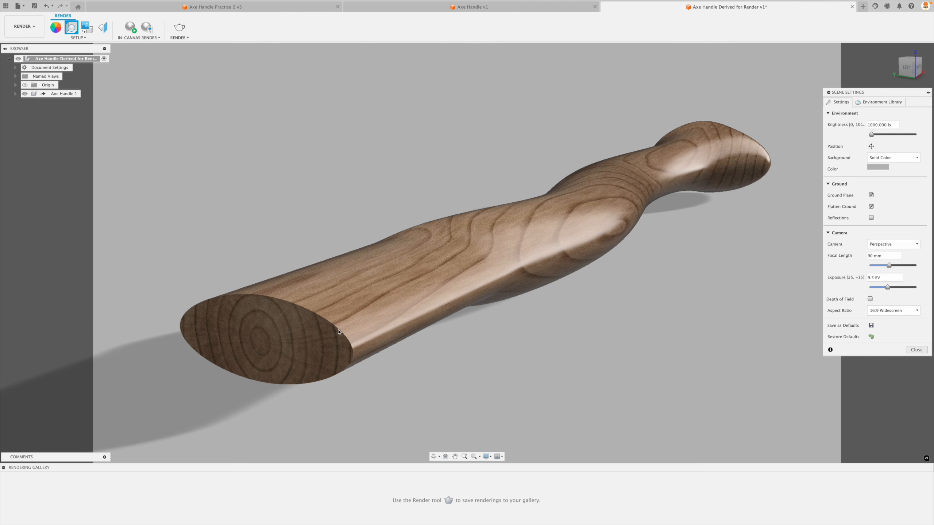
left_click(917, 350)
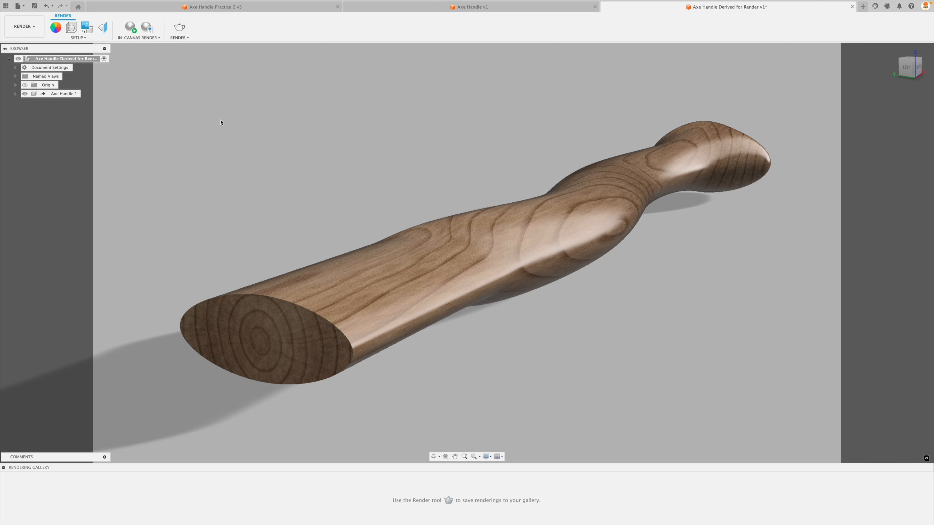
Step: Return to the Design workspace and fillet the outer edge of the handle's flat end face with a 0.05 in radius
left_click(24, 26)
left_click(26, 55)
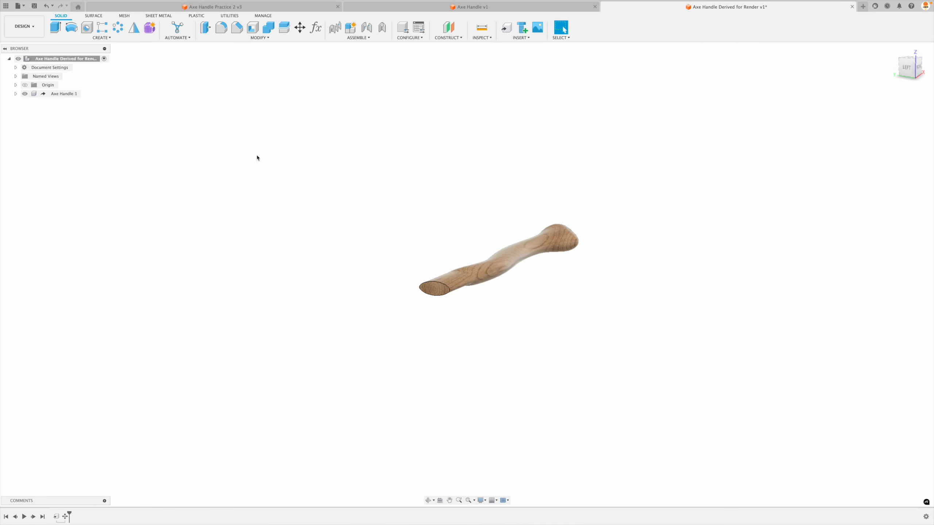
scroll(259, 157, "up", 3)
left_click(221, 29)
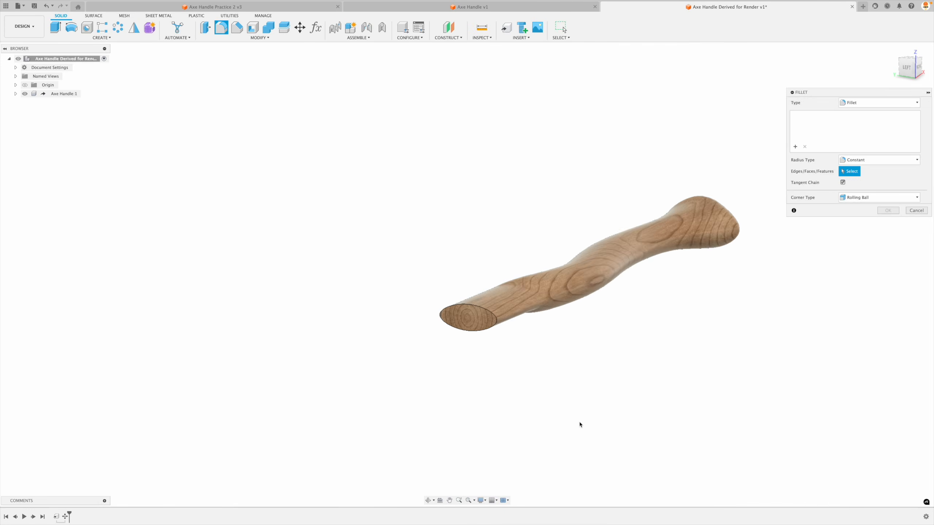
scroll(423, 272, "up", 5)
scroll(449, 282, "up", 2)
left_click(448, 278)
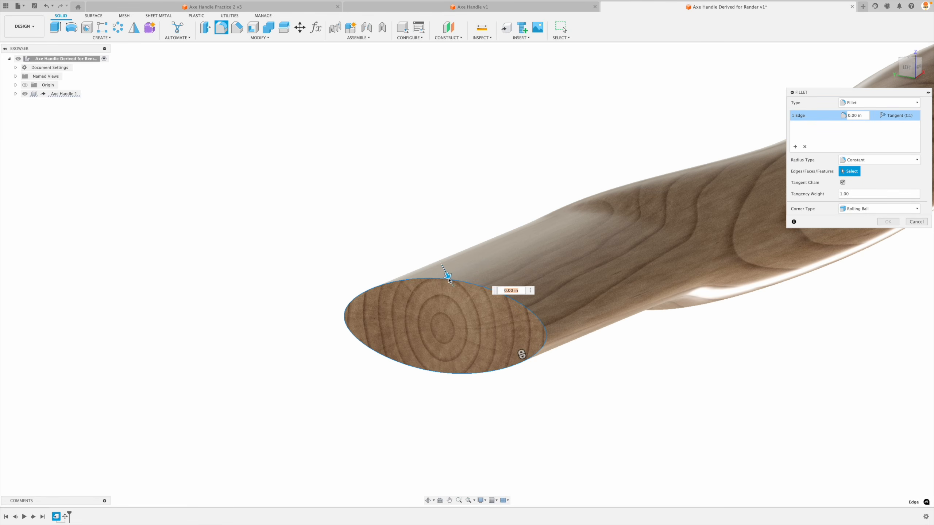
left_click_drag(449, 278, 449, 277)
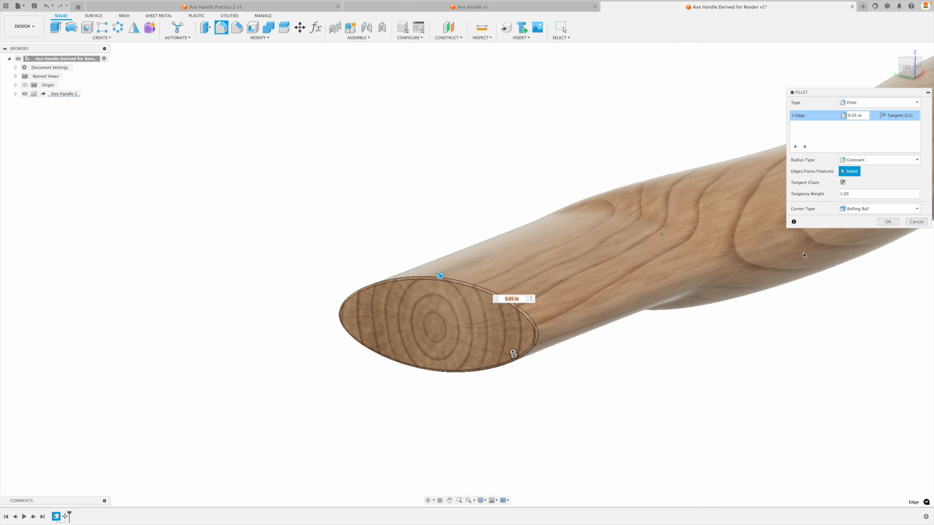
left_click(888, 221)
Step: Return to the Render workspace and frame the whole handle at a low angle with its oval end face in the foreground
scroll(481, 140, "up", 3)
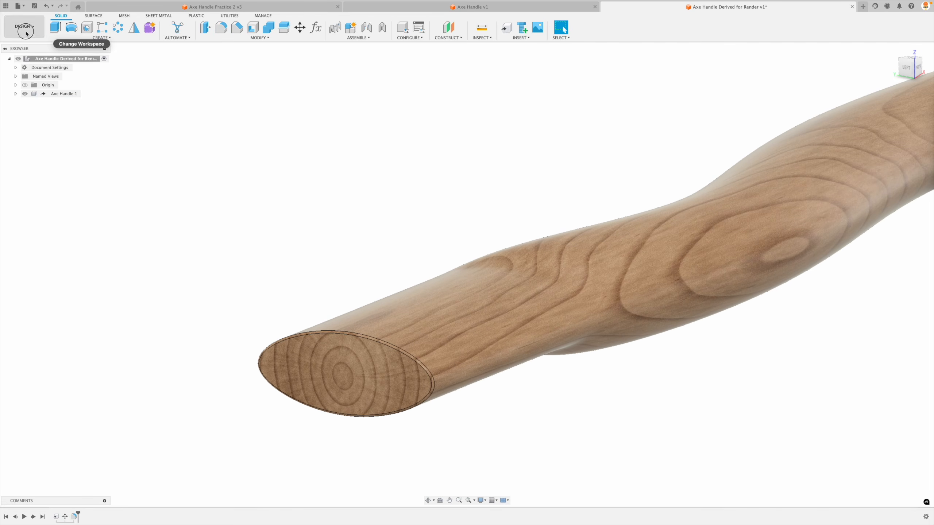
left_click(24, 26)
left_click(17, 70)
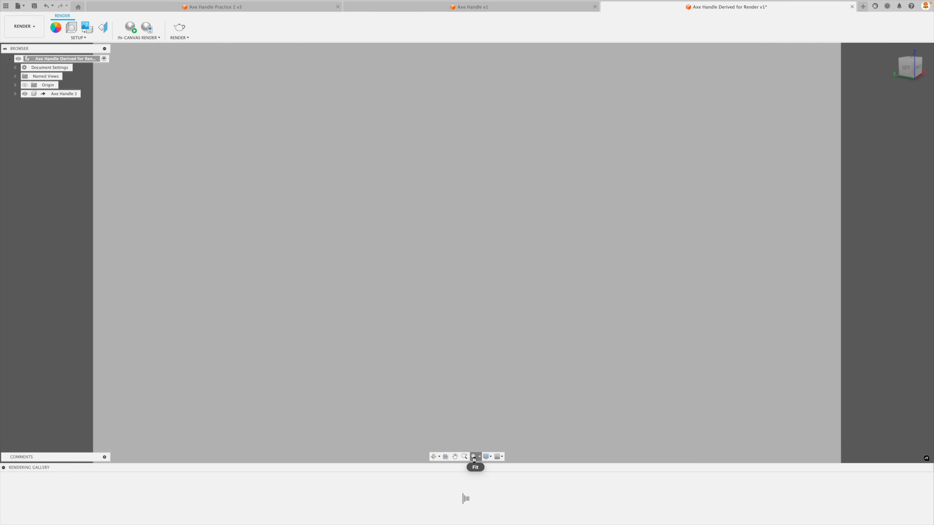
scroll(529, 391, "left", 5, "shift")
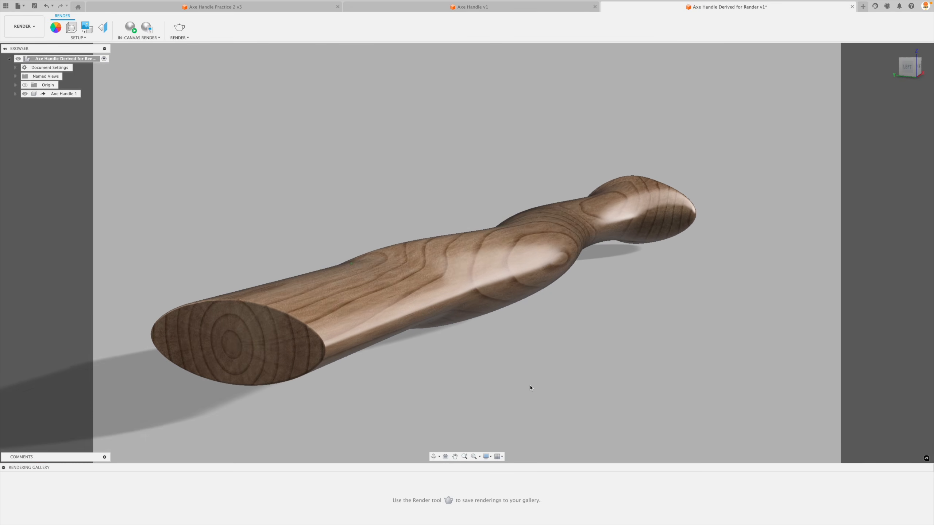
scroll(507, 391, "up", 5, "shift")
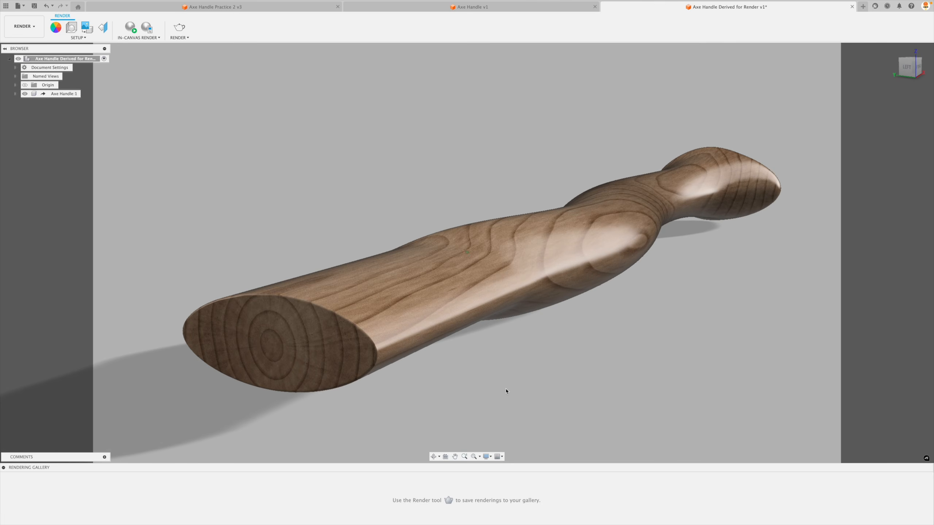
scroll(507, 391, "left", 10, "shift")
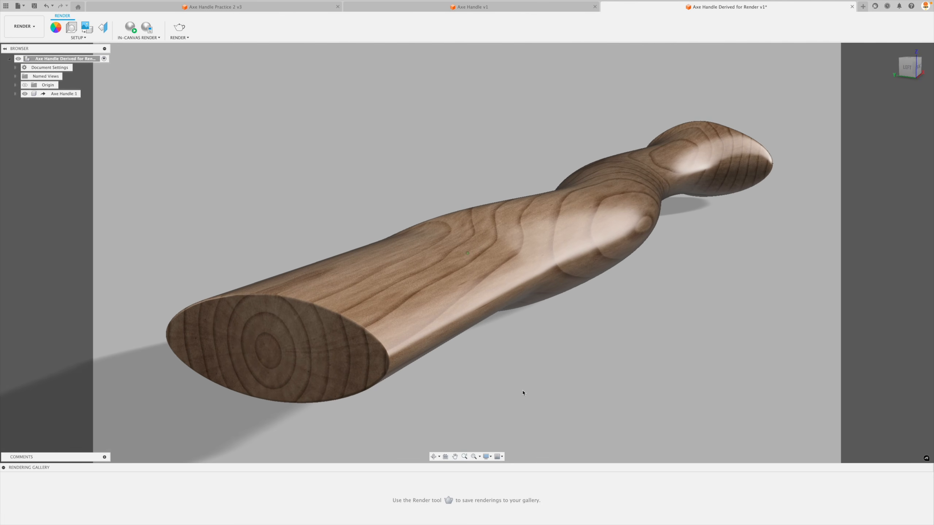
scroll(523, 393, "left", 10, "shift")
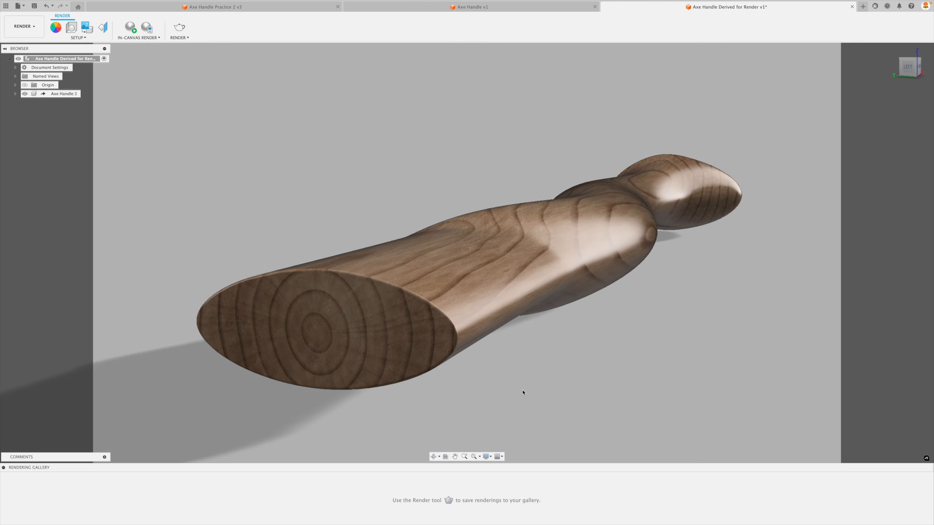
scroll(523, 393, "up", 5, "shift")
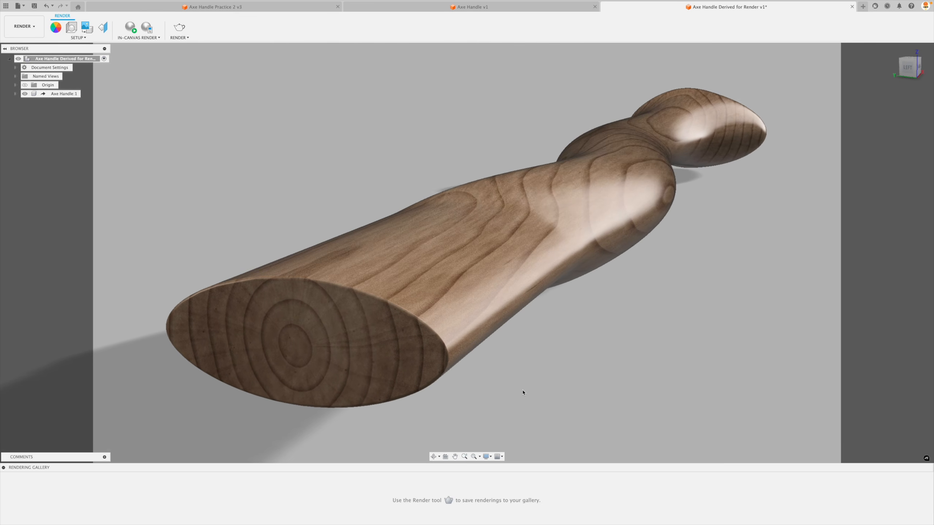
scroll(523, 393, "down", 1)
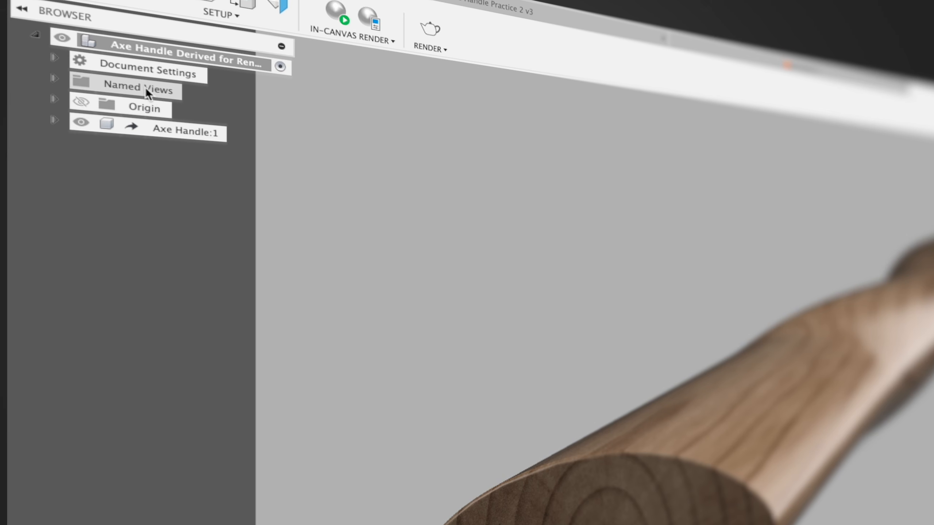
Step: Create a named view called ISO Render 1 and update it with the reframed low-angle view of the handle
right_click(146, 88)
left_click(200, 108)
double_click(169, 189)
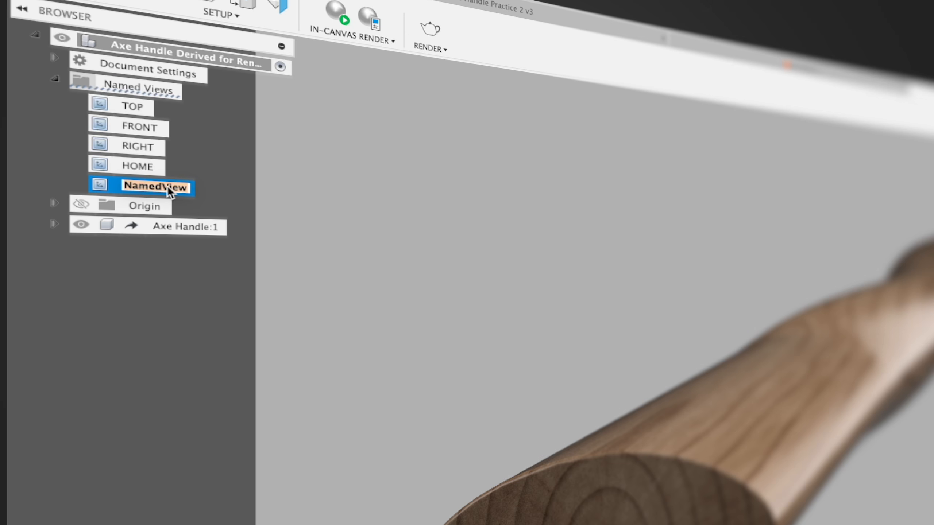
type("ISO Render ")
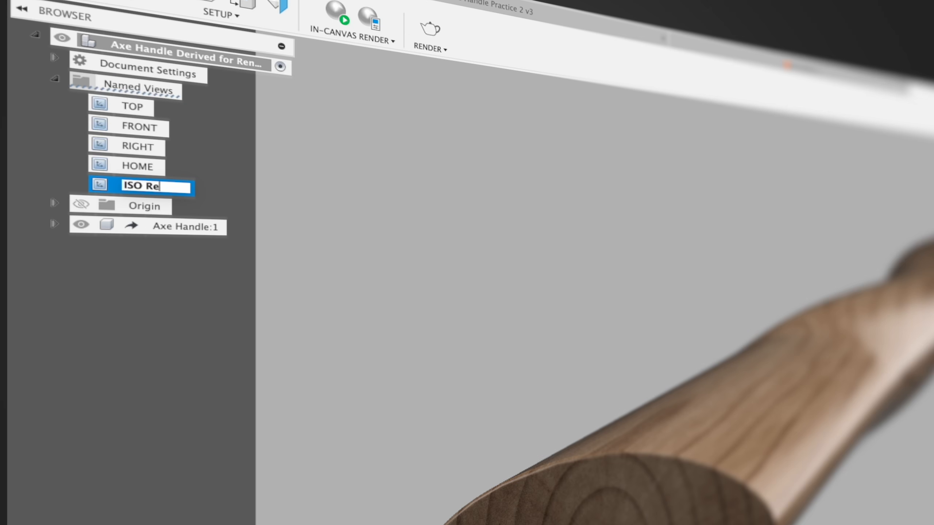
type("1")
key("Return")
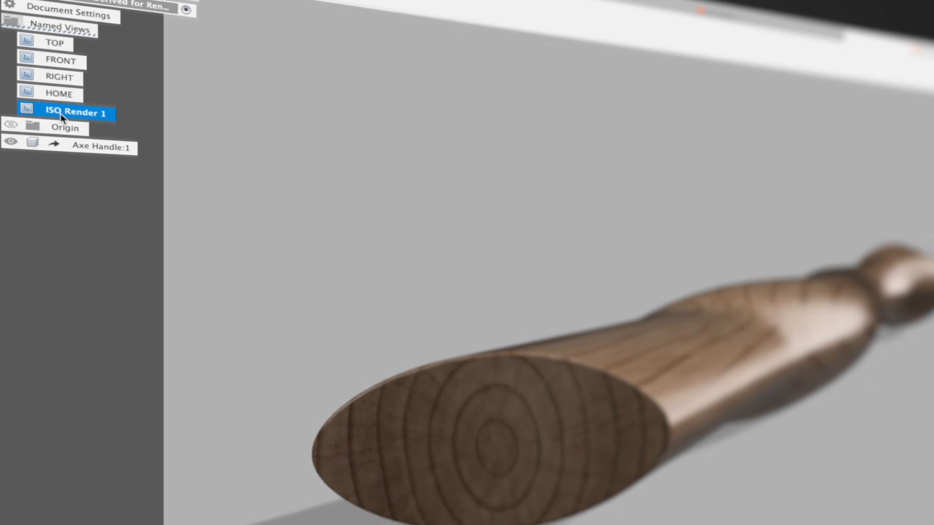
right_click(135, 124)
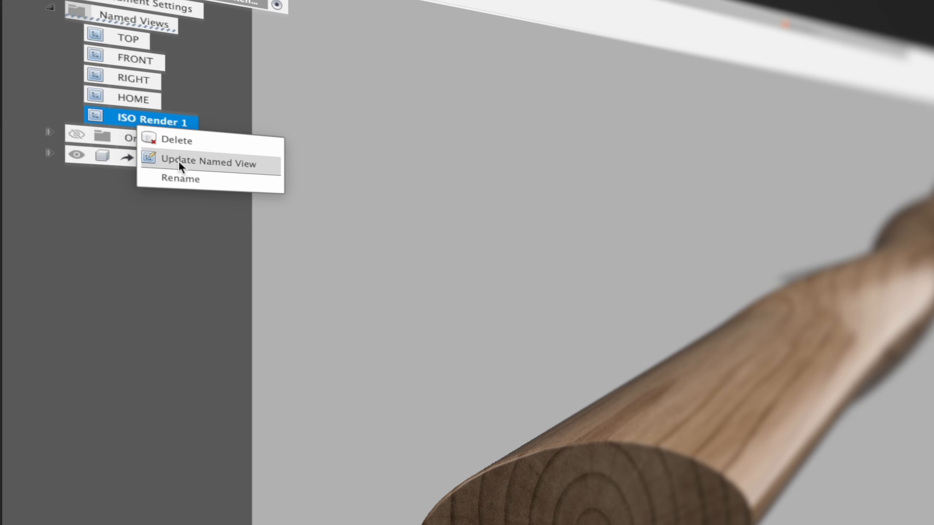
left_click(179, 161)
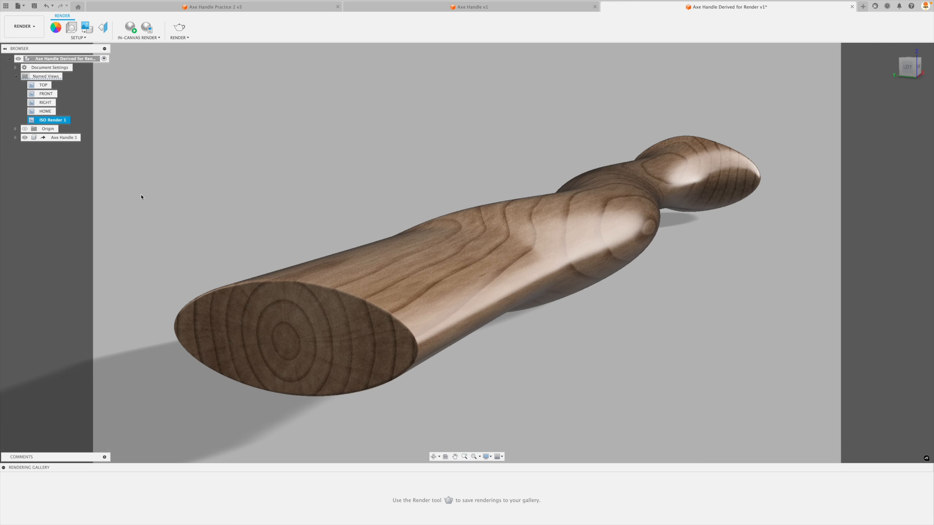
Step: Try the Cool Light and Field environments from the Fusion library as the scene's lighting
left_click(72, 27)
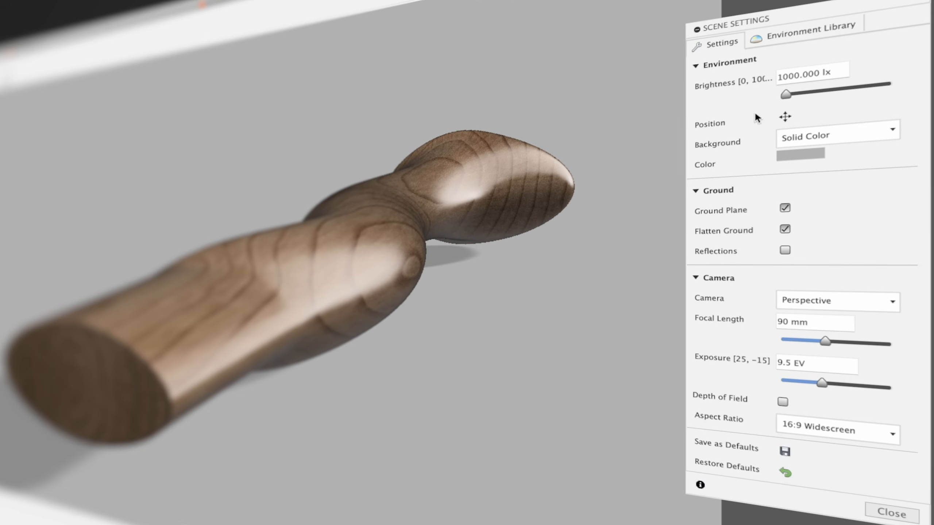
left_click(801, 32)
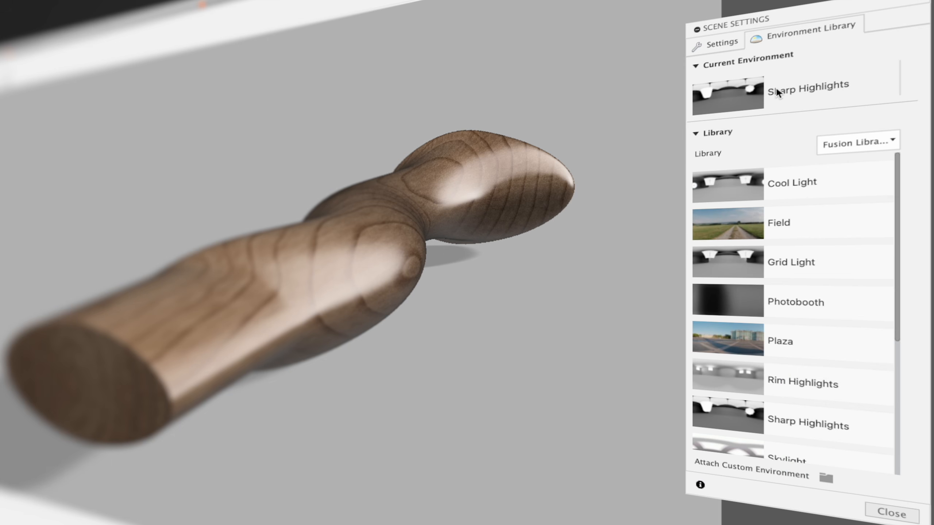
double_click(788, 184)
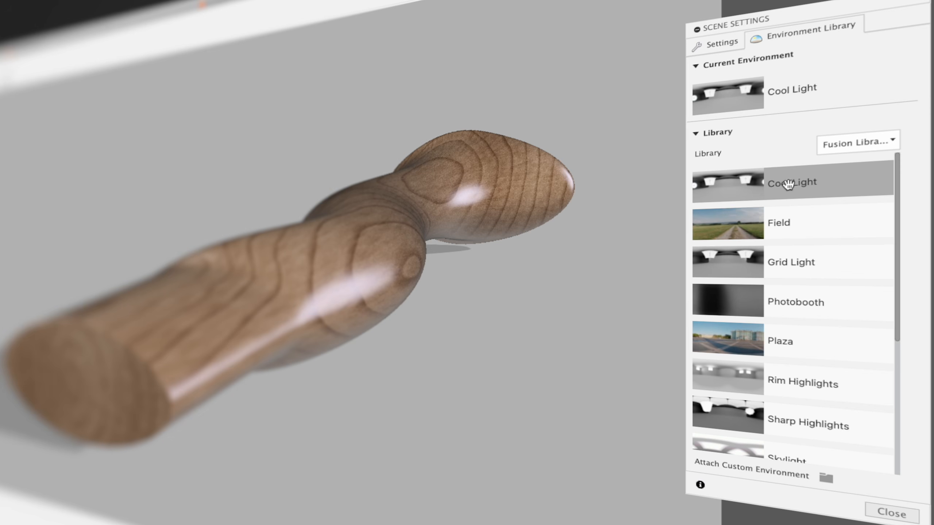
left_click(804, 223)
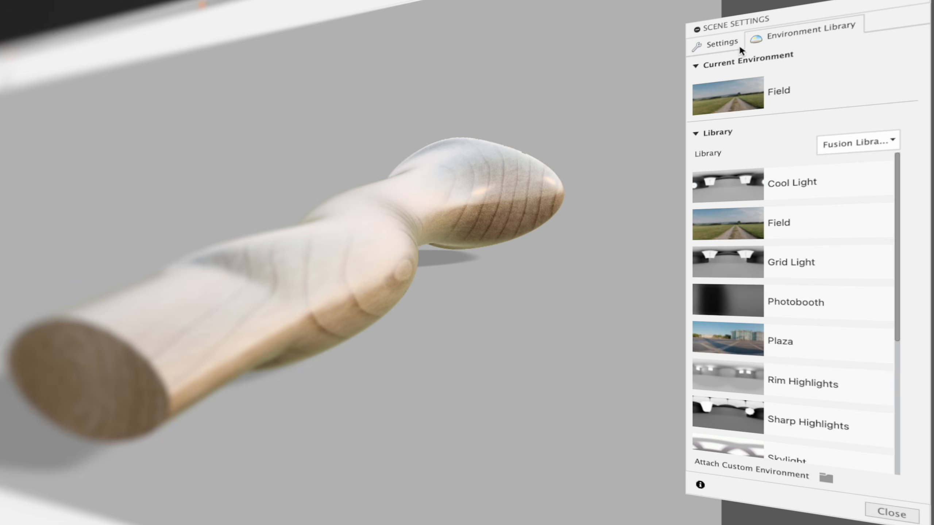
Step: Try showing the Field environment as the scene background, and switch the background back to Solid Color
left_click(734, 43)
left_click(833, 141)
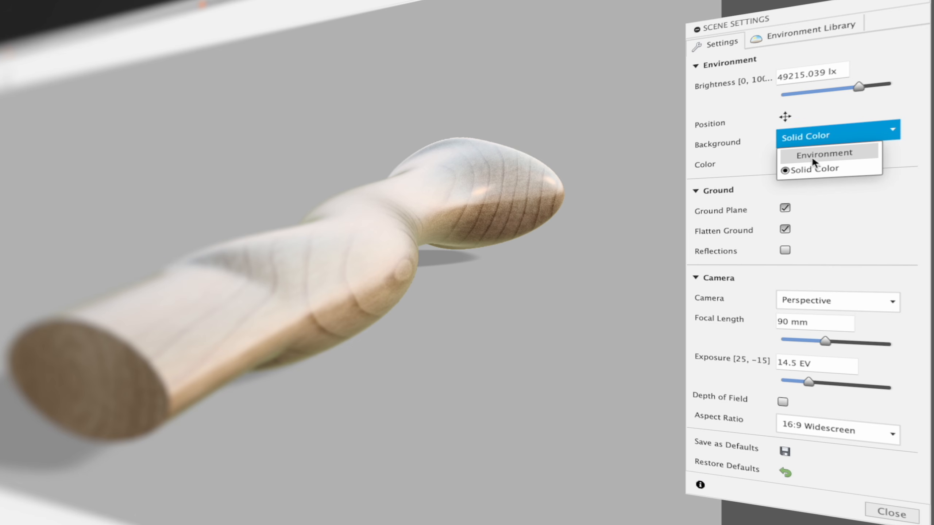
left_click(798, 32)
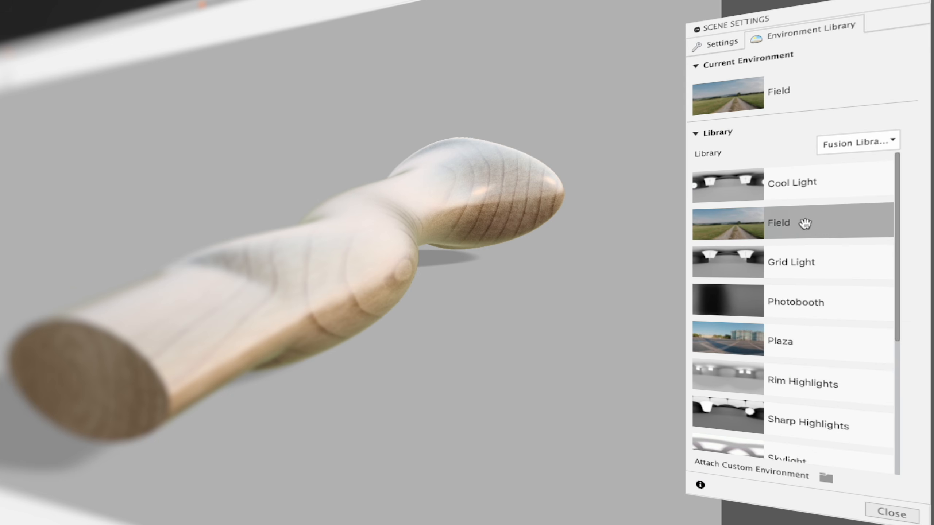
left_click(723, 43)
left_click(819, 138)
left_click(836, 157)
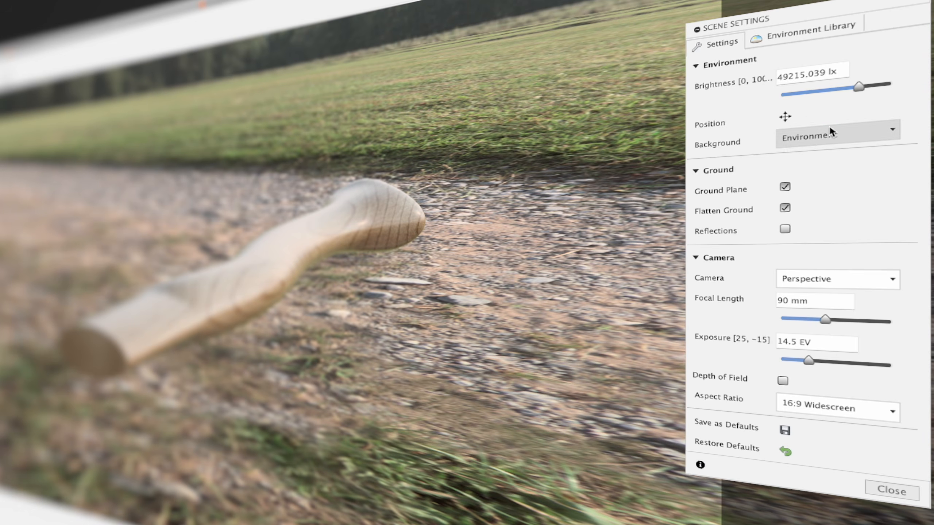
left_click(900, 154)
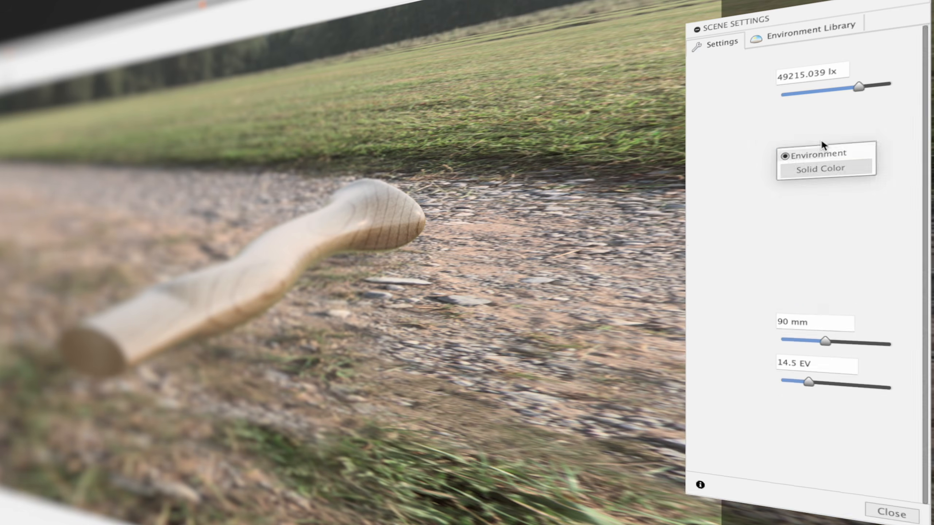
left_click(821, 169)
Step: Light the scene with the Photobooth environment and rotate it to -4.2 degrees
left_click(779, 33)
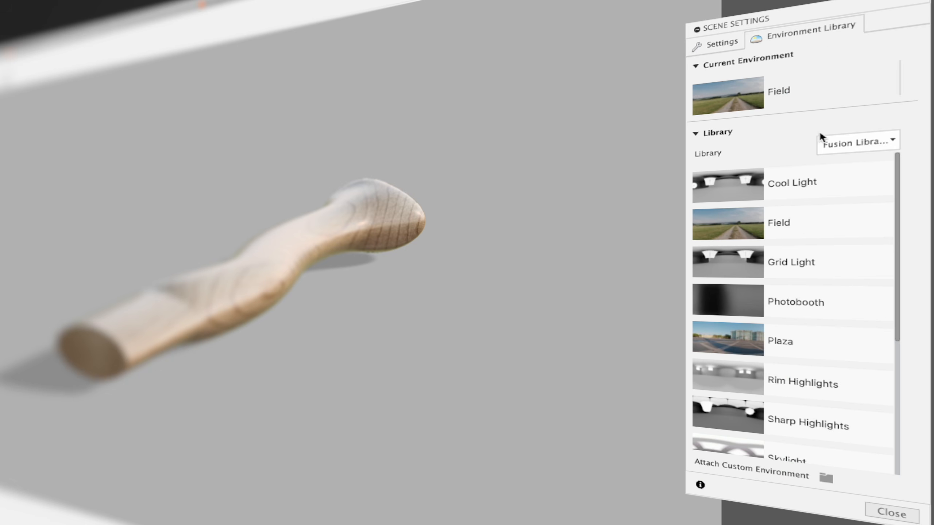
left_click(815, 302)
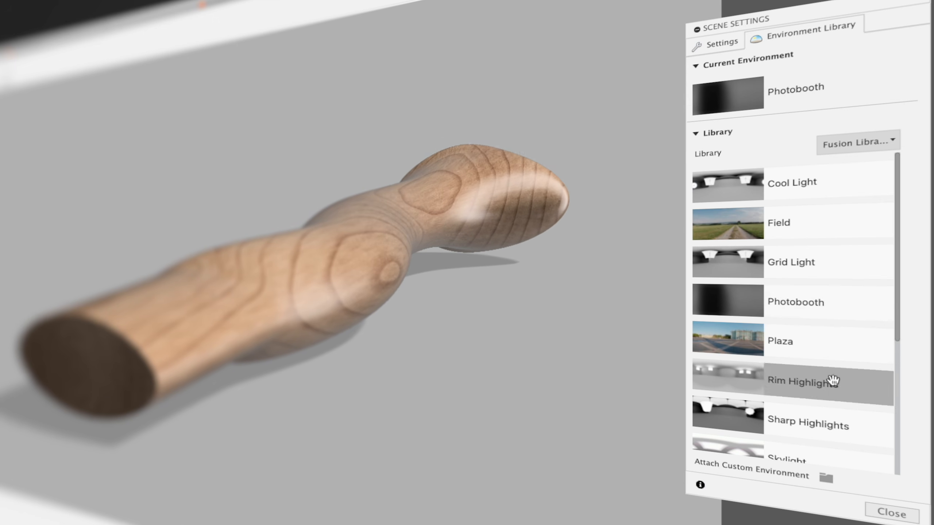
left_click(720, 43)
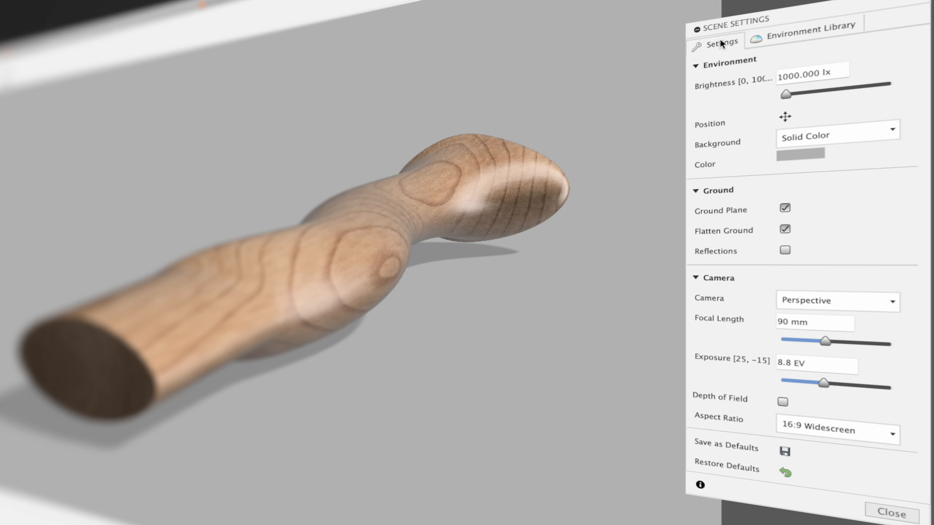
left_click(785, 117)
mouse_move(659, 360)
left_mouse_down()
mouse_move(616, 364)
mouse_move(701, 363)
mouse_move(657, 375)
left_mouse_up()
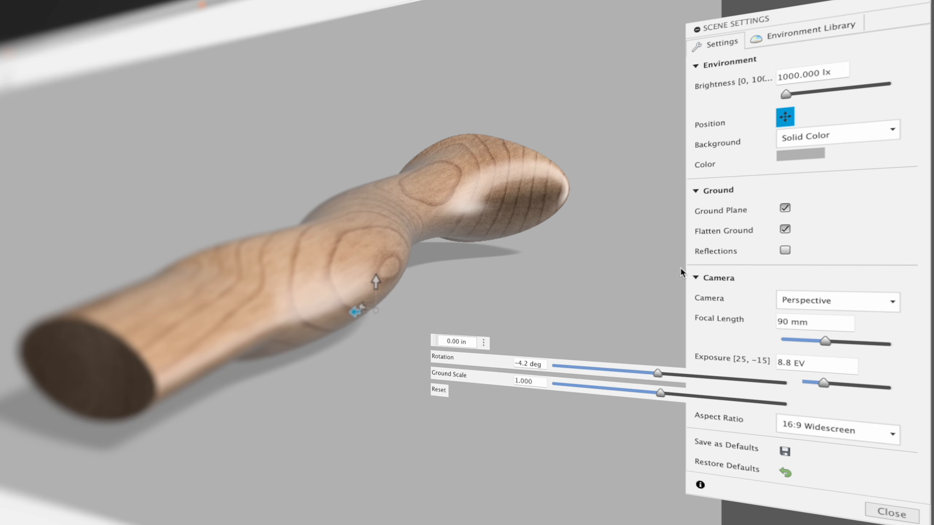
left_click(786, 117)
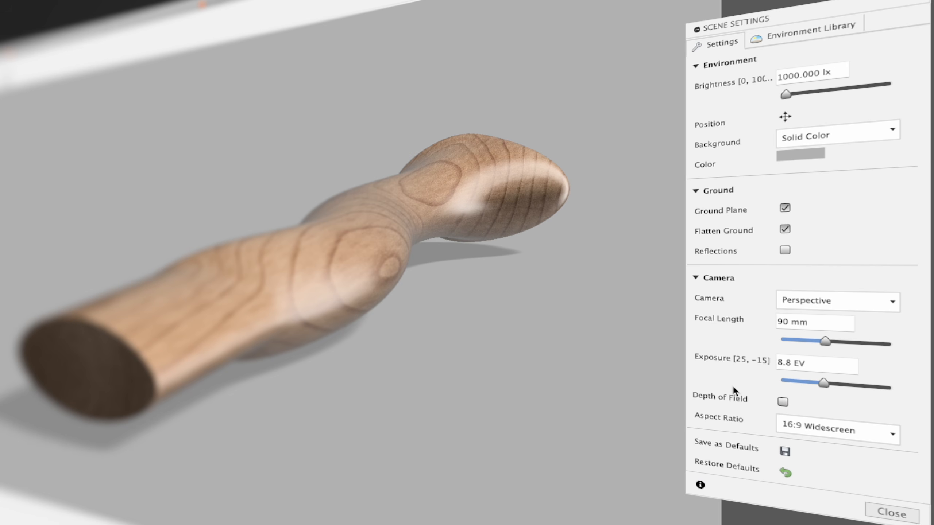
Step: Enable depth of field focused on the edge of the oval end face and preview it with an in-canvas render
left_click(783, 402)
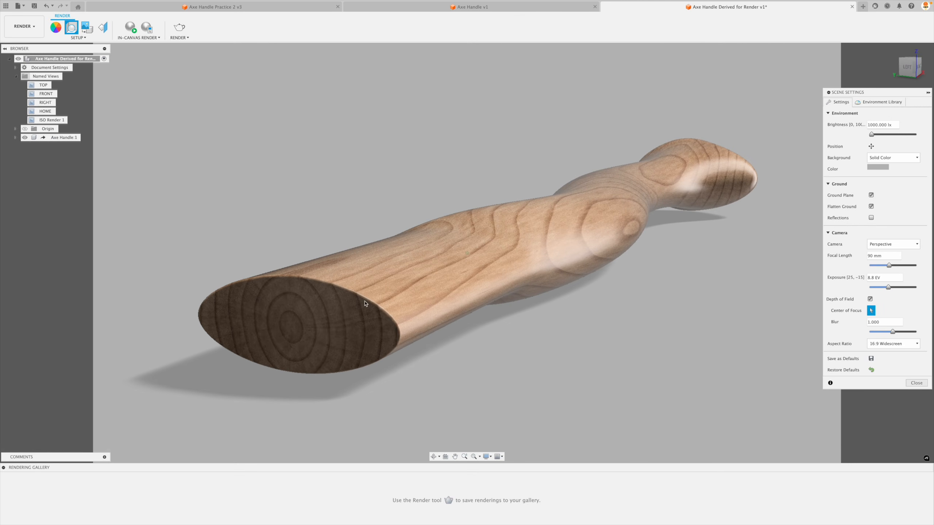
left_click(396, 323)
left_click(135, 32)
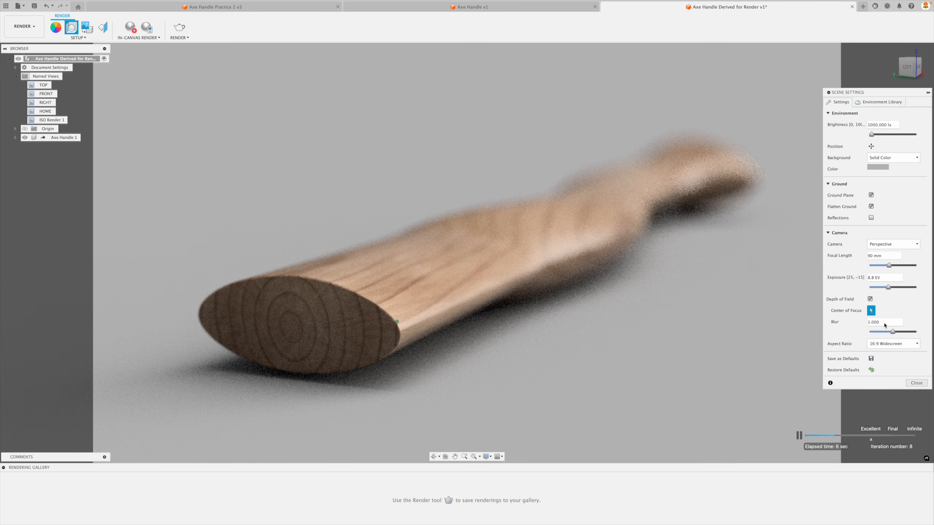
Step: Set the depth of field blur to 0.3, trying 0.5 first, and stop the in-canvas render
type(".5")
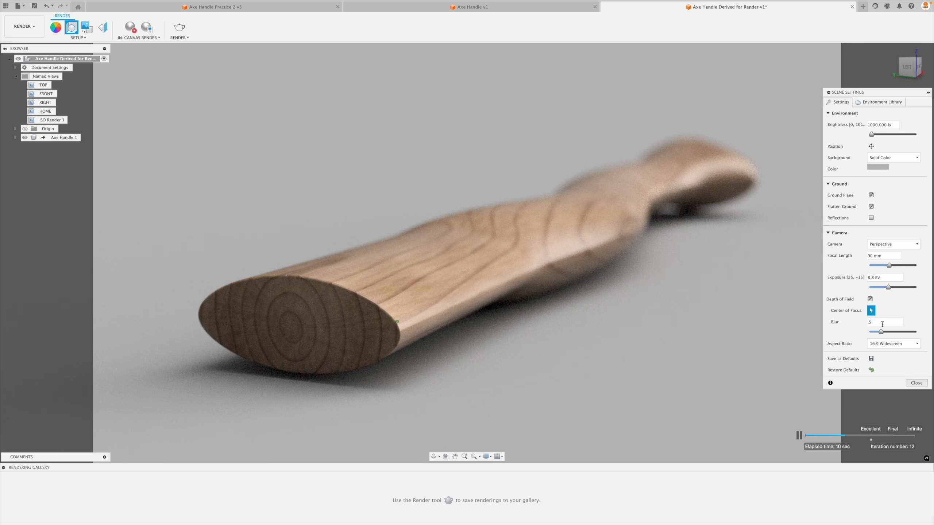
key("BackSpace")
type("3")
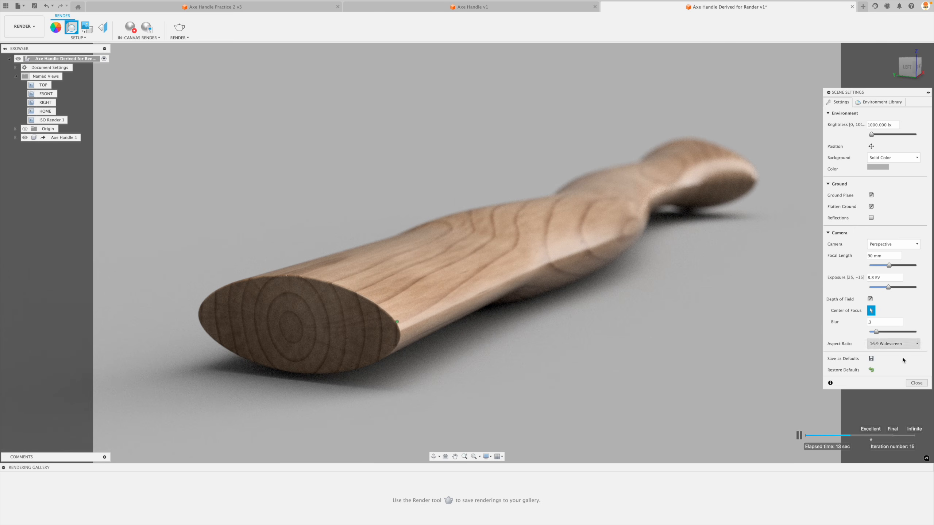
left_click(919, 384)
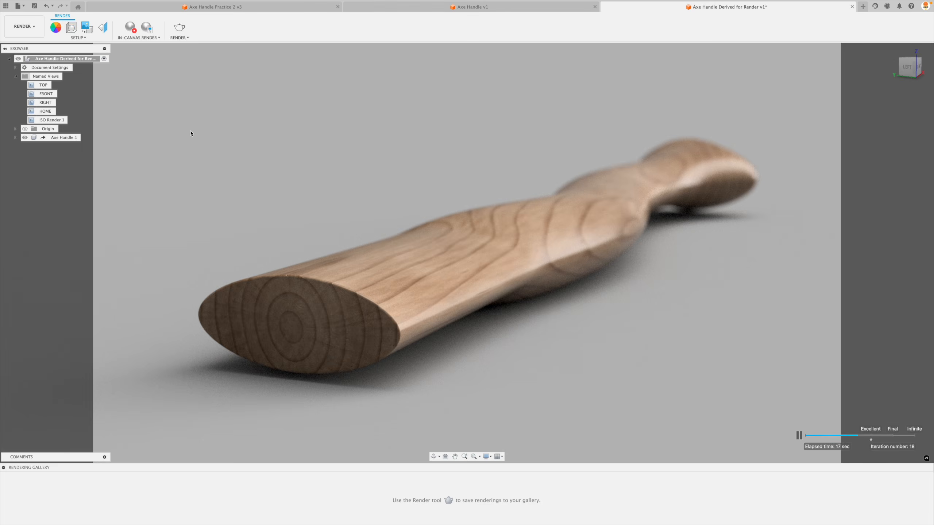
left_click(131, 30)
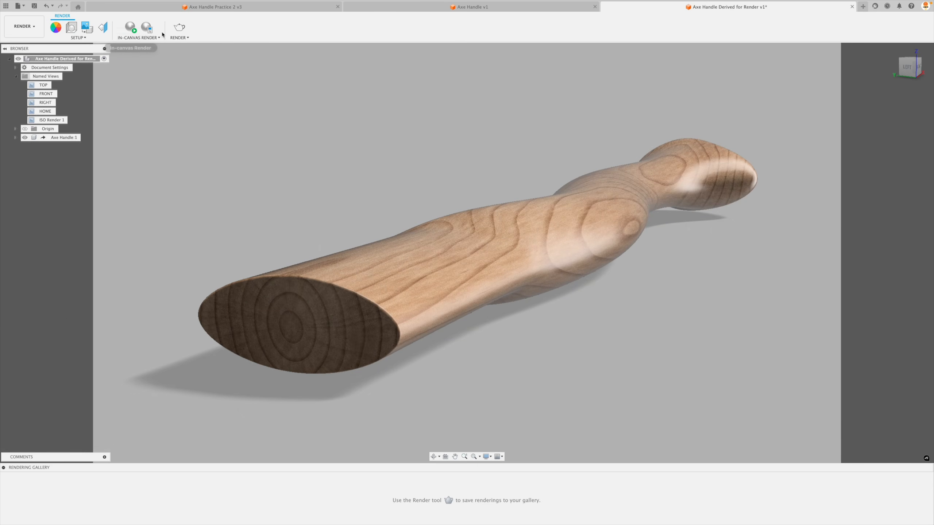
Step: Set up a custom render image 2000 px wide with the 16:9 Widescreen aspect ratio
left_click(179, 28)
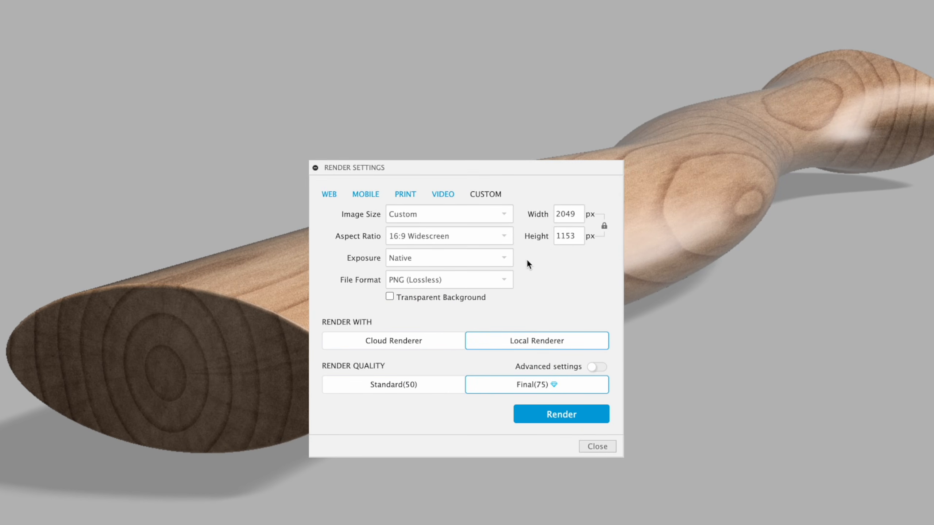
double_click(566, 213)
type("2000")
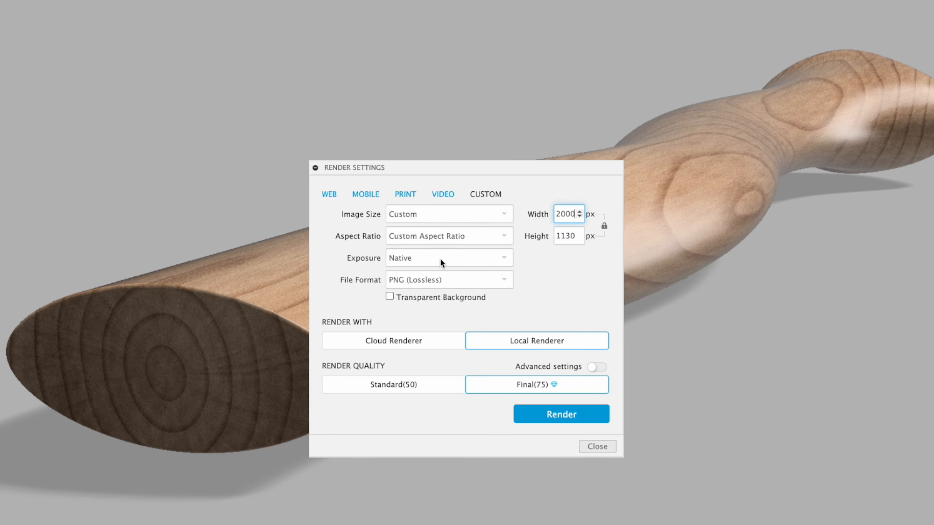
left_click(453, 236)
left_click(456, 282)
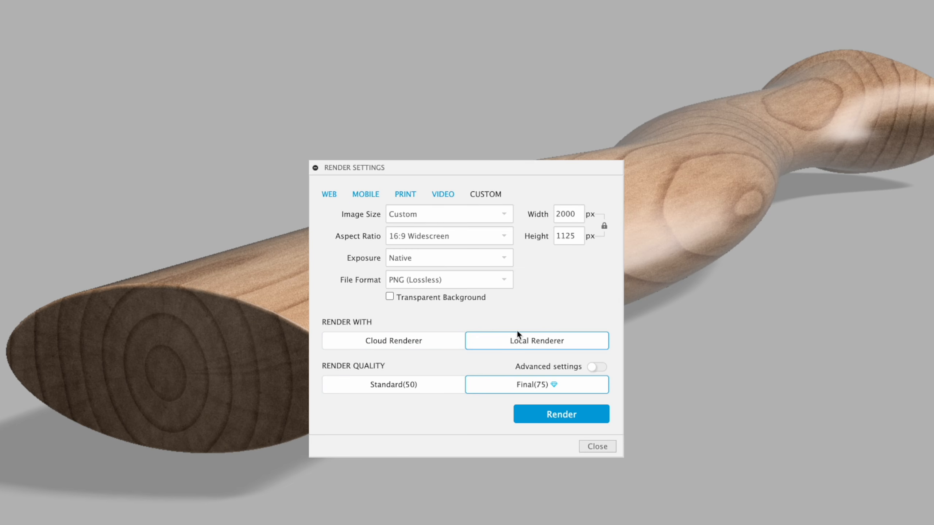
Step: Render the image with the local renderer at Final(75) quality and view the result in the rendering gallery
left_click(597, 367)
left_click(597, 367)
left_click(564, 418)
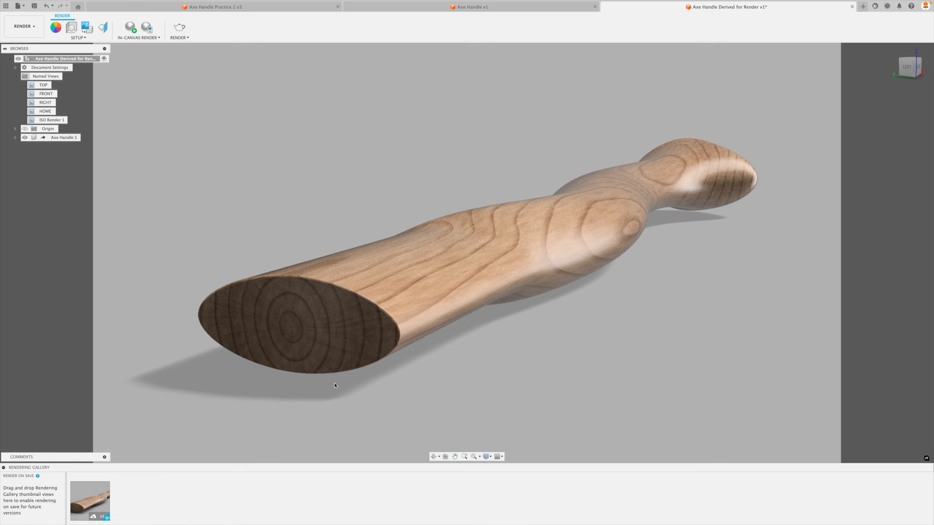
left_click(90, 501)
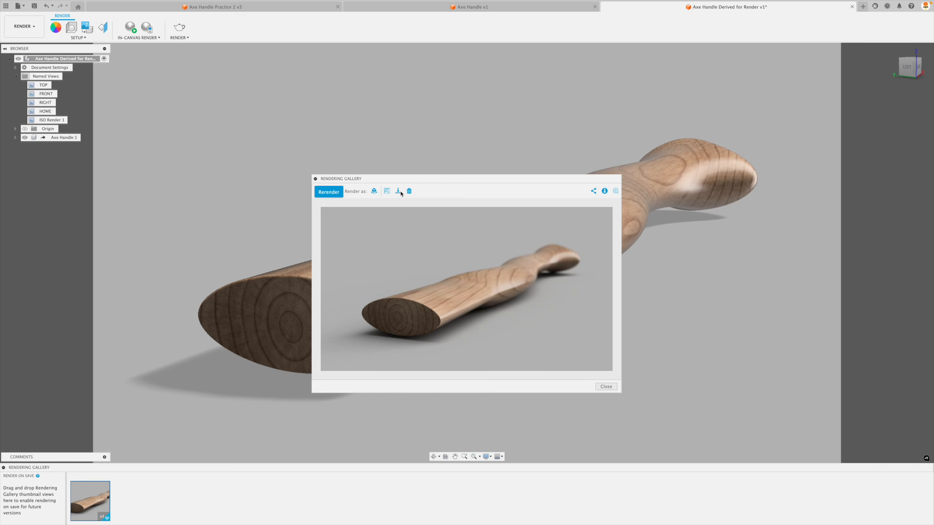
left_click(606, 386)
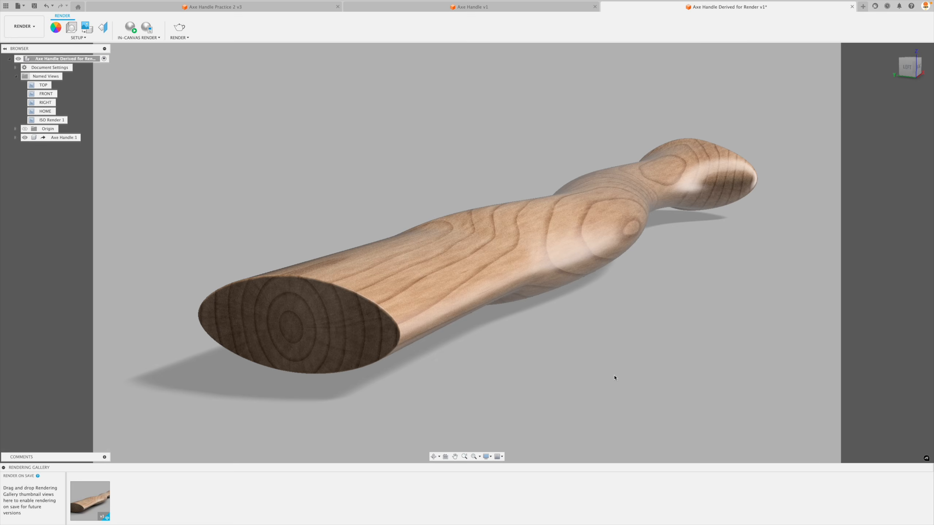
Step: Reorient the scene to a straight top view with the whole handle lying horizontally inside the 16:9 frame
left_click(910, 60)
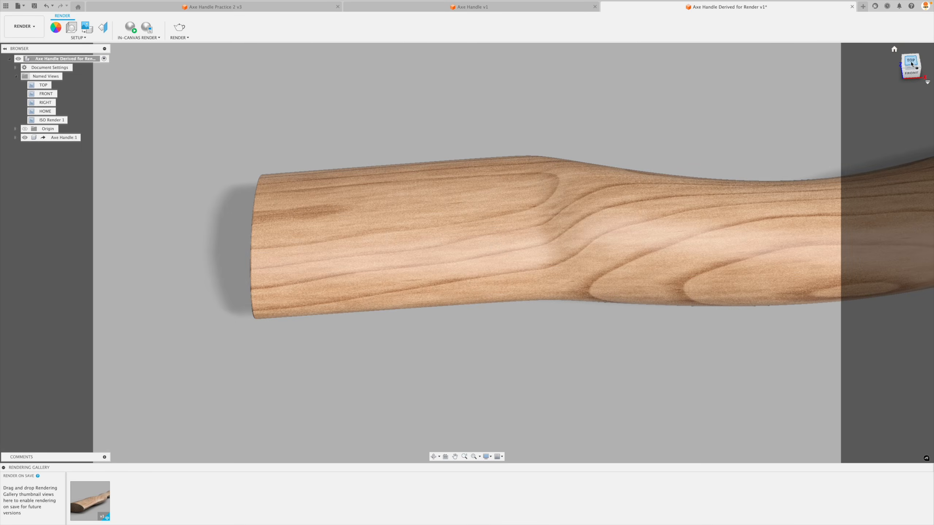
scroll(495, 173, "down", 5)
scroll(495, 174, "up", 5, "shift")
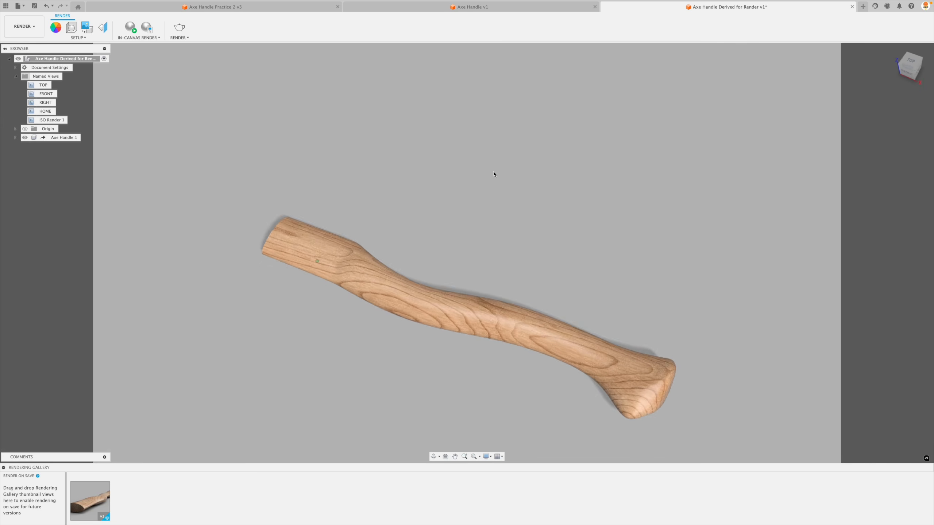
scroll(495, 174, "up", 2)
scroll(494, 174, "right", 2)
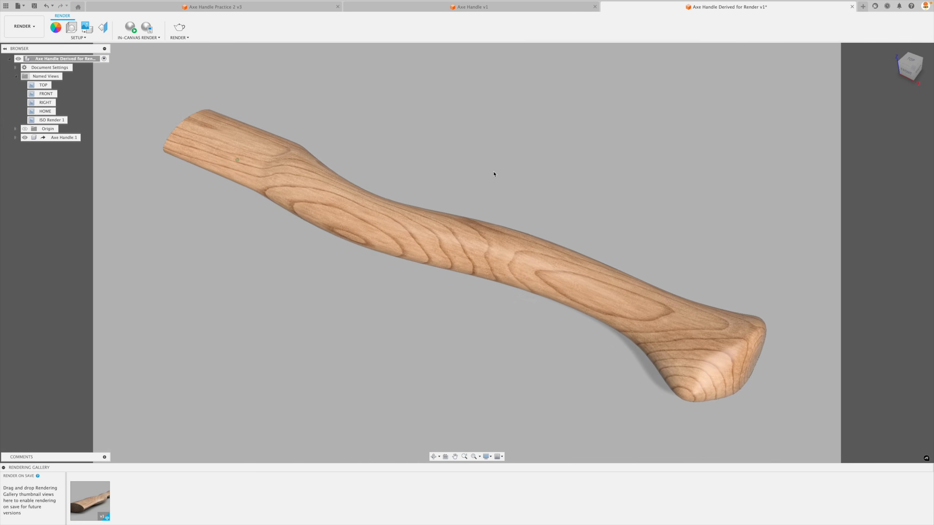
scroll(495, 175, "right", 3, "shift")
scroll(494, 174, "down", 5, "shift")
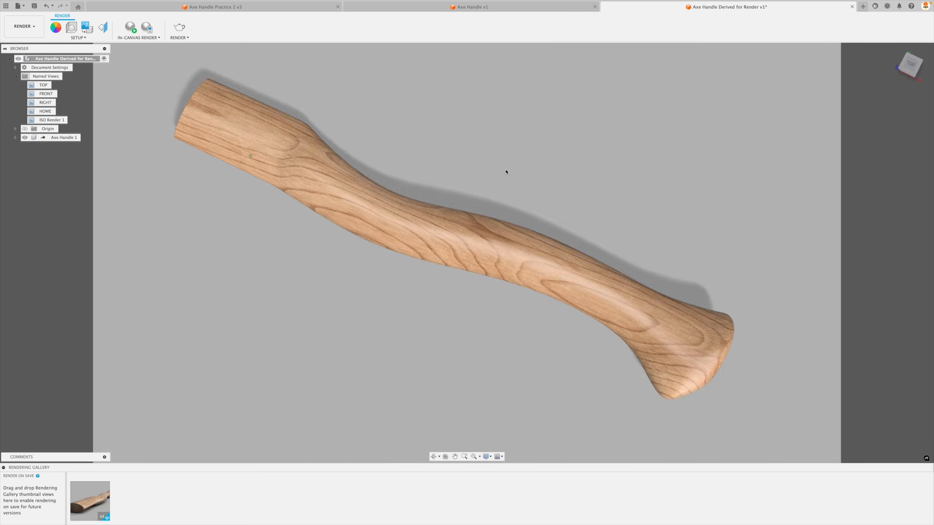
scroll(506, 173, "left", 5, "shift")
scroll(505, 172, "right", 5, "shift")
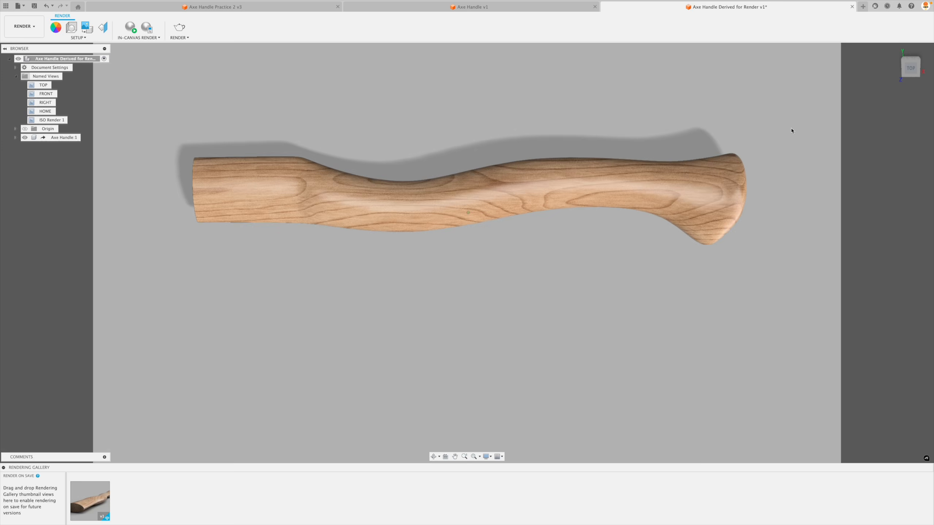
Step: Save the straight top view, with the whole handle centered in the 16:9 frame, as a named view called Top Render 1
left_click(911, 69)
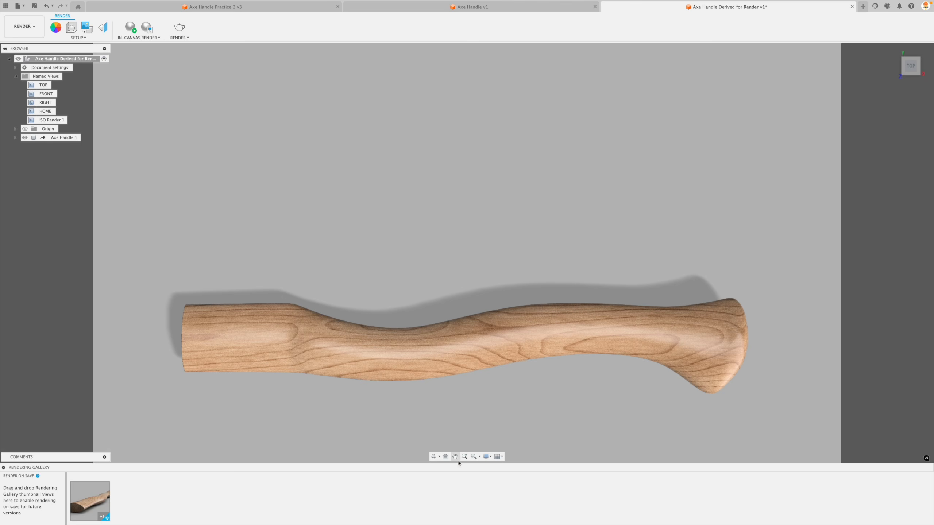
left_click(473, 456)
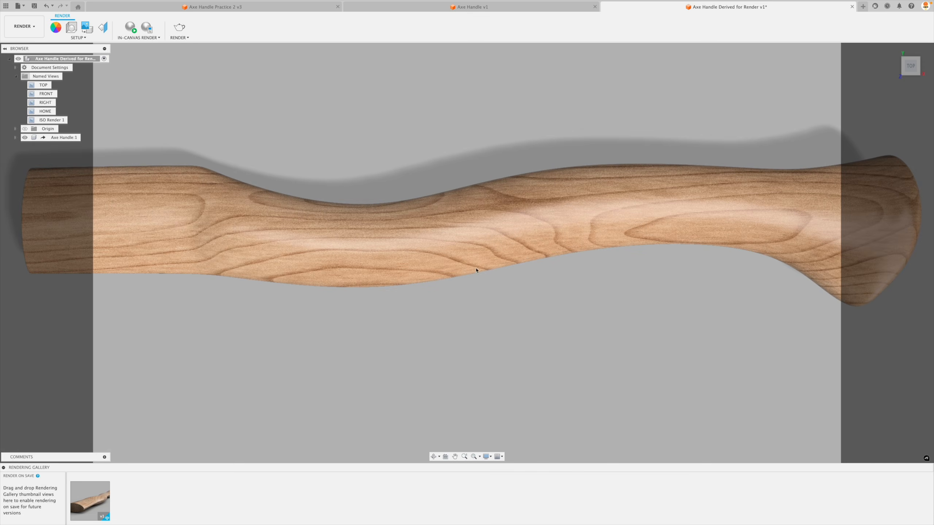
scroll(442, 225, "down", 2)
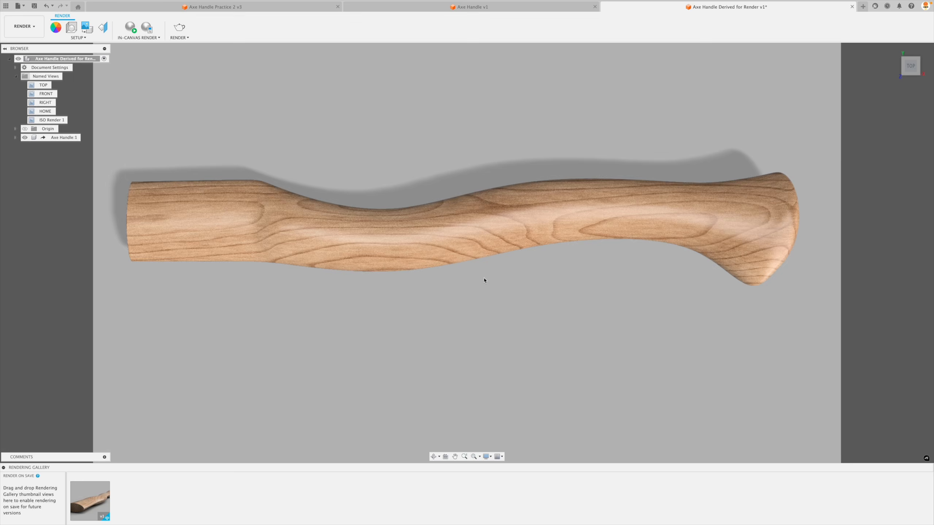
middle_click_drag(484, 280, 489, 292)
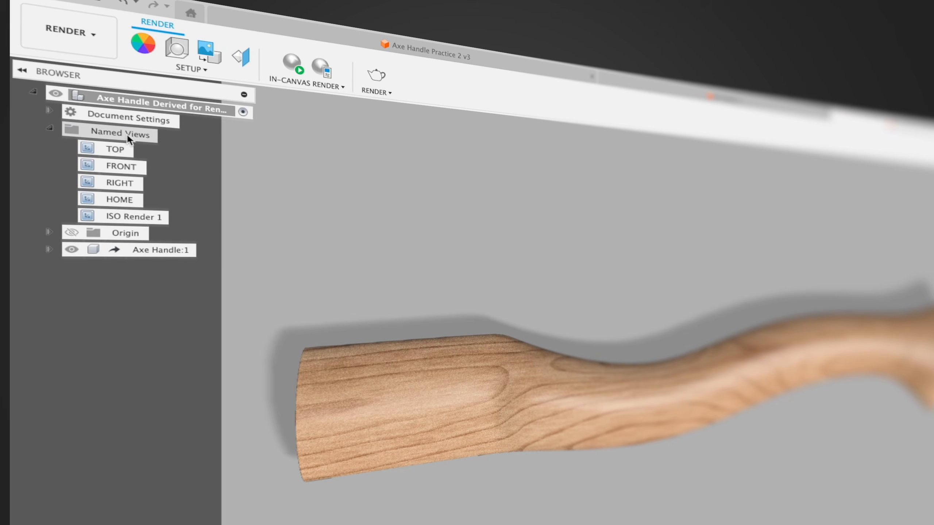
right_click(126, 133)
left_click(152, 151)
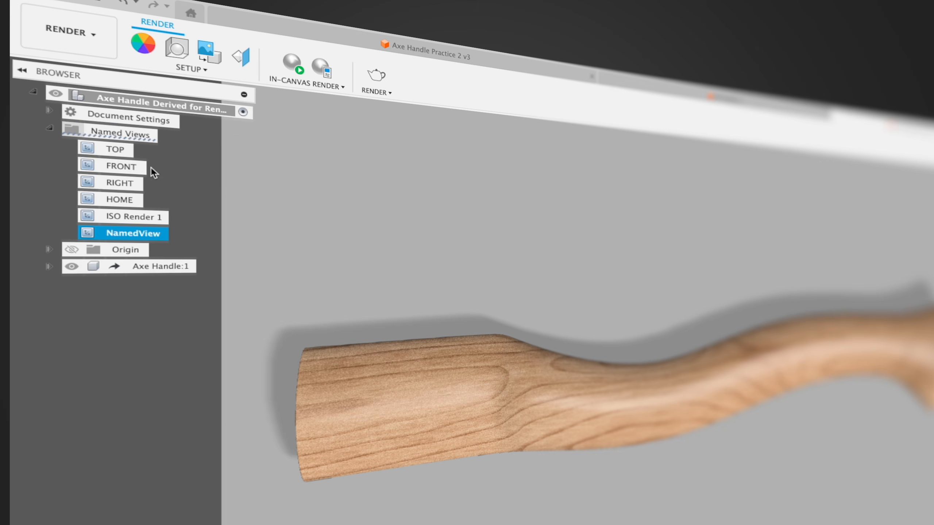
double_click(135, 233)
type("Top ")
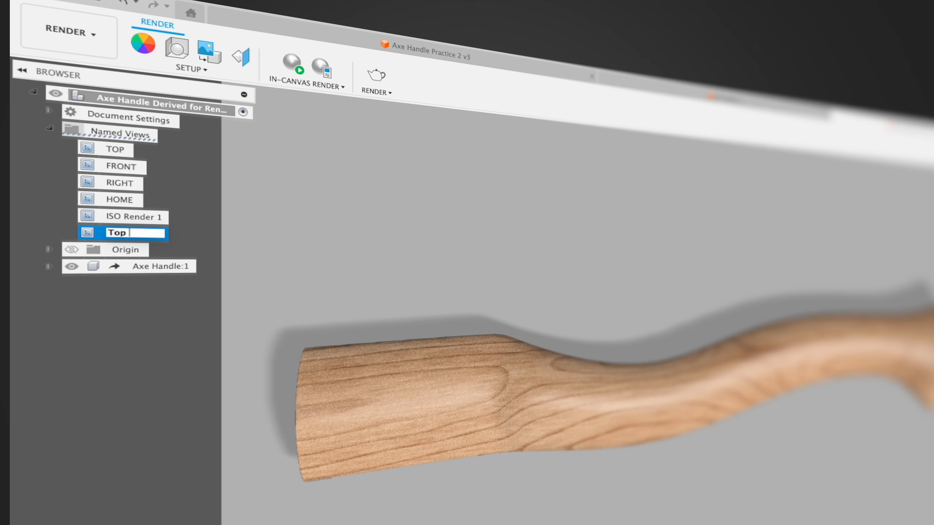
type("Render 1")
key("Return")
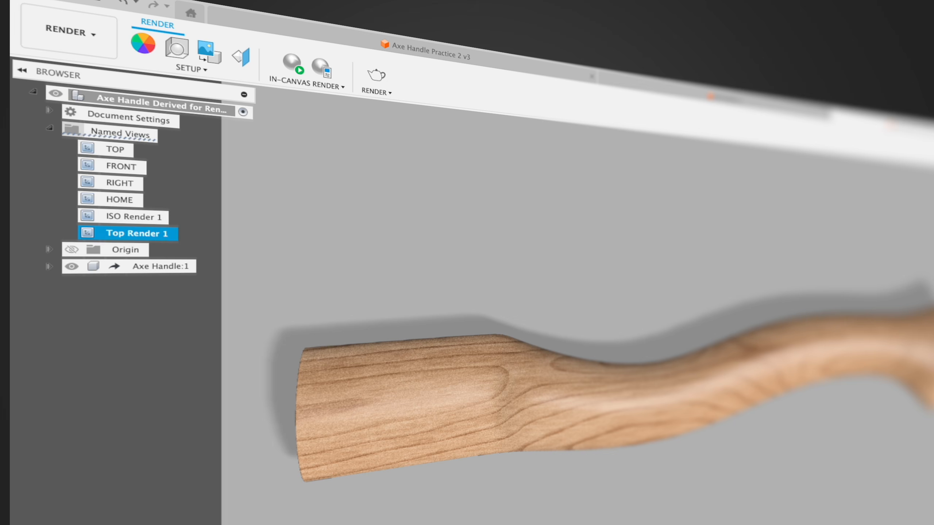
left_click(182, 242)
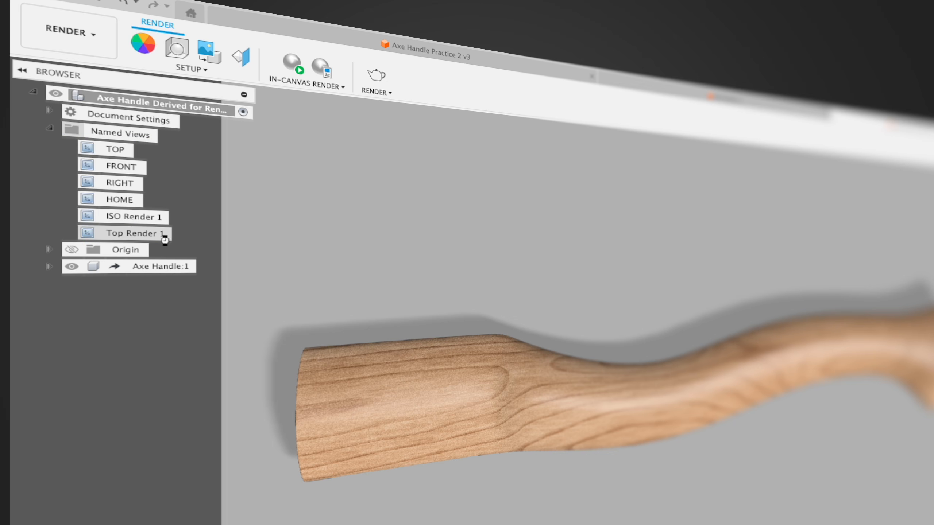
Step: Rename the new top named view as Top Render 2
right_click(124, 235)
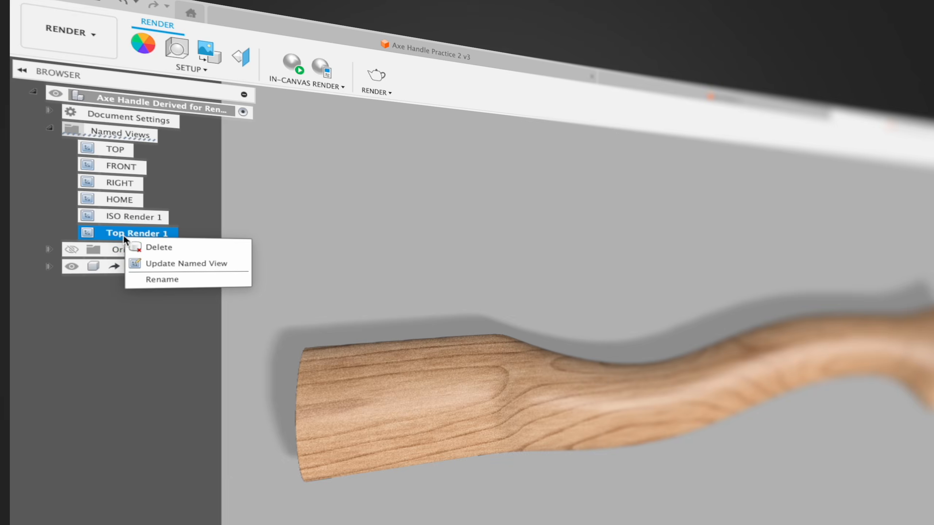
left_click(142, 281)
type("Top Render 2")
key("Return")
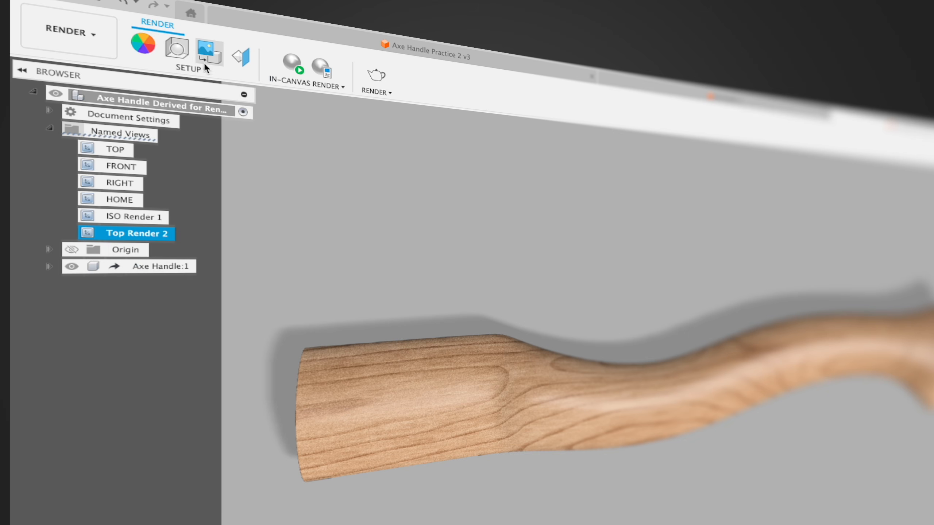
Step: Turn off depth of field in the scene settings and update the Top Render 2 named view to the current framing
left_click(177, 48)
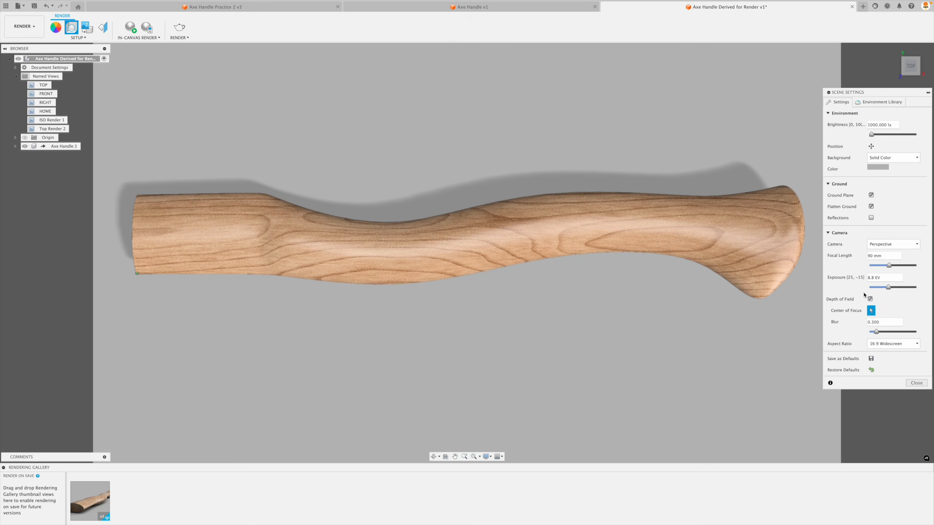
left_click(870, 299)
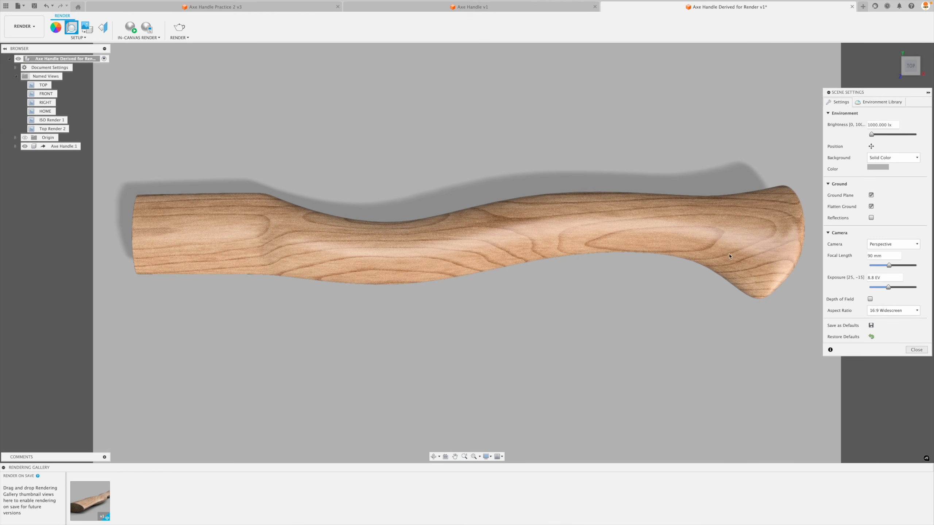
middle_click_drag(748, 269, 791, 112, "shift")
left_click(54, 130)
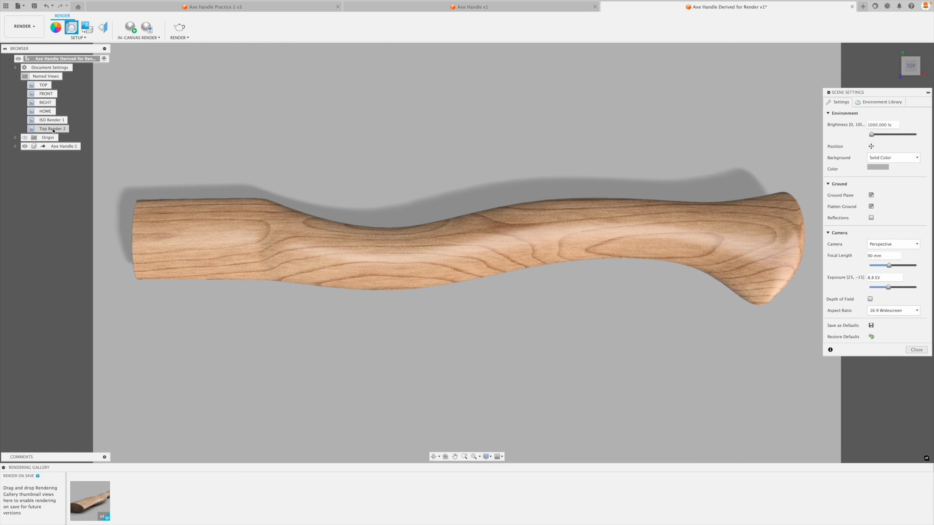
left_click(916, 350)
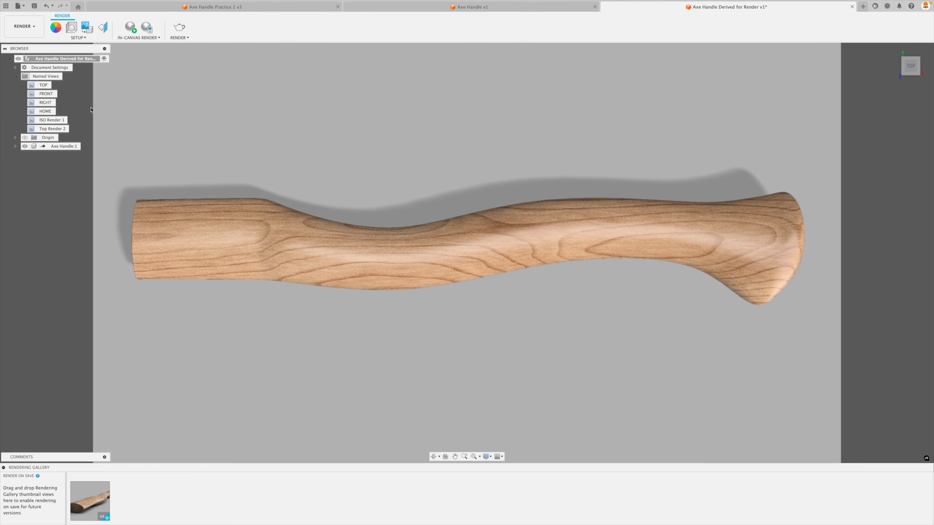
right_click(62, 130)
left_click(79, 144)
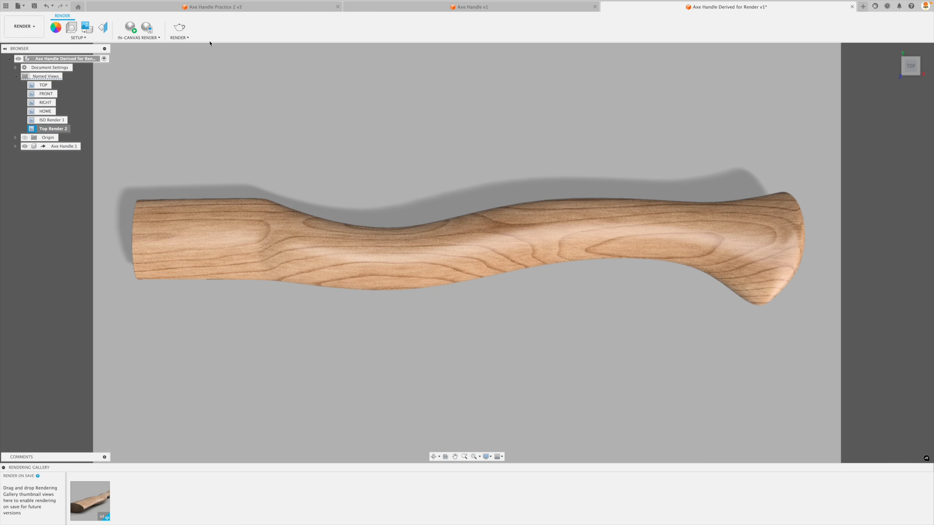
Step: Render the top view as a 2000 px wide image with the local renderer at Final(75) quality and view the result
left_click(179, 27)
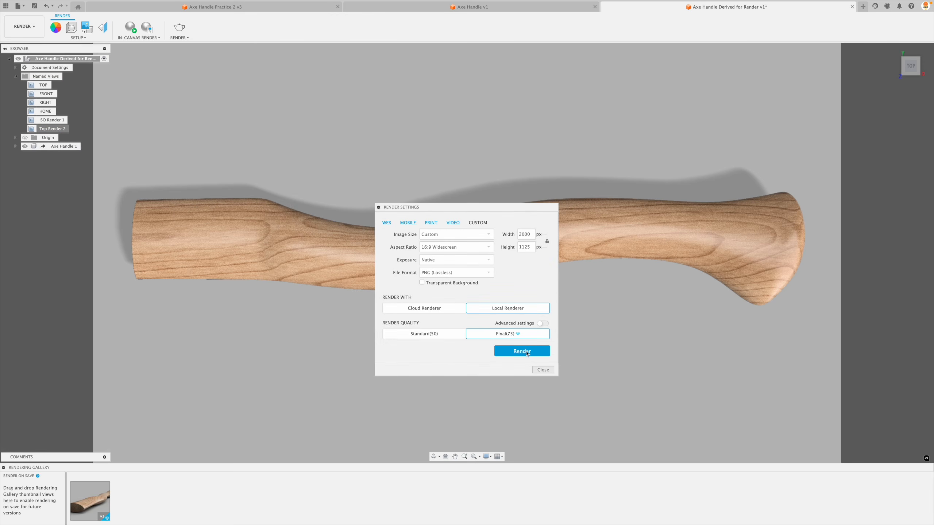
left_click(522, 351)
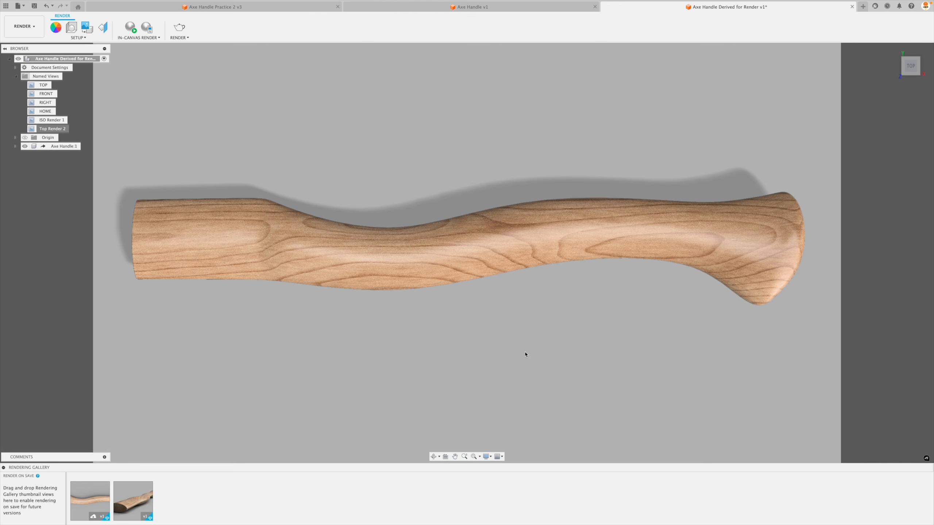
left_click(85, 500)
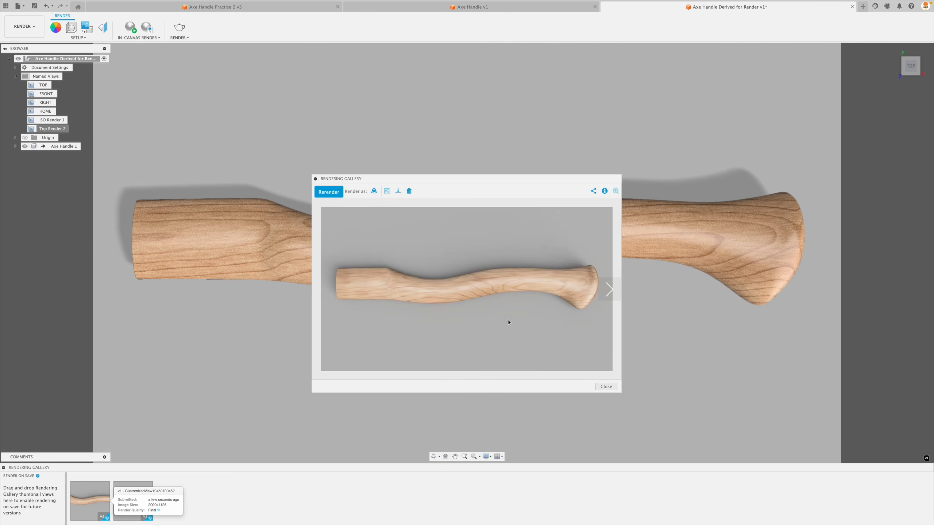
left_click(606, 386)
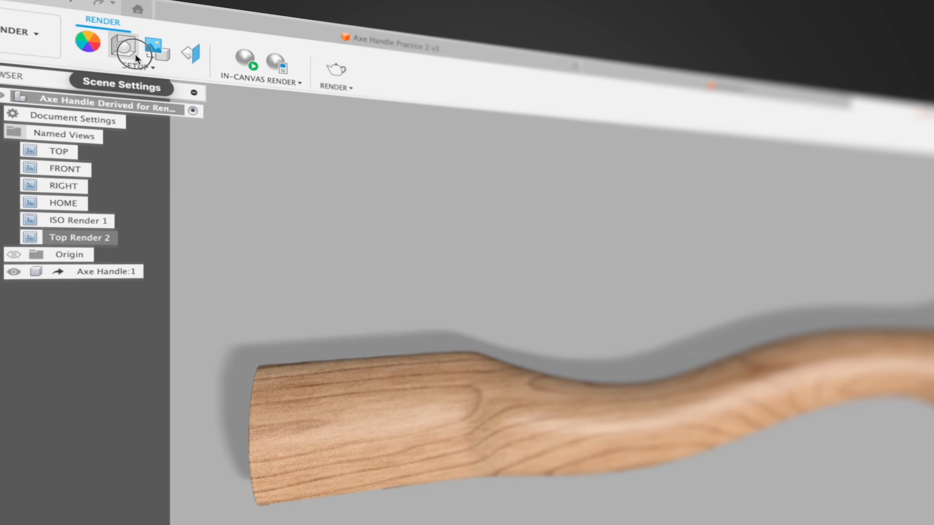
Step: Check the RGB values of the solid background color in the scene settings
left_click(135, 56)
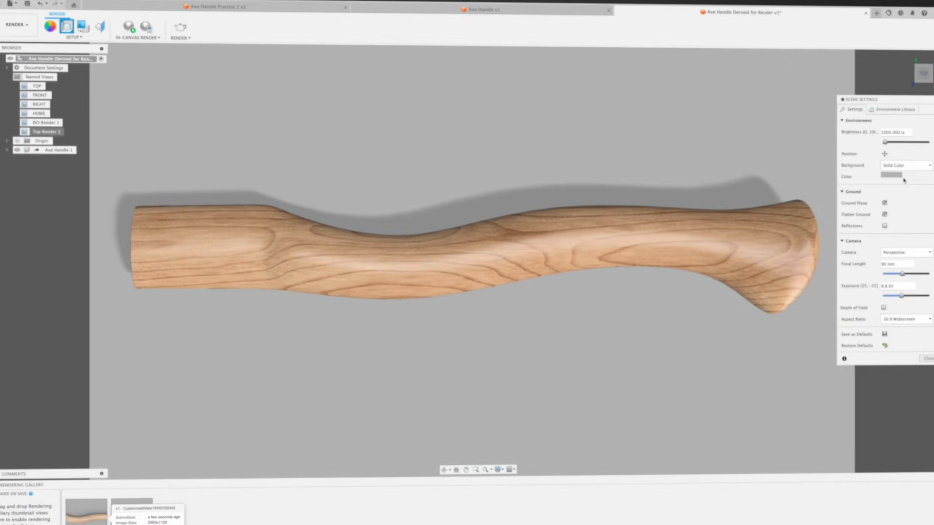
left_click(881, 168)
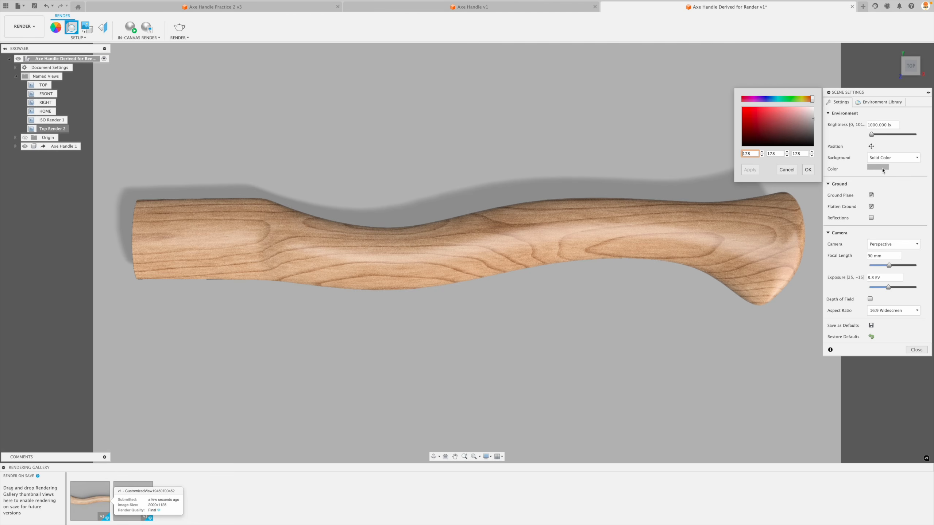
left_click(808, 170)
left_click(914, 350)
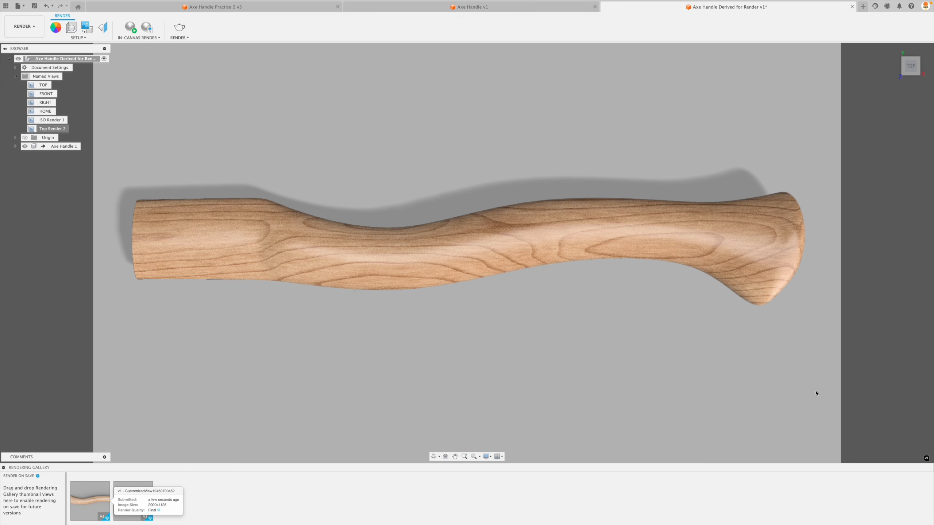